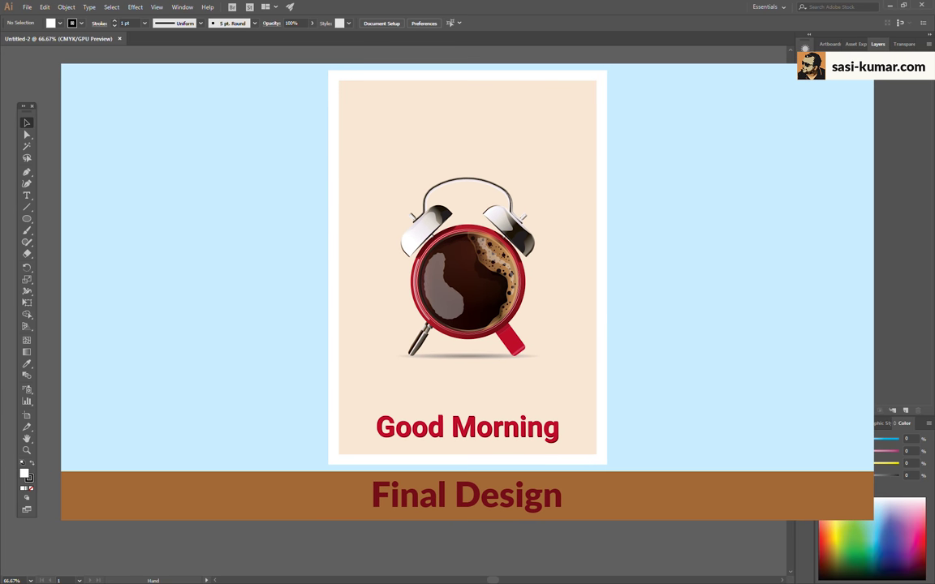
Choose the Rectangle Tool from the shape tools group
left_click(28, 220)
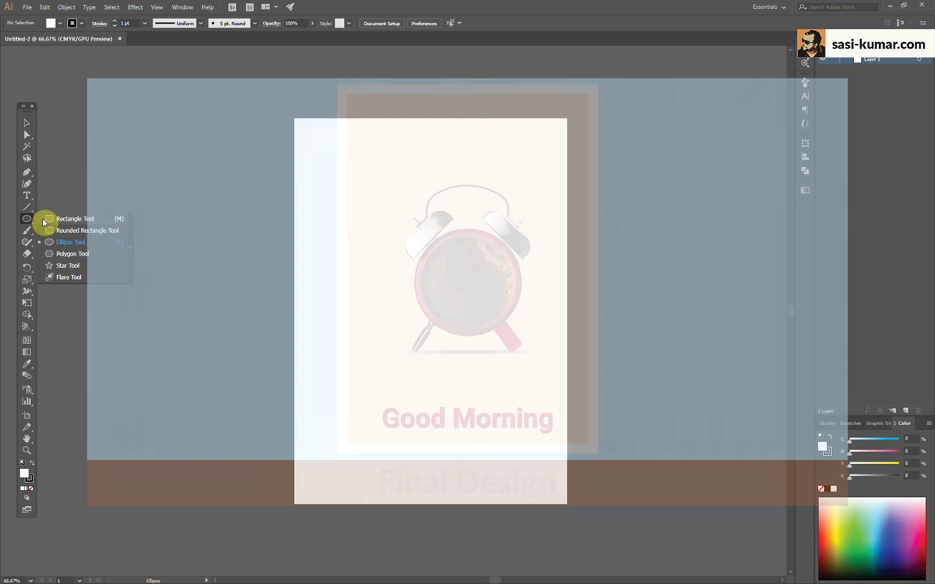
left_click(49, 219)
Draw an artboard-sized rectangle and fill it with light peach #f9eee4
left_click_drag(294, 118, 569, 504)
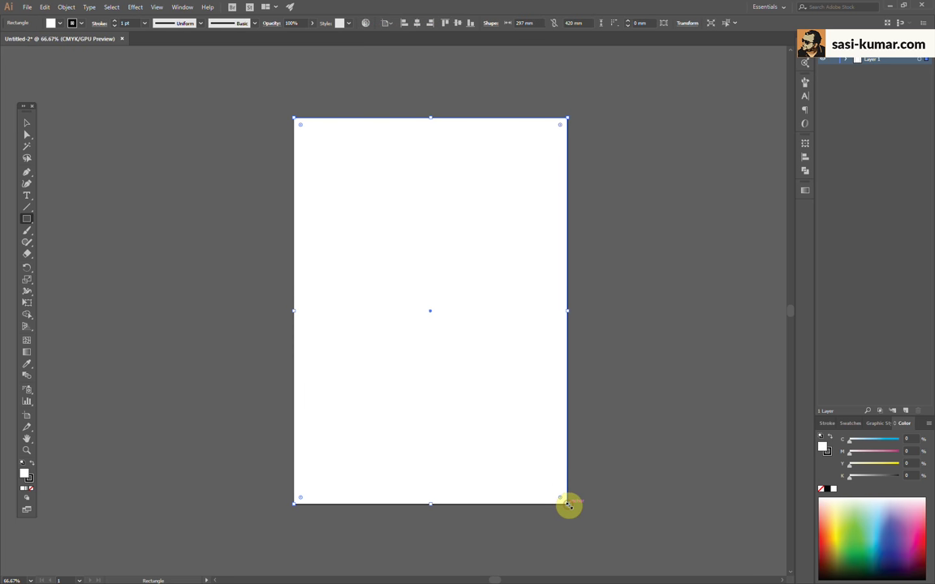
double_click(26, 474)
left_click(541, 171)
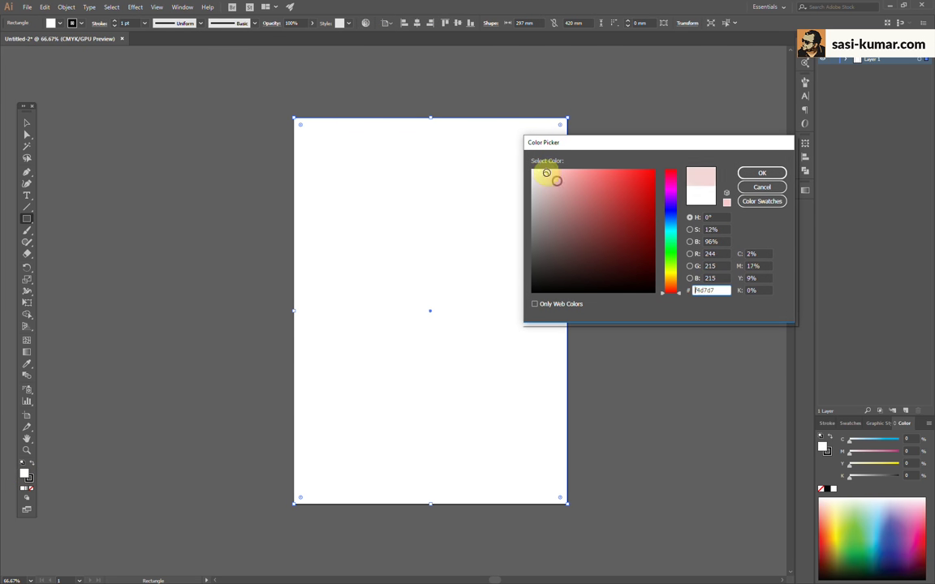
left_click_drag(672, 288, 674, 280)
left_click(672, 283)
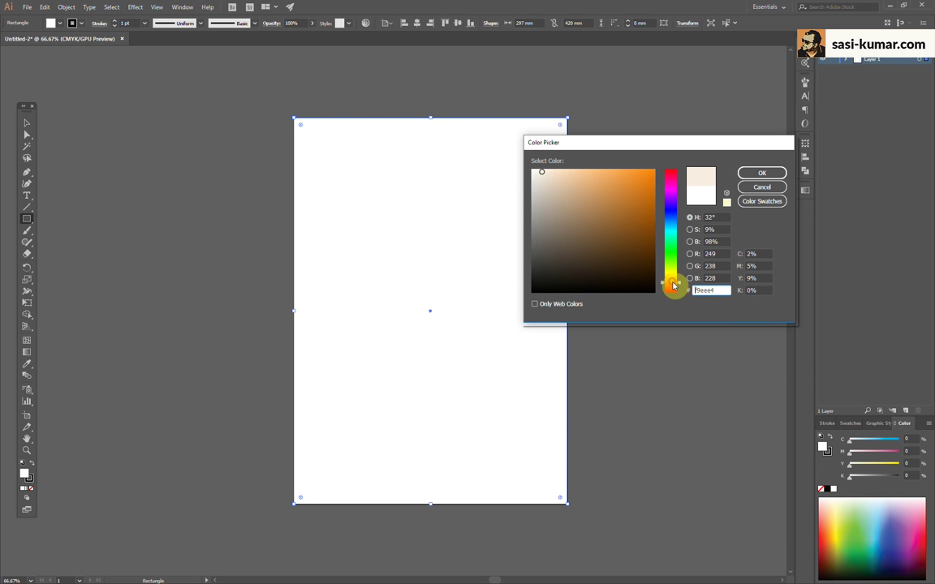
left_click(759, 173)
Deselect the background rectangle and zoom the view to 100%
left_click(27, 122)
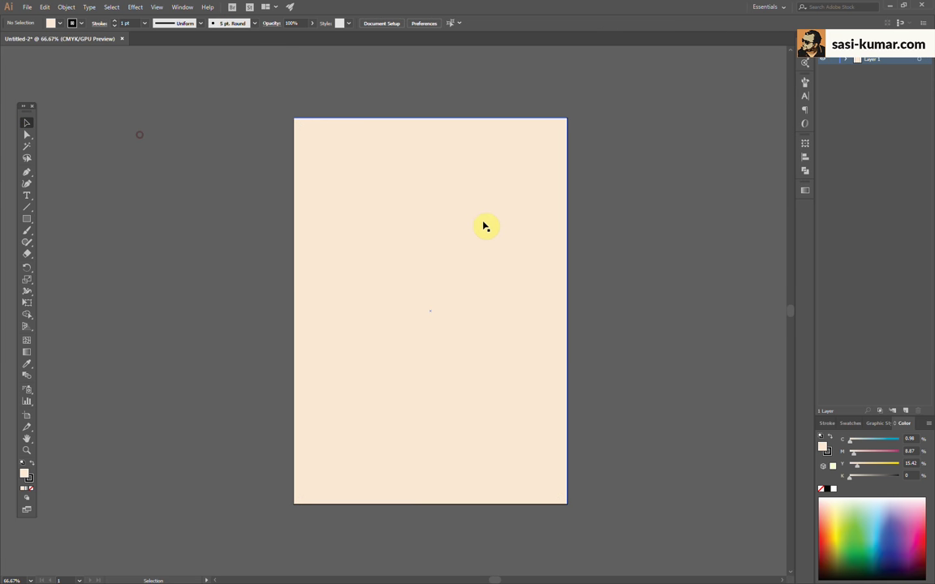
left_click(658, 263)
key("ctrl+1")
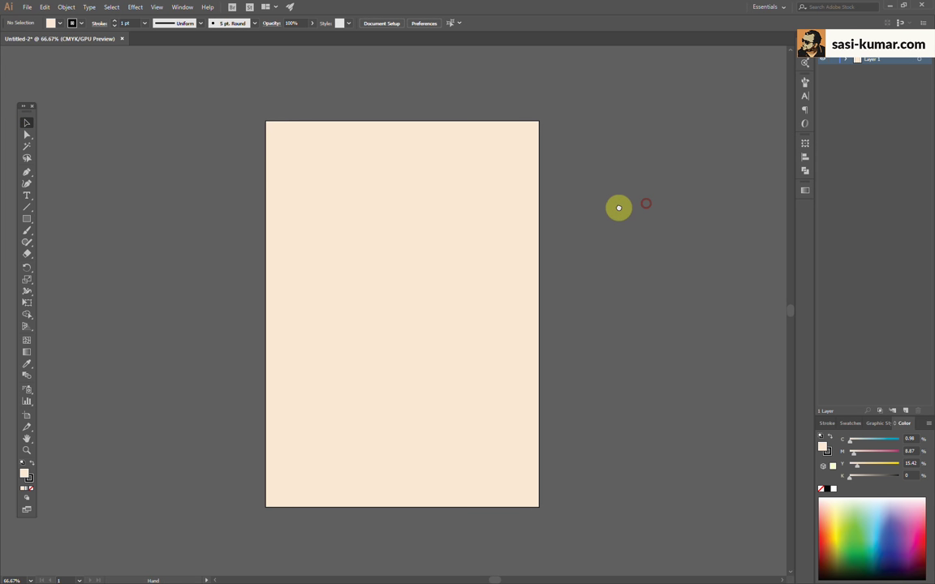
Draw a circle with the Ellipse Tool, centre it on the poster and resize it
left_click_drag(27, 219, 65, 223)
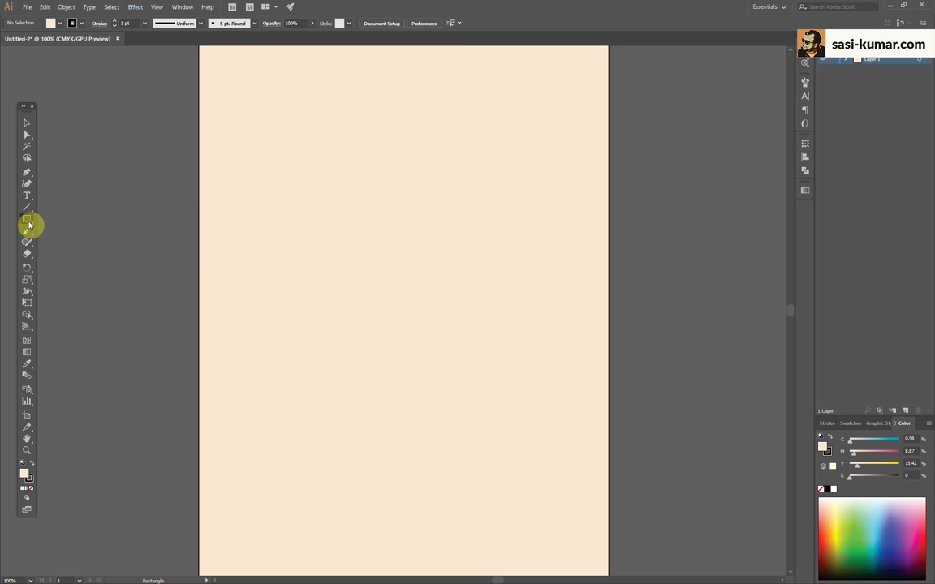
left_click_drag(396, 271, 511, 386)
left_click(18, 126)
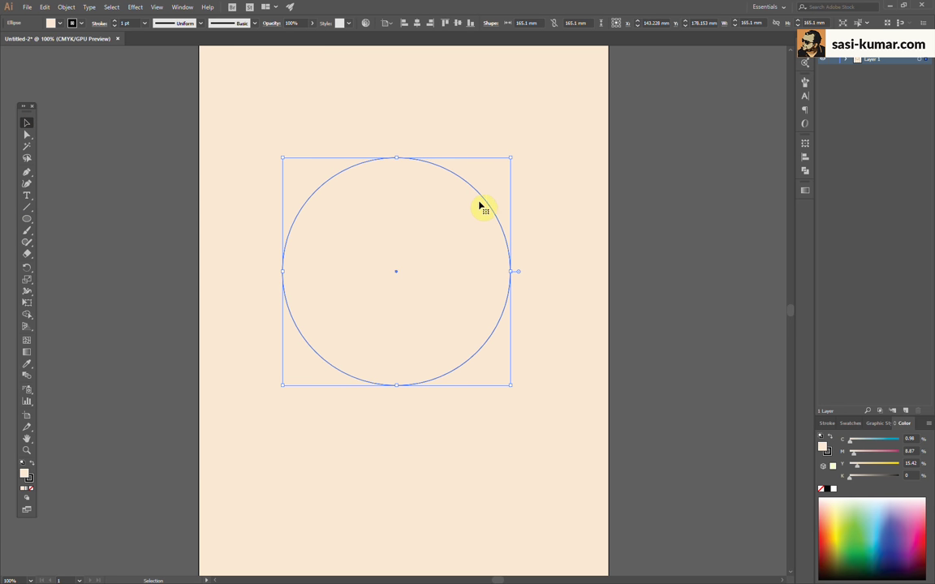
left_click_drag(478, 206, 488, 251)
left_click_drag(523, 202, 509, 210)
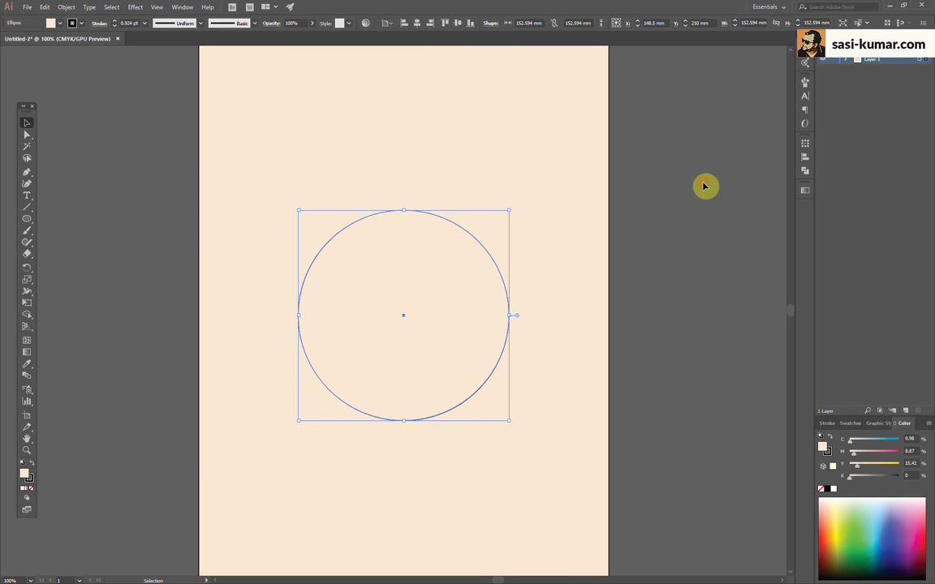
Give the circle a saturated red fill with no stroke
double_click(25, 474)
left_click(670, 288)
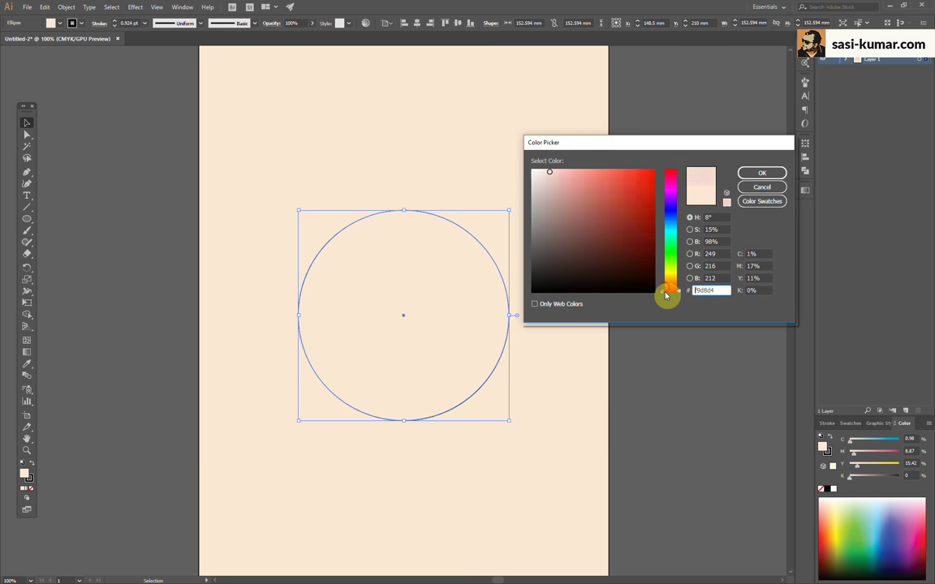
left_click(641, 192)
left_click(762, 173)
left_click(30, 488)
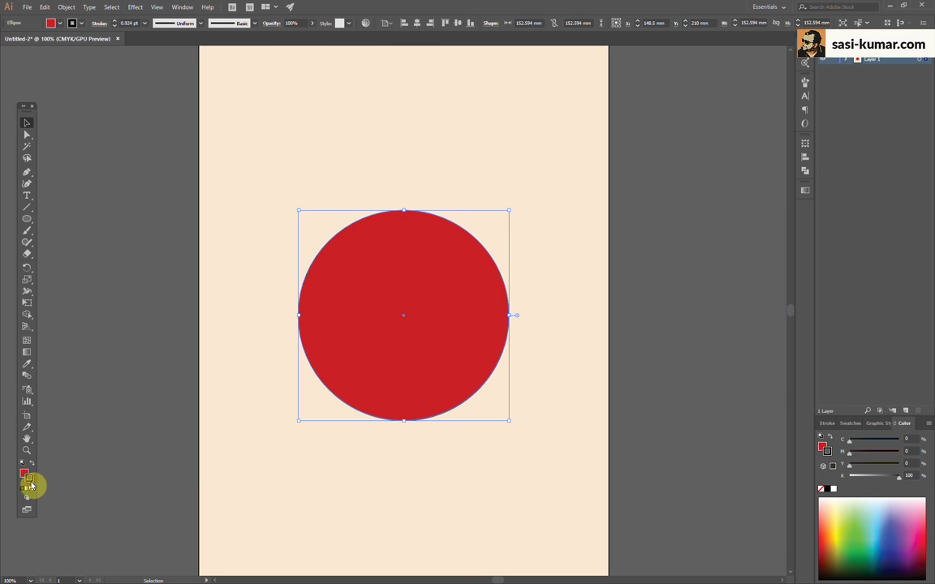
left_click(190, 391)
Place a copy of the red circle in front, shrunk into a smaller inner circle
key("ctrl+a")
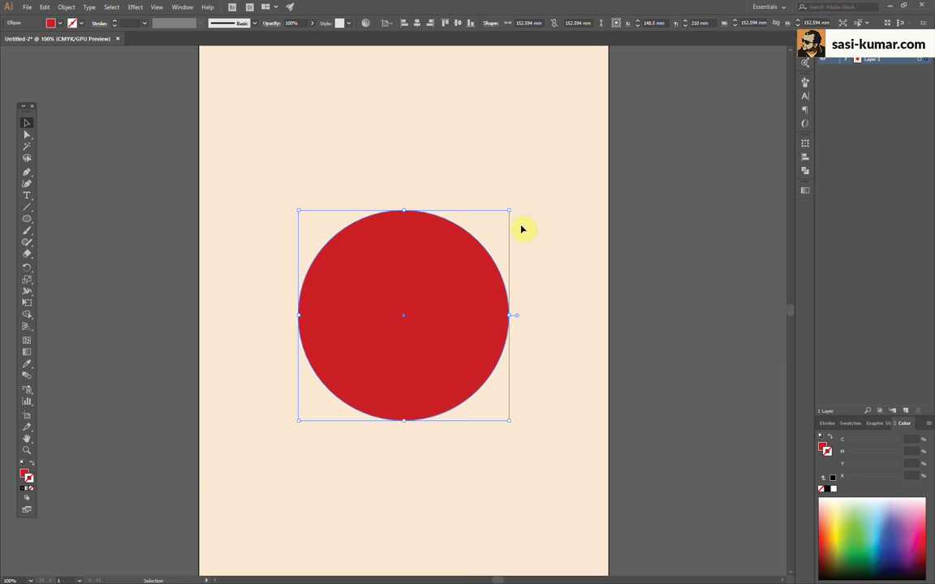
left_click_drag(509, 211, 500, 225)
left_click(377, 311)
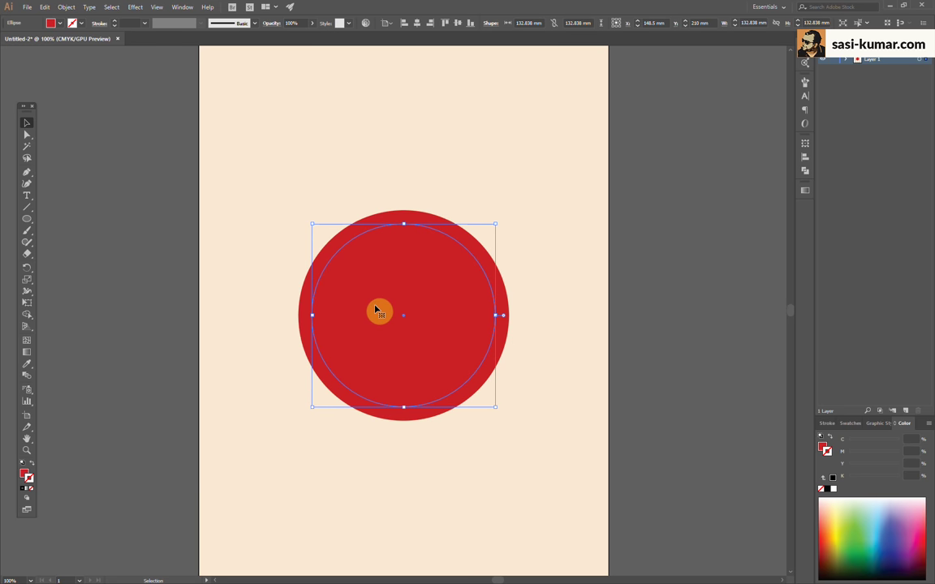
Give the inner circle a white-to-black gradient fill with no stroke
left_click(27, 491)
left_click(32, 467)
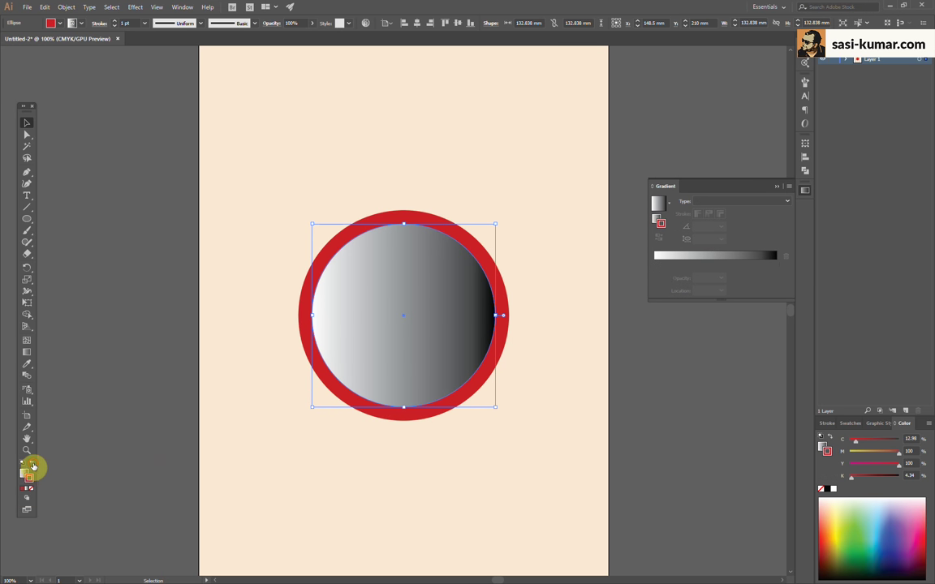
left_click(30, 492)
key("g")
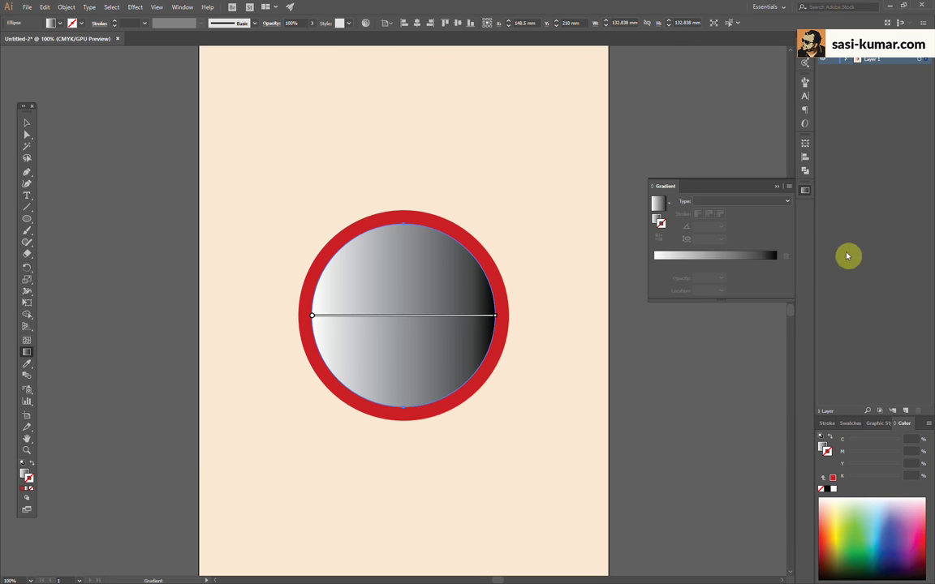
left_click(26, 123)
Set both gradient stops to dark brown using CMYK sliders
left_click(25, 474)
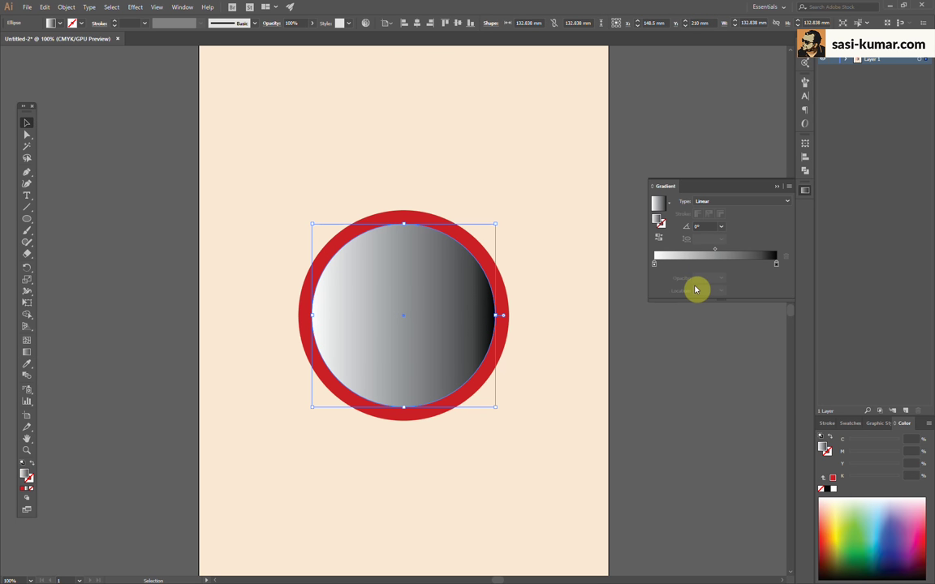
left_click(776, 265)
double_click(776, 265)
left_click(774, 276)
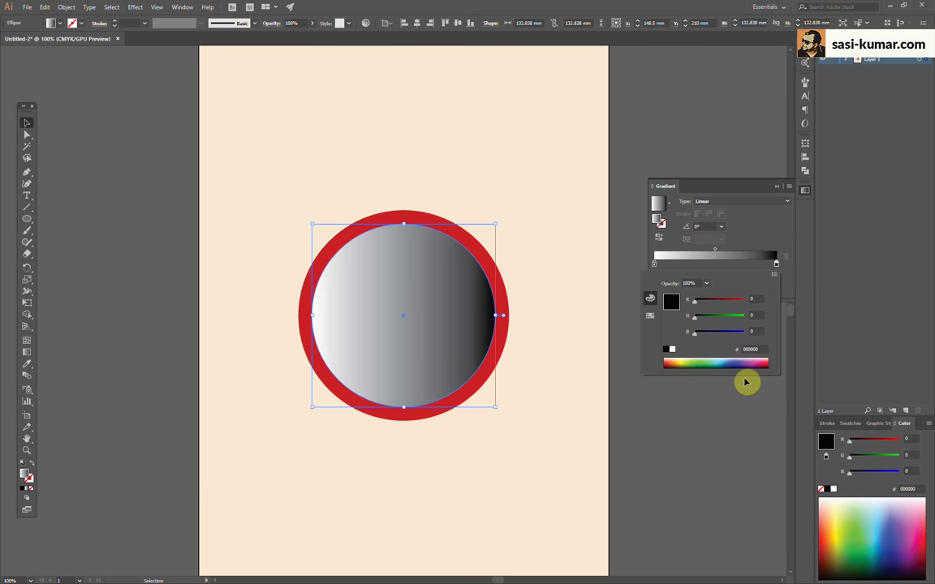
left_click(674, 361)
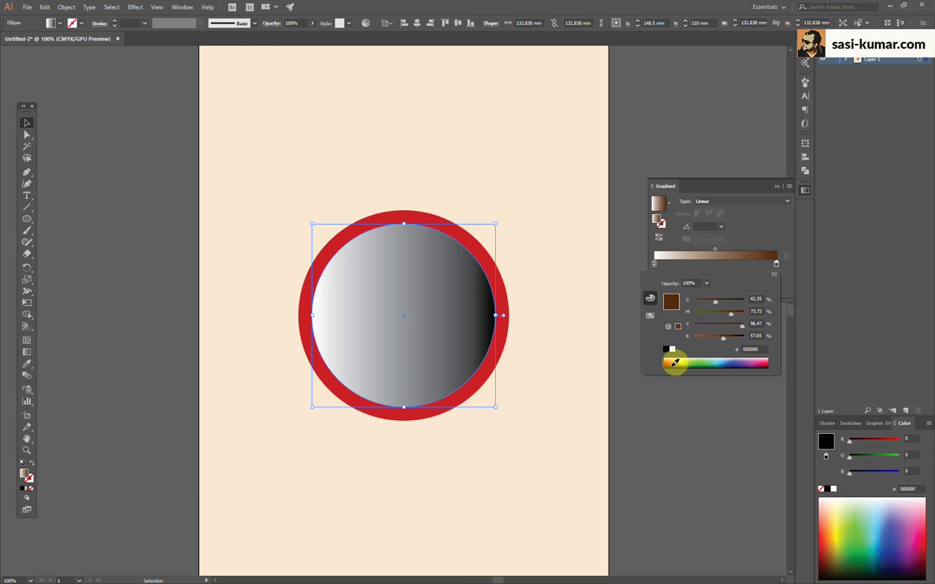
left_click(777, 259)
left_click_drag(754, 267, 641, 271)
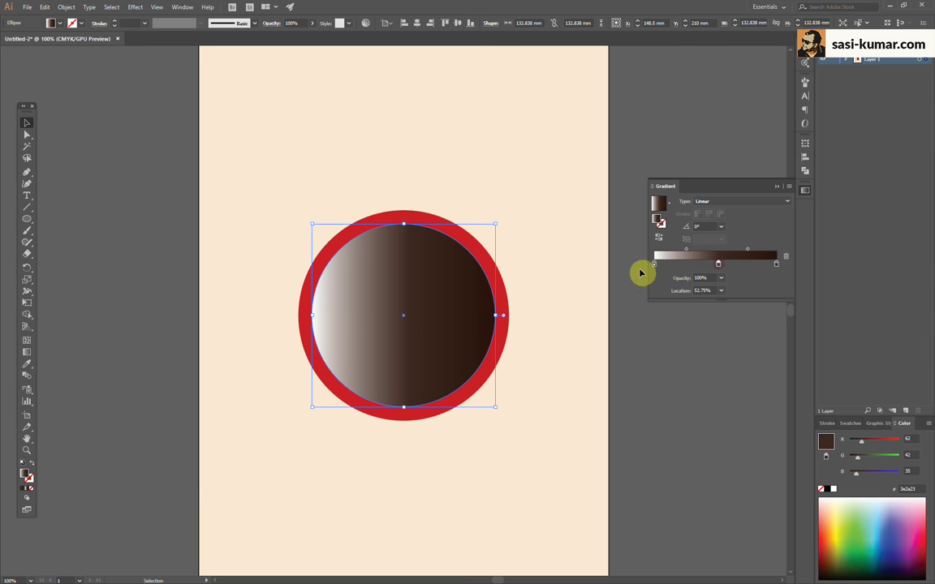
double_click(655, 264)
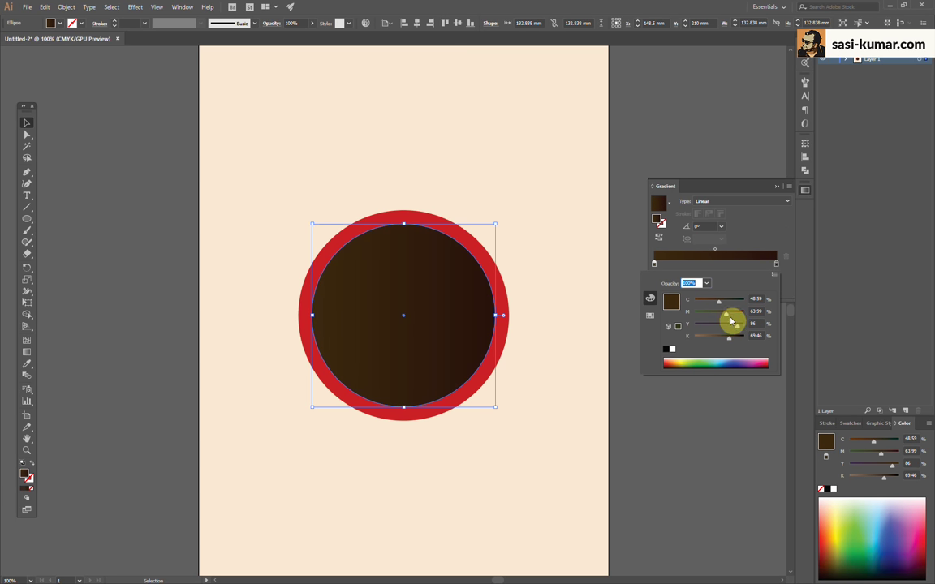
Deselect, recentre the view on the cup, and reselect the dark inner circle
left_click(349, 139)
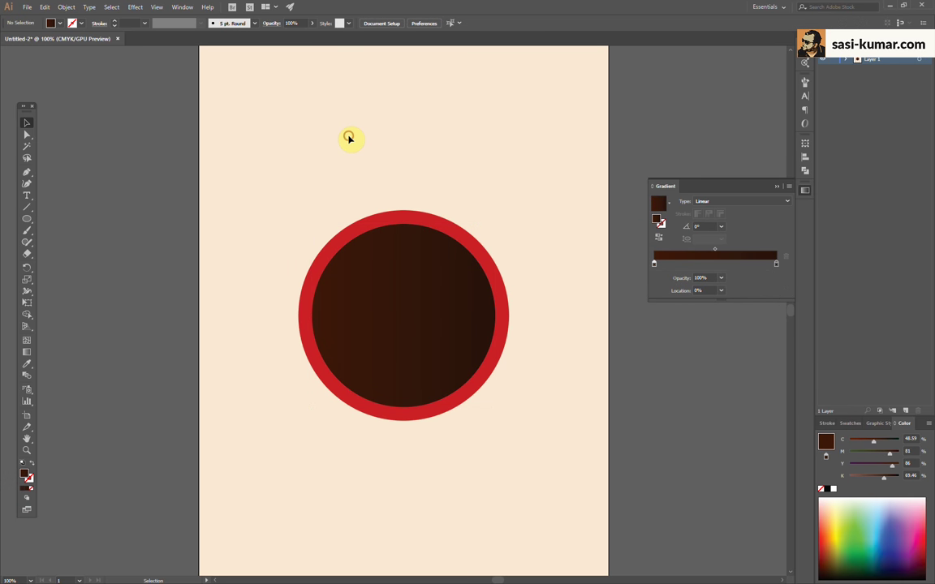
left_click_drag(370, 128, 354, 152)
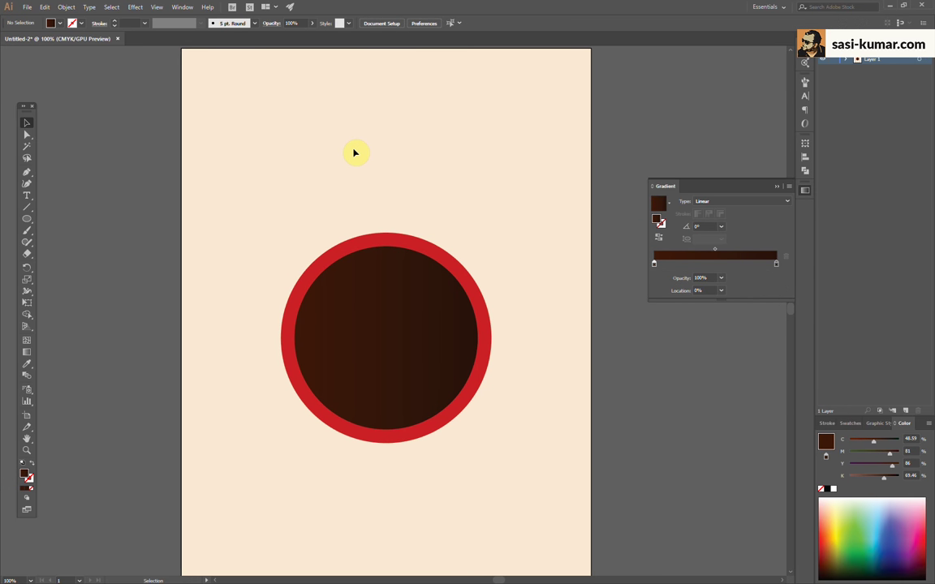
left_click(396, 307)
Make a black, strokeless copy of the dark inner circle
left_click(409, 179)
key("ctrl+a")
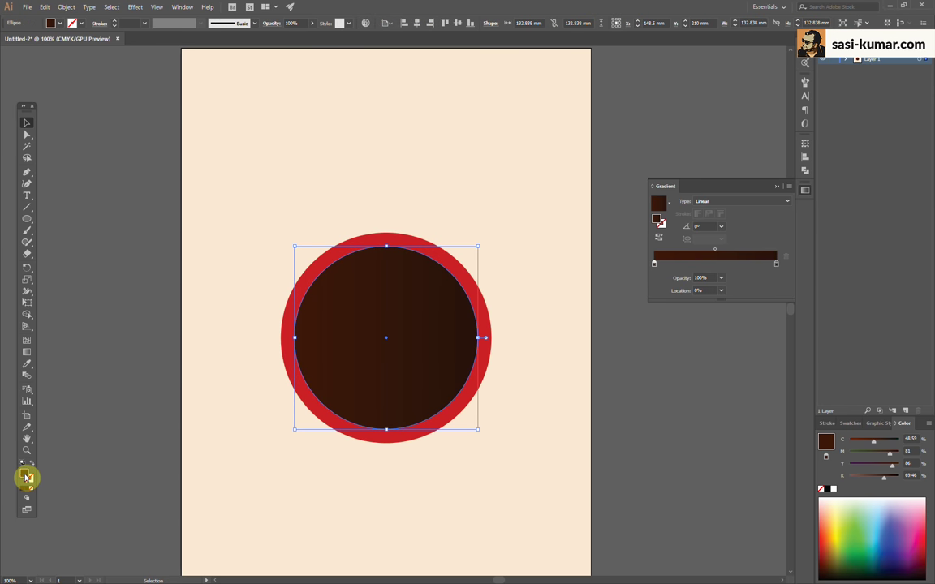
left_click(23, 468)
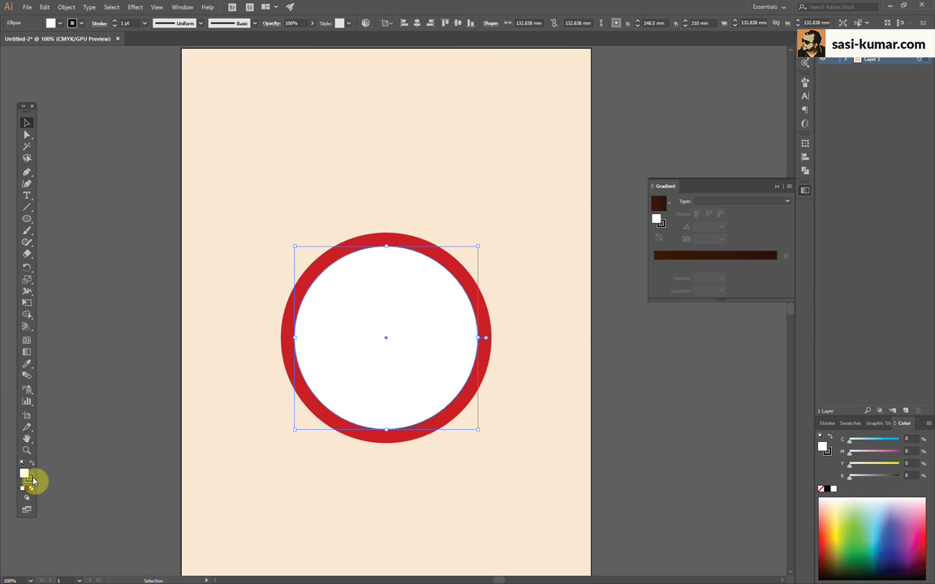
left_click(30, 478)
left_click(32, 488)
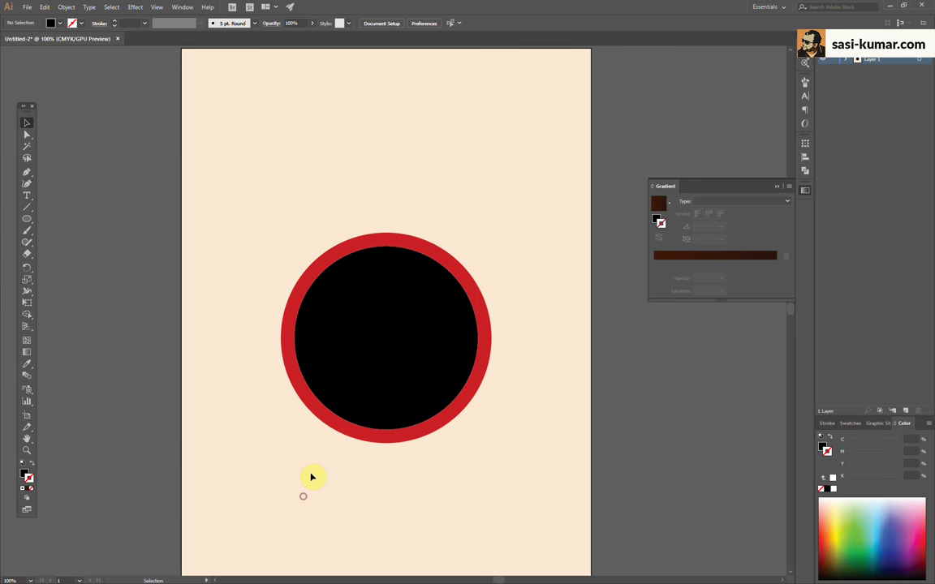
double_click(25, 476)
left_click(771, 171)
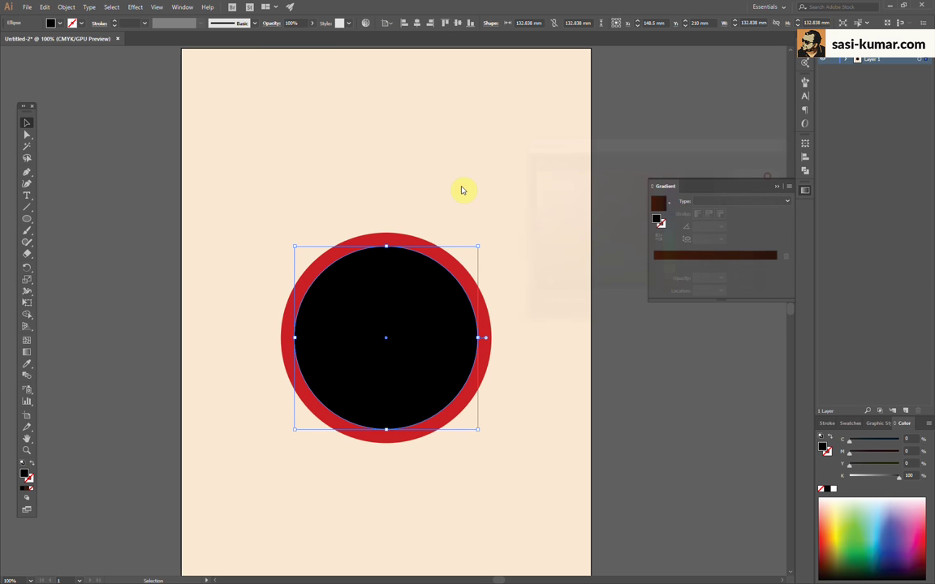
left_click(559, 438)
Offset a copy of the black circle and Minus Front it to leave a crescent
key("ctrl+plus")
mouse_move(394, 329)
left_mouse_down()
mouse_move(381, 327)
mouse_move(388, 315)
left_mouse_up()
left_click_drag(391, 491, 390, 487)
left_click_drag(397, 219, 392, 214)
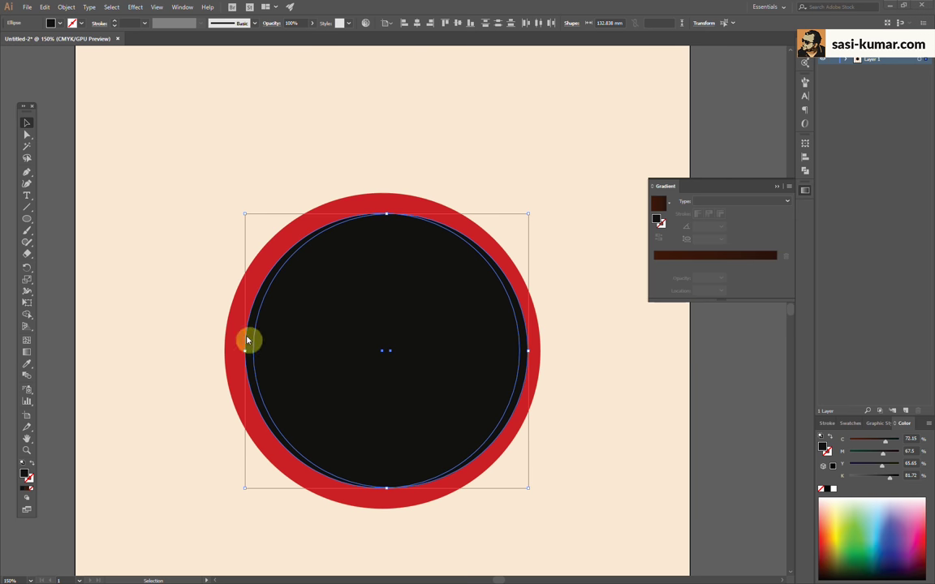
left_click(805, 170)
left_click(770, 187)
Check the black crescent shadow, then zoom back in on the cup
left_click(543, 181)
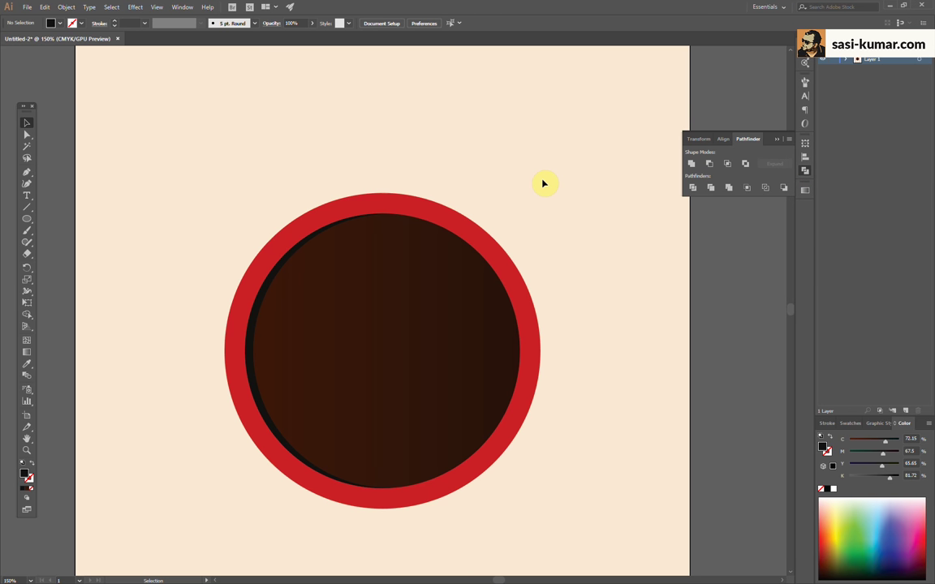
left_click(253, 322)
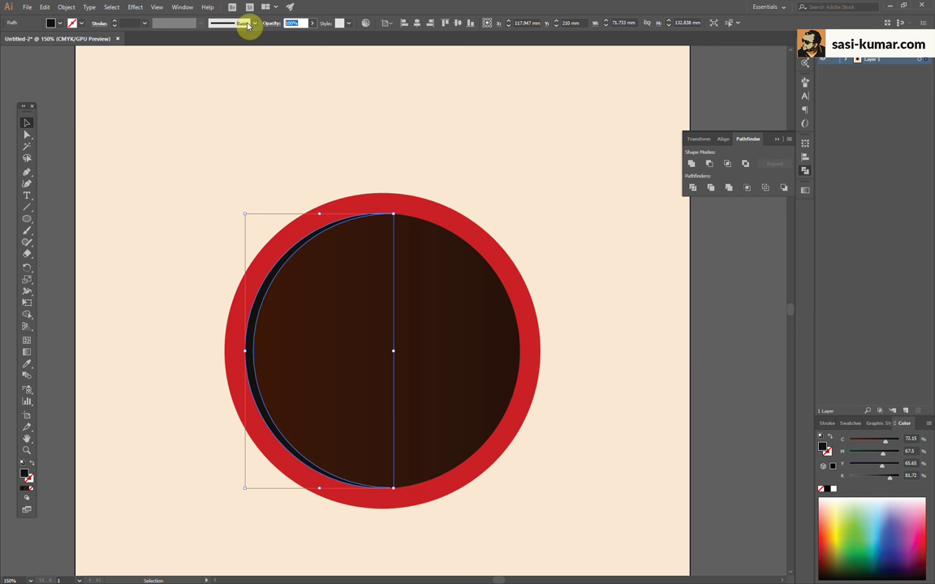
type("75")
left_click(489, 146)
key("ctrl+1")
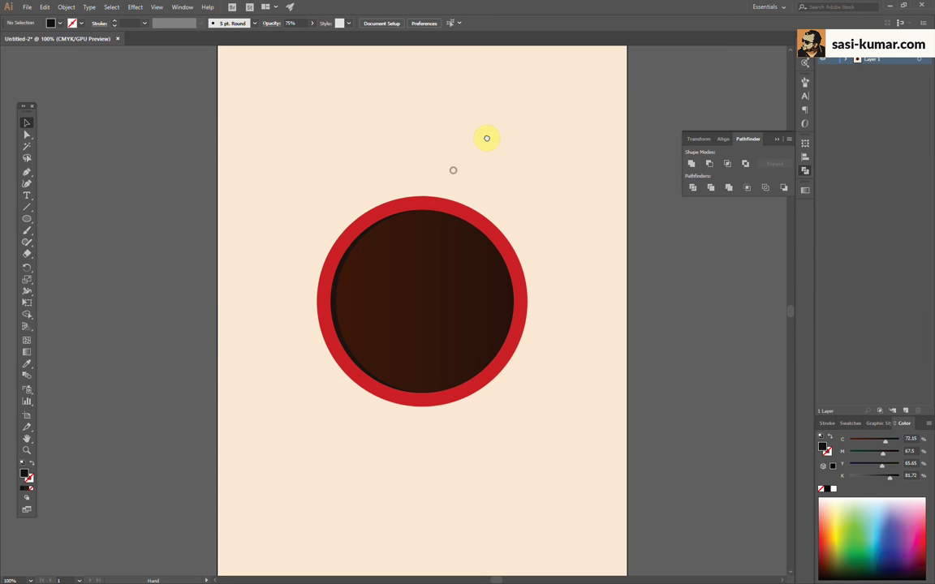
key("ctrl+plus")
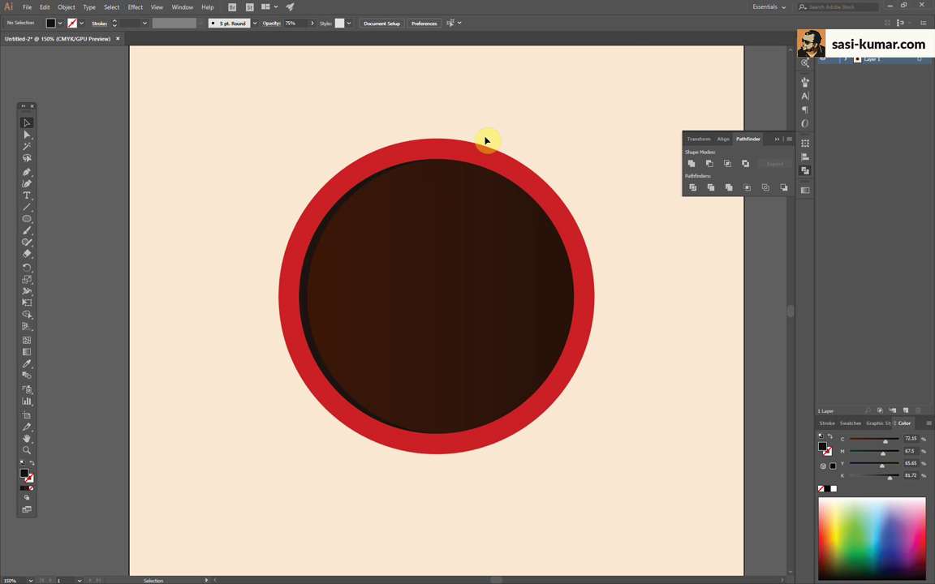
Cut a slightly smaller copy out of the coffee circle to form a thin crescent
left_click(501, 205)
left_click(546, 117)
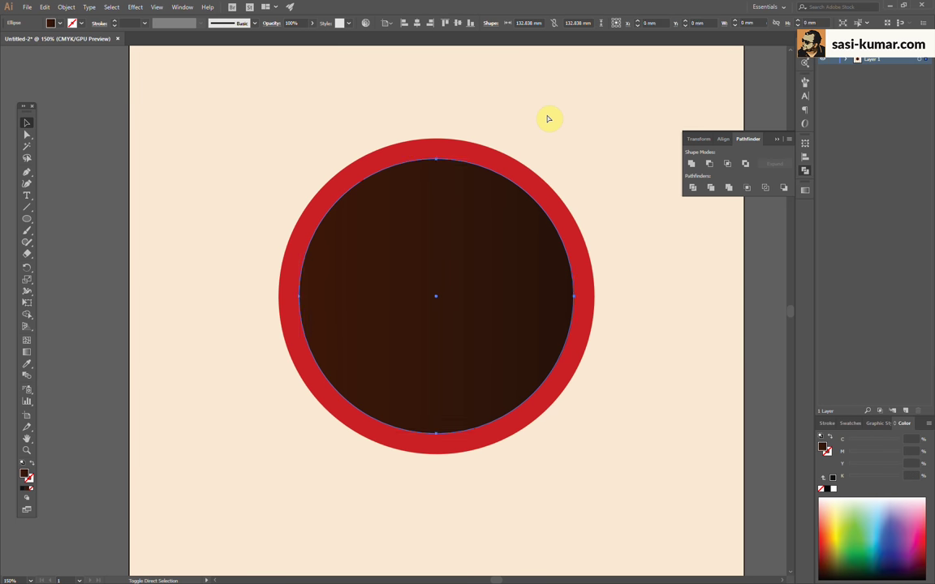
left_click(526, 202)
left_click(543, 125)
left_click(504, 182)
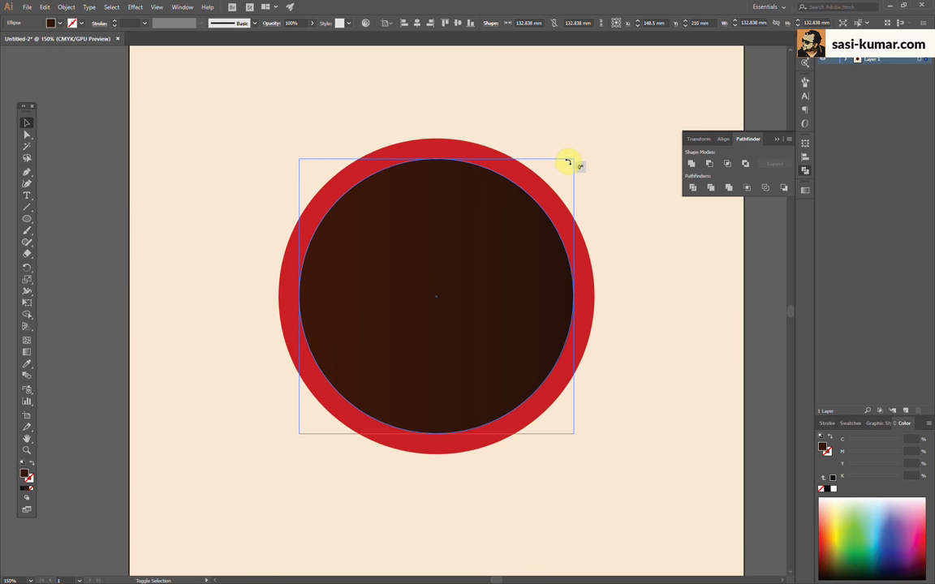
left_click_drag(572, 158, 569, 163)
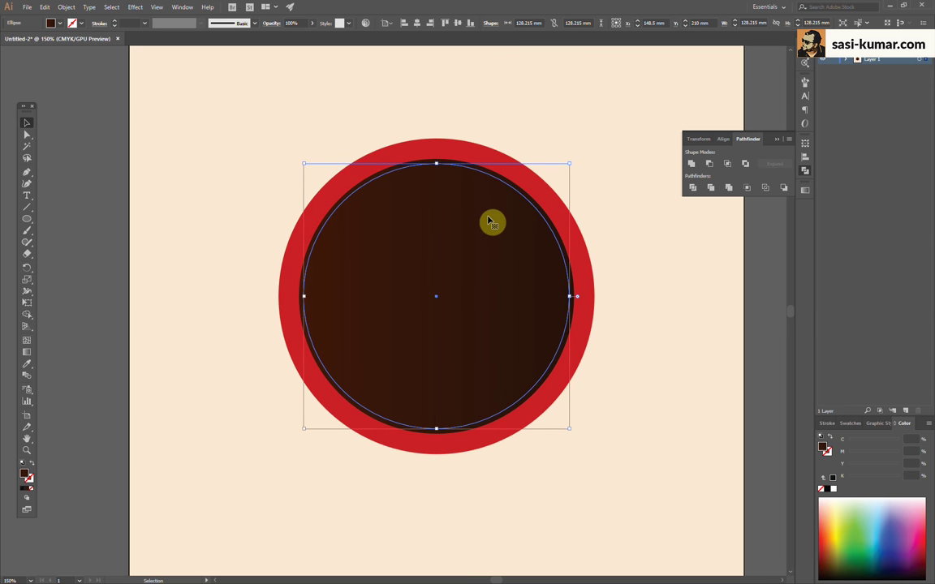
left_click(470, 170, "shift")
left_click(711, 165)
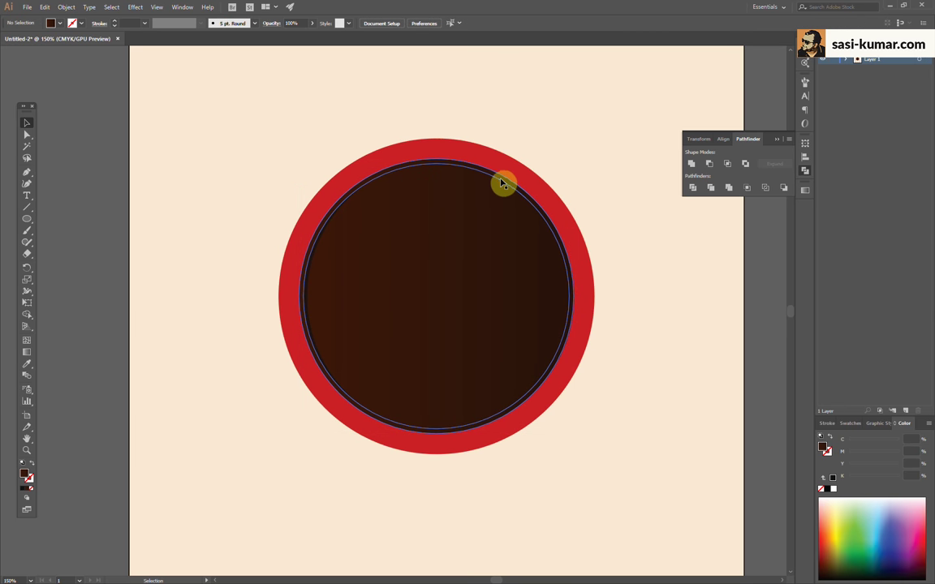
Fill the crescent with a light orange gradient, adding yellow to the right stop
left_click(805, 190)
double_click(655, 265)
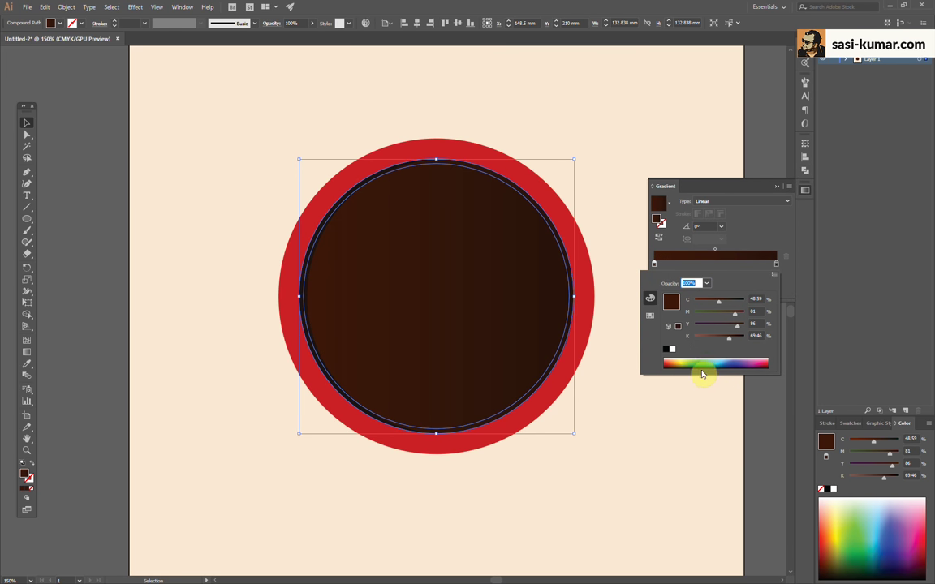
left_click(671, 362)
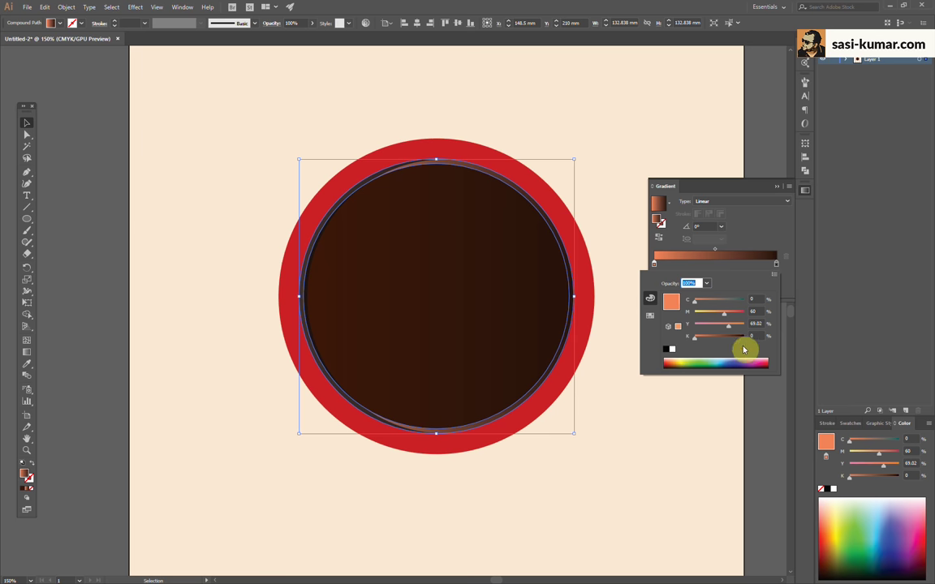
left_click(671, 361)
left_click(672, 266)
left_click(737, 266)
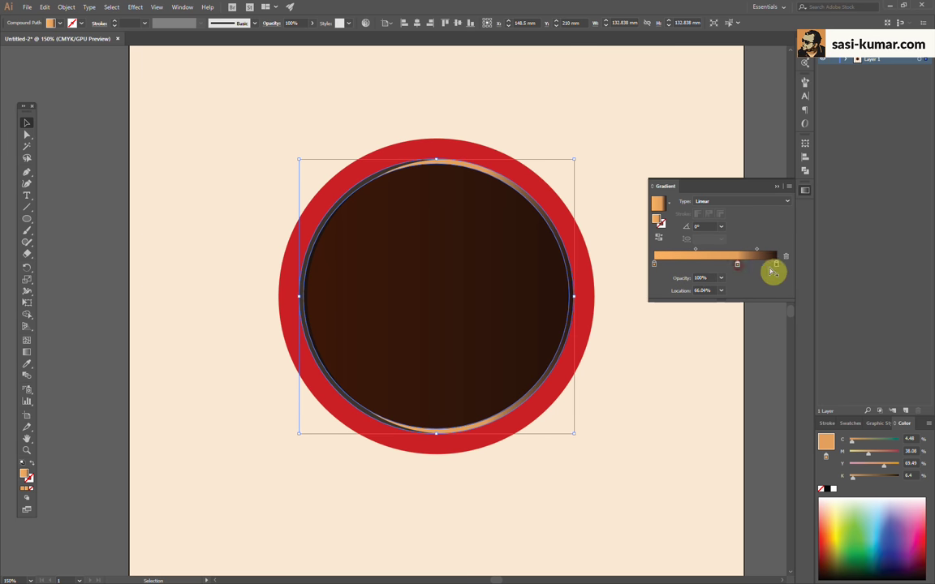
left_click_drag(772, 272, 745, 268)
double_click(776, 265)
mouse_move(729, 325)
left_mouse_down()
mouse_move(710, 317)
mouse_move(711, 329)
mouse_move(710, 302)
left_mouse_up()
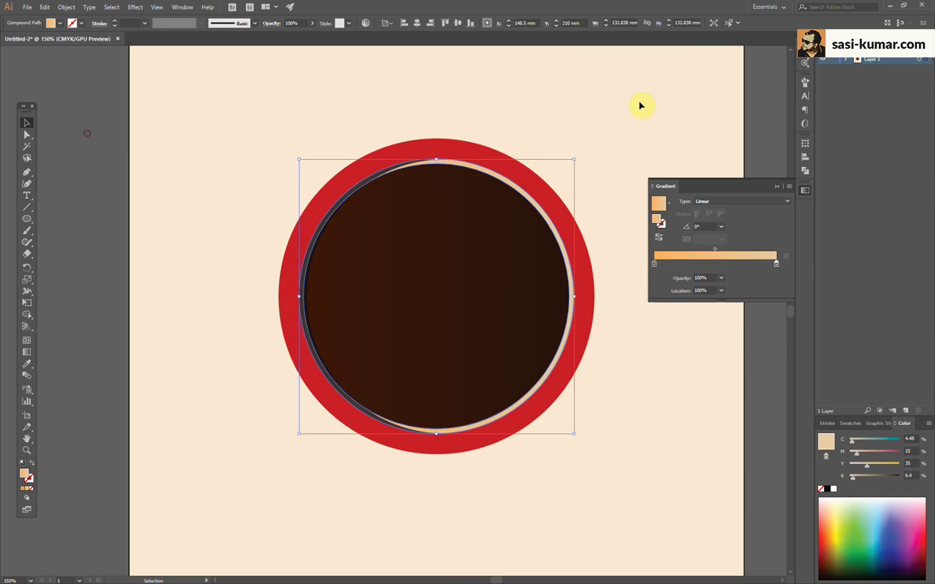
key("Return")
left_click(755, 216)
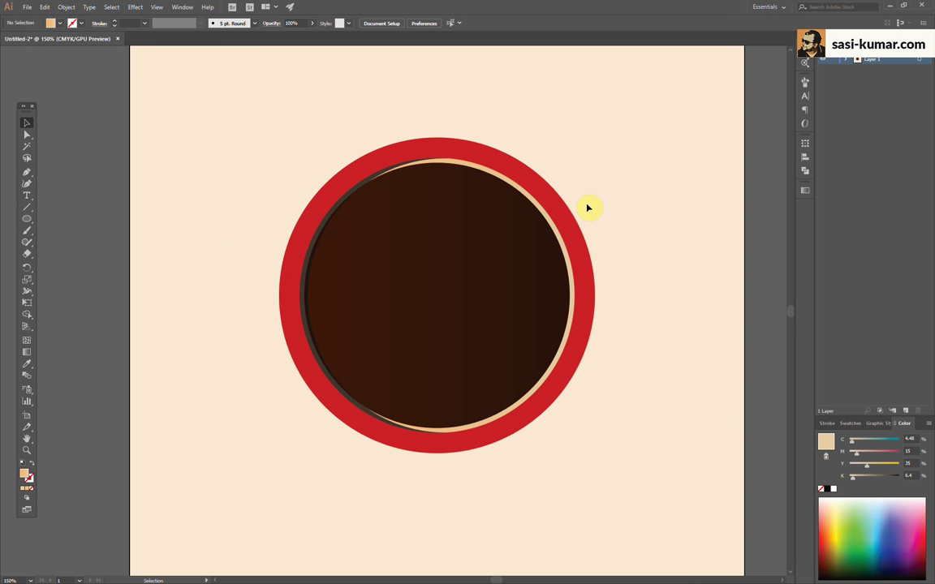
Bring the red outer circle to the front and swap its fill and stroke
left_click(534, 183)
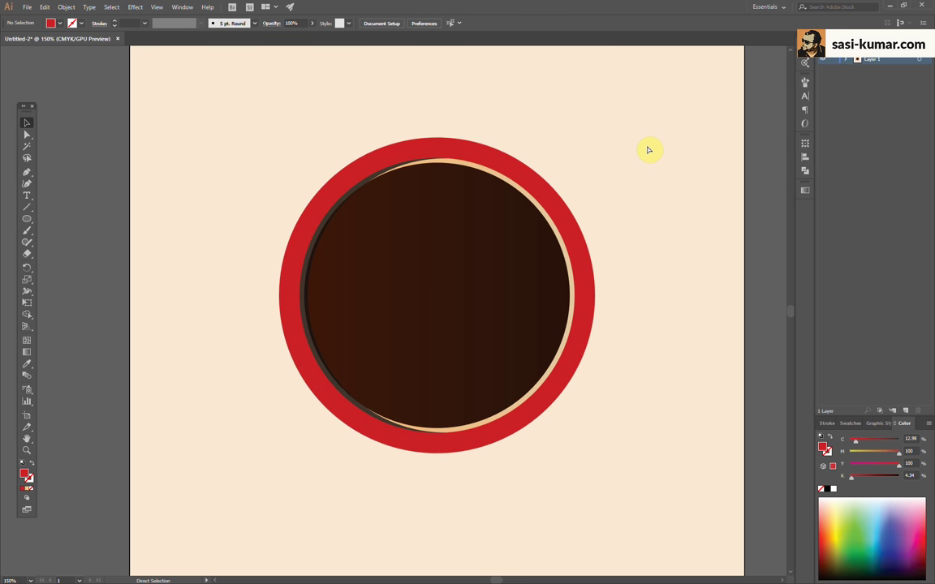
key("ctrl+shift+bracketright")
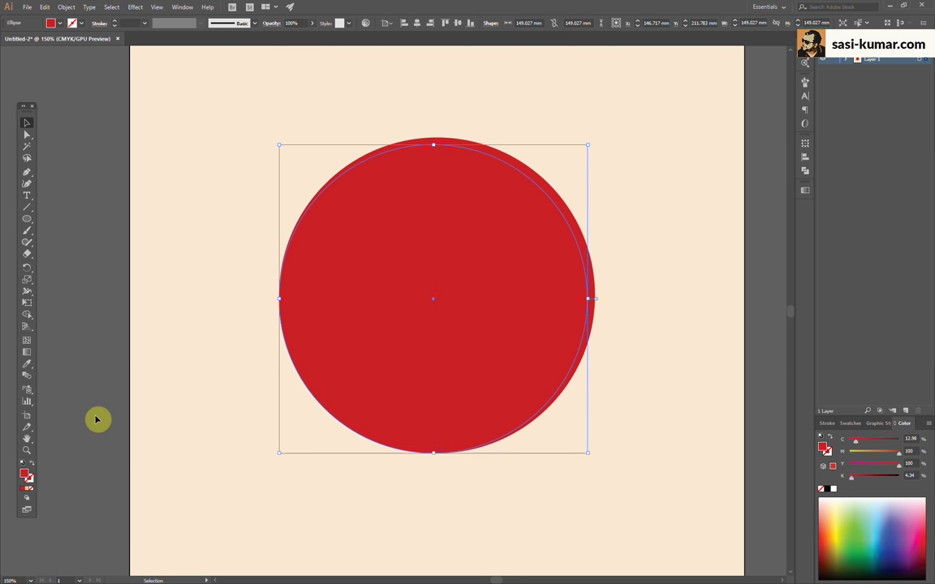
left_click(32, 470)
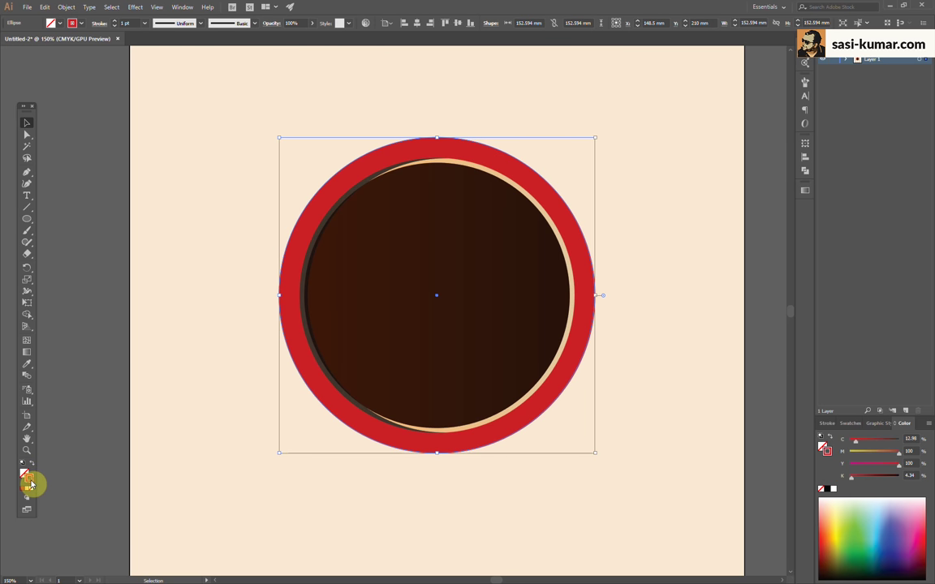
Make the ring's stroke white and scale it inside the red rim
double_click(30, 482)
left_click_drag(548, 176, 531, 160)
left_click(752, 174)
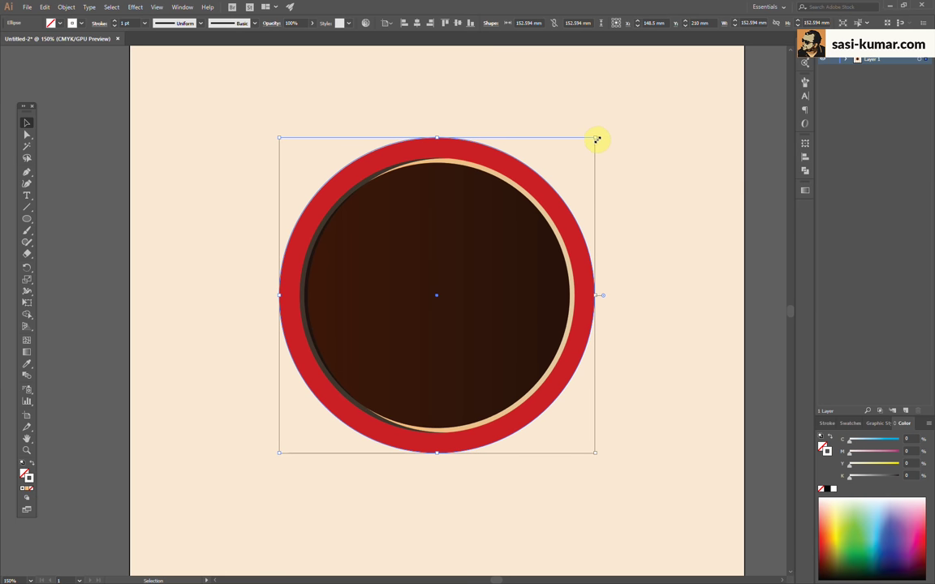
left_click_drag(595, 138, 586, 147)
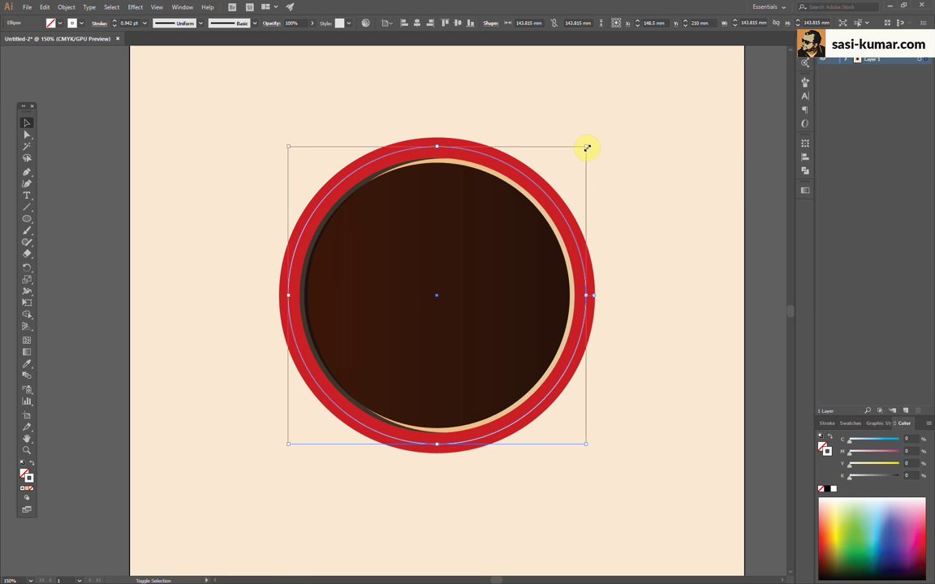
left_click(617, 120)
Give the white ring a tapered width profile and adjust its stroke weight
left_click(538, 179)
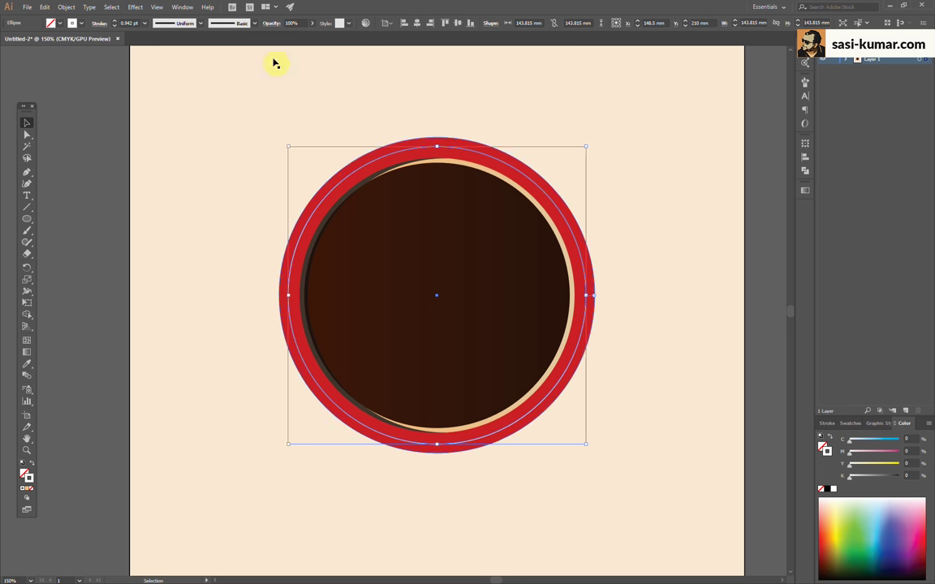
left_click(101, 24)
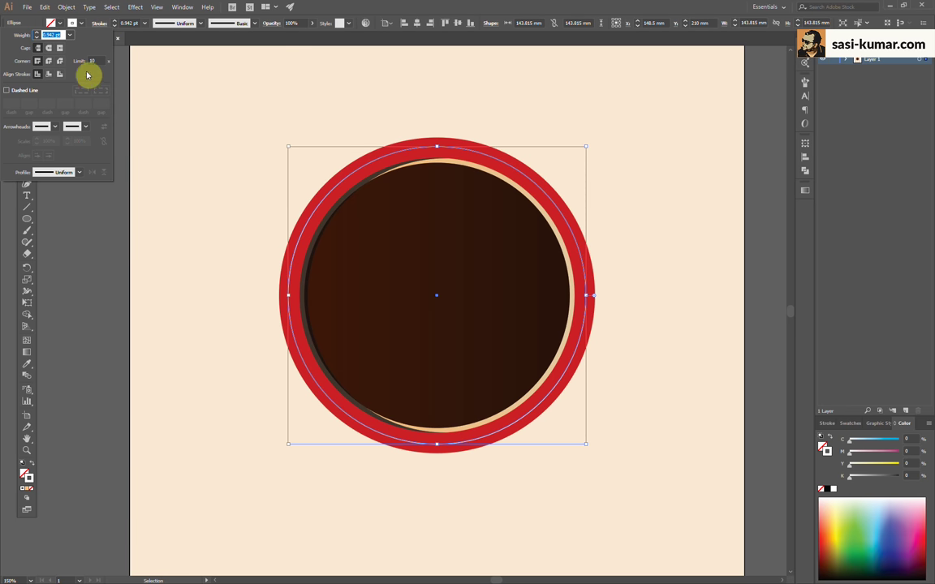
left_click(81, 172)
left_click(69, 219)
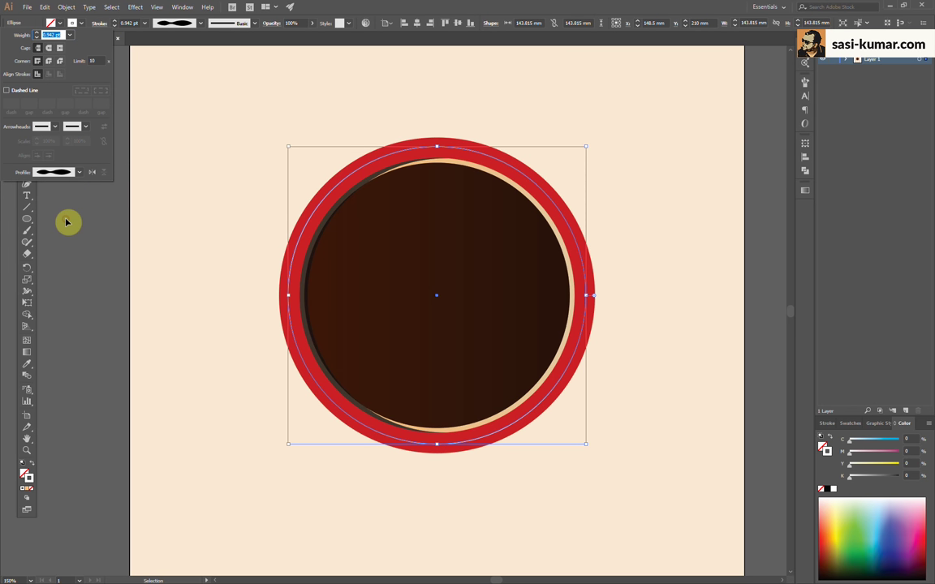
left_click(483, 104)
left_click(502, 163)
left_click(641, 133)
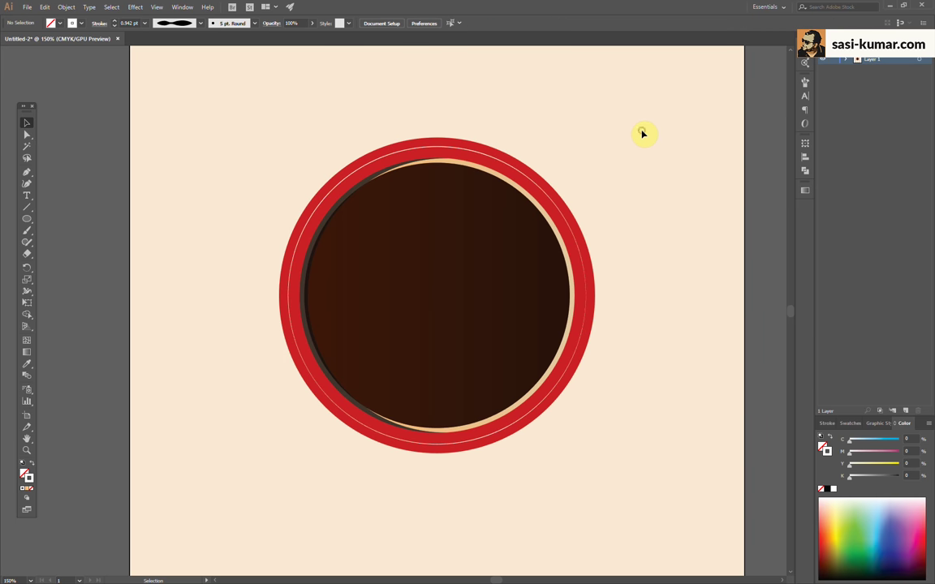
left_click(484, 166)
left_click(134, 23)
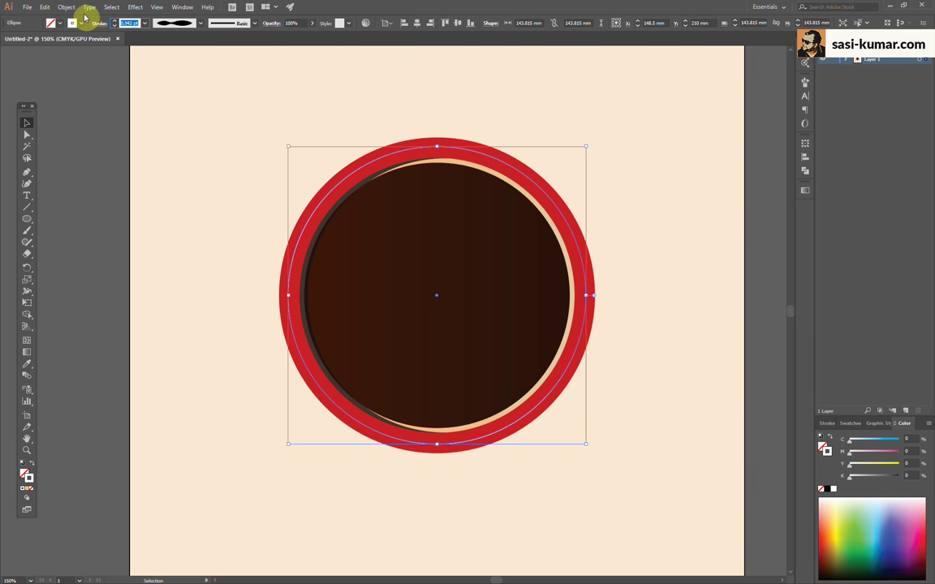
type("1.2")
left_click(261, 124)
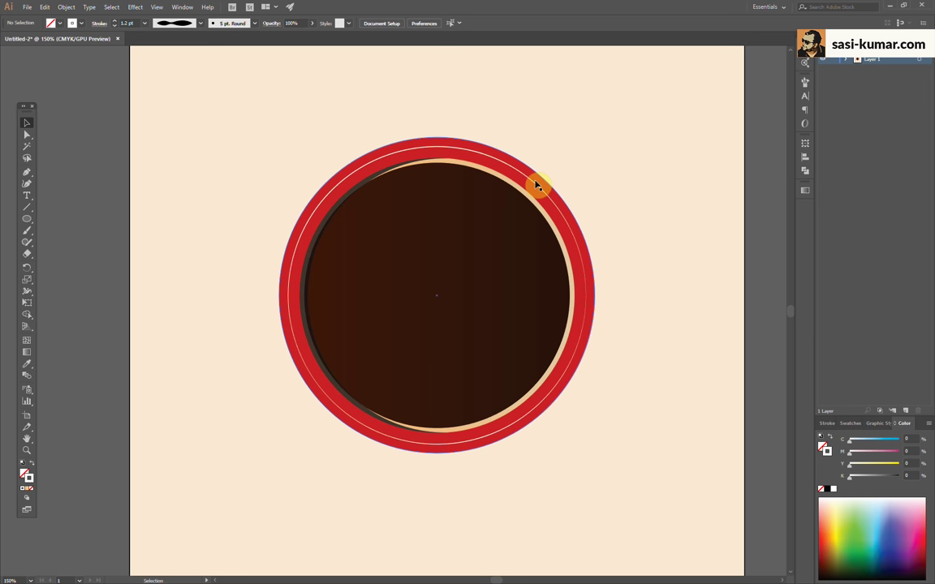
left_click(538, 183)
Rotate white ring copies about 43° apart, slightly rescaling one
left_click_drag(592, 150, 444, 101)
left_click(624, 124)
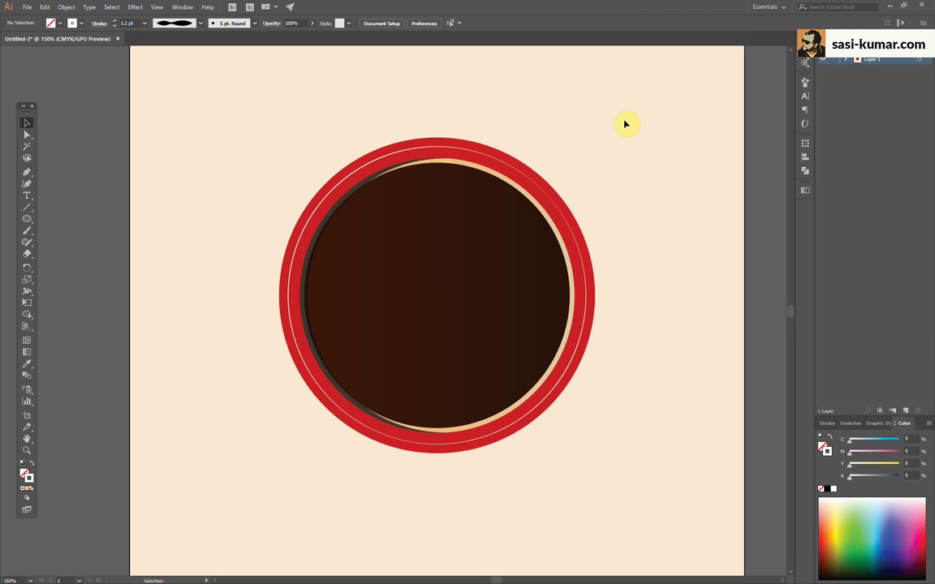
left_click(571, 365)
left_click(621, 401)
left_click(559, 358)
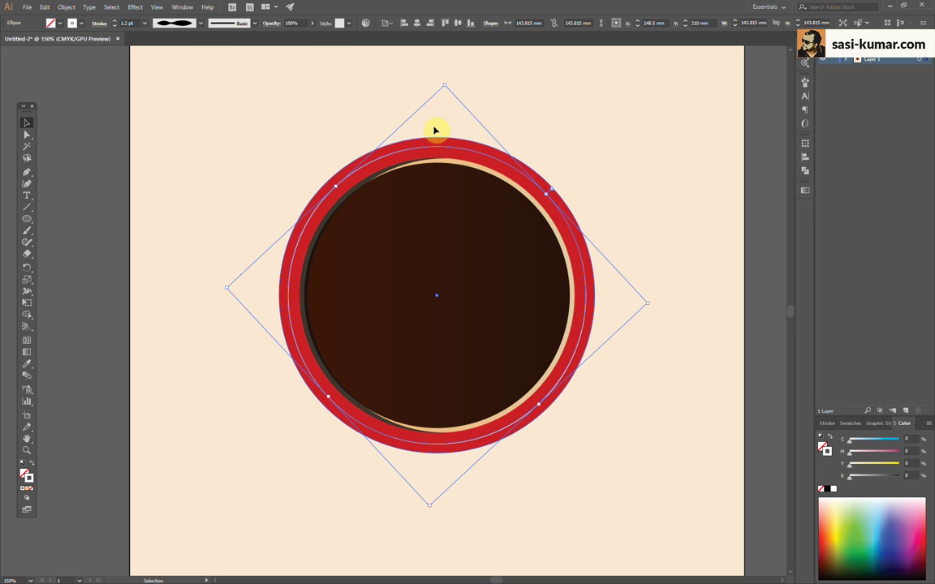
left_click_drag(443, 84, 444, 92)
left_click(595, 125)
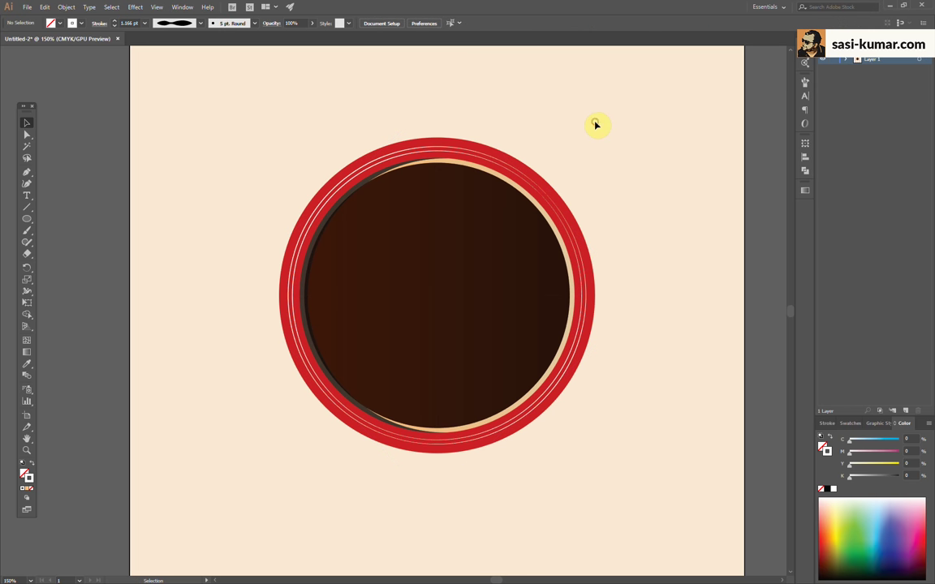
left_click(574, 359)
left_click_drag(641, 302, 639, 264)
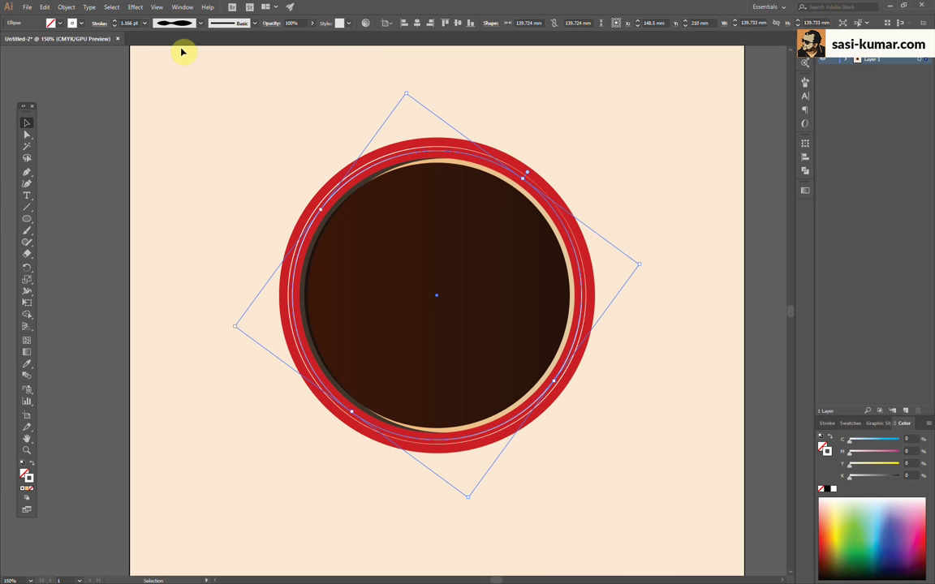
left_click(248, 190)
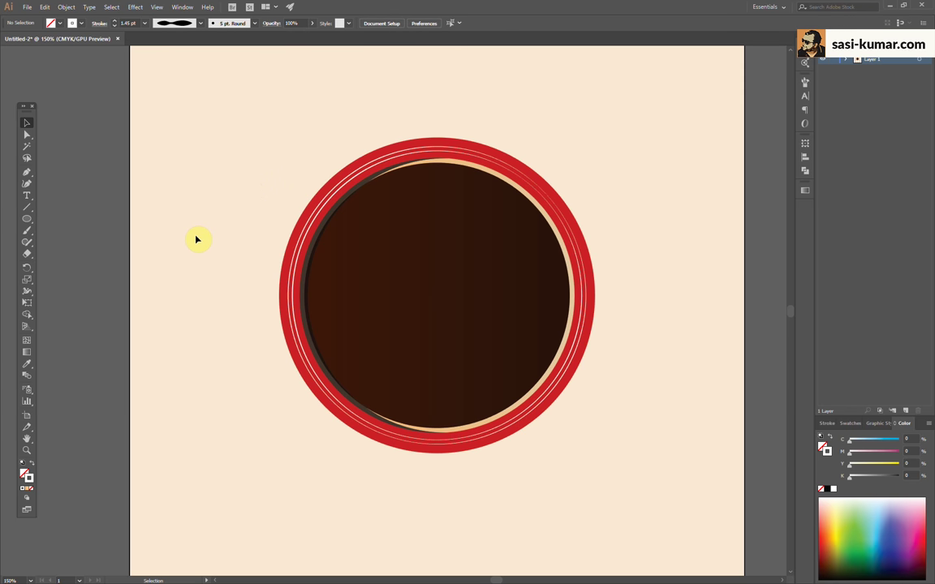
left_click(290, 295)
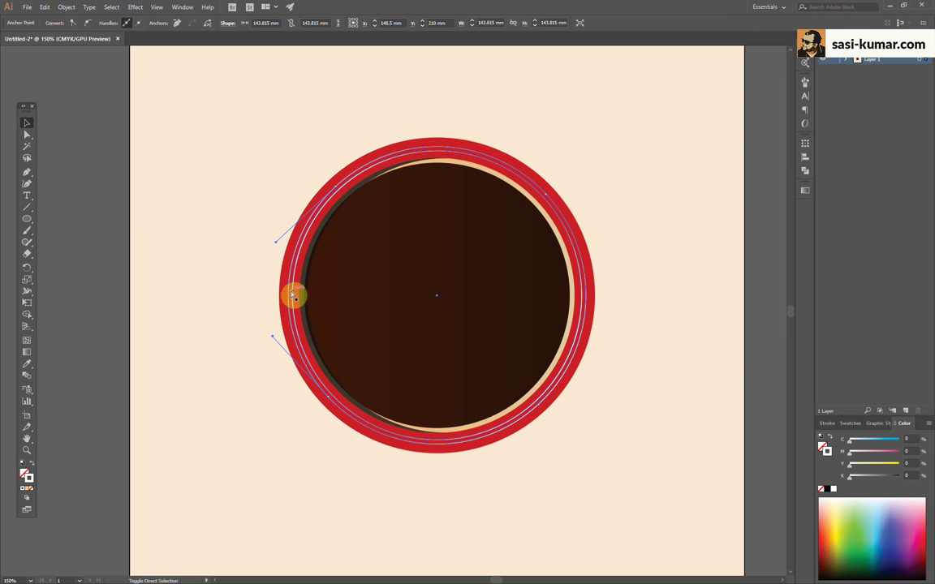
left_click(66, 7)
Expand the white ring's appearance into shapes and zoom out to the artboard
left_click(114, 121)
left_click(643, 143)
left_click_drag(643, 143, 640, 135)
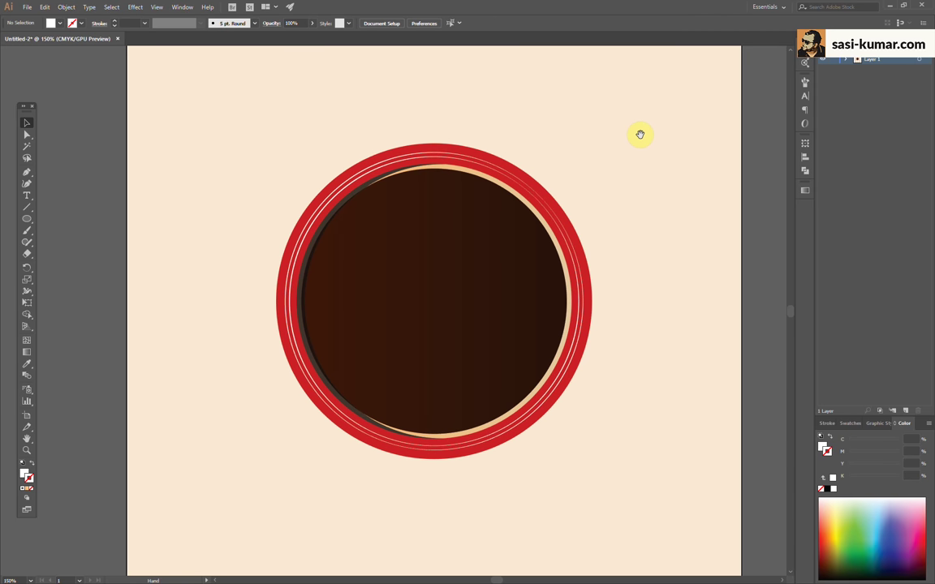
key("ctrl+1")
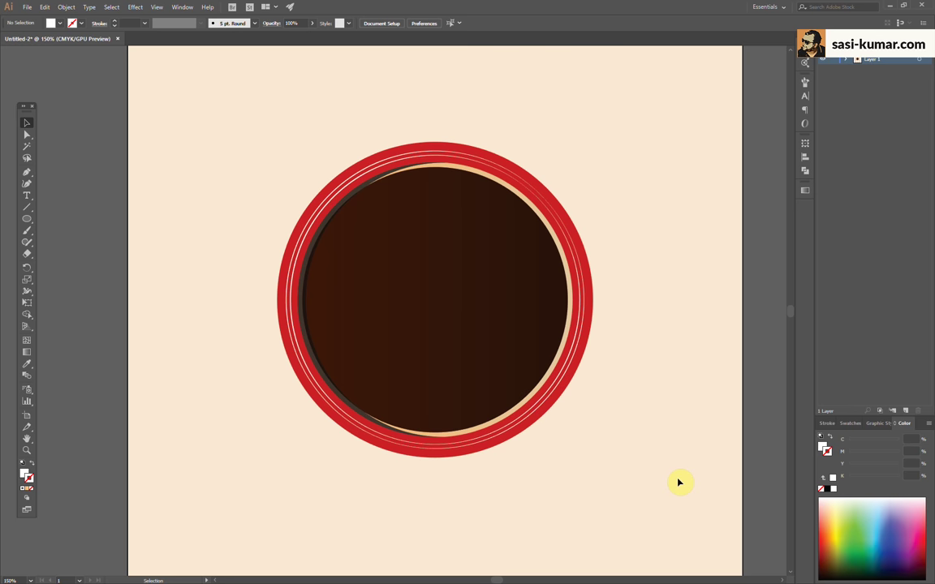
Select all the cup's circles and rings and scale them down about the centre
left_click_drag(678, 482, 202, 82)
left_click_drag(593, 143, 560, 173)
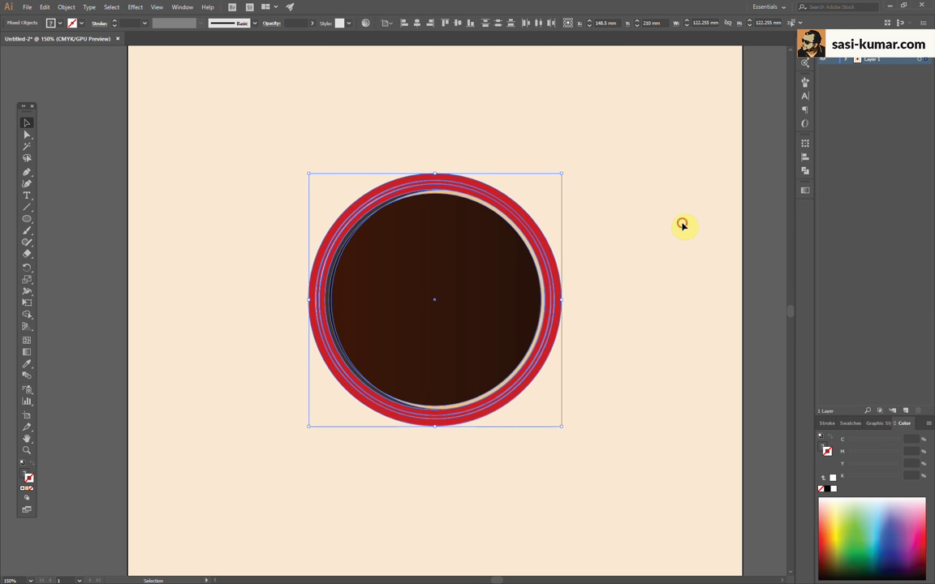
left_click(683, 225)
key("ctrl+plus")
key("ctrl+plus")
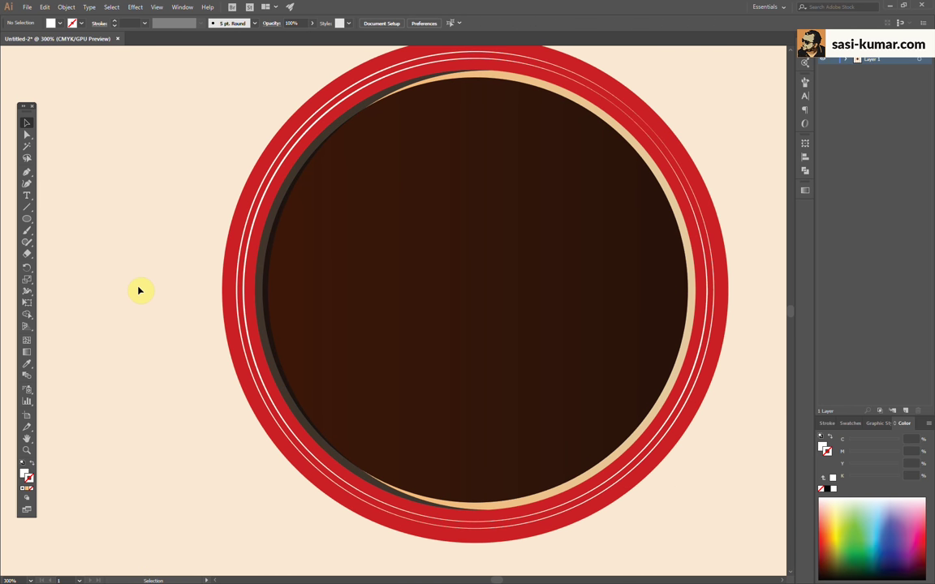
key("ctrl+minus")
scroll(347, 254, "up", 3)
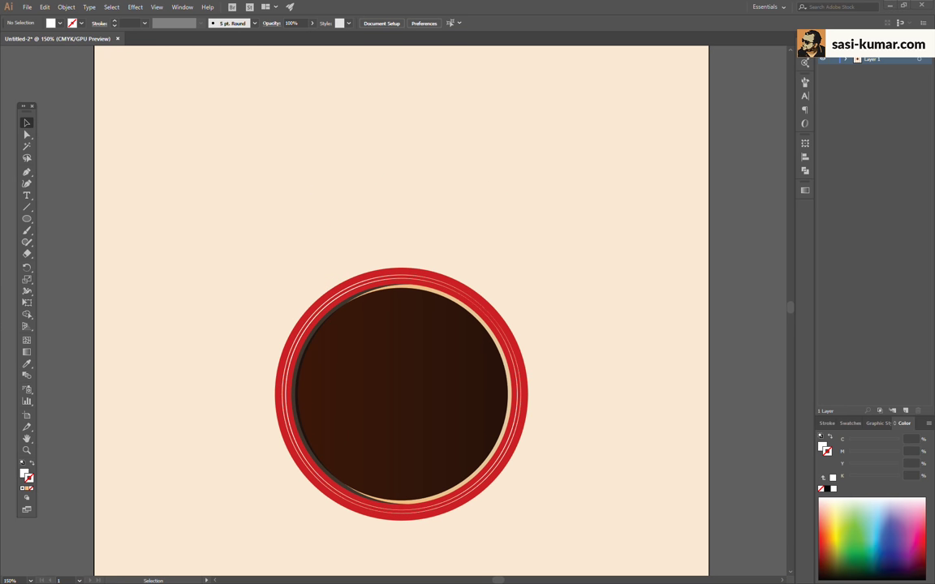
Set the dark coffee circle's opacity to 75%
left_click(450, 298)
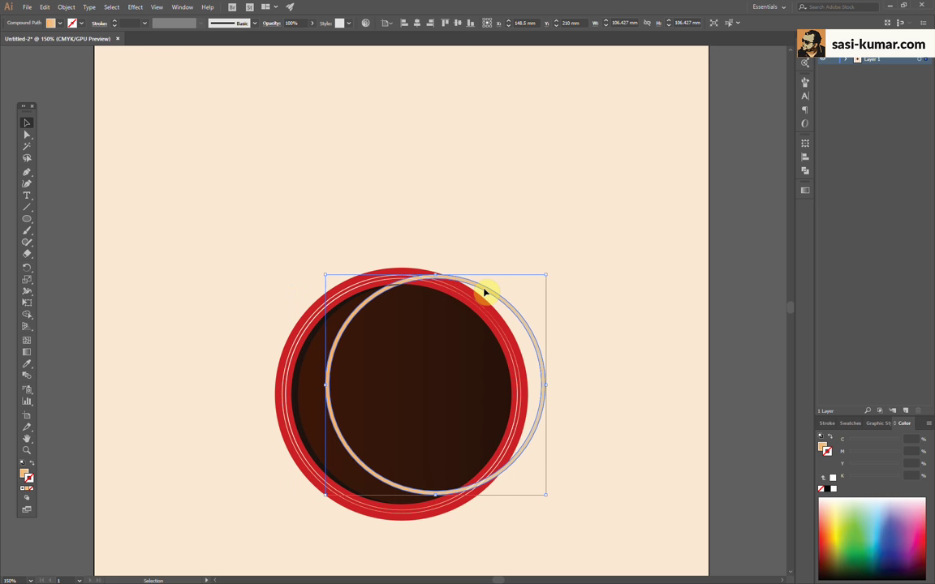
left_click(274, 23)
type("75")
key("Return")
left_click(423, 167)
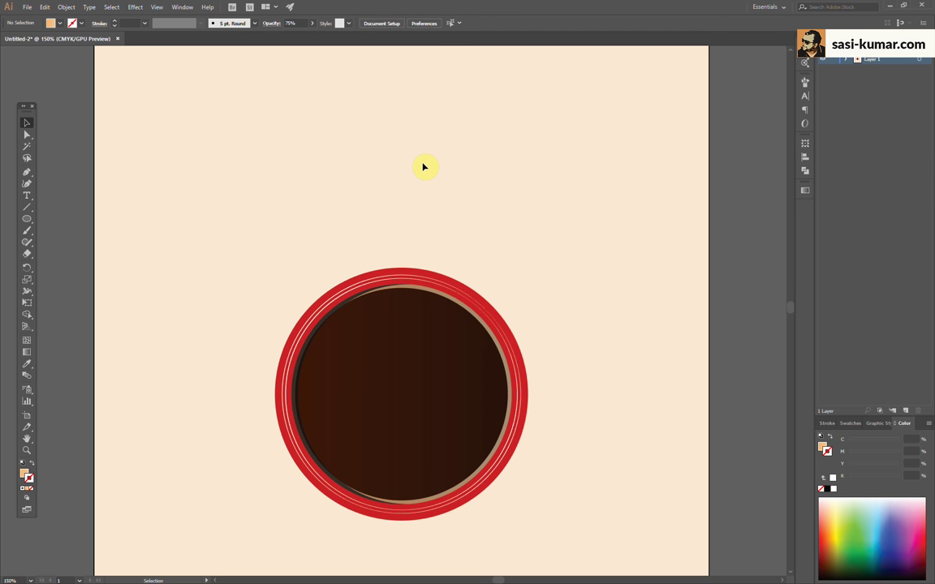
Alt-scale a slightly smaller copy of the red rim ring inward
left_click_drag(465, 201, 498, 182)
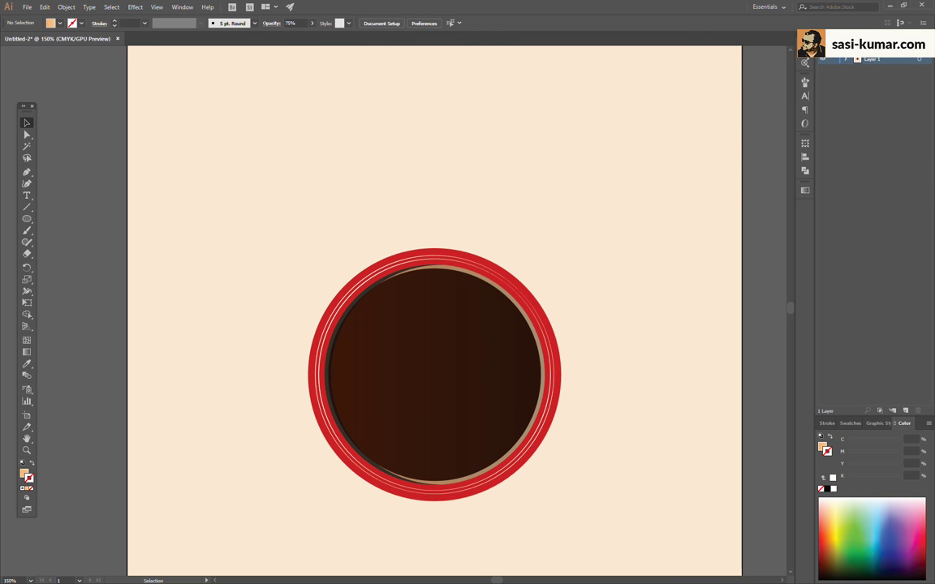
left_click(524, 300)
left_click_drag(562, 250, 552, 258)
left_click(555, 222)
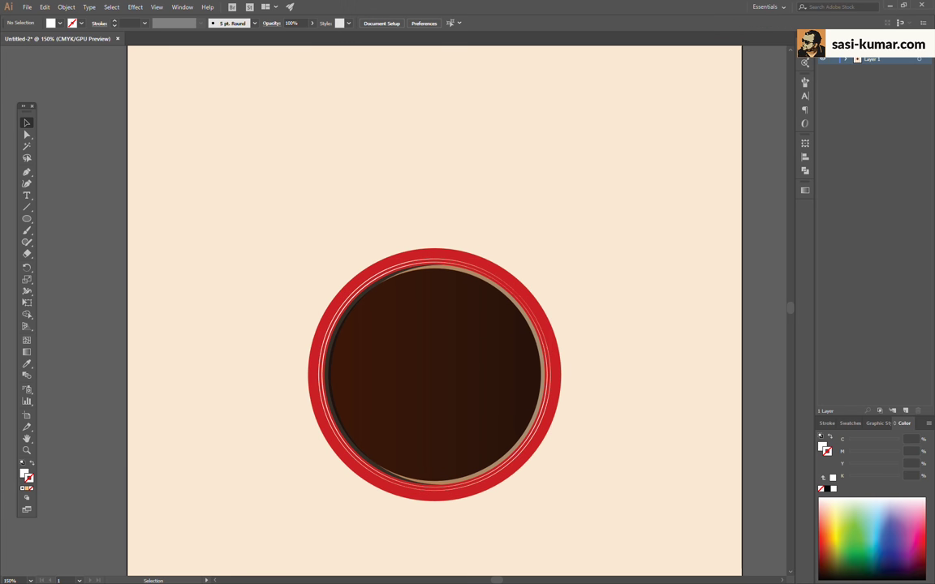
left_click_drag(518, 159, 508, 211)
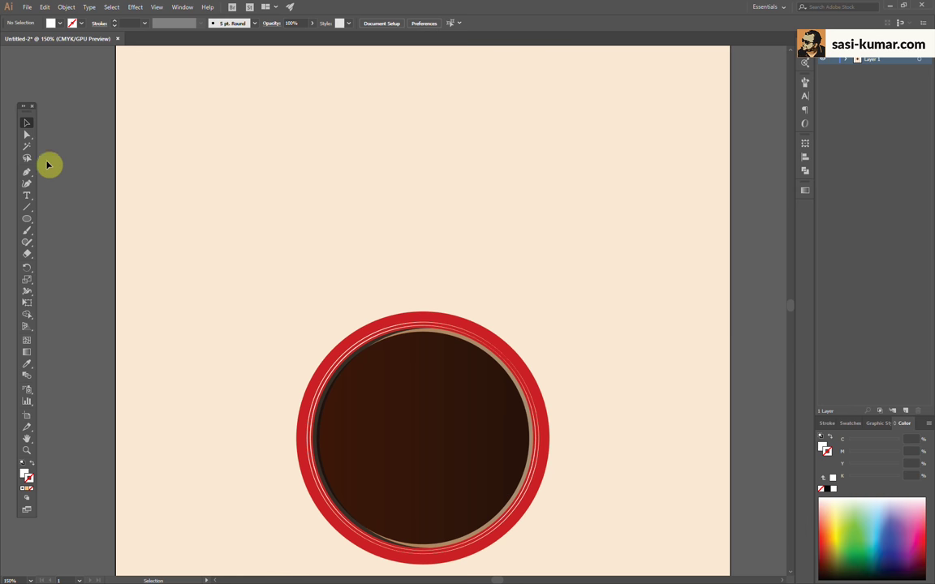
Draw a white rectangle above the cup and round its two top corners
left_click_drag(26, 220, 64, 216)
mouse_move(351, 175)
left_mouse_down()
mouse_move(463, 230)
mouse_move(520, 241)
left_mouse_up()
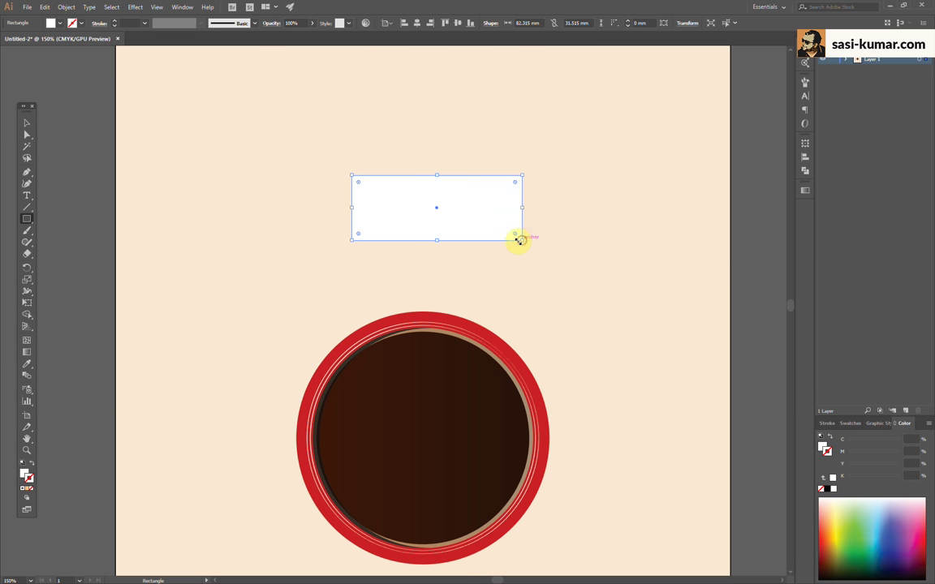
left_click(27, 134)
left_click(351, 175)
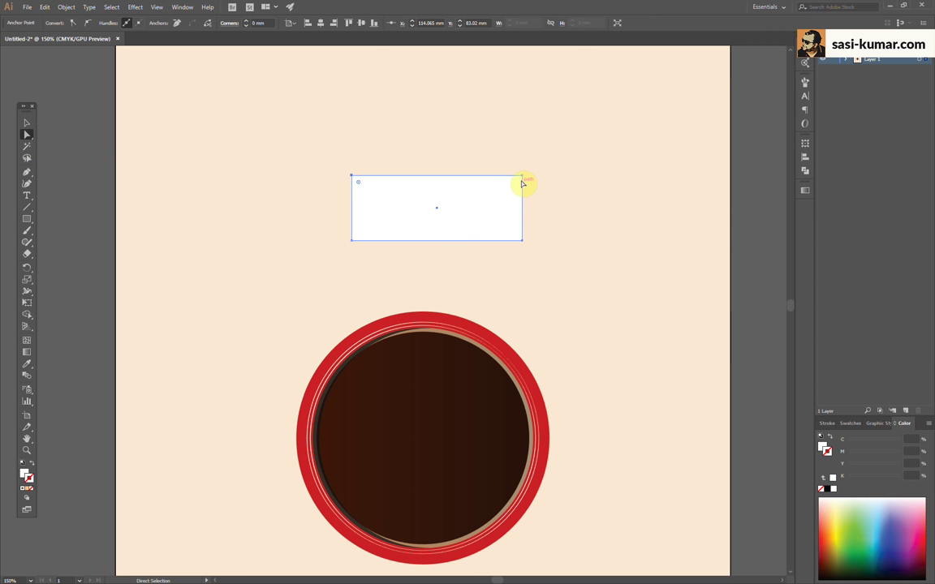
left_click(522, 177, "shift")
left_click_drag(359, 185, 393, 214)
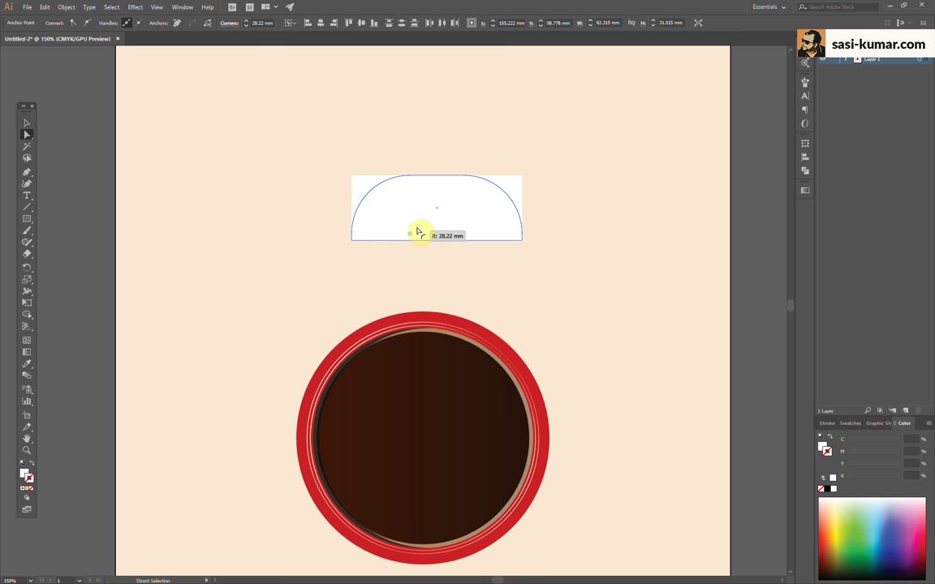
left_click(27, 121)
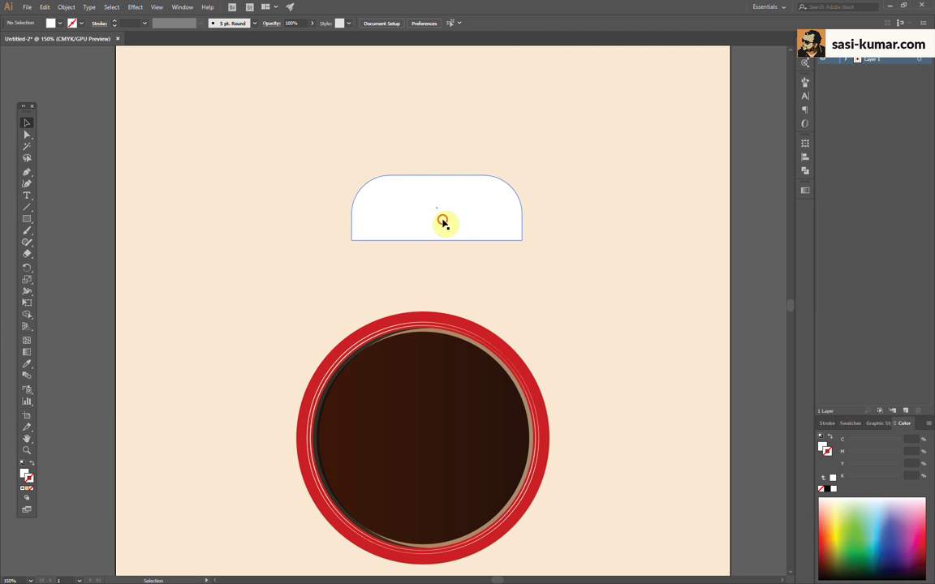
left_click(26, 134)
Add a middle anchor to the lid's bottom edge and widen its handles into a gentle curve
left_click(362, 239)
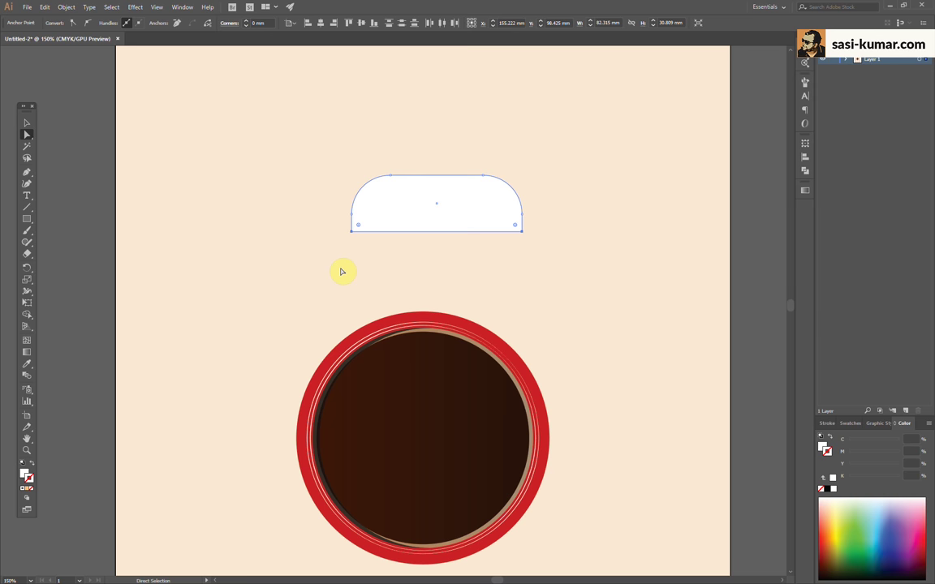
left_click(27, 171)
left_click(56, 184)
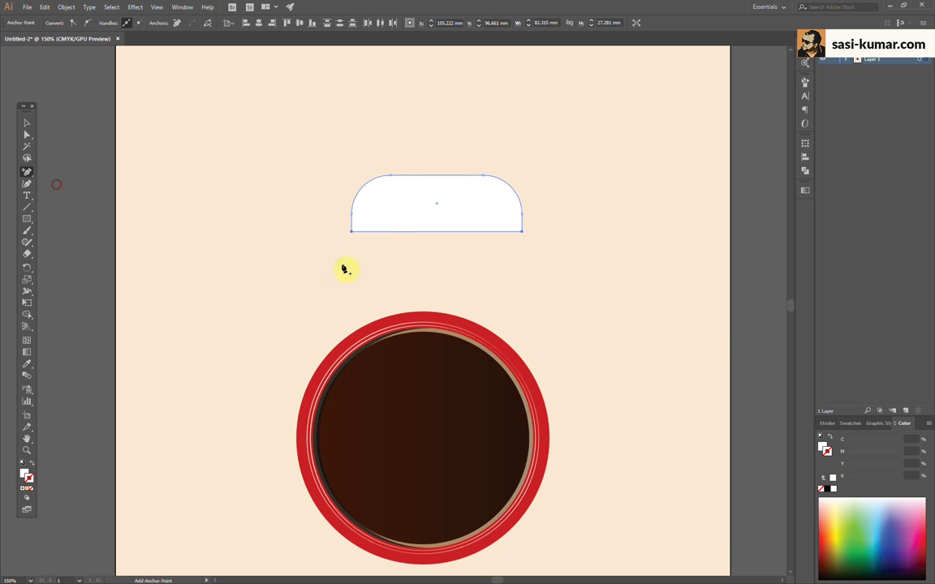
left_click(437, 235)
left_click(551, 315)
left_click(437, 232)
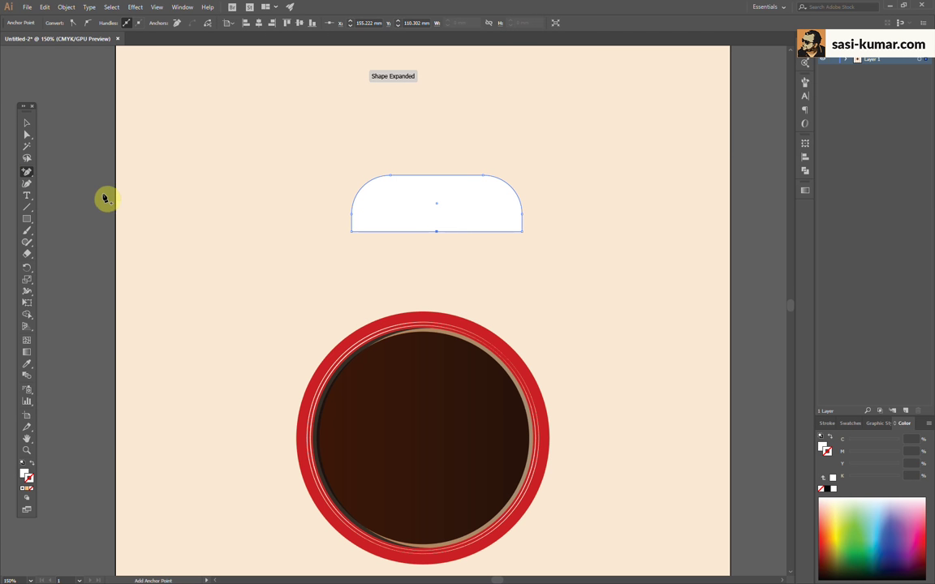
left_click(27, 135)
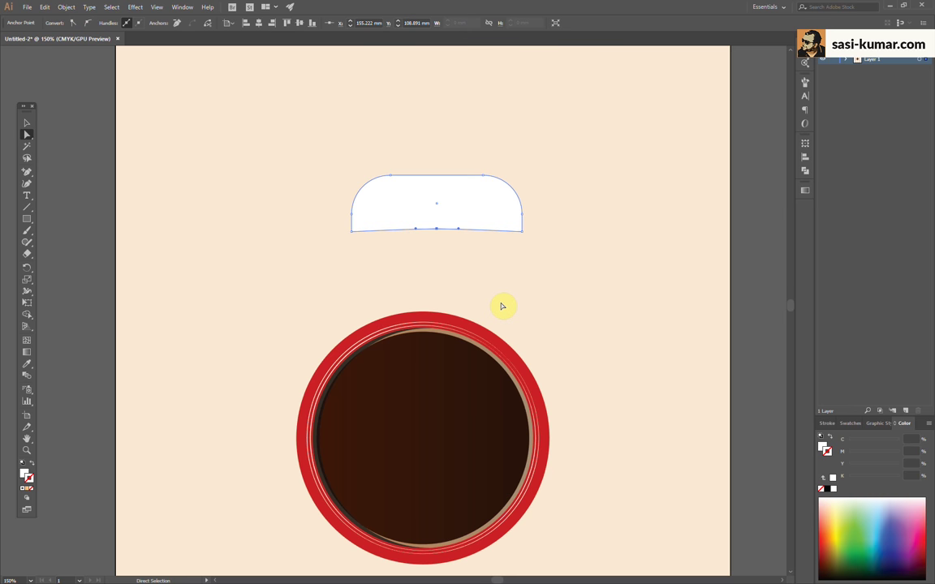
key("s")
left_click_drag(460, 225, 489, 230)
left_click(27, 123)
left_click(65, 124)
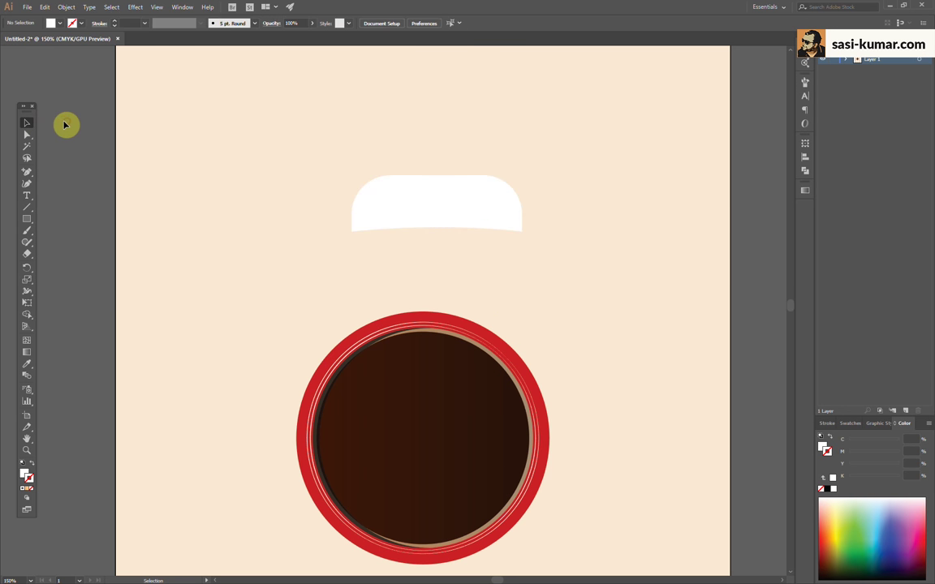
Fill the lid with a linear gradient, remove its stroke, and darken the left stop to black
left_click(493, 205)
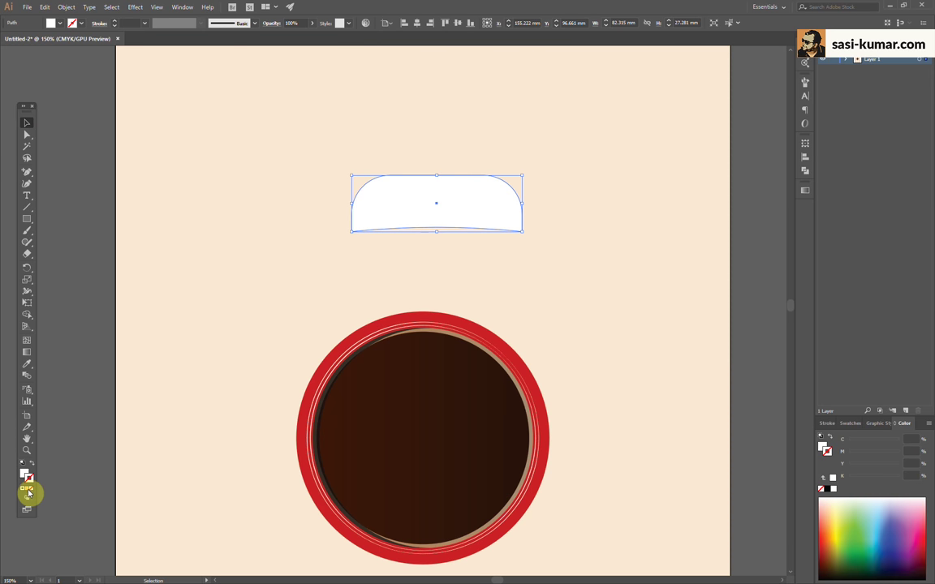
left_click(27, 488)
left_click(34, 466)
left_click(32, 489)
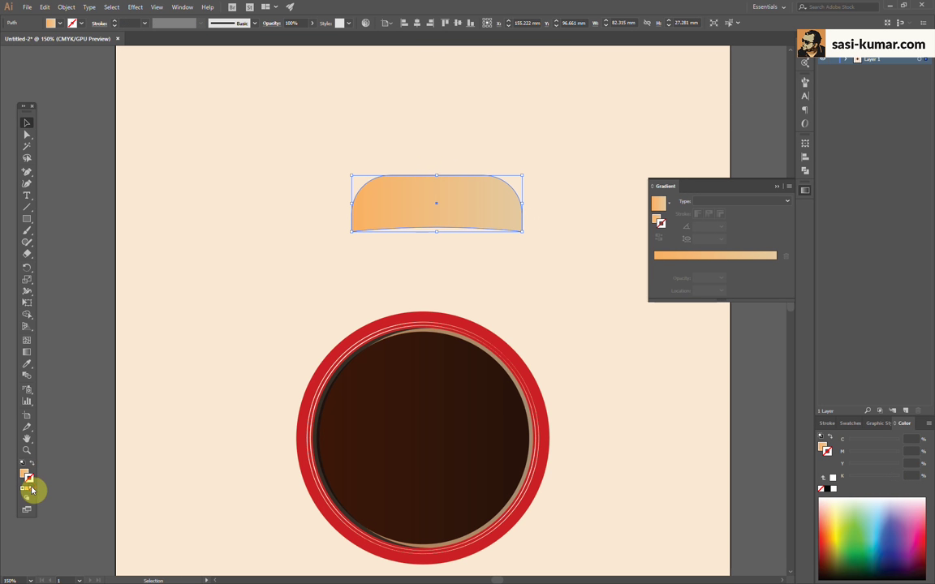
left_click(488, 273)
left_click(476, 218)
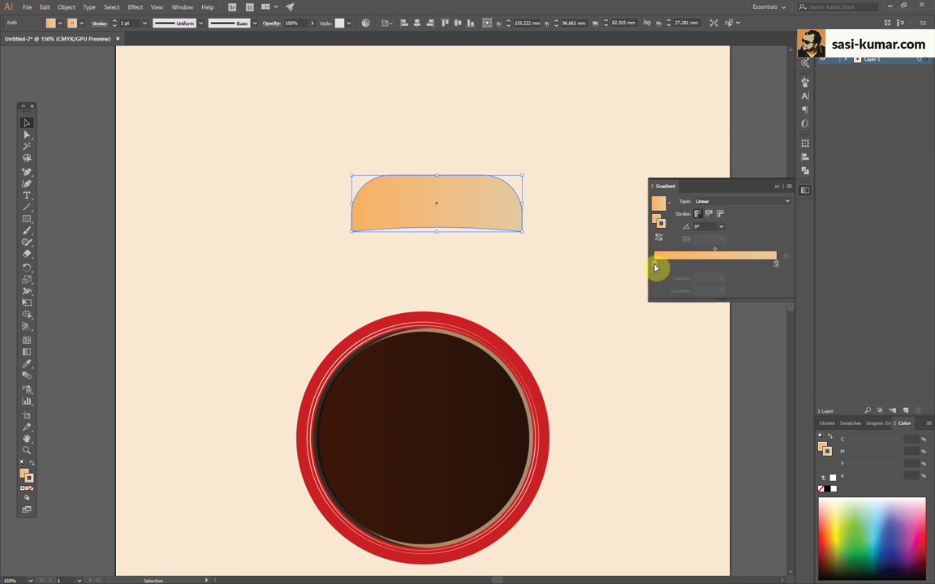
double_click(654, 263)
left_click_drag(726, 343, 737, 345)
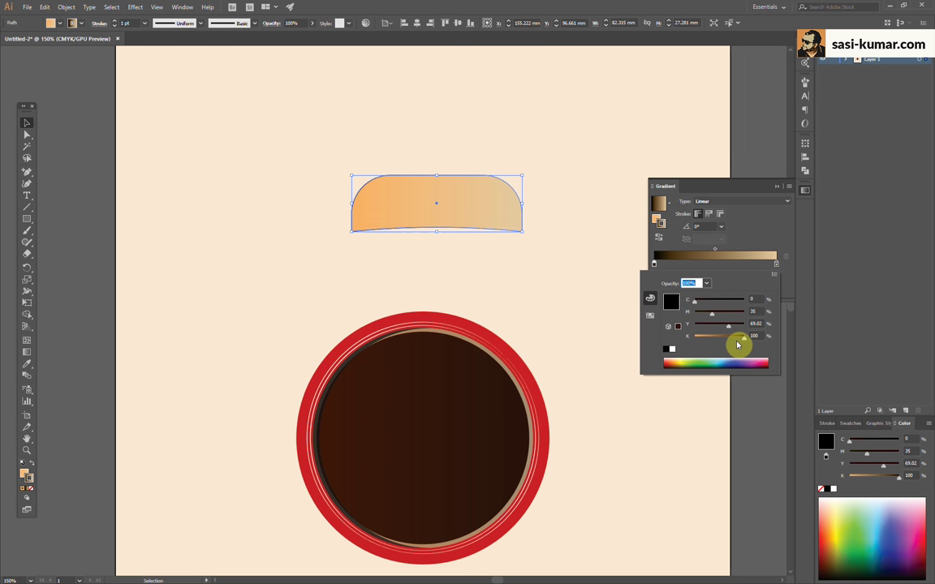
left_click(491, 213)
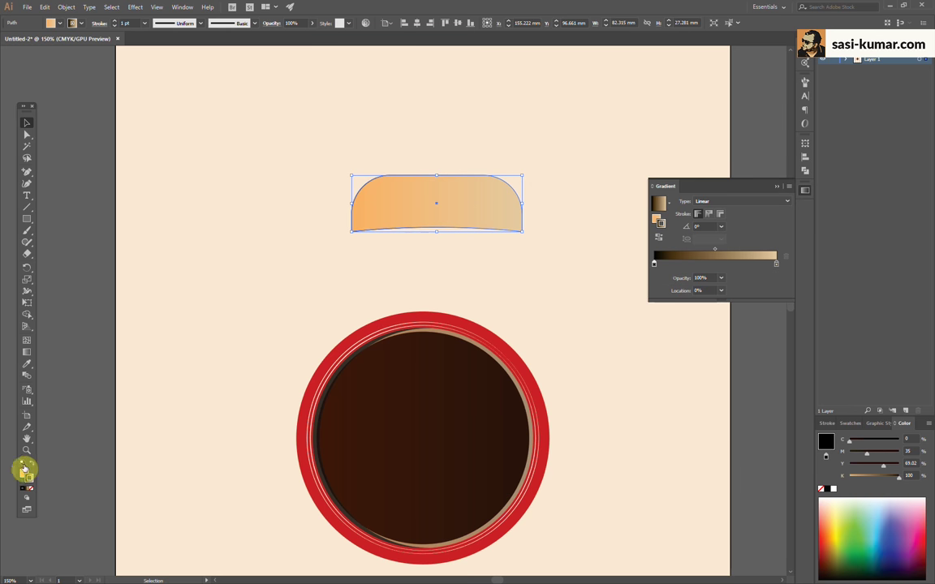
left_click(30, 464)
left_click(30, 489)
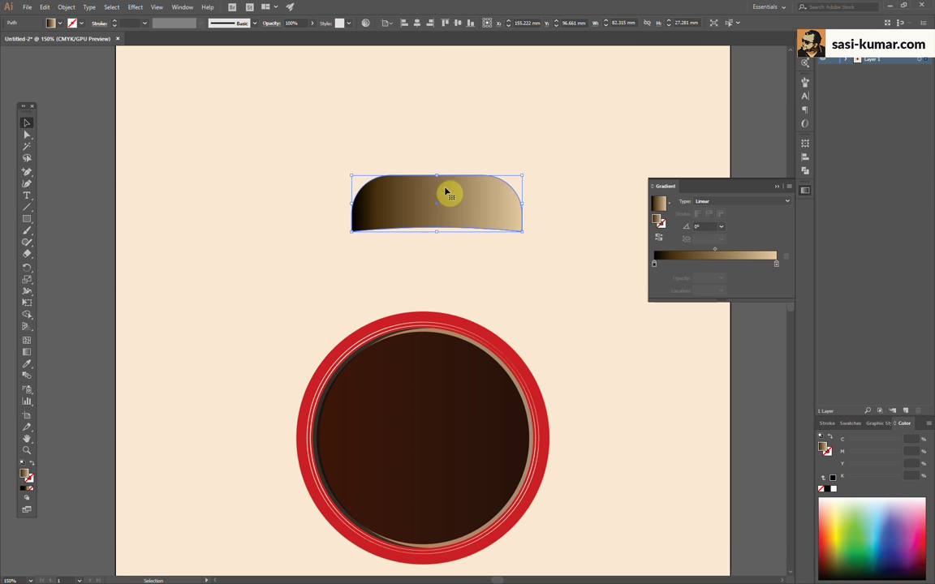
Shift the gradient midpoint, then add a white stop and a slightly darker stop
left_click(653, 264)
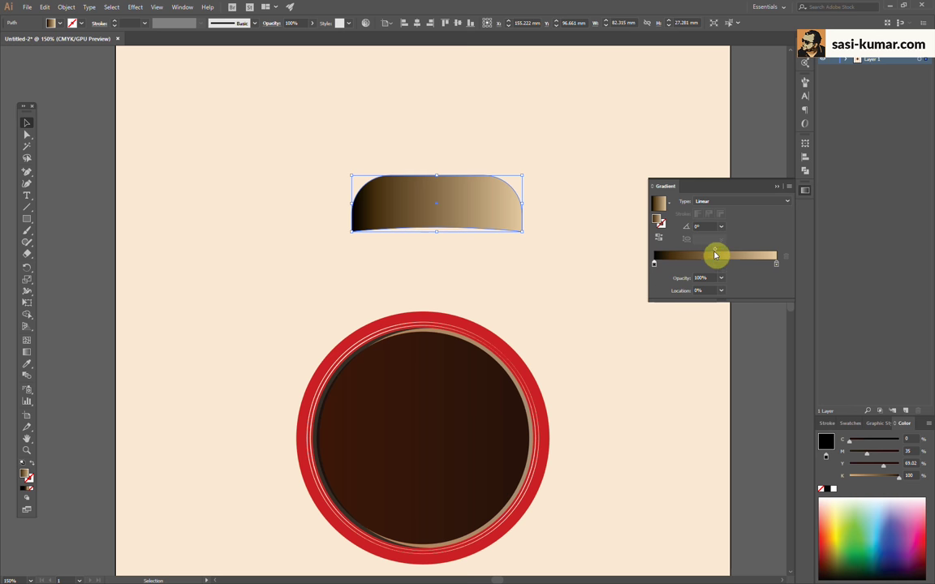
left_click_drag(714, 249, 674, 254)
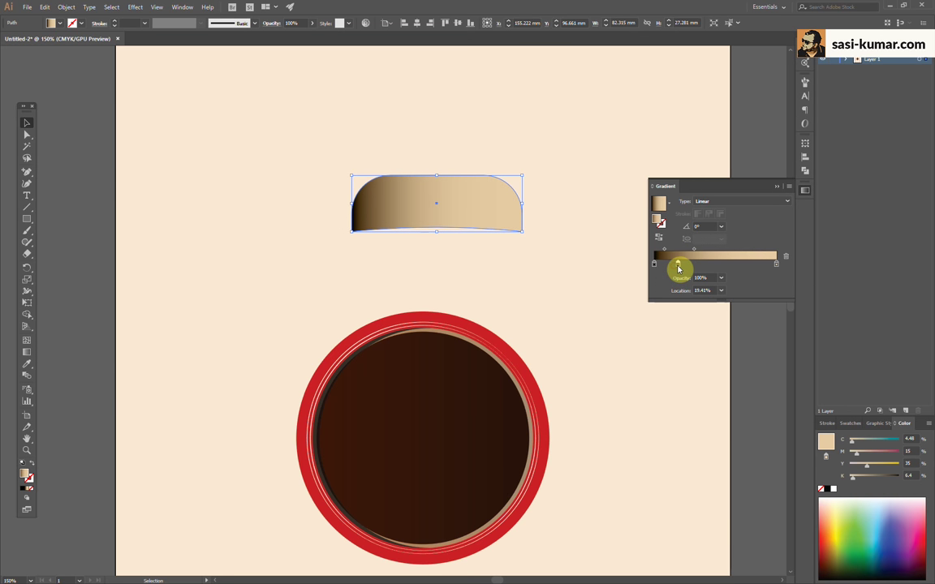
double_click(678, 266)
left_click(672, 351)
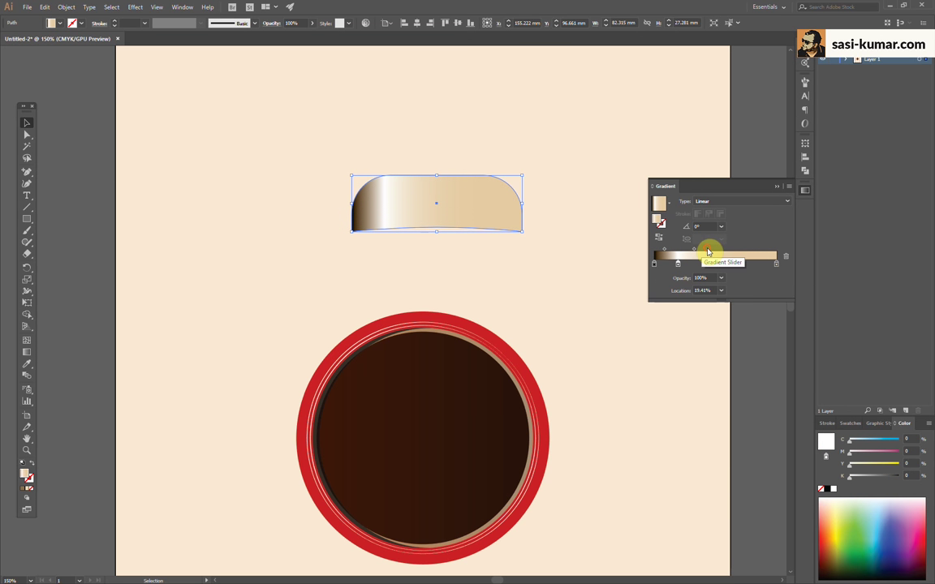
left_click_drag(667, 257, 661, 252)
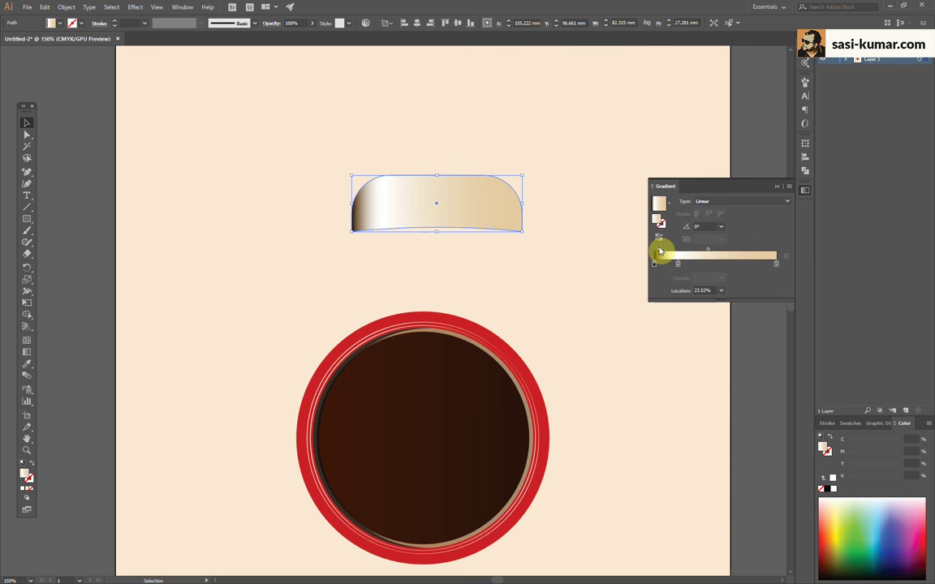
double_click(720, 266)
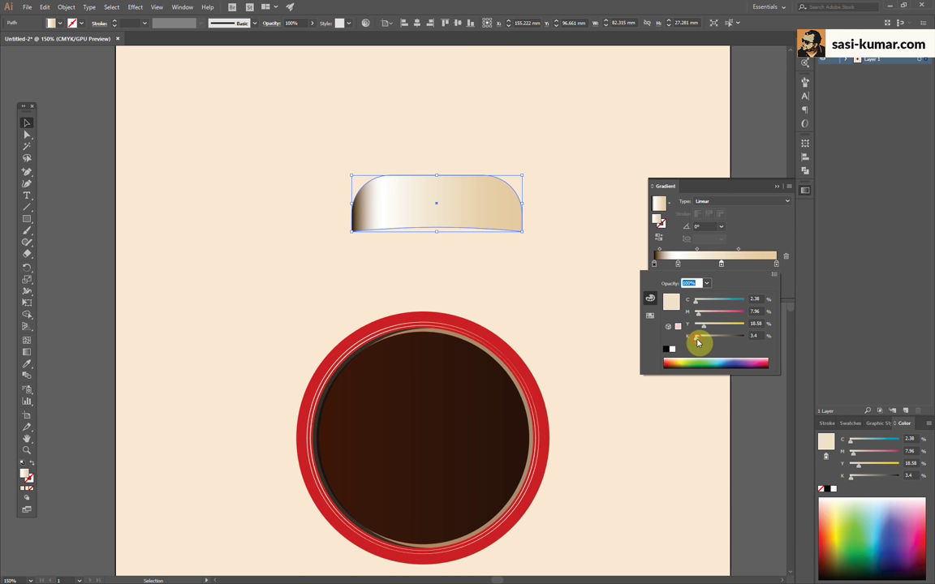
left_click_drag(697, 342, 705, 342)
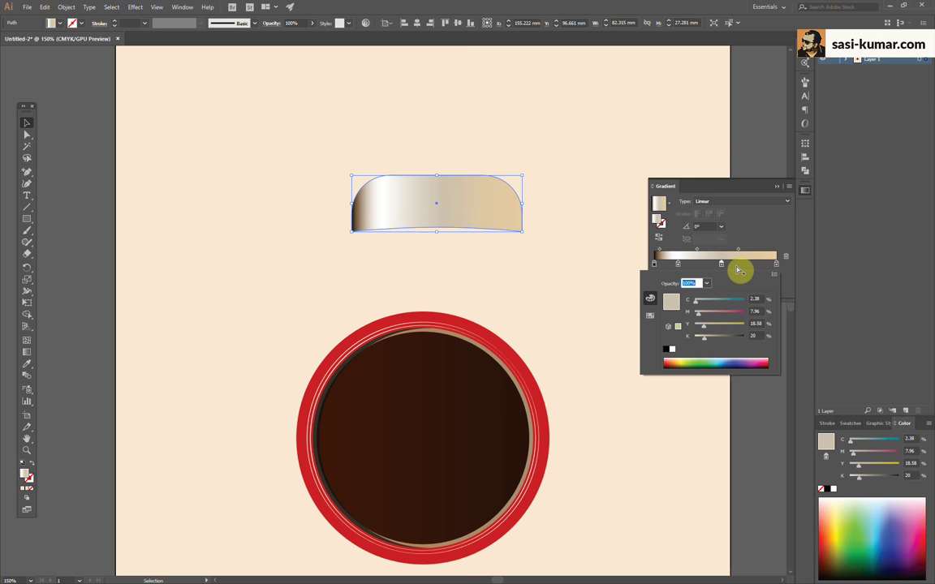
Add a black stop near the right, make the right end black, and narrow that band
left_click(755, 264)
double_click(756, 265)
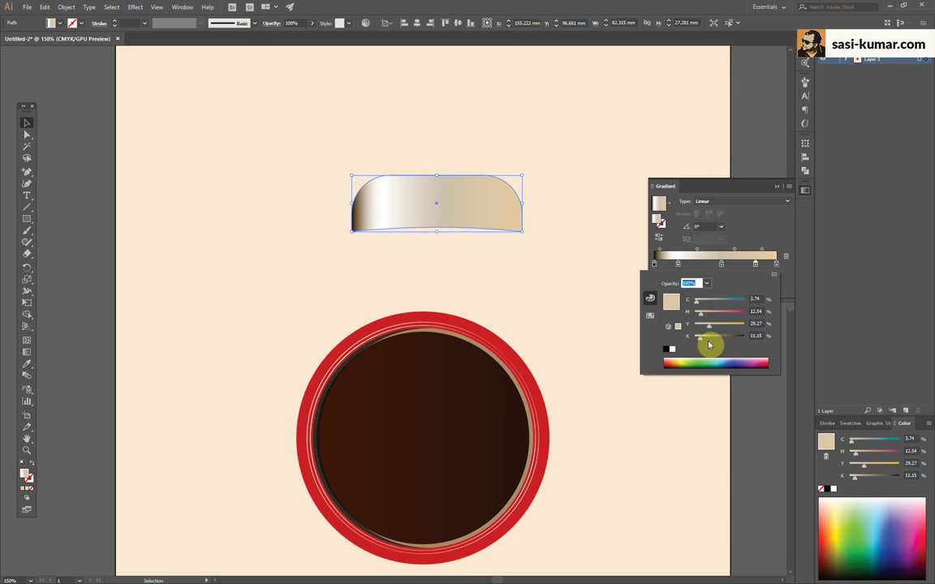
left_click_drag(698, 336, 745, 336)
left_click(783, 270)
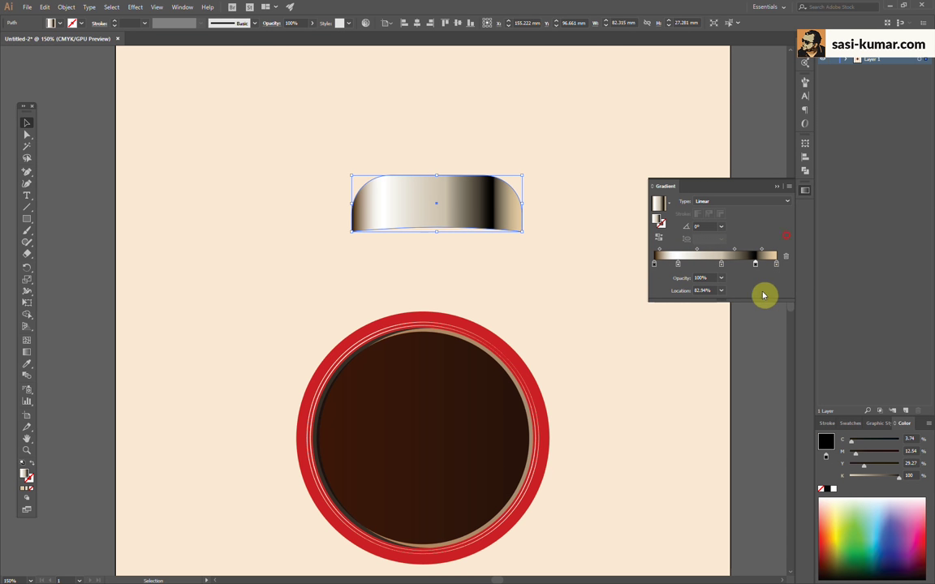
double_click(778, 268)
left_click_drag(698, 336, 761, 337)
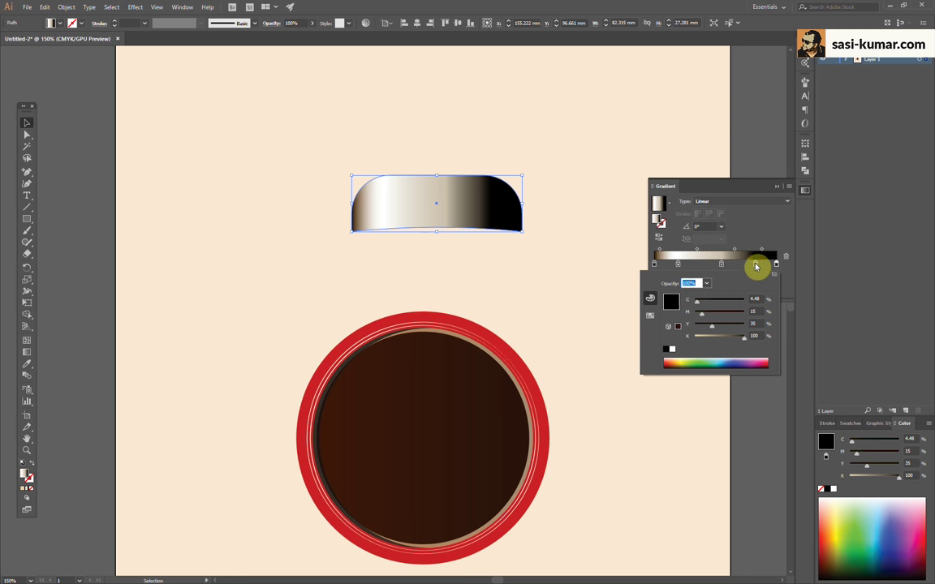
left_click(756, 268)
left_click_drag(761, 267, 747, 251)
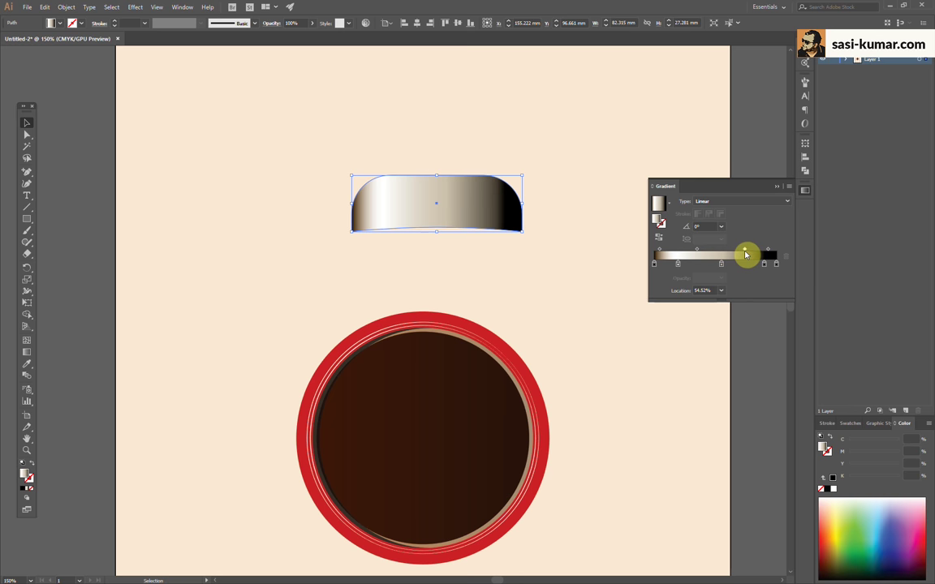
Add one more lightened stop near the right end of the lid gradient
left_click(741, 265)
double_click(742, 264)
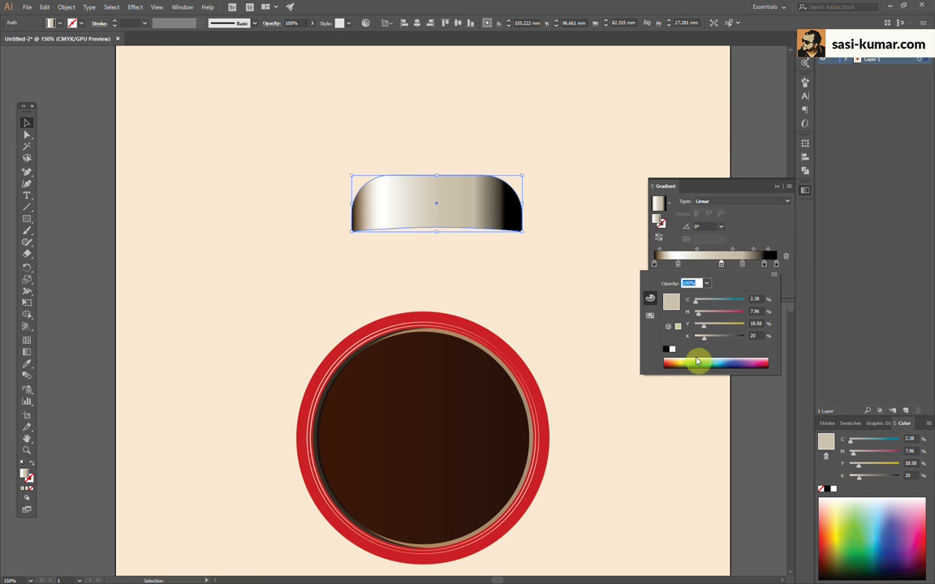
left_click_drag(703, 336, 700, 330)
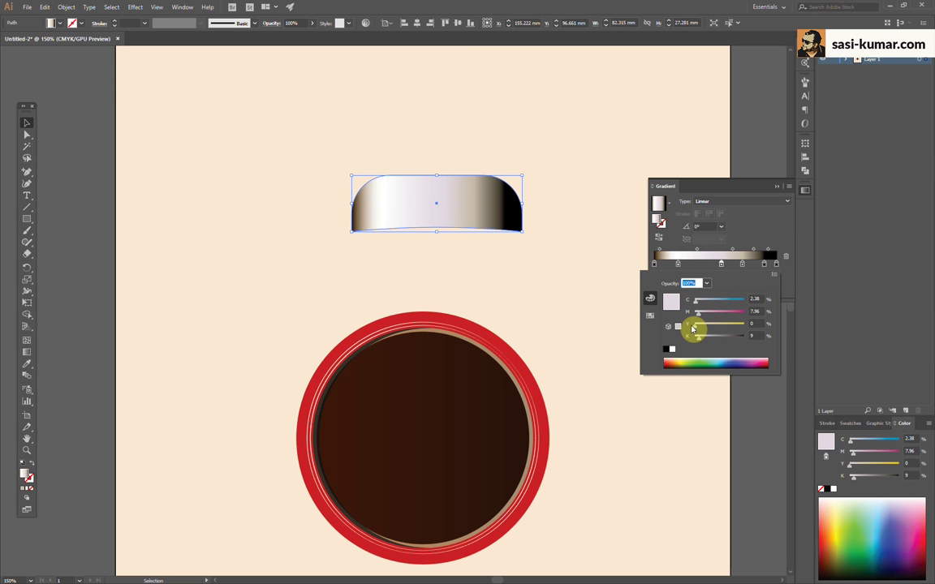
left_click(767, 195)
left_click(531, 150)
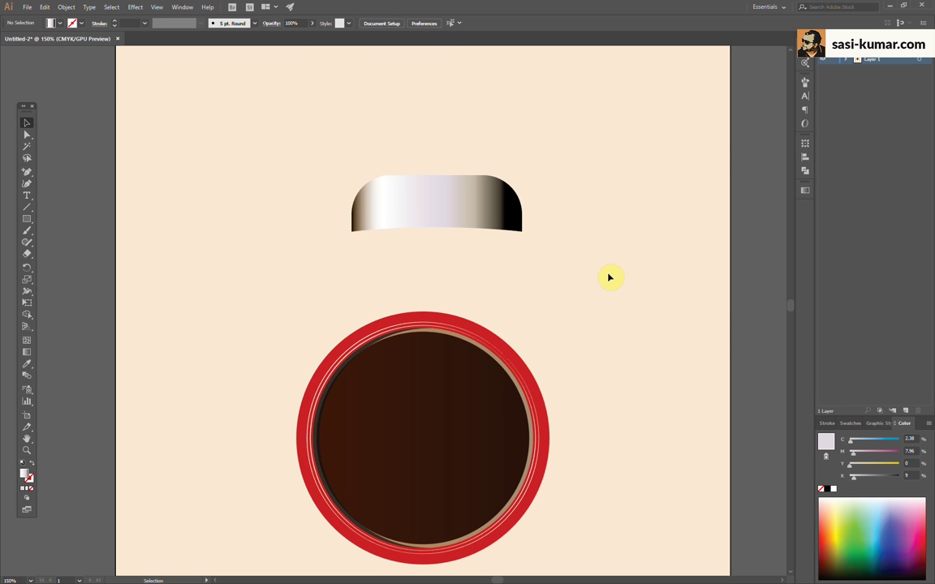
At 300% zoom, pen a path along the lid's bottom with a smooth, lowered, flattened middle point
key("ctrl+equal")
key("ctrl+equal")
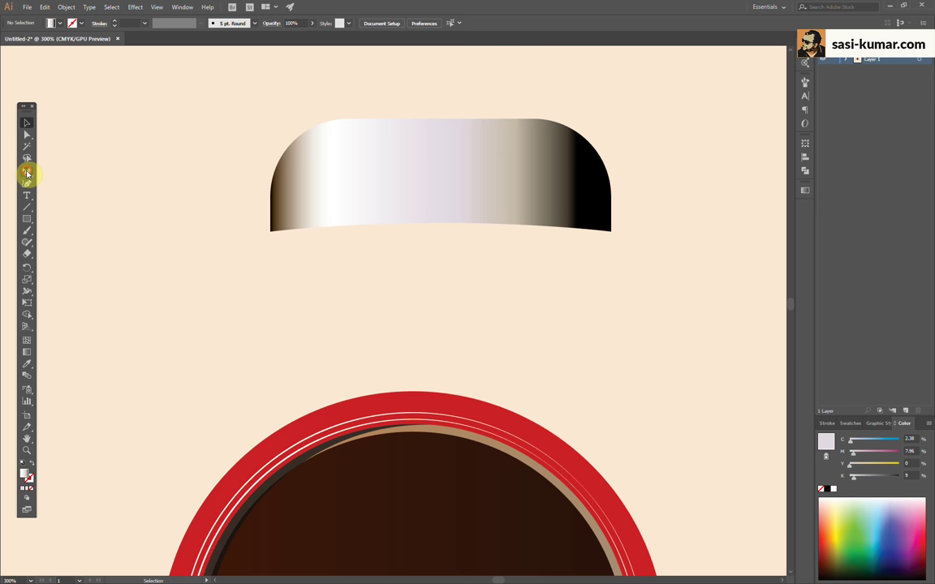
left_click(27, 173)
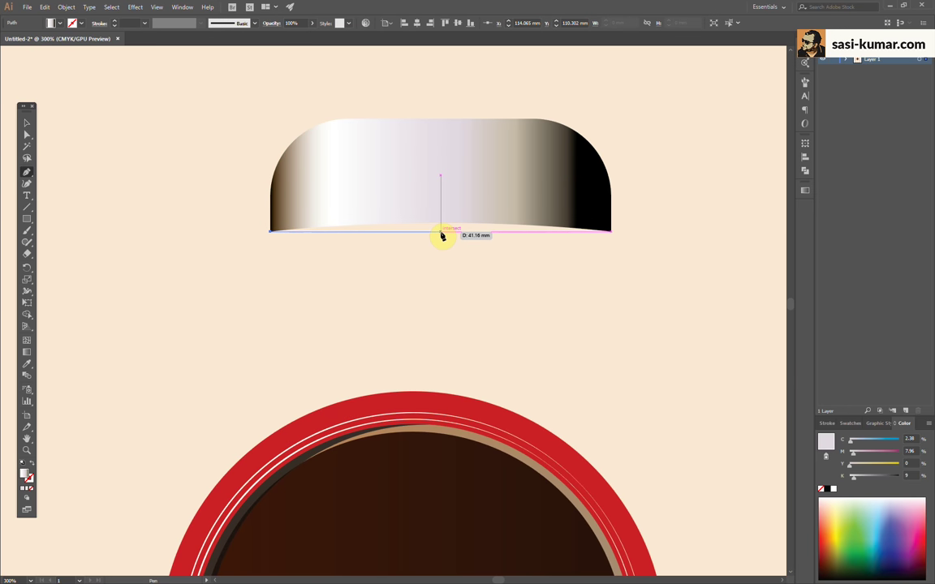
left_click(611, 231)
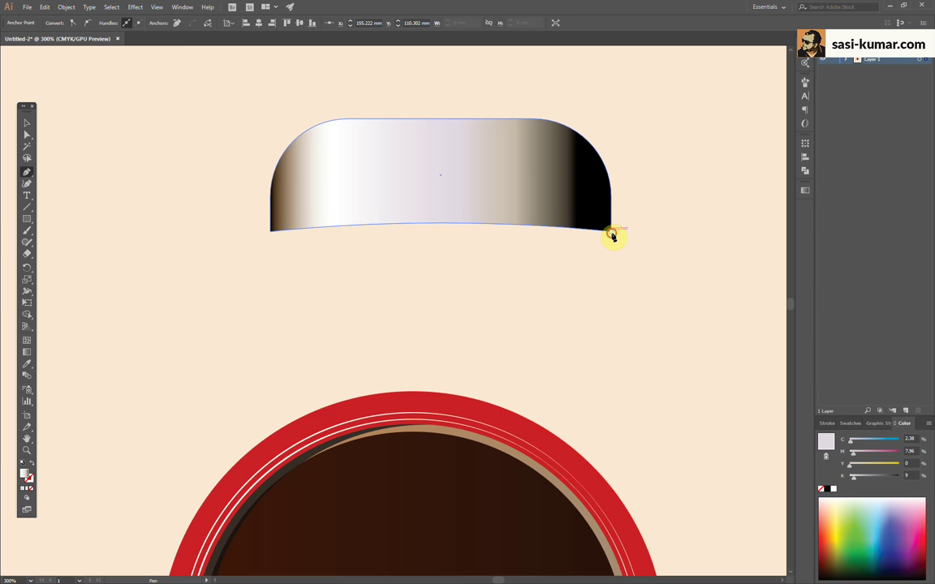
left_click(439, 222)
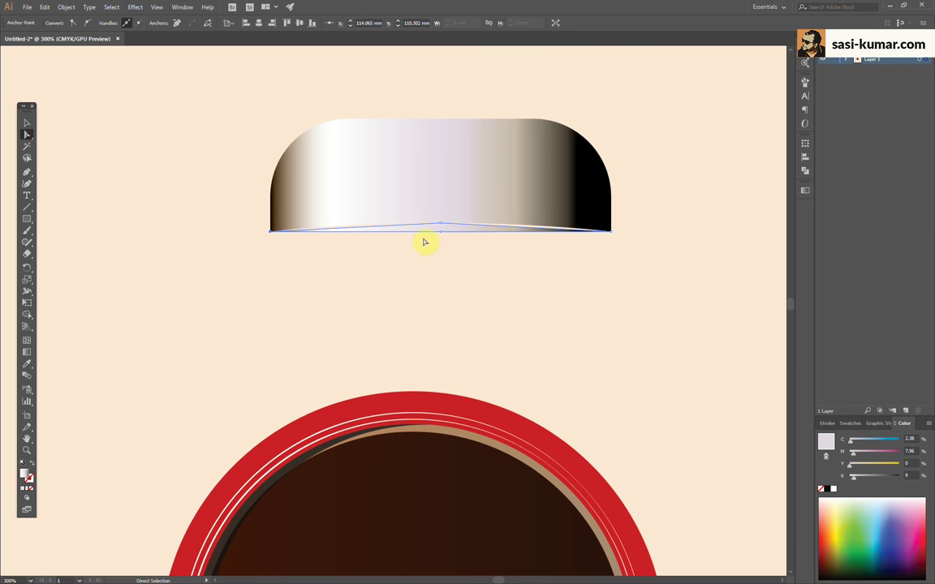
left_click(443, 225)
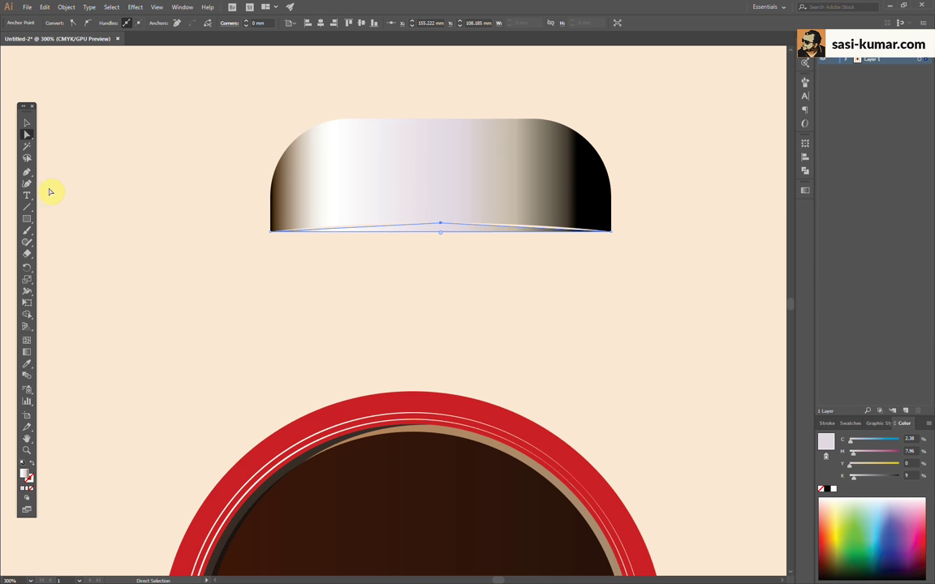
left_click(88, 26)
key("shift+Down")
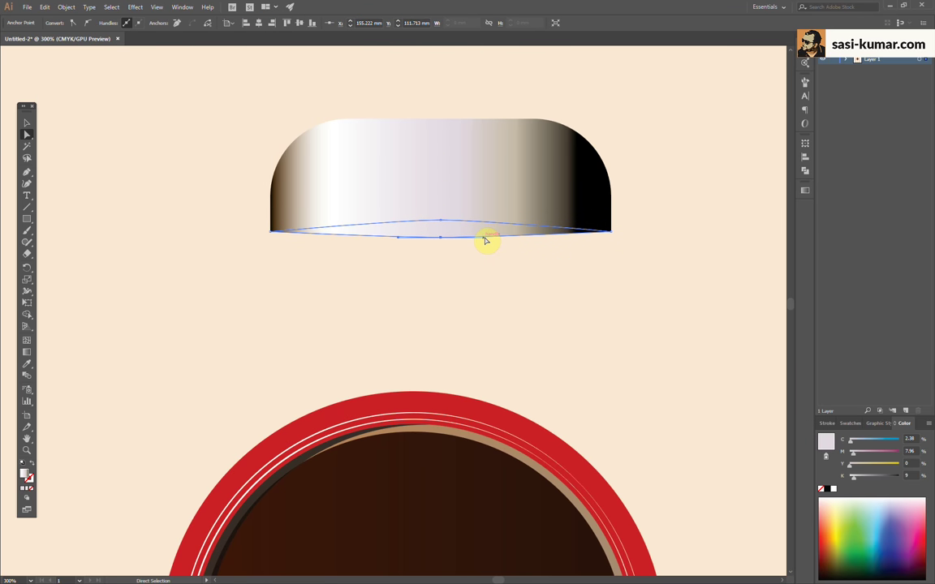
key("s")
left_click_drag(487, 240, 531, 244)
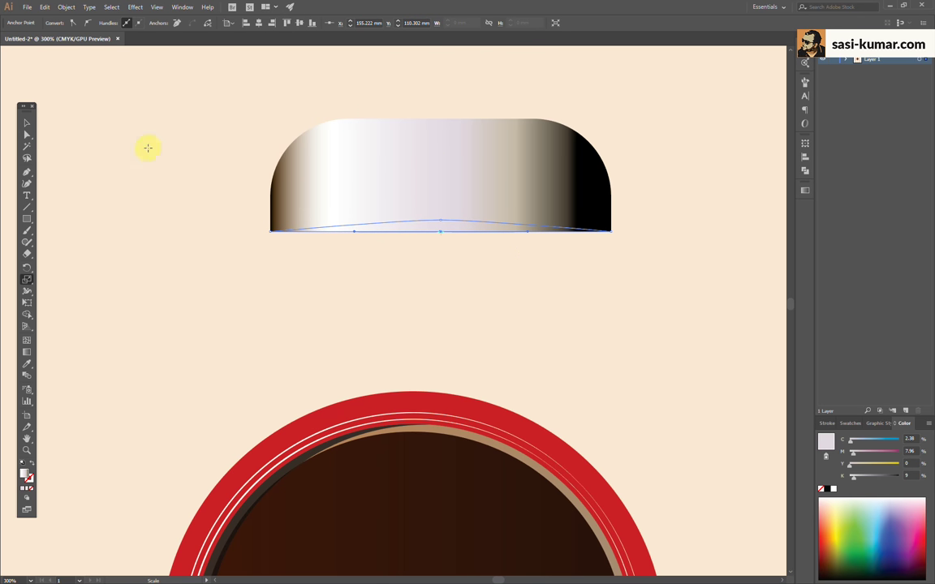
key("v")
left_click(476, 233)
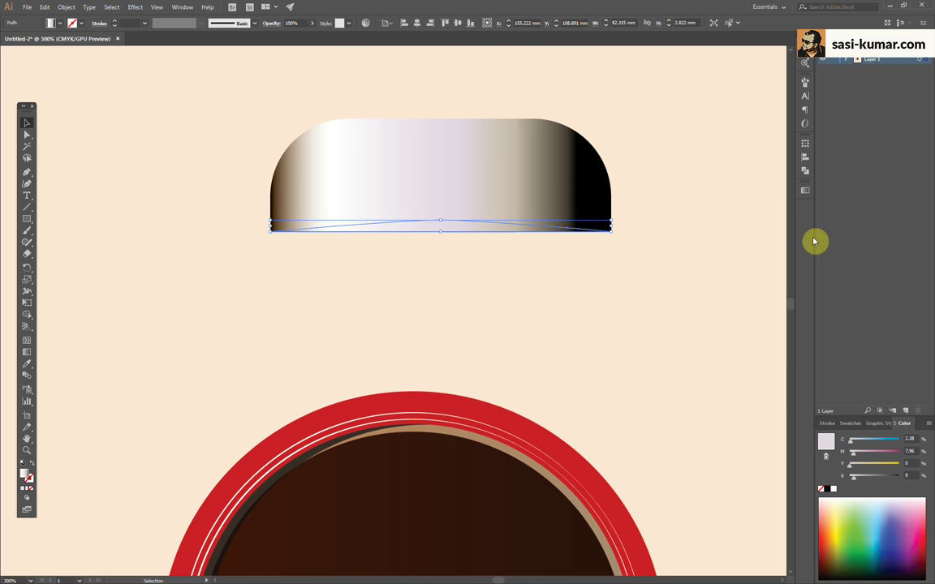
left_click(805, 190)
Remove extra stops and recolour the sliver's gradient with black and dark brown stops
left_click_drag(742, 264, 742, 296)
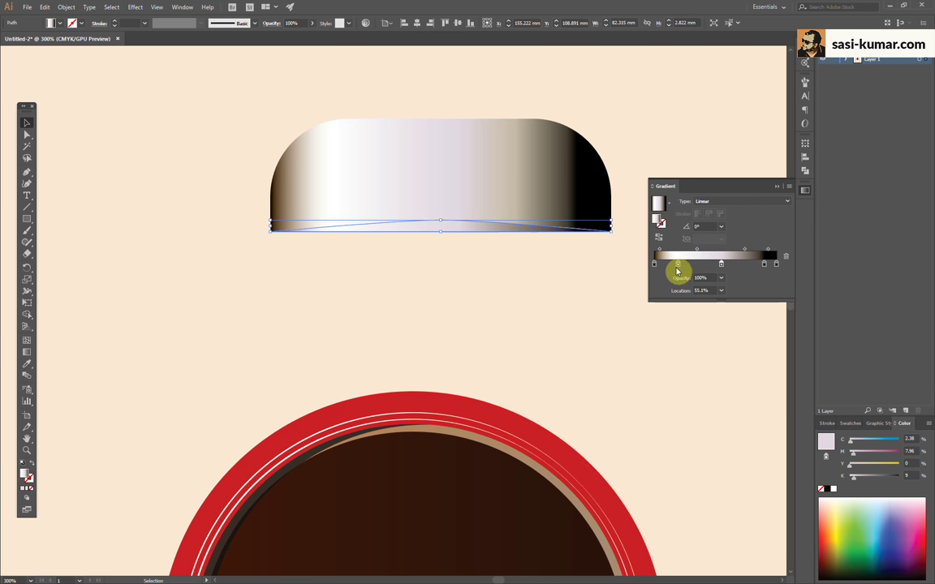
left_click_drag(678, 264, 678, 300)
double_click(716, 265)
left_click_drag(698, 336, 751, 334)
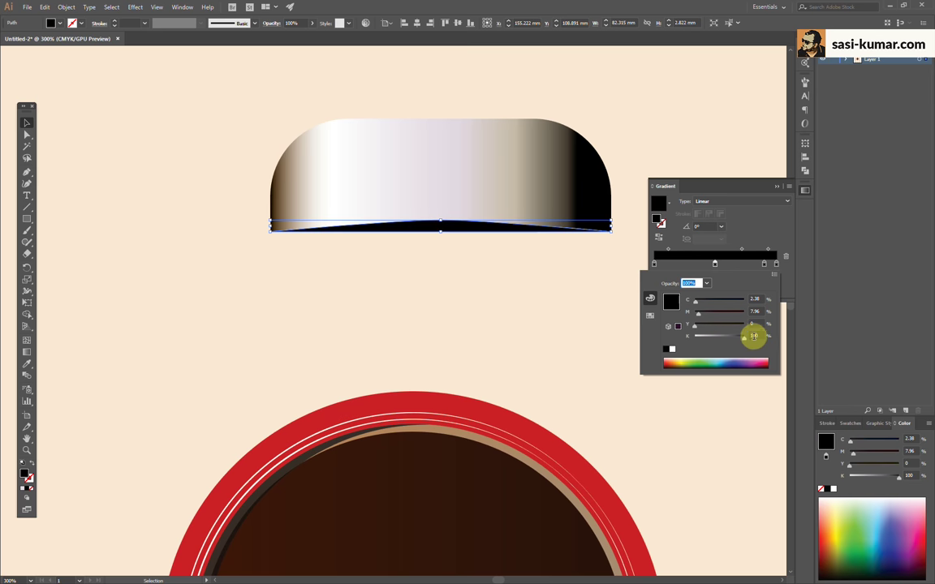
left_click(766, 275)
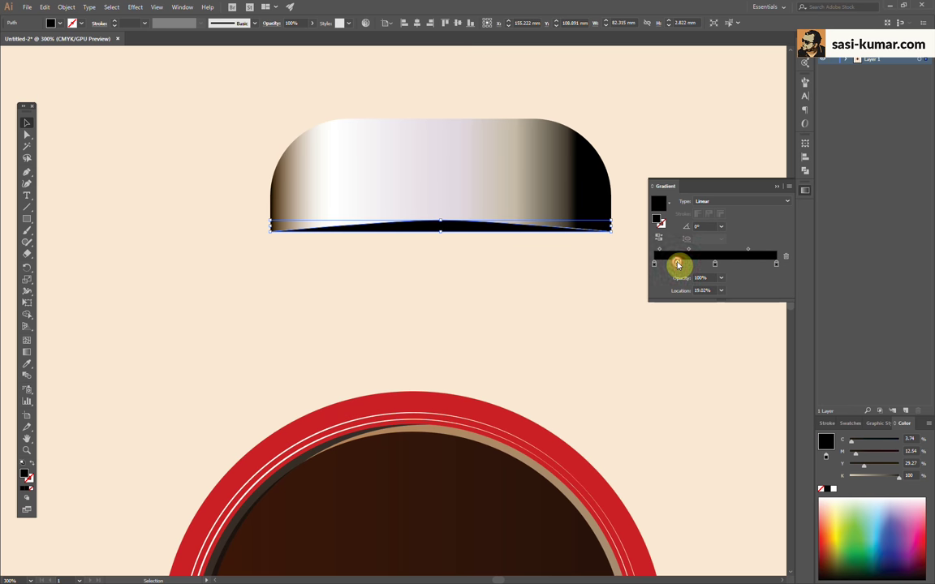
double_click(678, 264)
left_click_drag(743, 336, 731, 340)
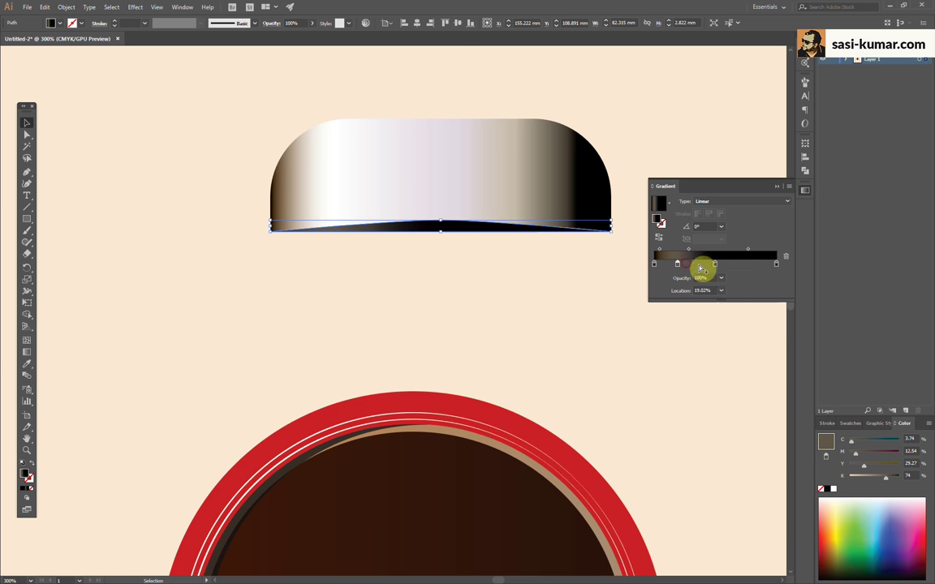
left_click(754, 264)
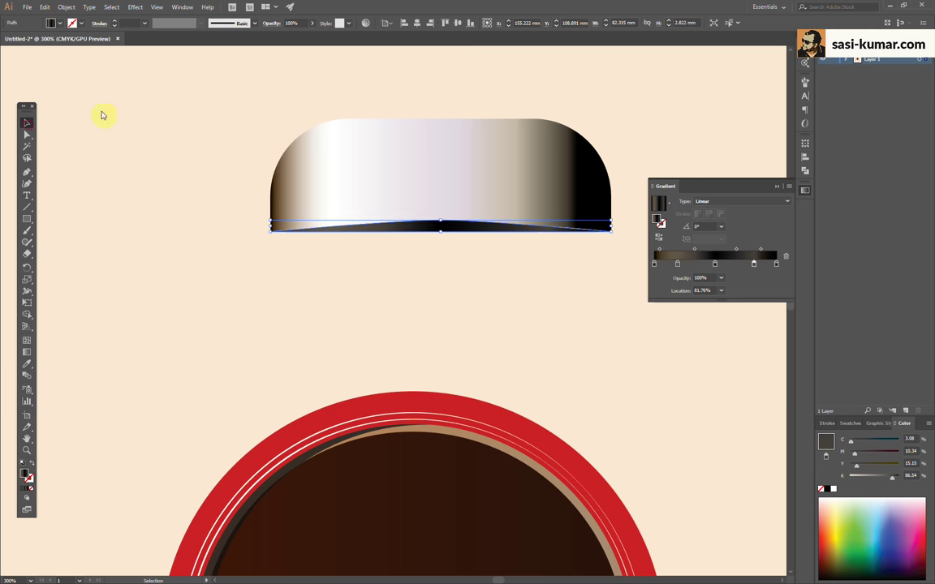
Widen the handles of the lid's bottom-middle anchor so its curve meets the sliver
left_click(102, 116)
left_click(349, 163)
left_click(27, 135)
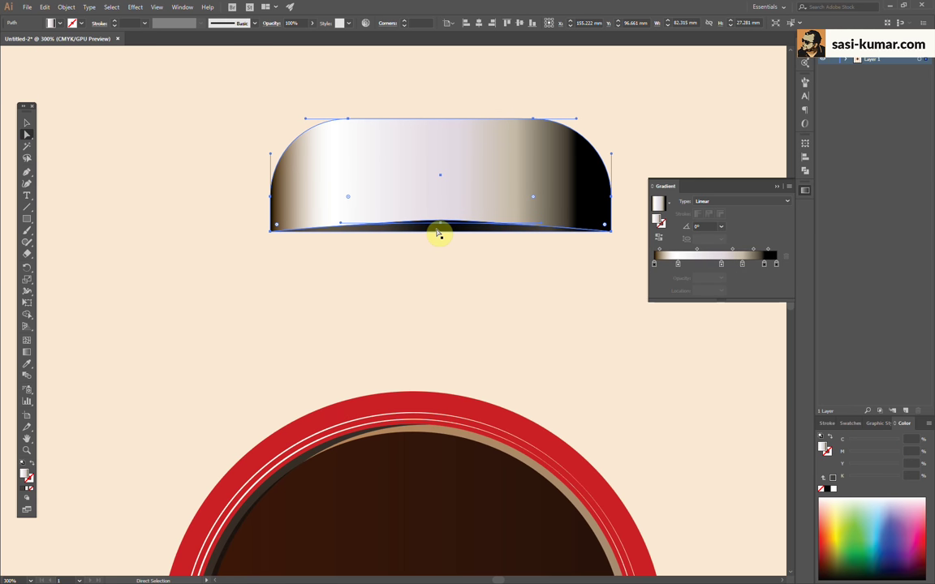
left_click(26, 122)
left_click(435, 230)
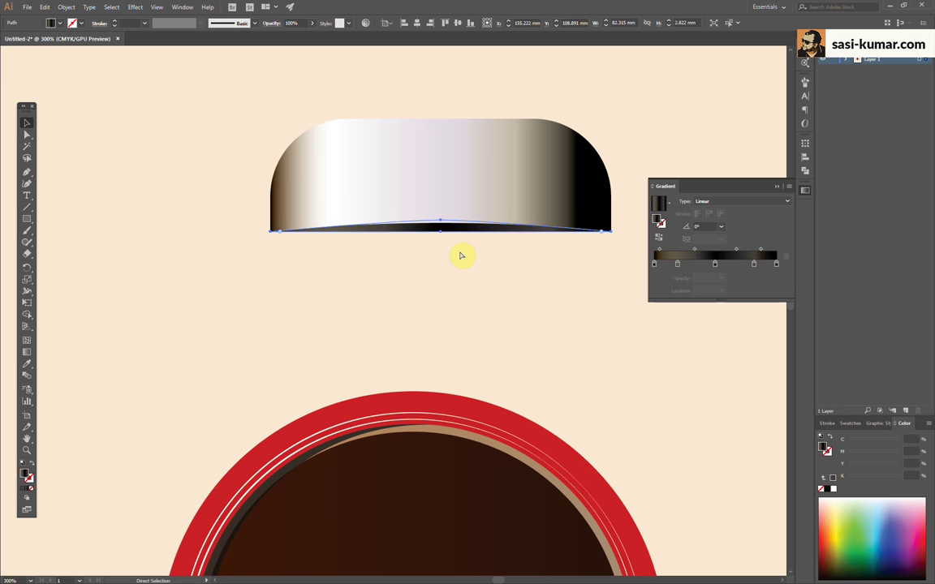
left_click(349, 216)
left_click(26, 134)
left_click(441, 222)
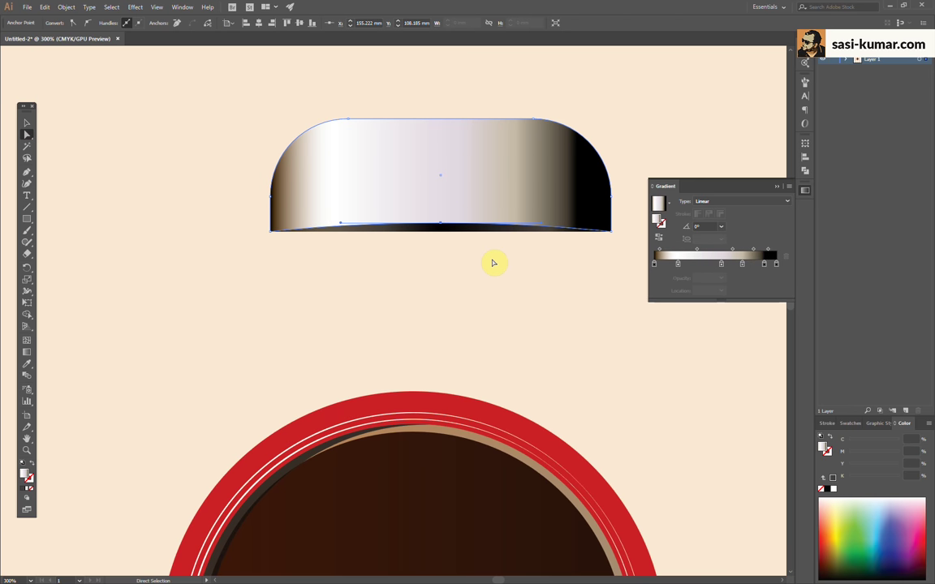
left_click_drag(537, 225, 581, 219)
key("s")
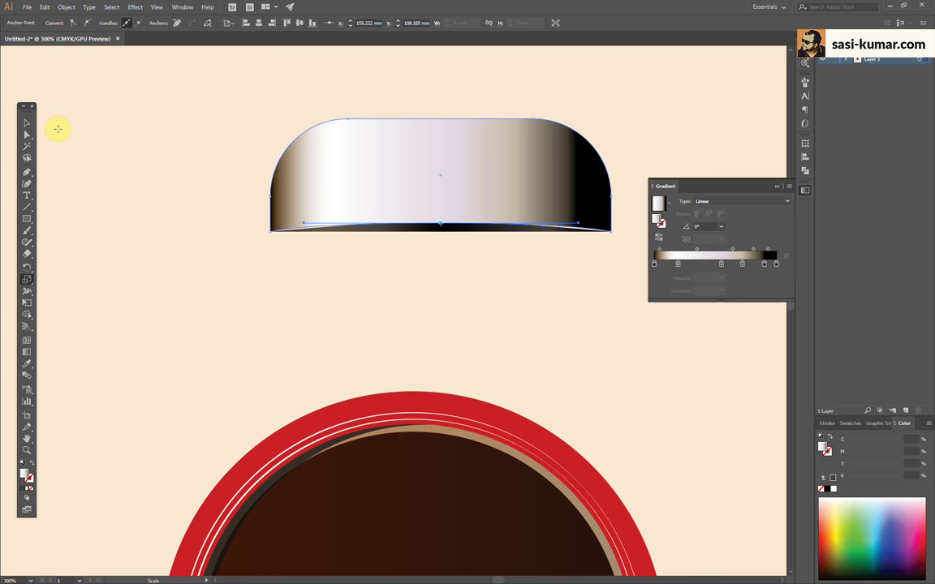
key("v")
left_click(184, 168)
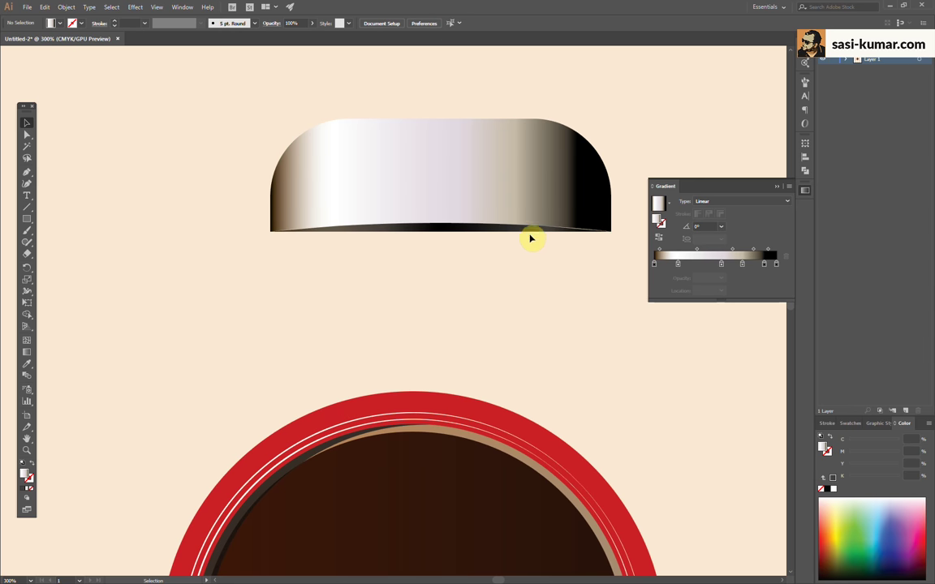
left_click(546, 230)
left_click(513, 261)
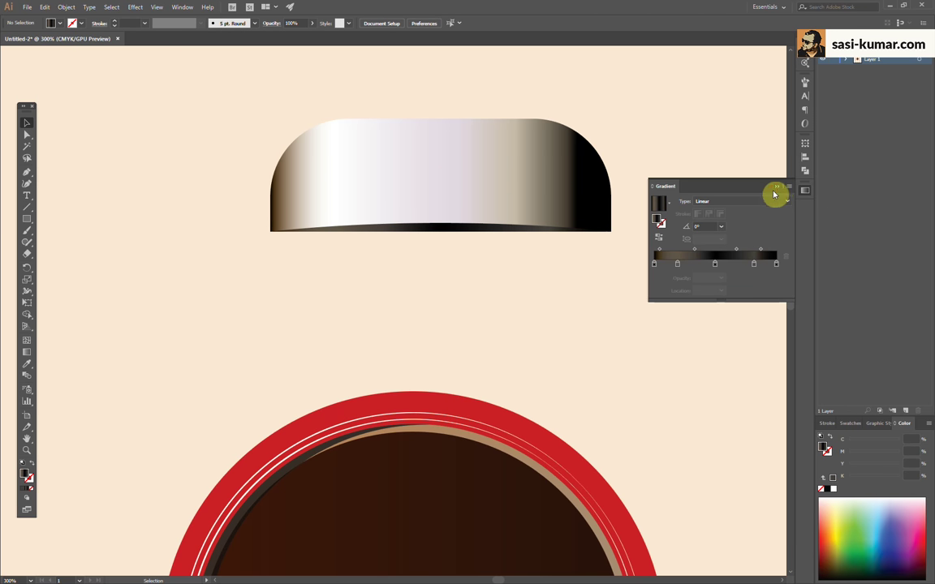
Duplicate the lid and place a slightly narrower copy over the original
left_click(776, 192)
left_click_drag(431, 248, 421, 350)
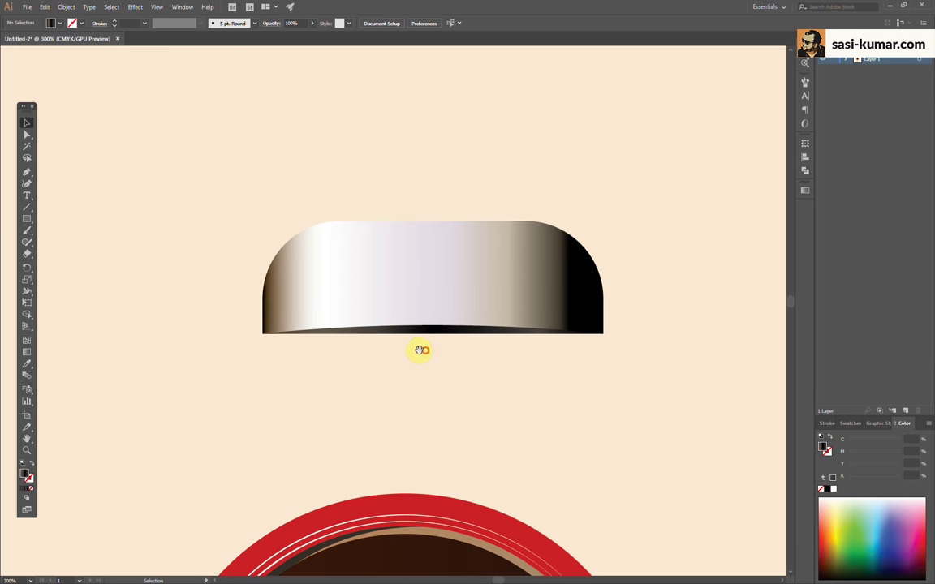
left_click(410, 157)
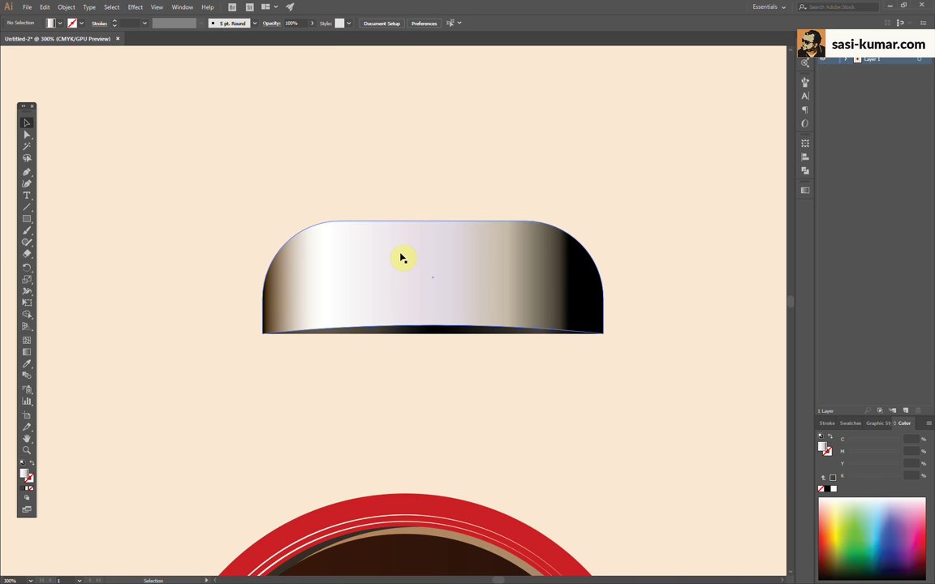
left_click(430, 228)
left_click(27, 135)
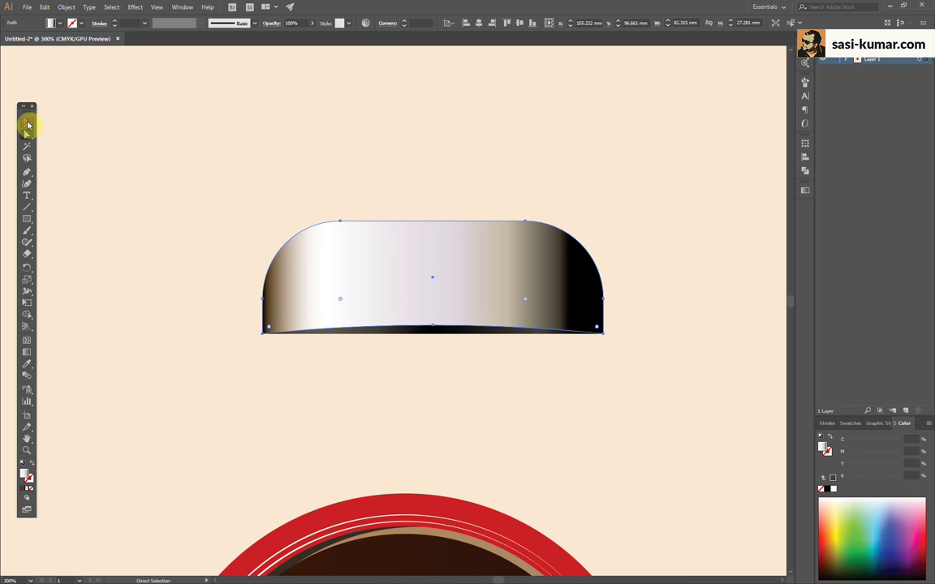
left_click(27, 123)
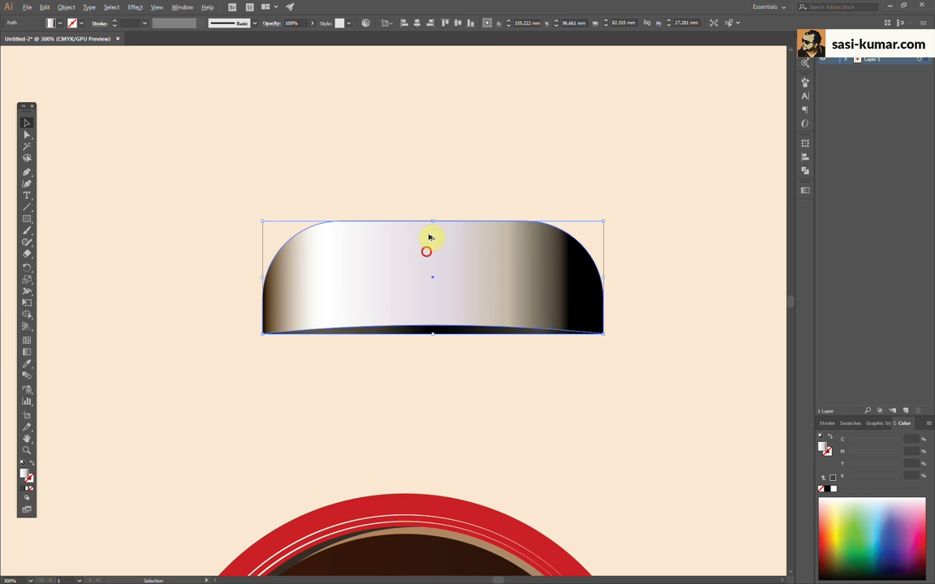
left_click_drag(430, 237, 430, 156)
left_click_drag(601, 146, 595, 151)
left_click_drag(440, 184, 398, 258)
left_click(567, 155)
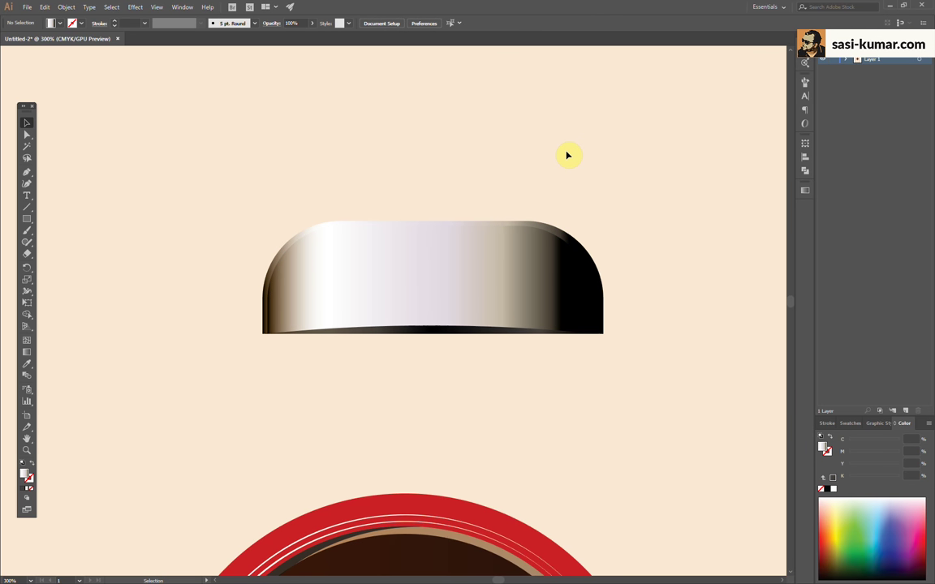
left_click(428, 329)
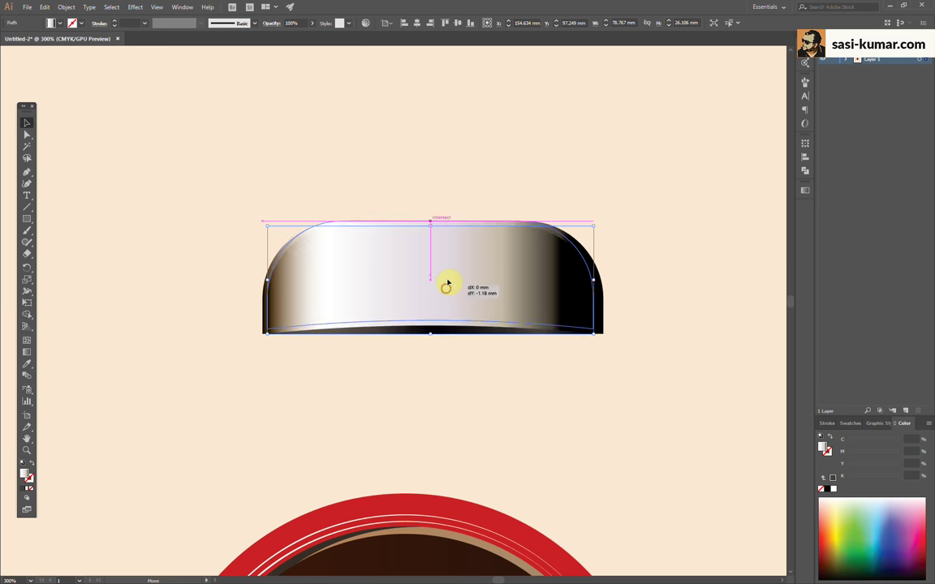
Rearrange the copy's gradient stops so its left edge starts white, then adjust its top corner
left_click(806, 193)
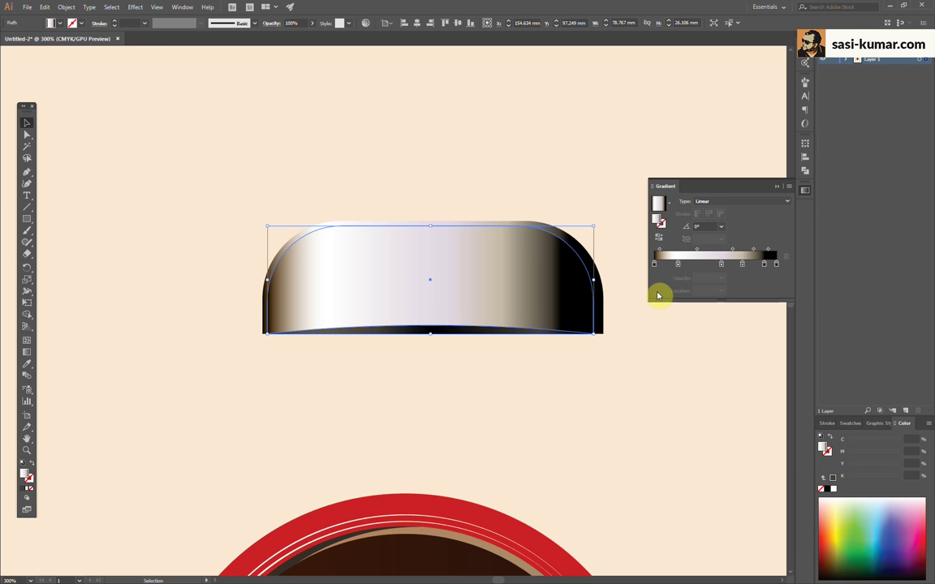
left_click_drag(672, 267, 737, 266)
left_click_drag(764, 265, 767, 266)
left_click(579, 176)
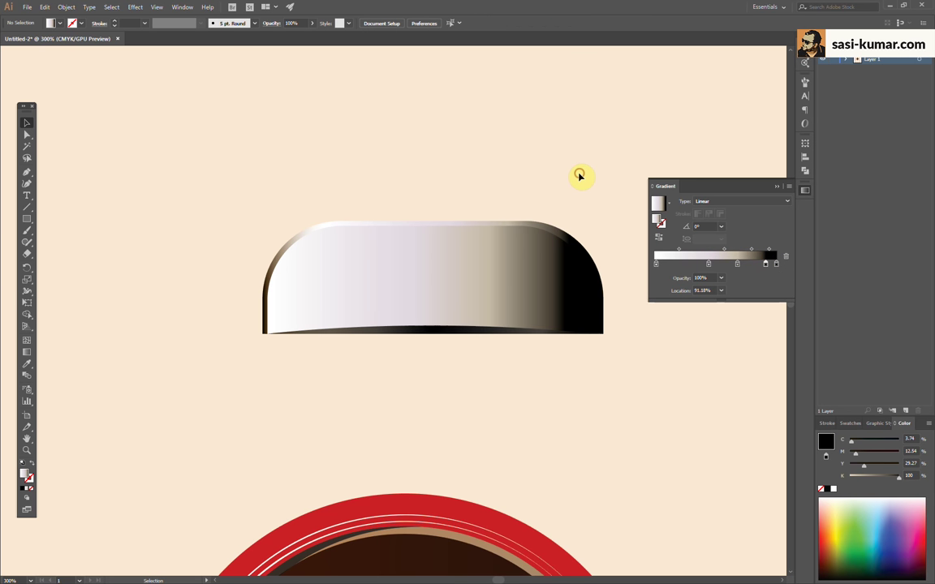
left_click(806, 190)
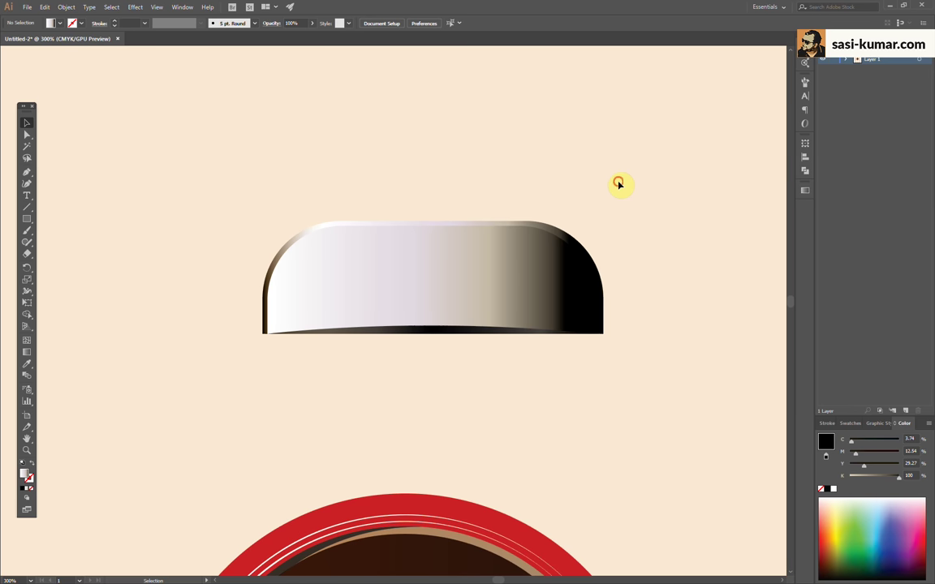
left_click(423, 265)
key("a")
left_click(342, 225)
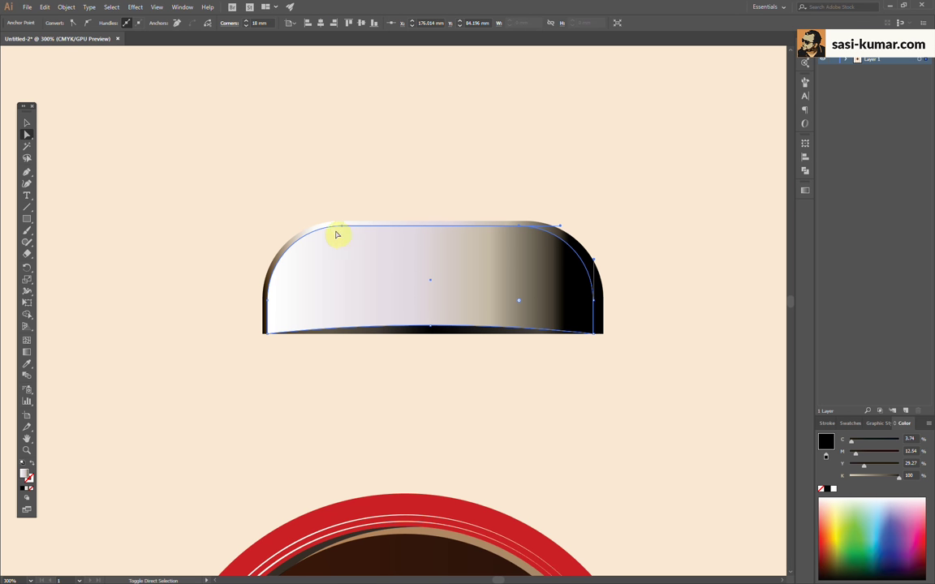
key("ctrl+z")
left_click(29, 124)
left_click(341, 125)
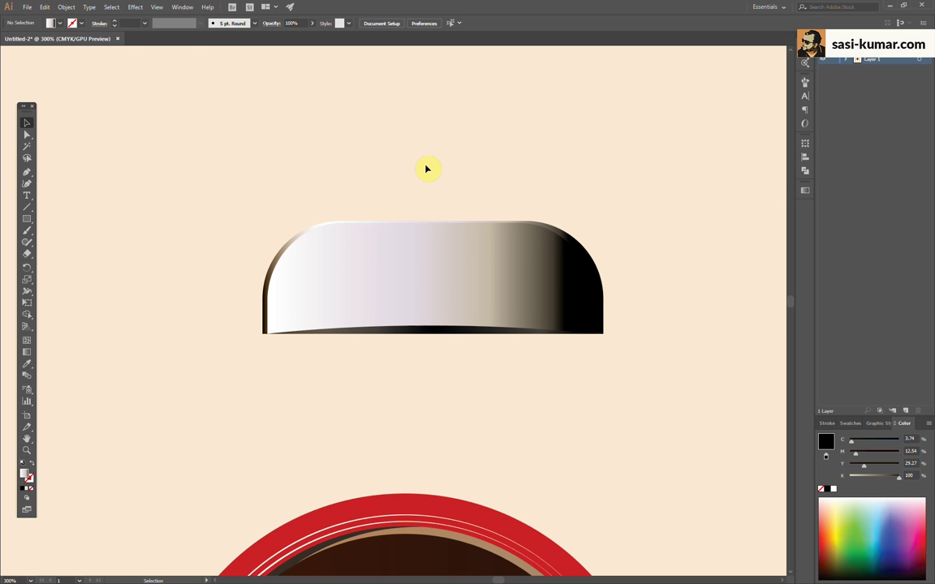
Pen a three-point sliver along the lid's top and smooth its middle anchor into a curve
left_click(28, 174)
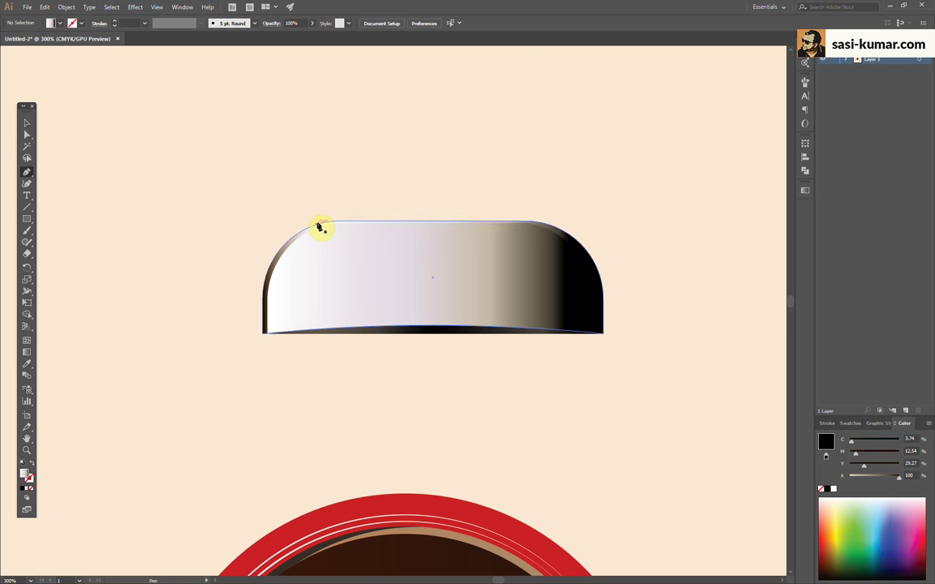
left_click(316, 220)
left_click(443, 234)
left_click(554, 217)
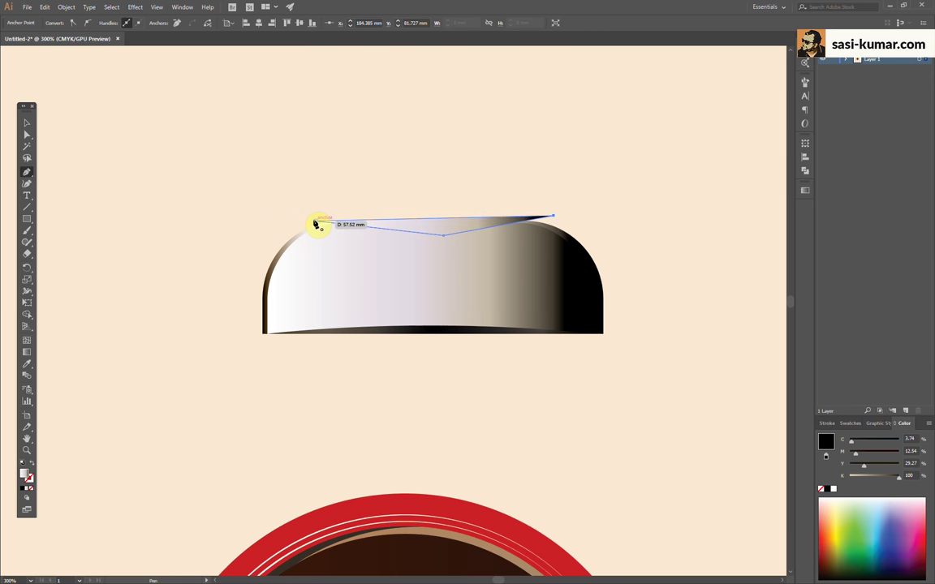
left_click(27, 134)
left_click_drag(443, 235, 424, 235)
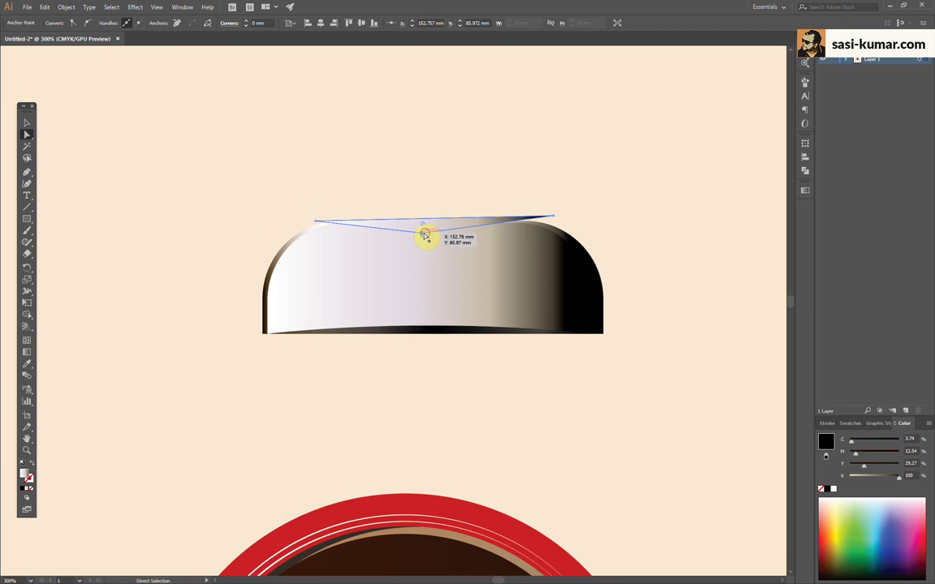
mouse_move(425, 158)
left_mouse_down()
mouse_move(432, 231)
mouse_move(529, 235)
left_mouse_up()
left_click(89, 23)
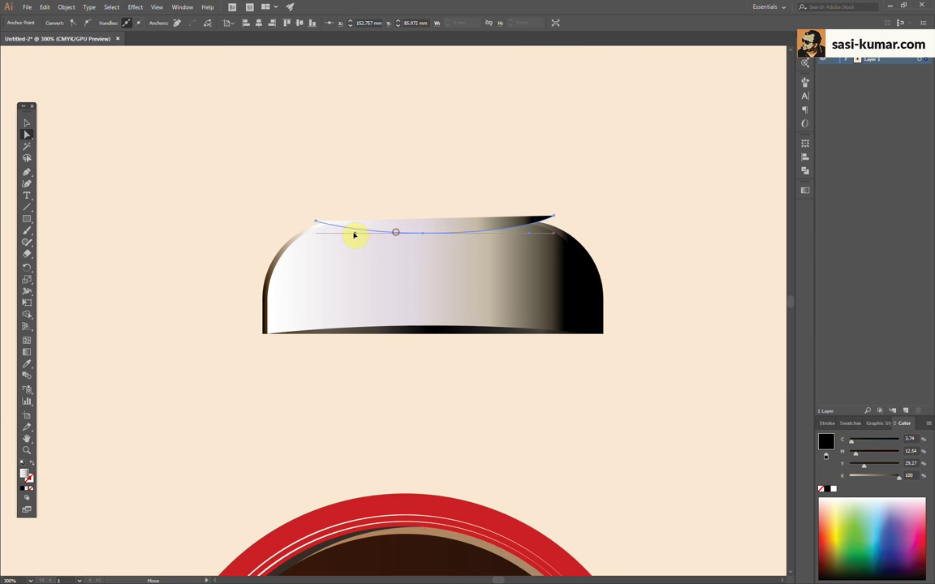
key("v")
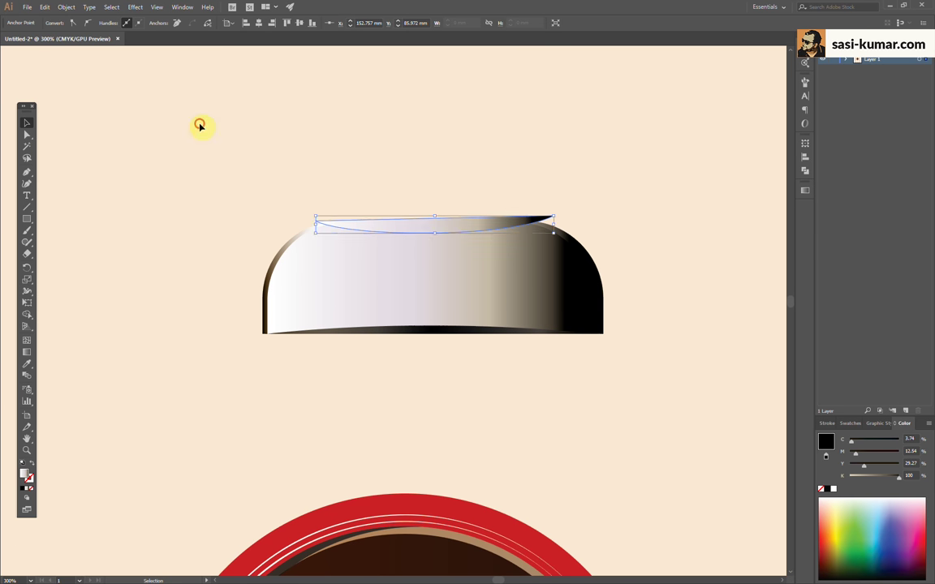
Select the lid and sliver together and combine them with a Pathfinder shape mode
left_click(459, 292)
left_click(538, 209)
left_click(539, 226)
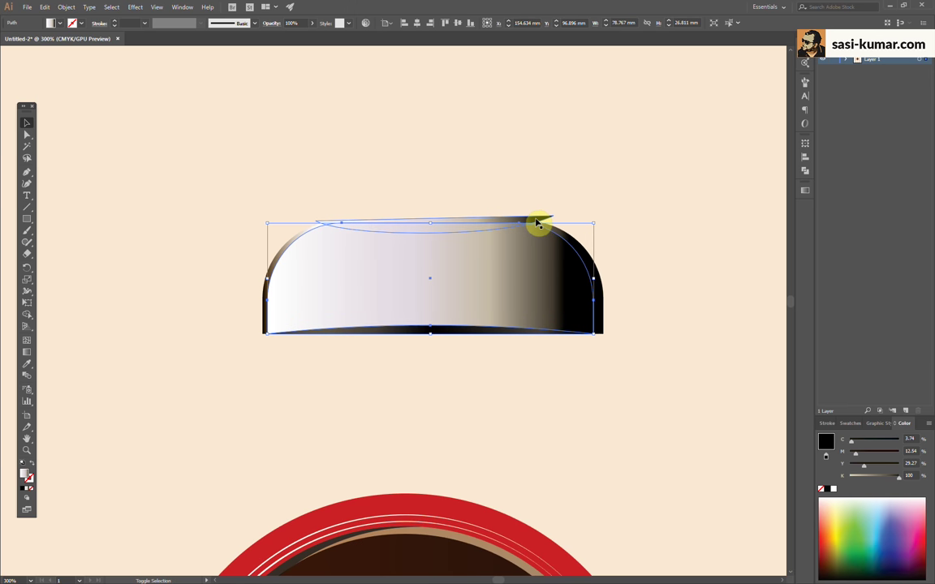
left_click(541, 221)
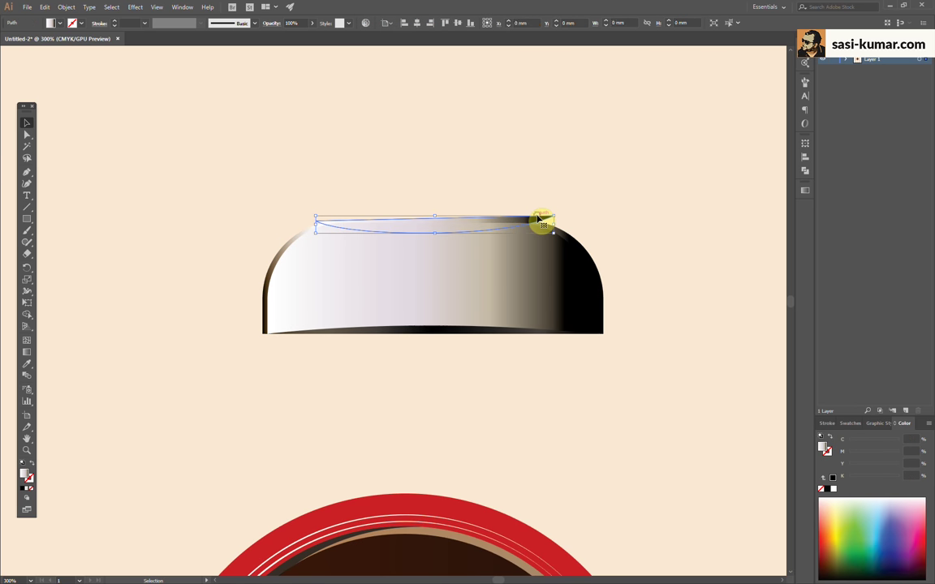
left_click(805, 171)
left_click(727, 163)
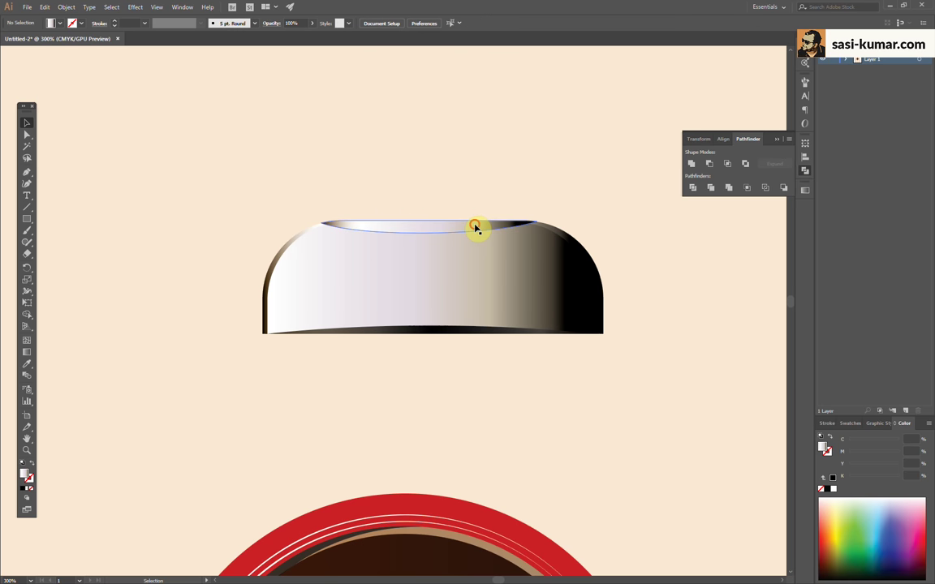
Remove the dark stops so the highlight gradient runs white to beige
left_click(805, 189)
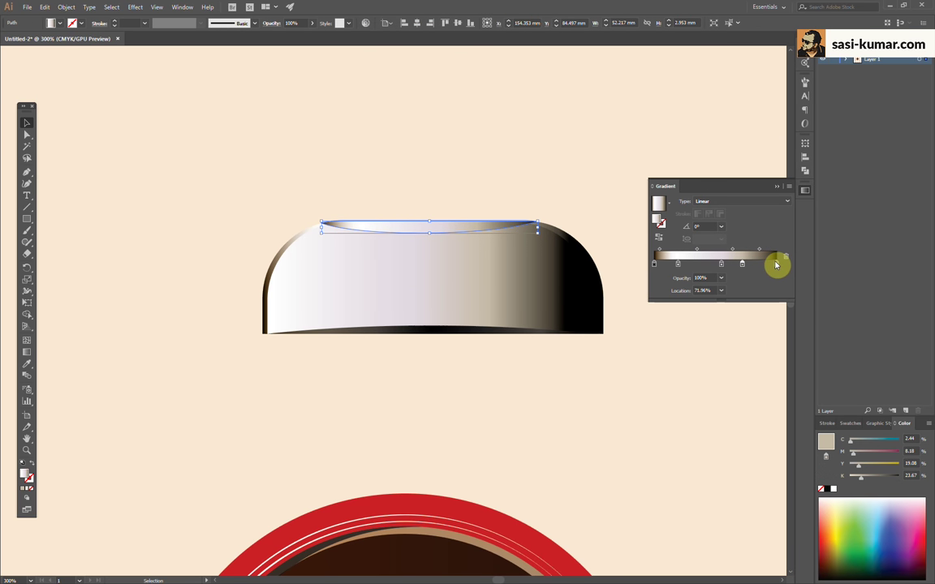
left_click_drag(763, 263, 763, 280)
left_click_drag(678, 264, 635, 266)
left_click(437, 147)
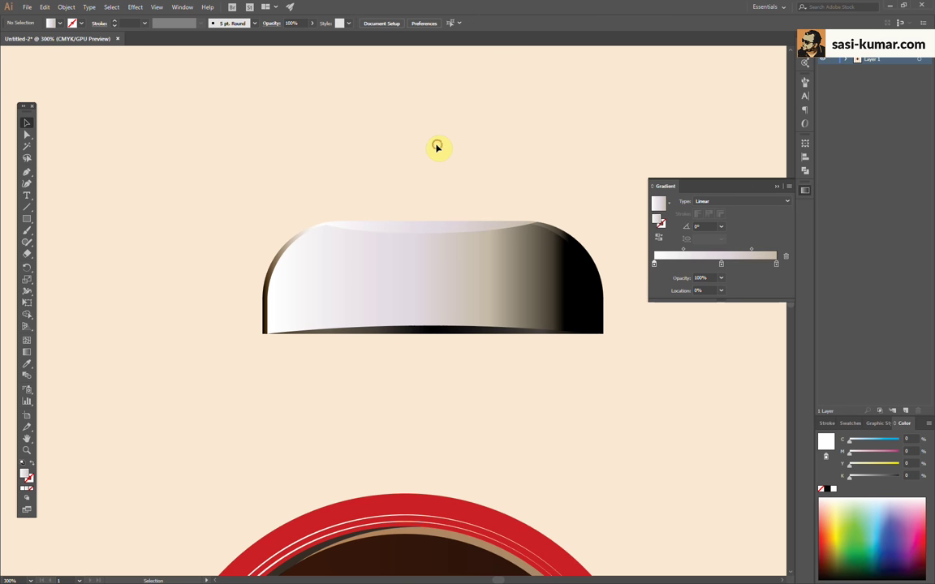
left_click(780, 190)
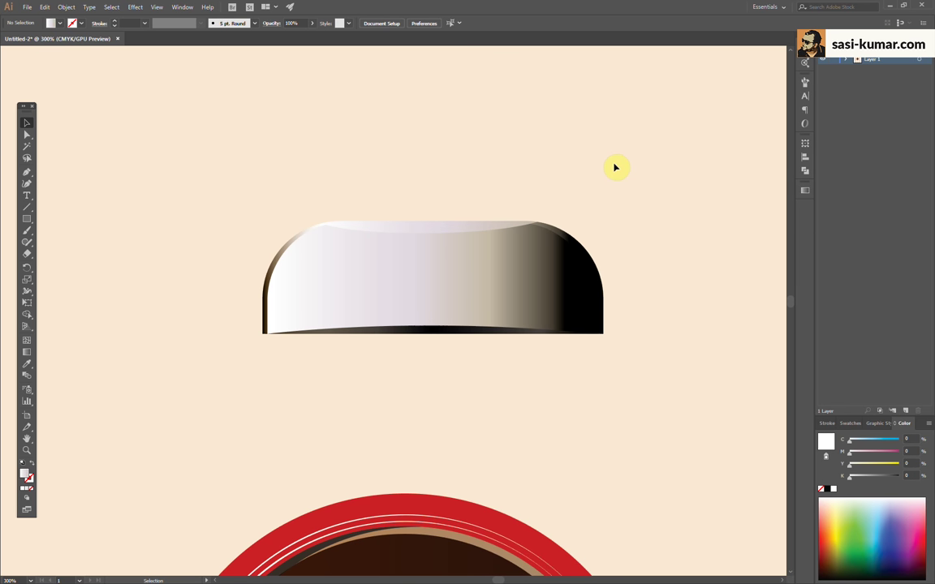
Draw a small rectangle above the bell lid and eyedrop the lid's metallic gradient onto it
key("ctrl+plus")
key("ctrl+plus")
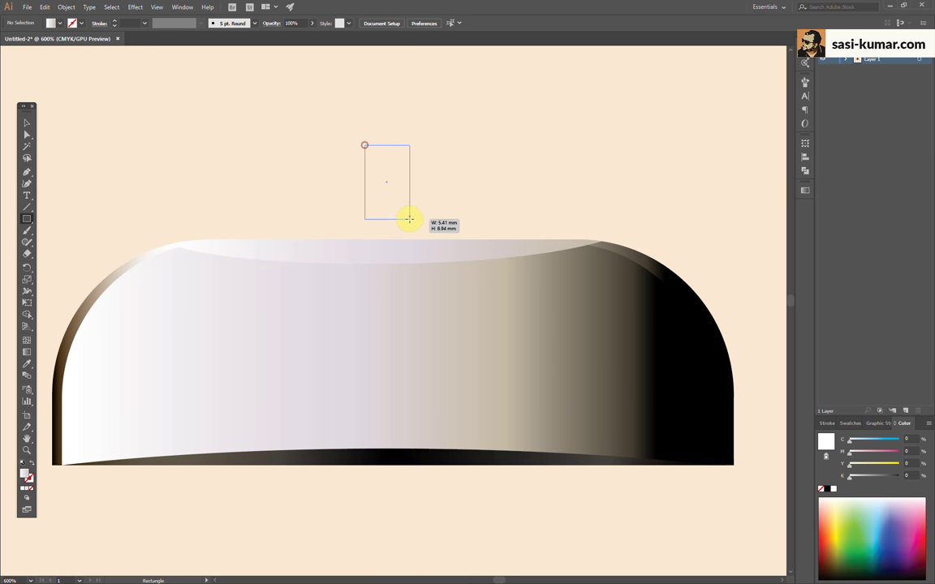
left_click_drag(409, 218, 409, 218)
key("i")
left_click(117, 274)
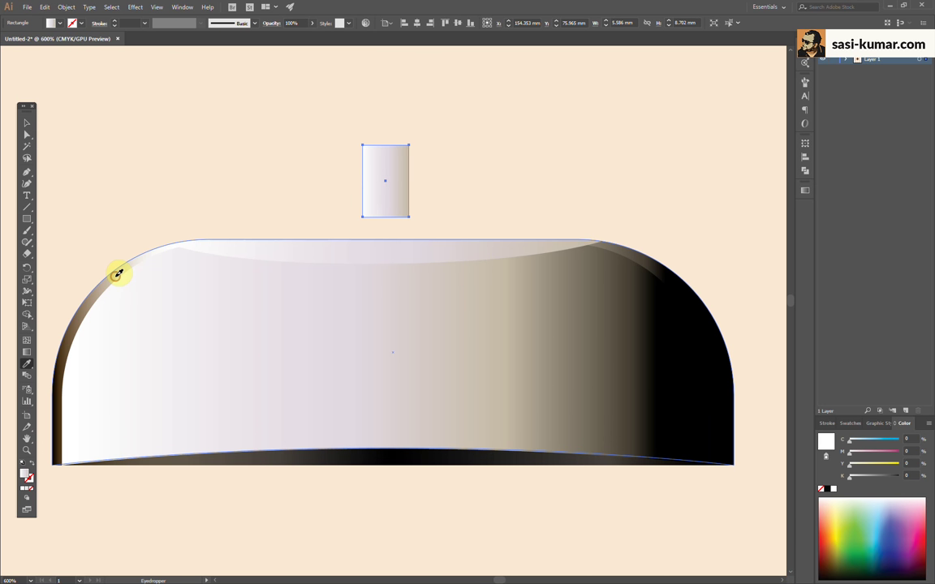
Round the knob rectangle's top corners with the live corner widgets
left_click(27, 122)
left_click_drag(394, 182, 381, 182)
left_click(27, 135)
left_click_drag(314, 136, 476, 172)
left_click_drag(384, 157, 392, 151)
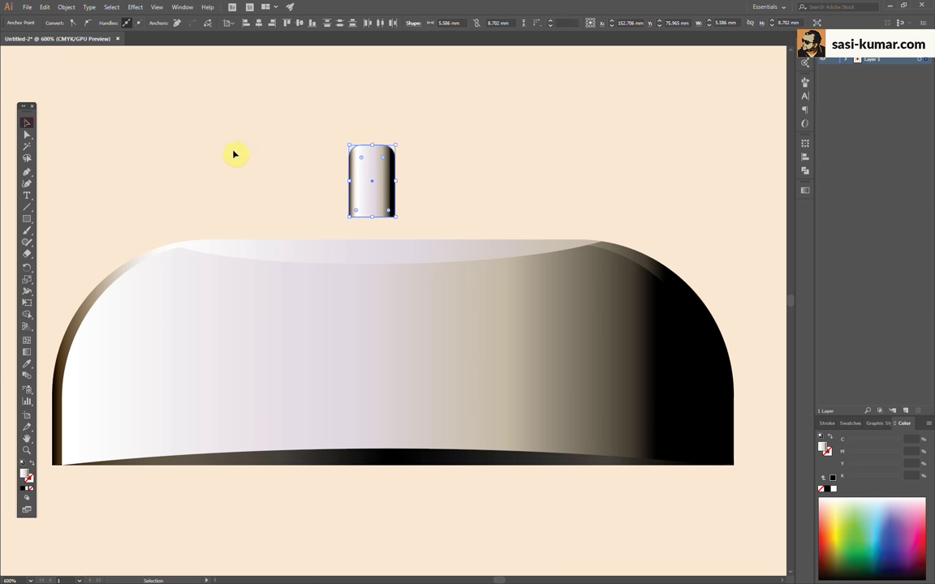
key("v")
Round the knob's bottom corners to finish the 5.586 × 8.702 mm rounded knob
left_click(27, 135)
left_click(390, 214)
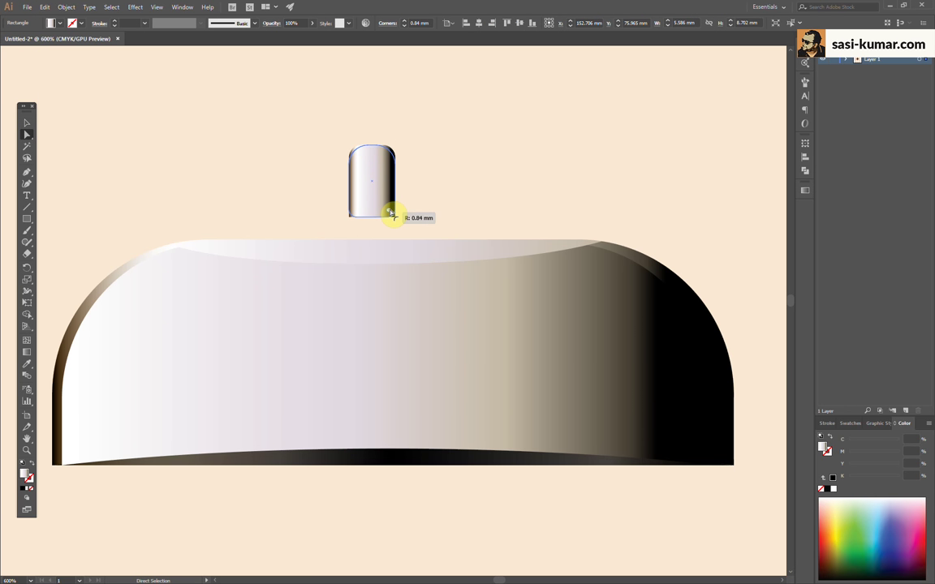
left_click_drag(407, 227, 345, 203)
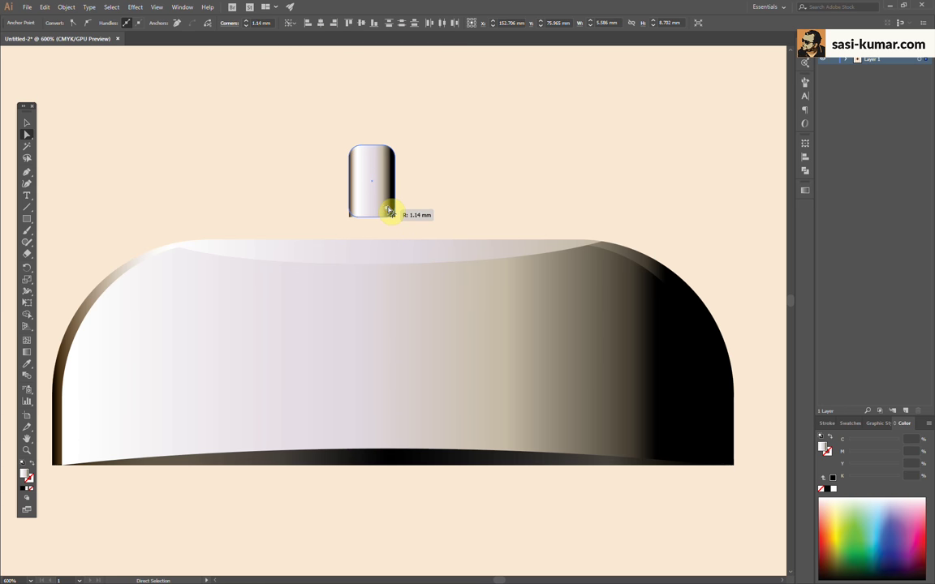
key("v")
left_click(183, 125)
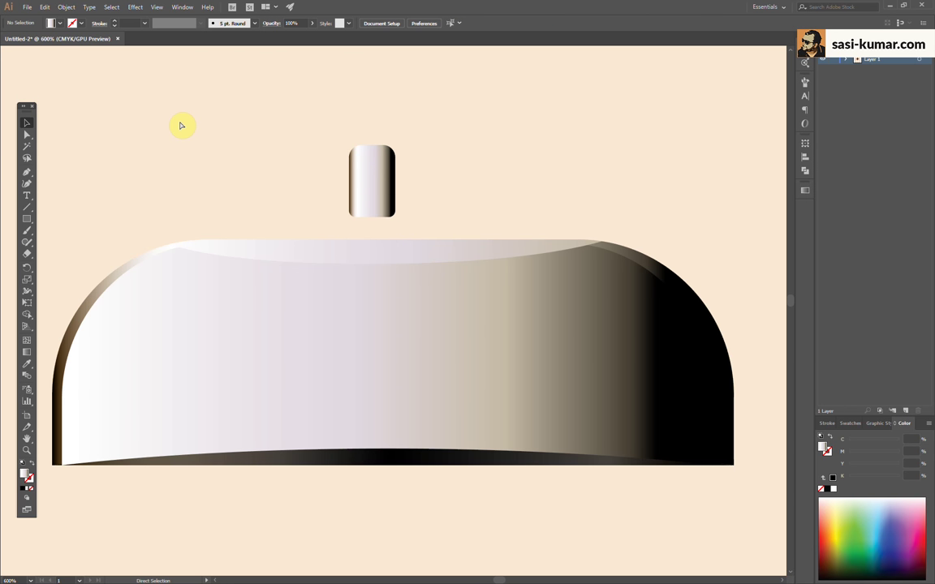
key("ctrl+plus")
key("ctrl+plus")
key("ctrl+plus")
Isolate the knob and draw a Pen cutting path outlining its inner panel
left_click(372, 224)
double_click(354, 230)
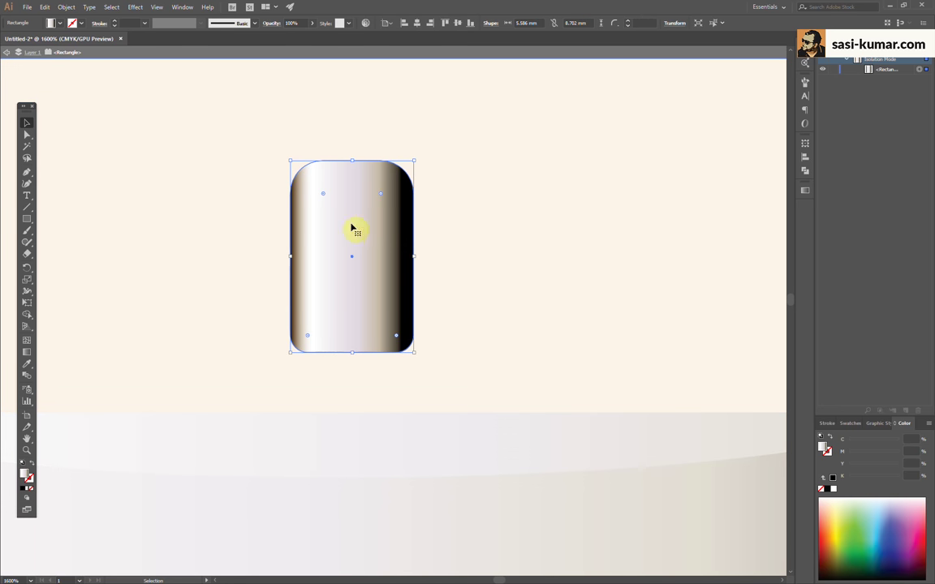
left_click(27, 172)
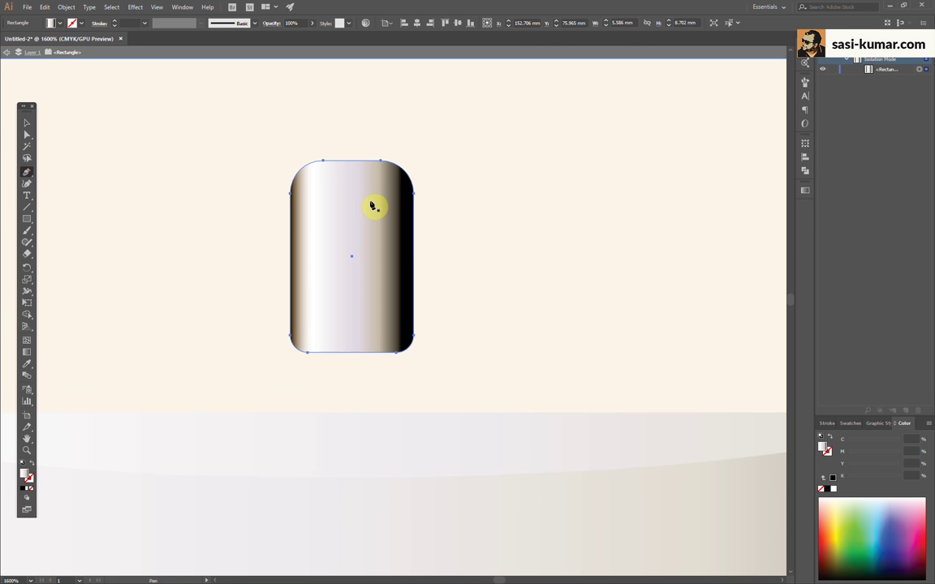
left_click(438, 194)
mouse_move(316, 194)
left_mouse_down()
mouse_move(299, 266)
mouse_move(275, 246)
mouse_move(318, 232)
left_mouse_up()
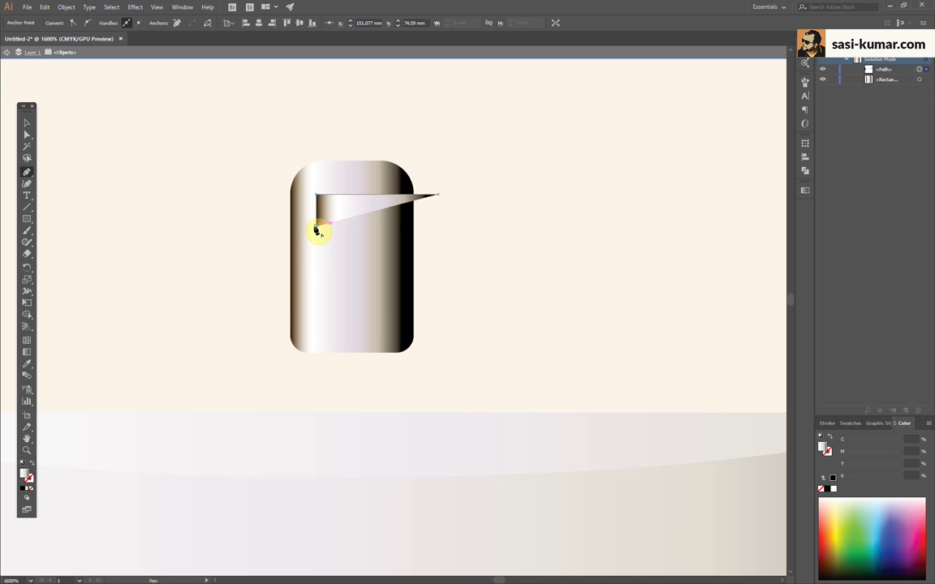
left_click(316, 364)
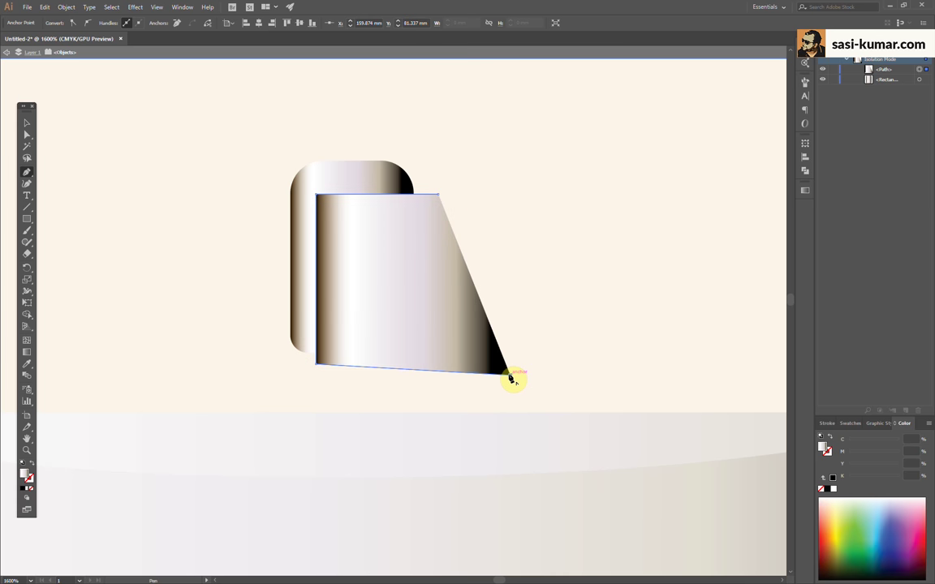
key("Escape")
Remove the cutting path's gradient stroke and Pathfinder Divide the knob along it
left_click(31, 469)
left_click(26, 134)
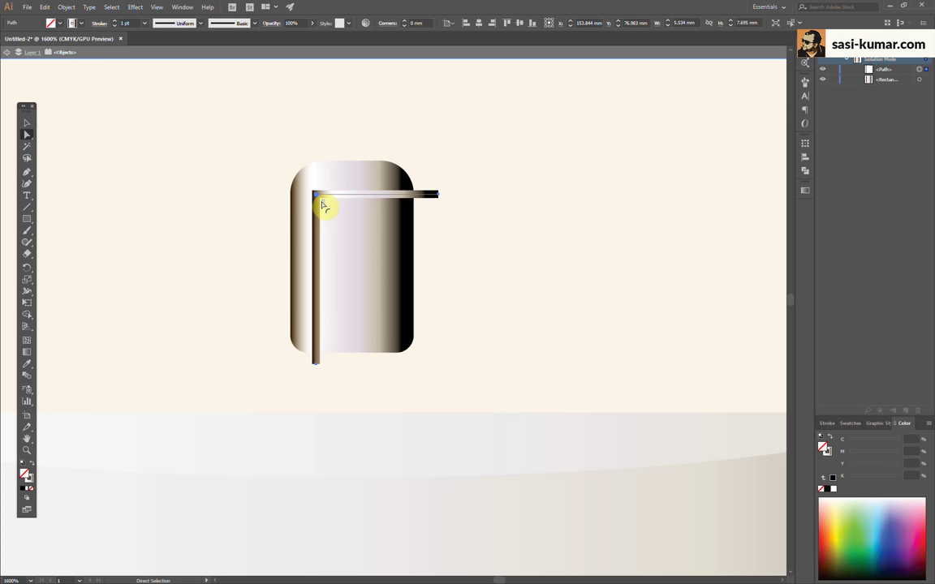
left_click(27, 123)
left_click(30, 470)
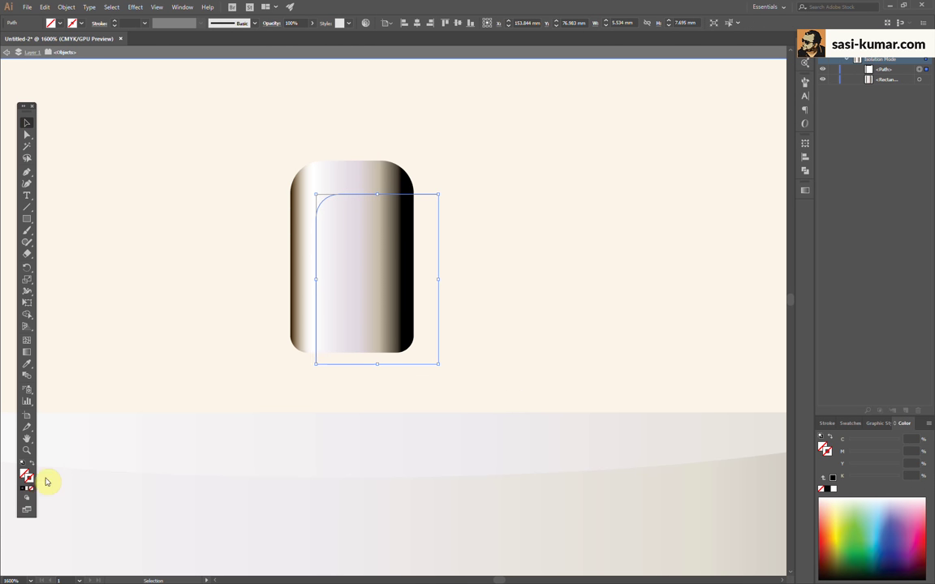
left_click(805, 170)
left_click(693, 188)
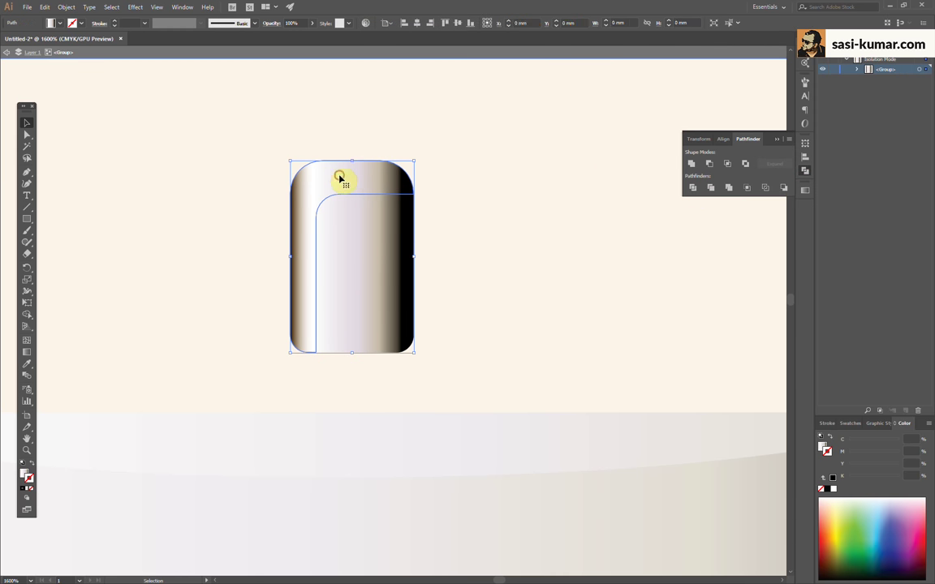
Darken the inner piece's gradient on the left and remove the outer rim's dark left stop
left_click(378, 284)
left_click(805, 189)
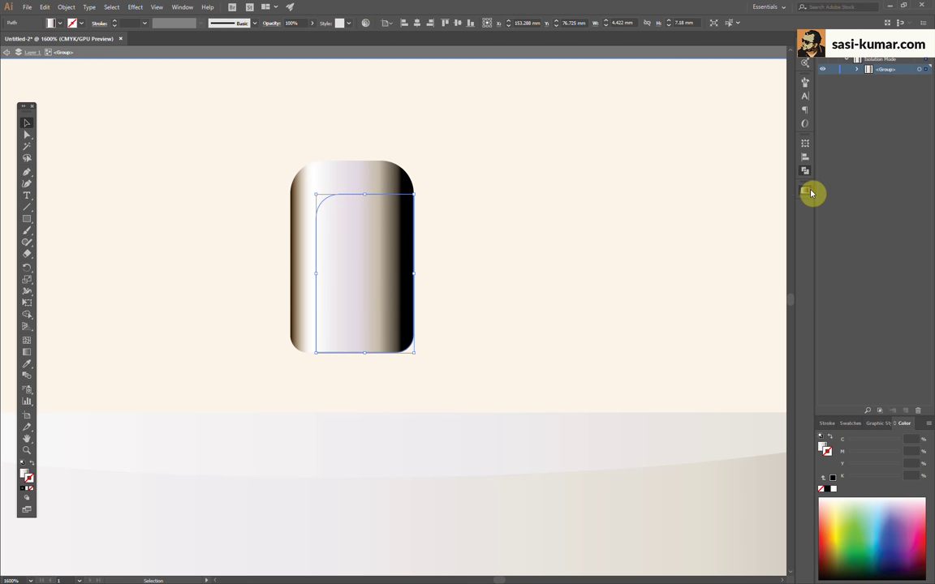
left_click(24, 475)
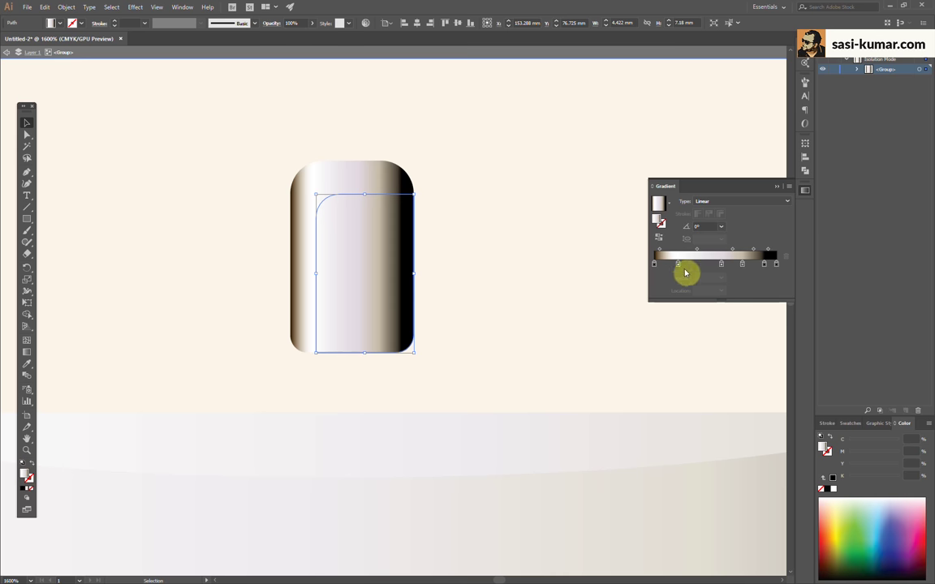
left_click_drag(685, 273, 681, 268)
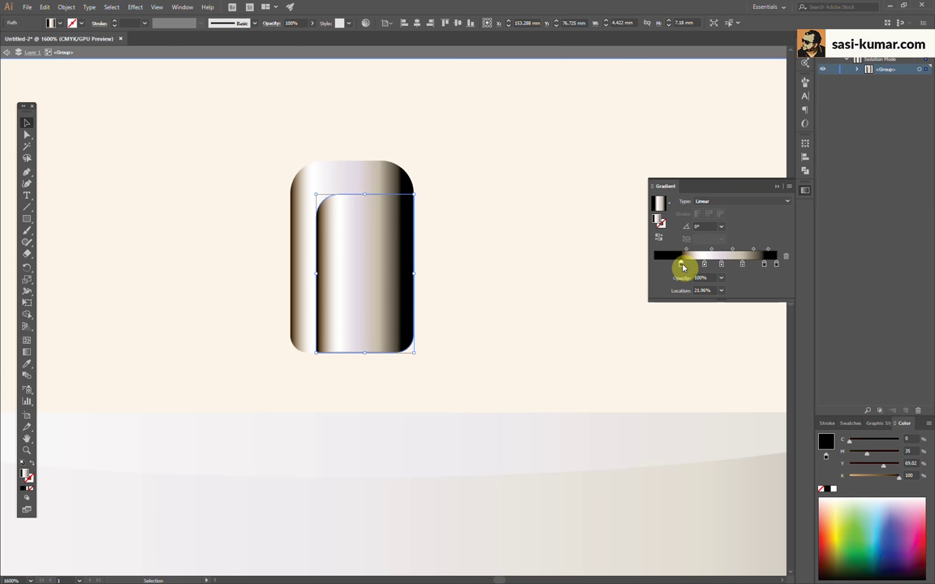
left_click(351, 175)
mouse_move(653, 266)
left_mouse_down()
mouse_move(686, 268)
mouse_move(668, 313)
left_mouse_up()
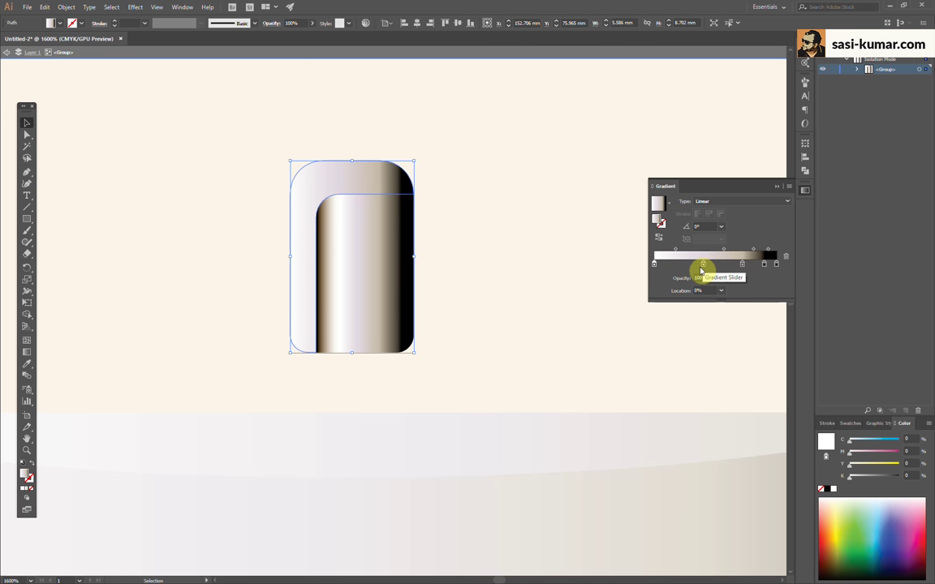
left_click(575, 239)
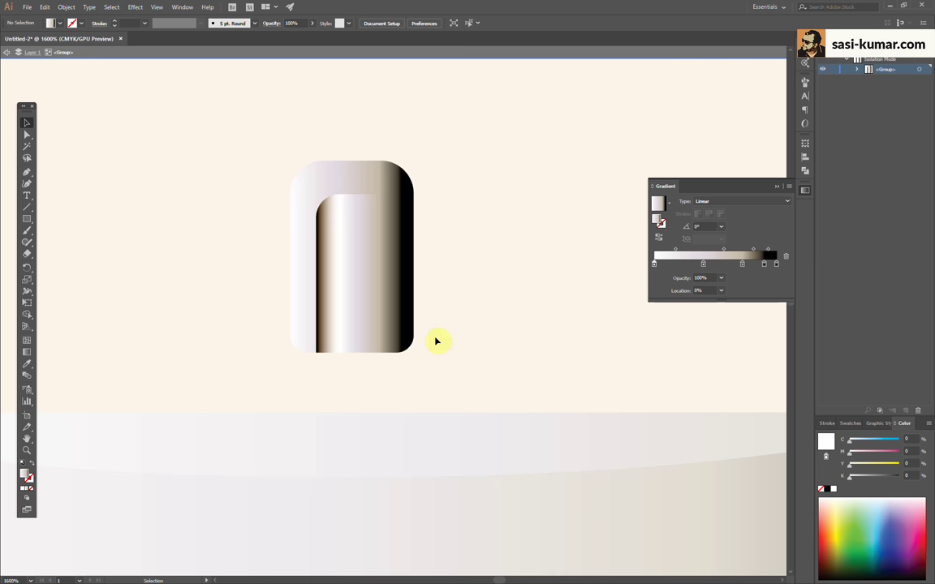
Lighten the inner panel's left edge gradient, then isolate the lid's top highlight band
left_click(406, 336)
left_click_drag(674, 277, 515, 261)
left_click(499, 199)
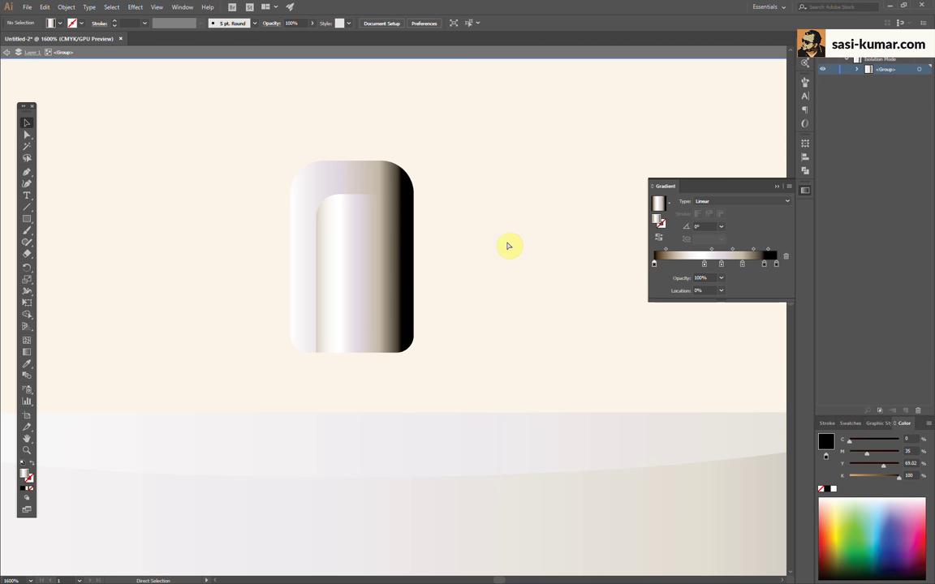
key("ctrl+minus")
key("ctrl+minus")
key("ctrl+minus")
double_click(401, 357)
Copy the lid's top highlight band and narrow it into a pale curved cap on the knob top
left_click(474, 276)
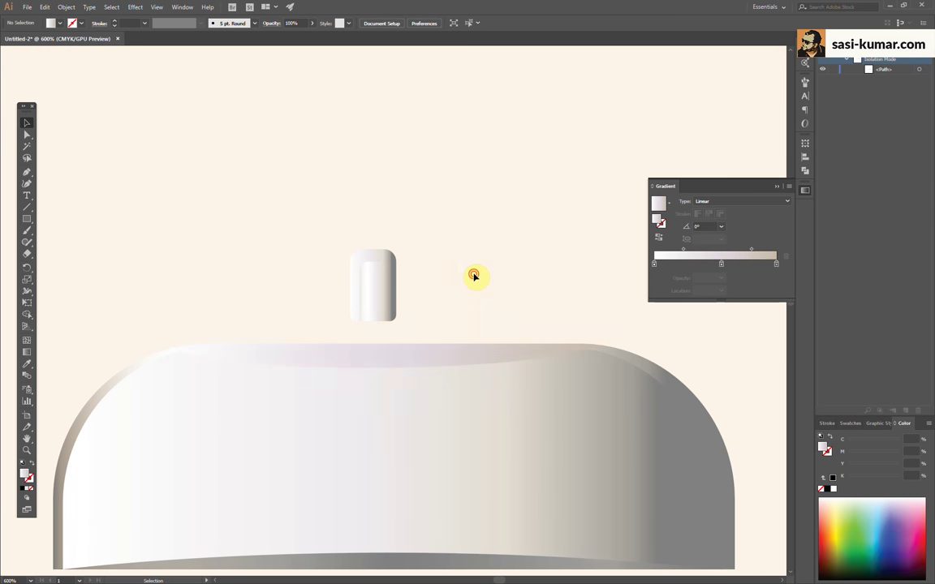
key("Escape")
key("ctrl+plus")
key("ctrl+plus")
key("ctrl+plus")
key("ctrl+plus")
left_click(486, 340)
key("ctrl+minus")
key("ctrl+minus")
key("ctrl+minus")
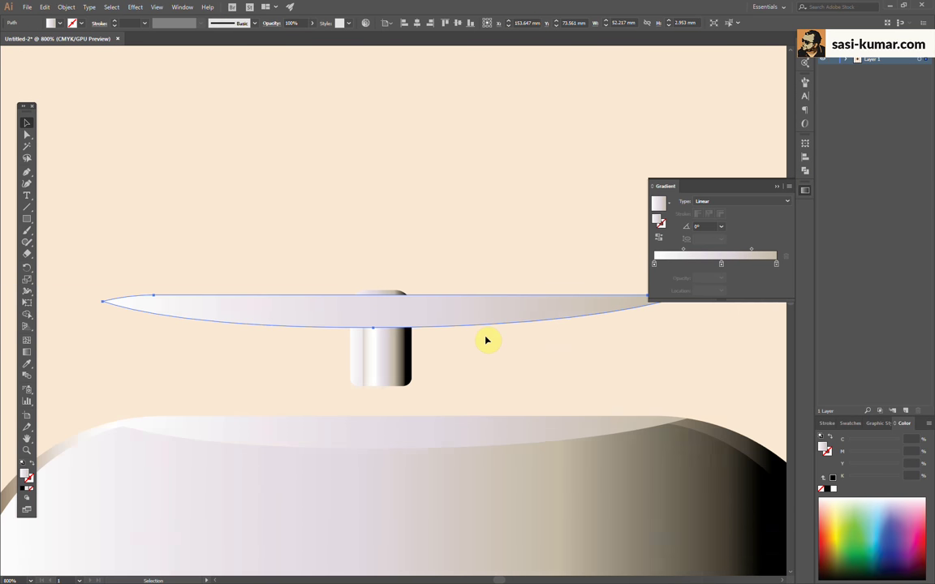
mouse_move(658, 311)
left_mouse_down()
mouse_move(470, 306)
mouse_move(392, 292)
mouse_move(380, 266)
mouse_move(313, 263)
left_mouse_up()
key("ctrl+plus")
key("ctrl+plus")
key("ctrl+plus")
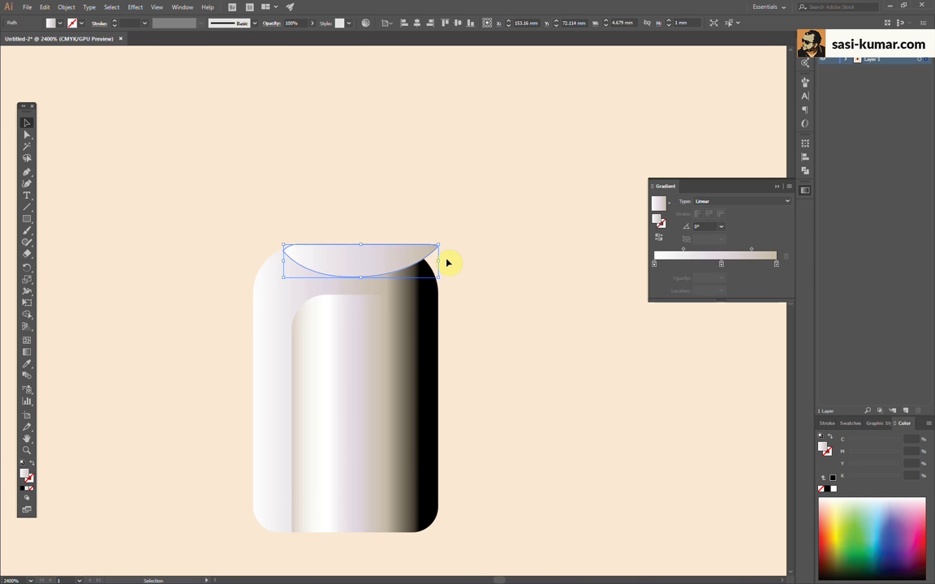
left_click_drag(445, 261, 347, 263)
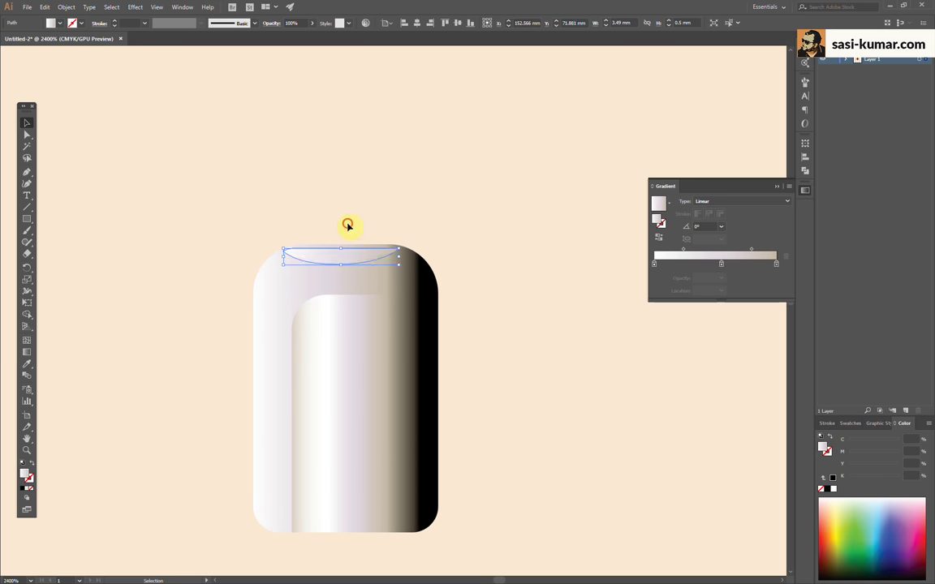
left_click(348, 224)
Shift the outer rim's gradient stops so its top right turns light grey-tan
left_click(355, 251)
left_click(488, 118)
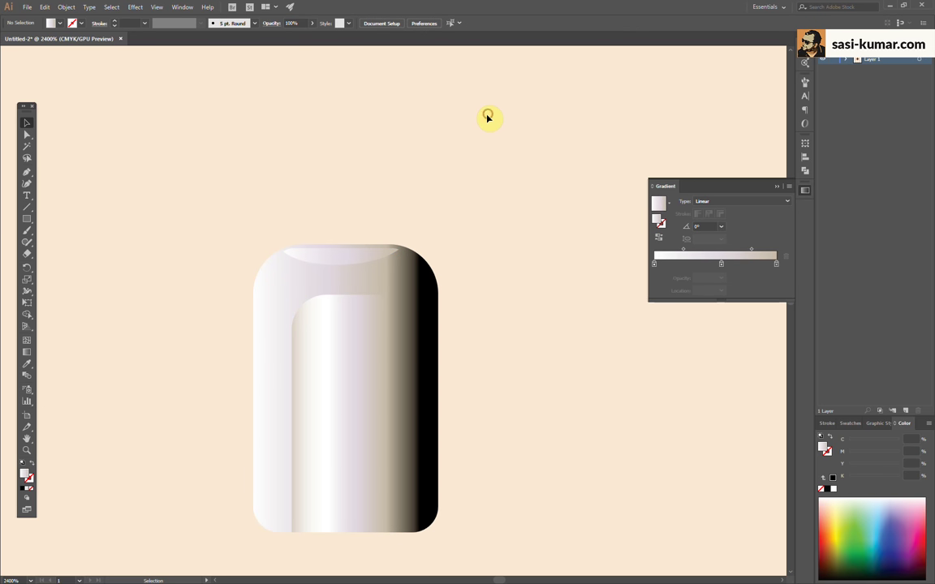
left_click(375, 278)
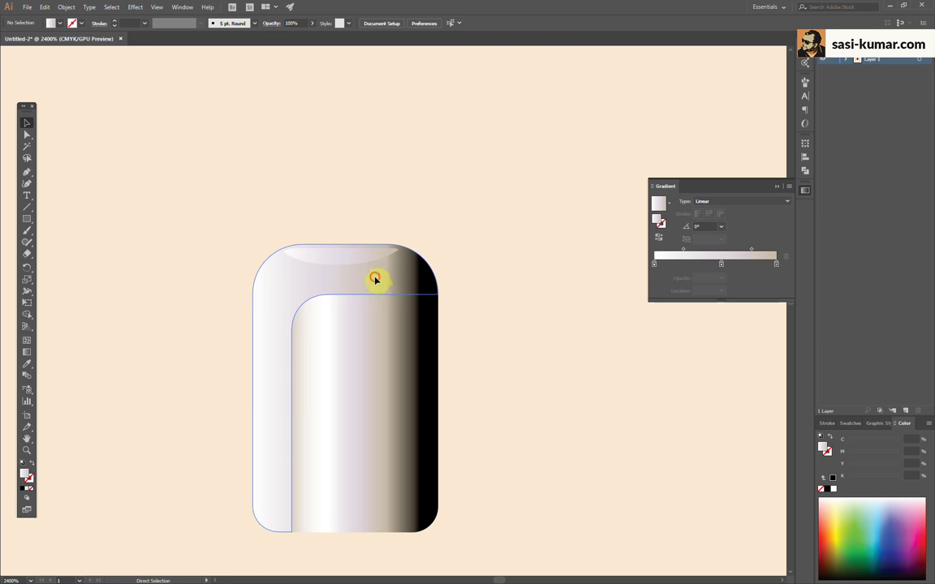
left_click(684, 263)
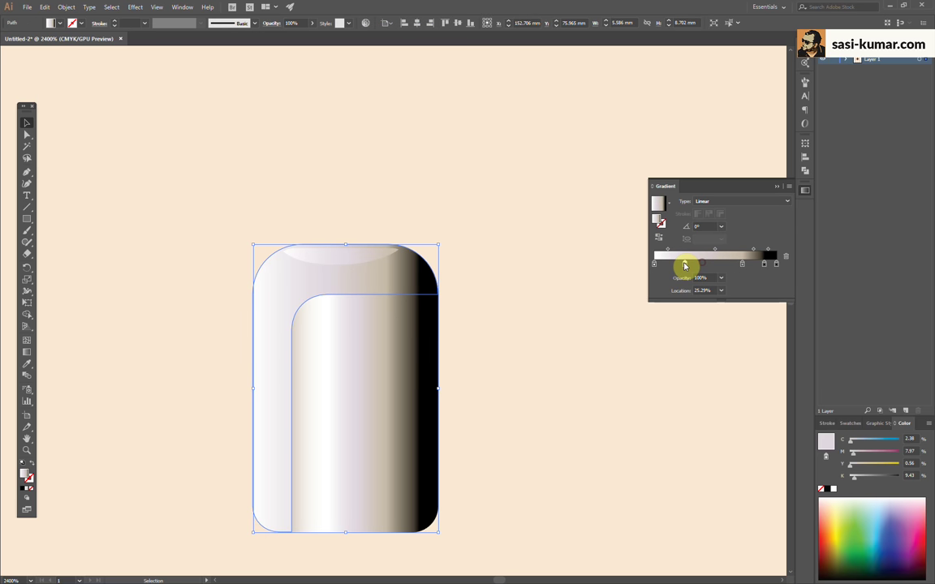
mouse_move(735, 268)
left_mouse_down()
mouse_move(716, 265)
mouse_move(769, 266)
left_mouse_up()
left_click(744, 268)
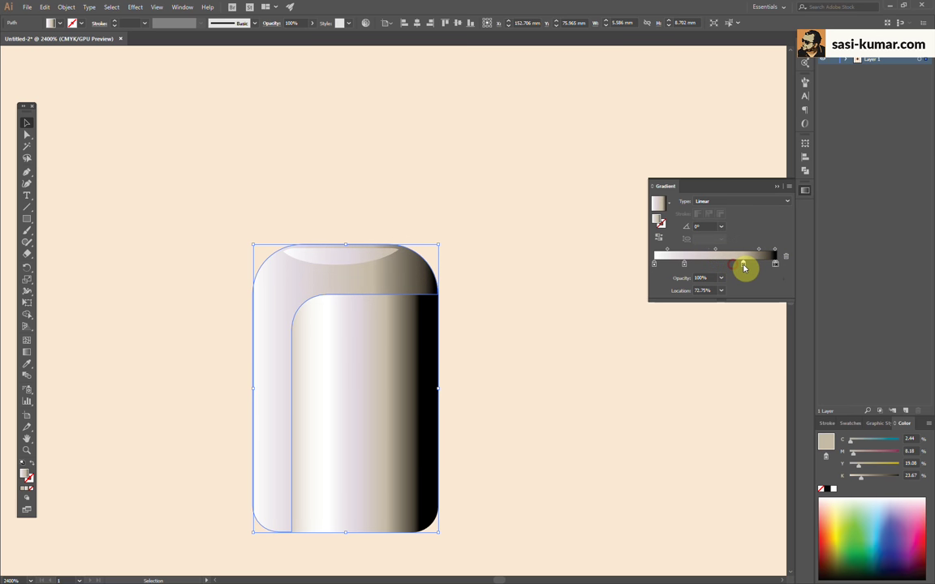
left_click(476, 171)
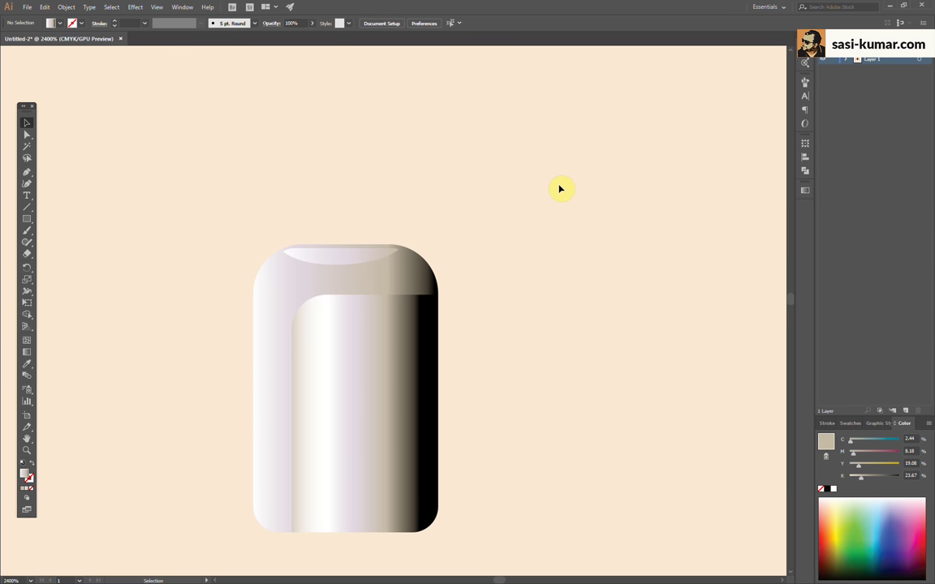
Centre the knob horizontally over the bell lid's dome
key("ctrl+minus")
key("ctrl+minus")
left_click_drag(373, 375, 258, 237)
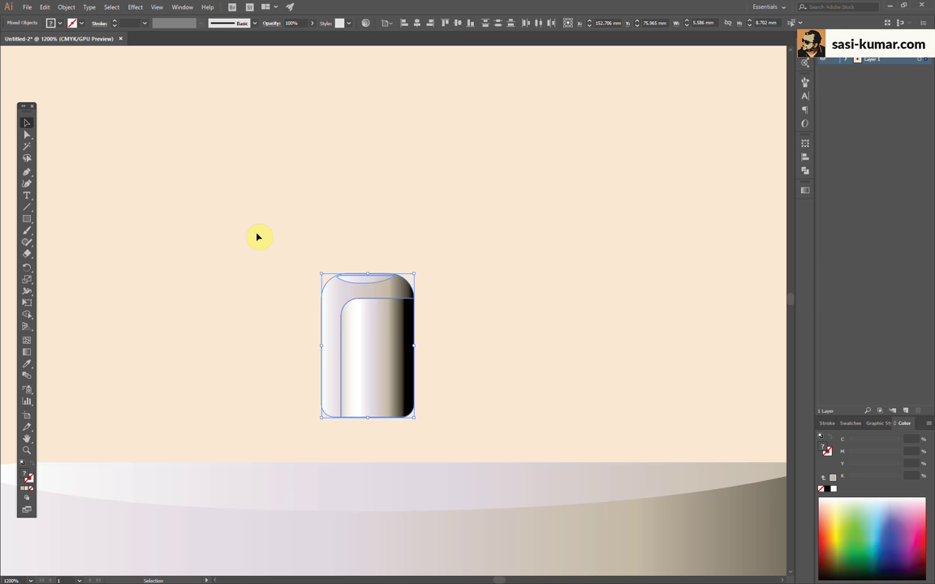
key("ctrl+minus")
key("ctrl+minus")
key("ctrl+minus")
key("ctrl+minus")
key("ctrl+minus")
left_click_drag(457, 375, 528, 414)
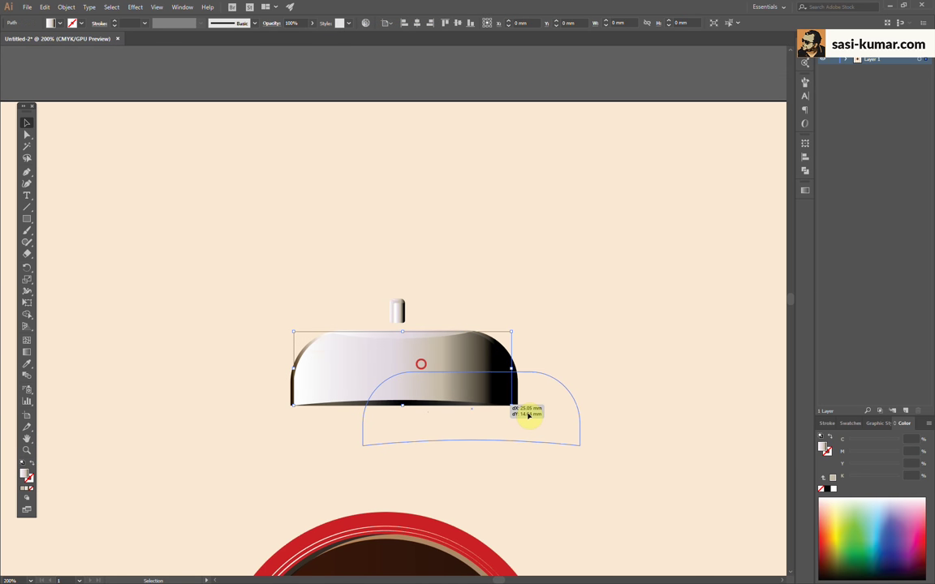
left_click(406, 382)
left_click(397, 308, "shift")
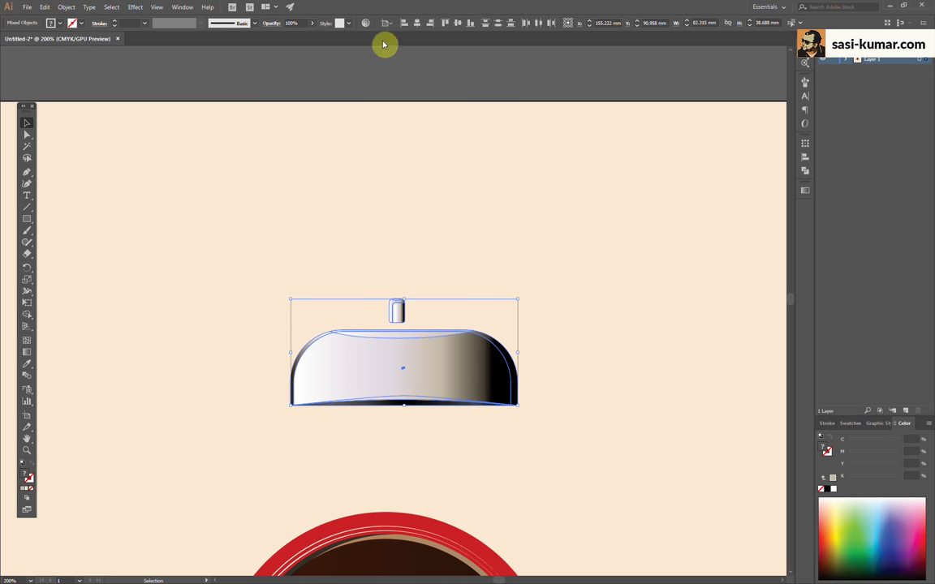
left_click(417, 23)
left_click(486, 169)
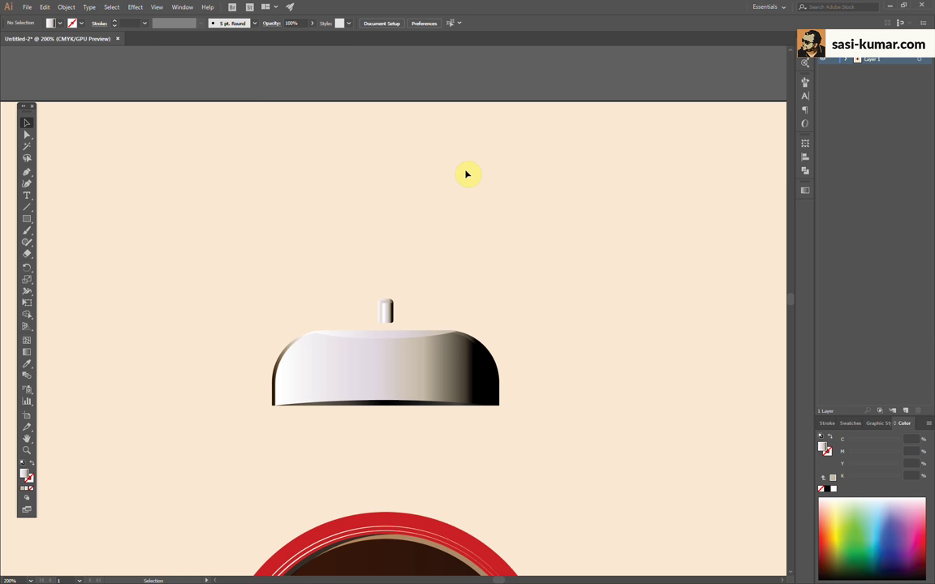
Draw a rectangle below the knob cap and eyedrop the knob body's gradient onto it
key("ctrl+plus")
key("ctrl+plus")
key("ctrl+plus")
key("ctrl+plus")
key("ctrl+plus")
key("ctrl+plus")
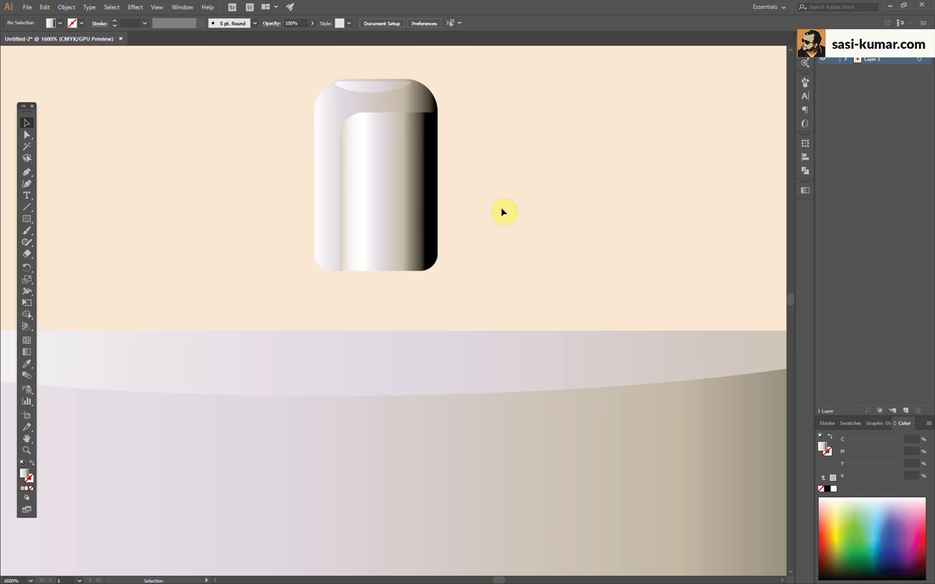
left_click(29, 221)
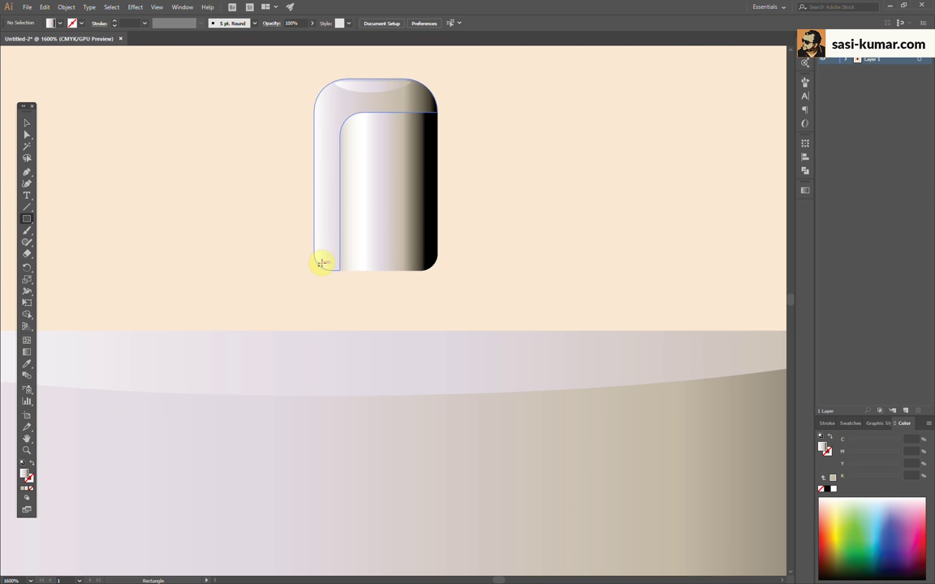
left_click_drag(324, 262, 422, 330)
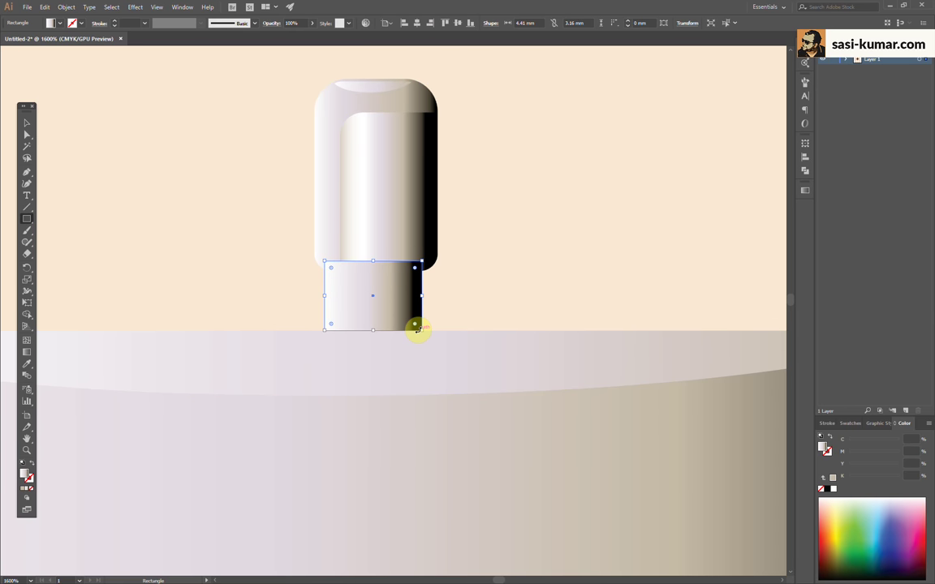
key("i")
left_click(407, 176)
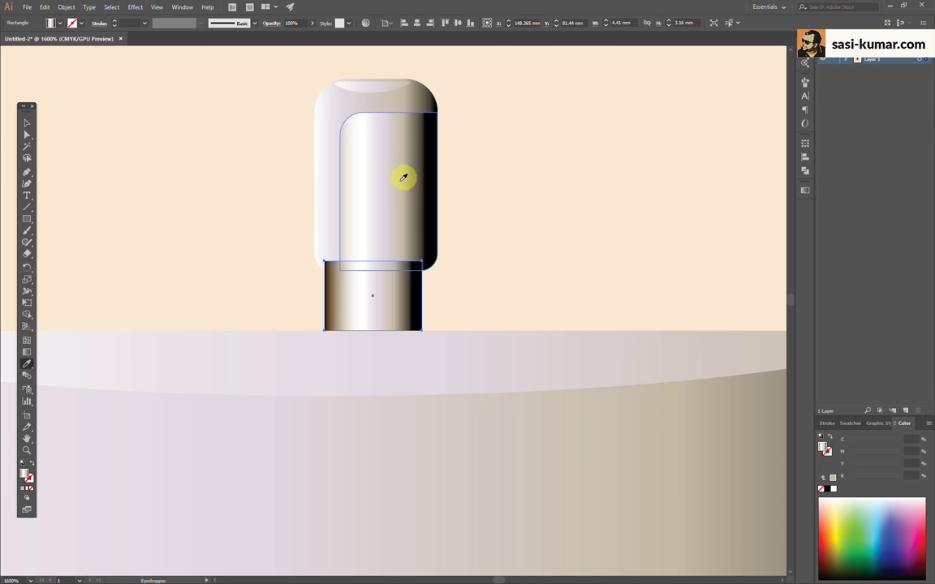
left_click(27, 122)
left_click(556, 237)
Send the stem rectangle behind the knob cap and narrow it to 4.03 mm wide
left_click_drag(384, 302, 391, 303)
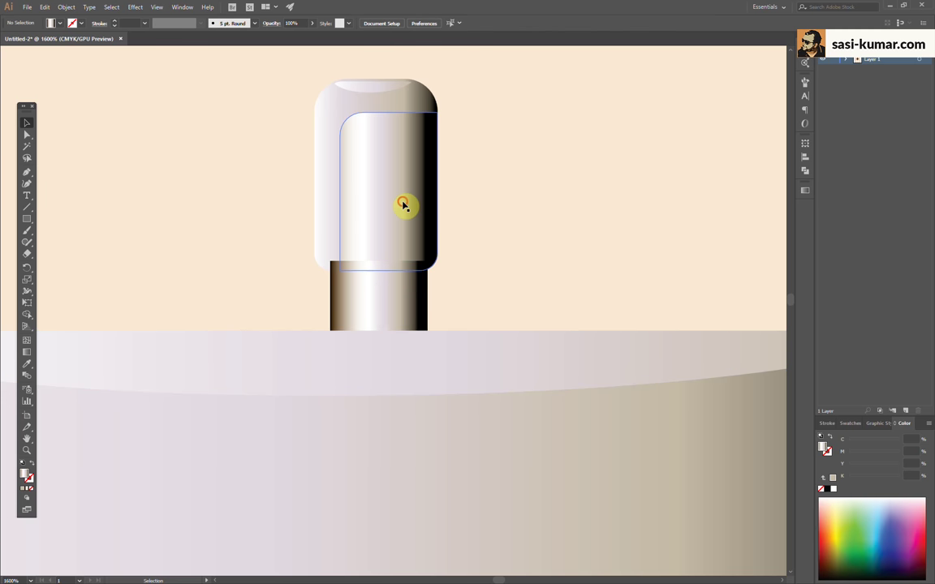
right_click(404, 205)
left_click(528, 294)
left_click(391, 313)
left_click_drag(329, 297, 336, 297)
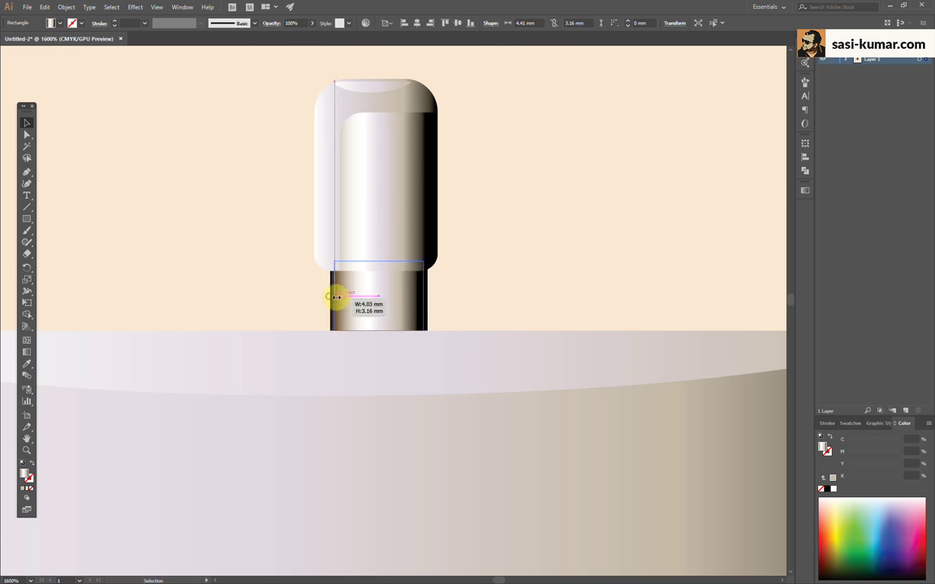
left_click(492, 289)
left_click(382, 309)
left_click(648, 287)
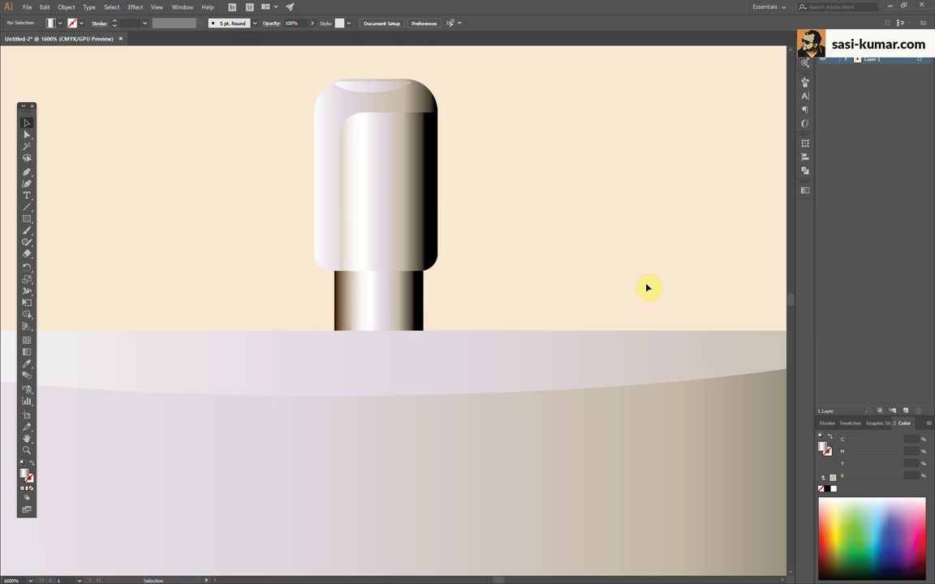
Divide the stem into two horizontal pieces with a straight line in Pathfinder
double_click(386, 307)
left_click(29, 208)
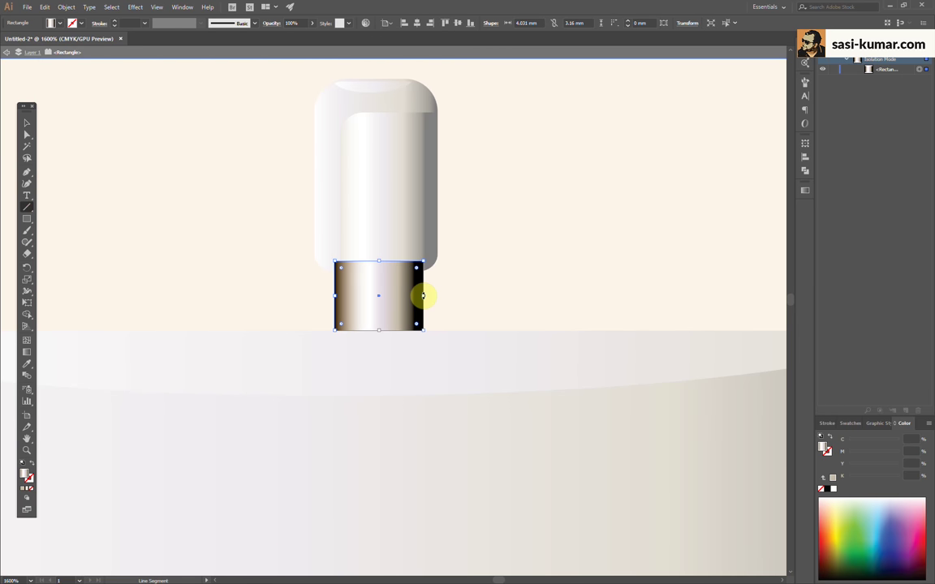
left_click_drag(425, 289, 306, 290)
key("v")
left_click(380, 315, "shift")
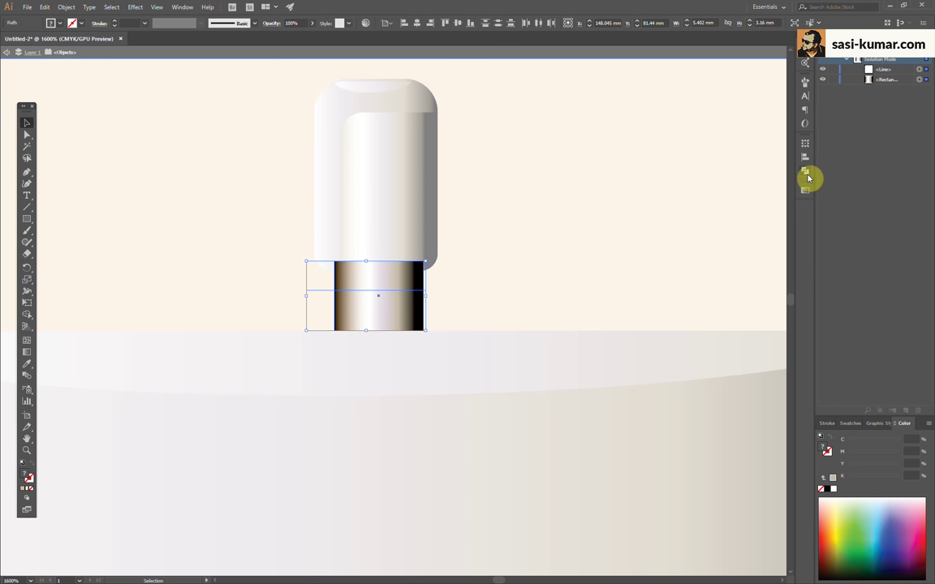
left_click(805, 170)
left_click(728, 187)
key("Escape")
Set the lower stem piece's left gradient stop to pale cream-yellow
left_click(365, 316)
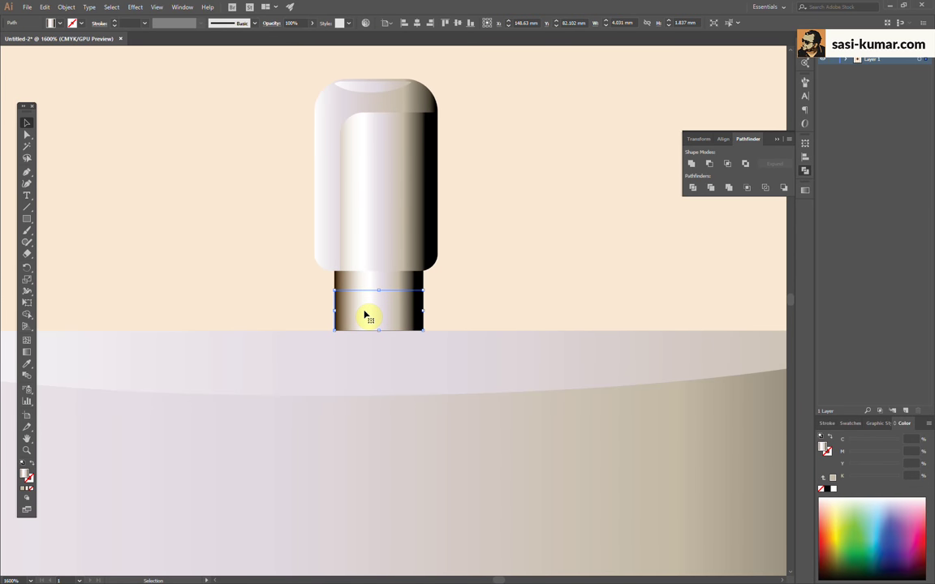
left_click(808, 190)
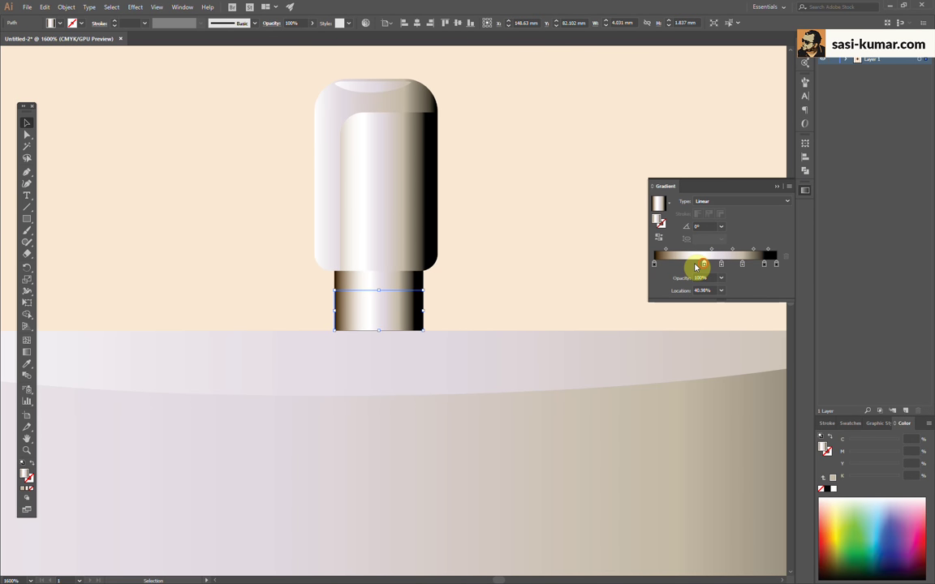
double_click(655, 264)
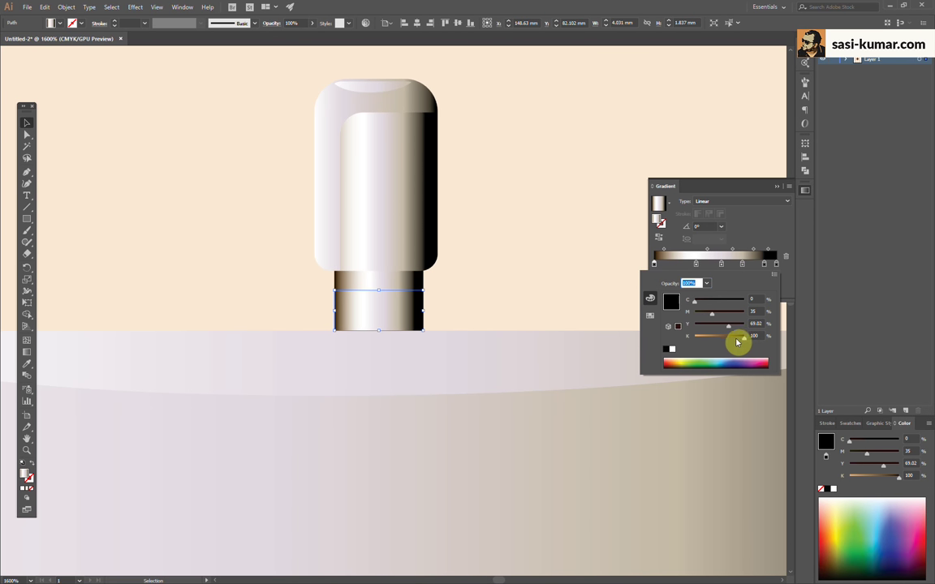
left_click(679, 357)
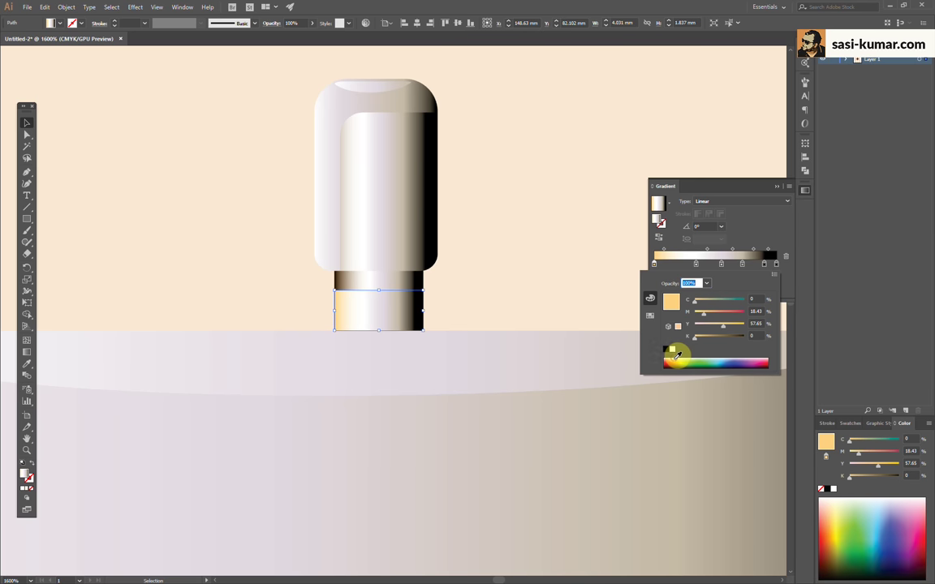
left_click(674, 360)
left_click(501, 267)
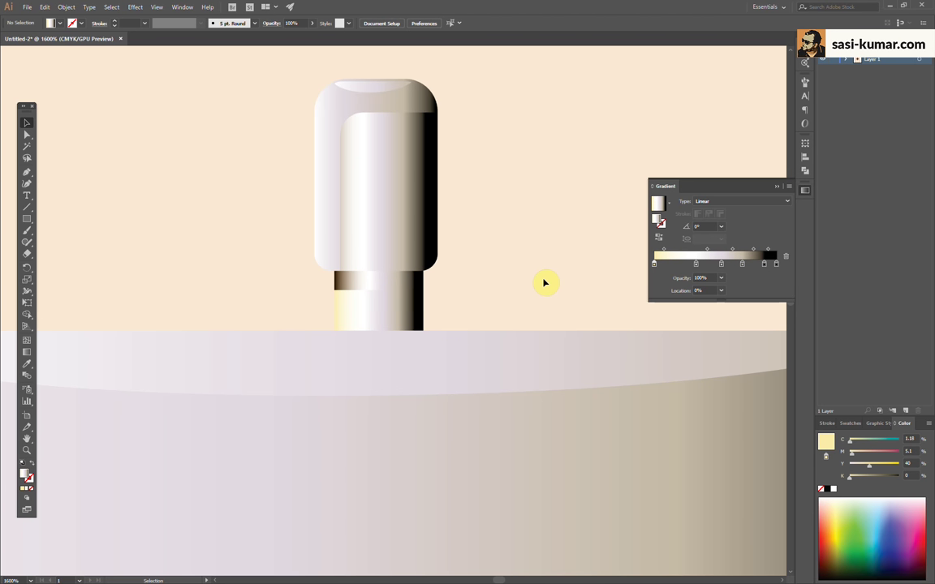
Set the upper stem band's middle gradient stop to near-white K7 grey
left_click(386, 286)
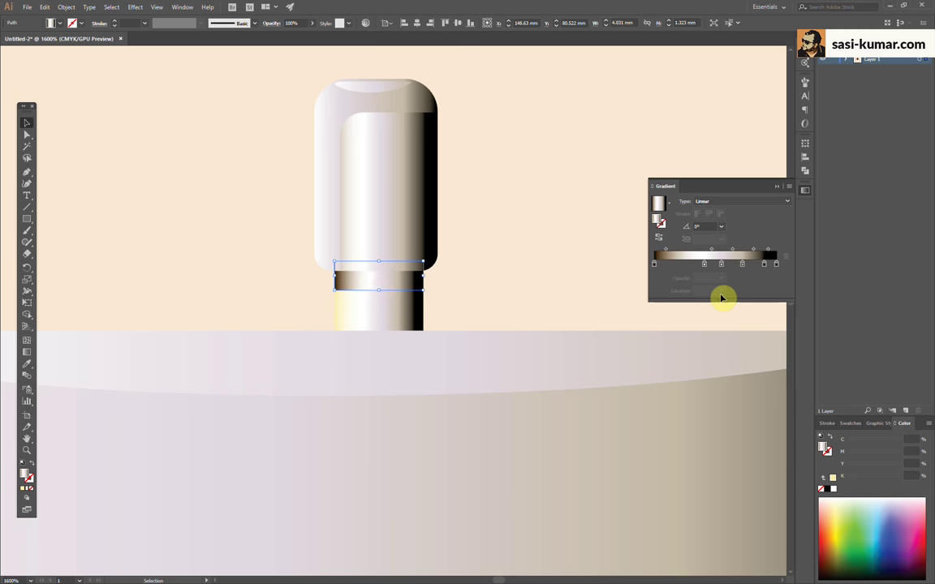
left_click(765, 265)
left_click(490, 267)
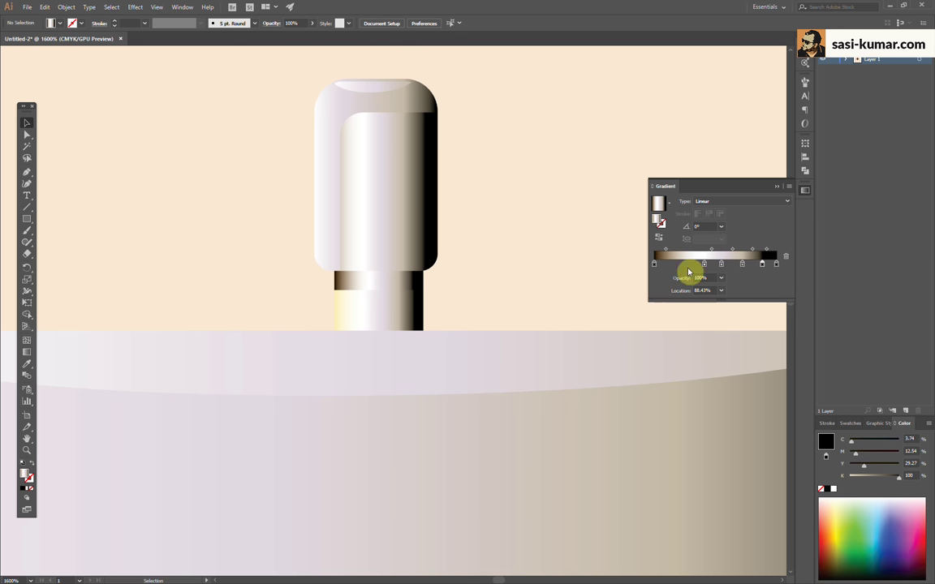
left_click(398, 285)
double_click(721, 265)
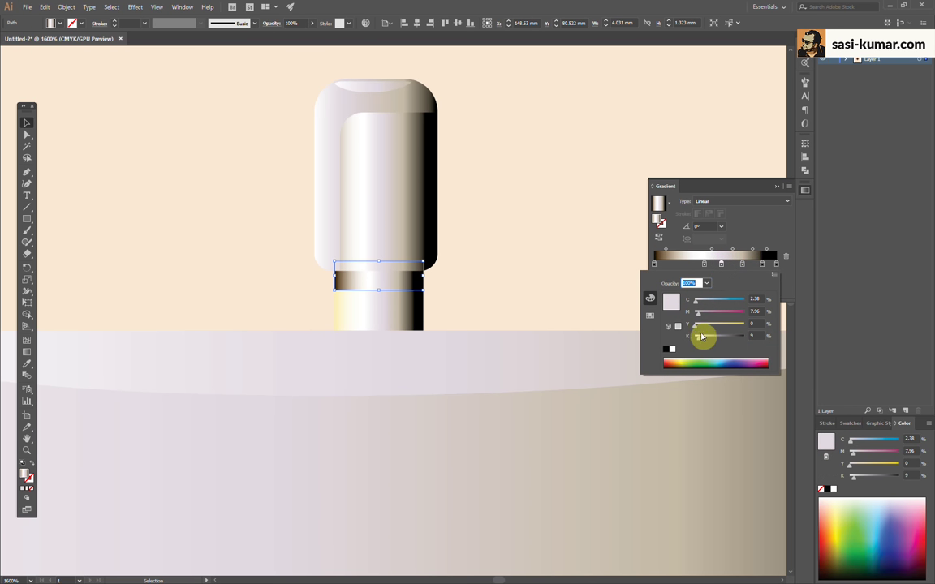
left_click(704, 266)
double_click(705, 266)
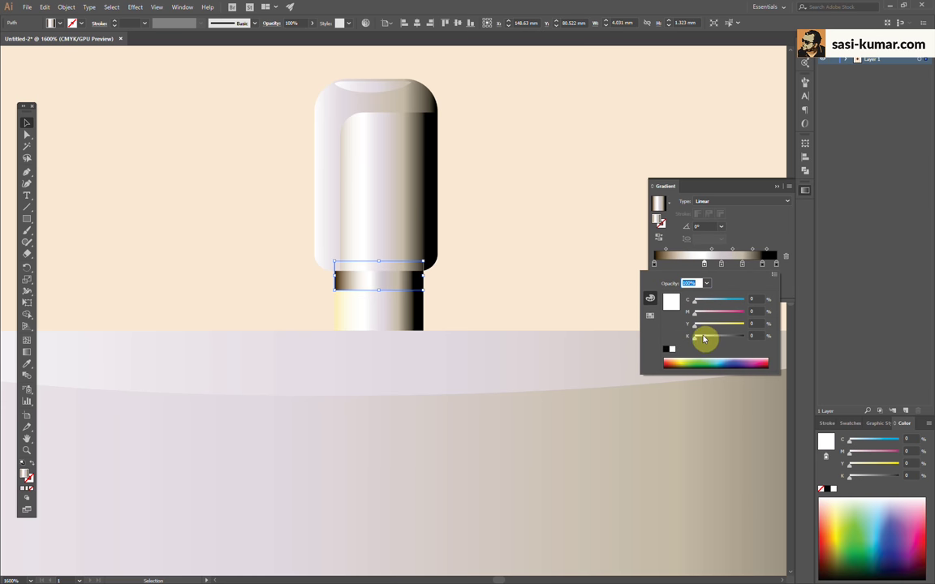
left_click(608, 266)
left_click(536, 275)
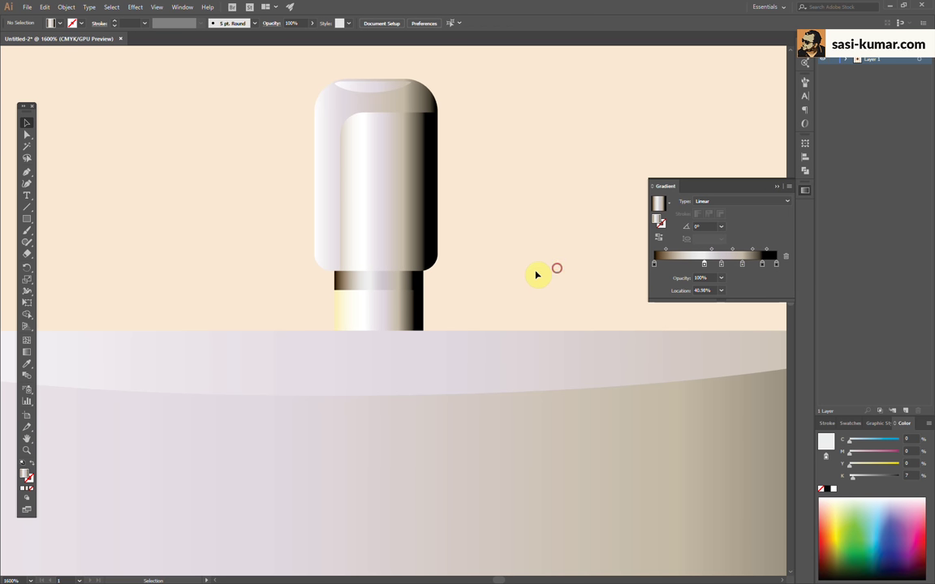
left_click(775, 189)
Zoom in to 400% on the bell lid and select the dome shape
key("ctrl+minus")
key("ctrl+minus")
key("ctrl+minus")
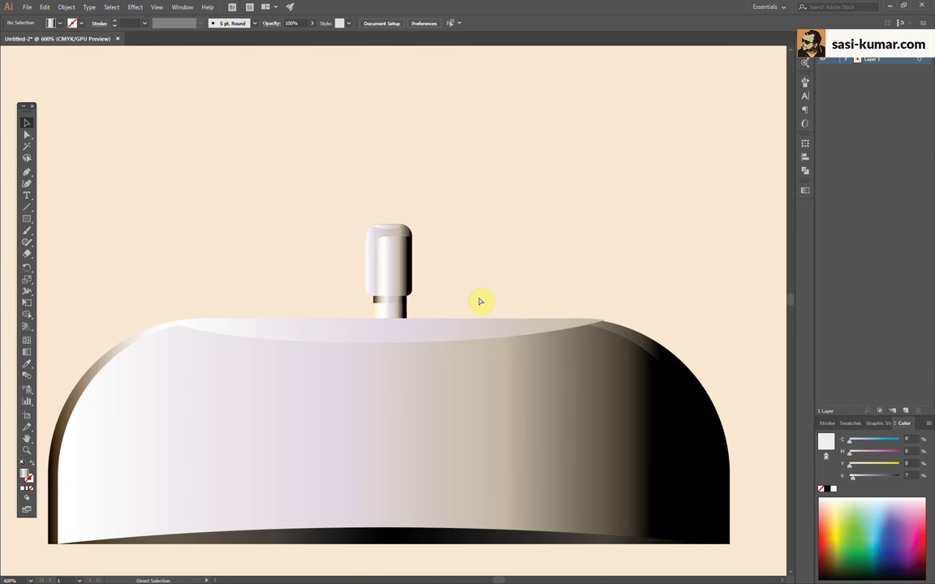
left_click(389, 307)
left_click(501, 247)
key("ctrl+minus")
key("ctrl+minus")
key("ctrl+minus")
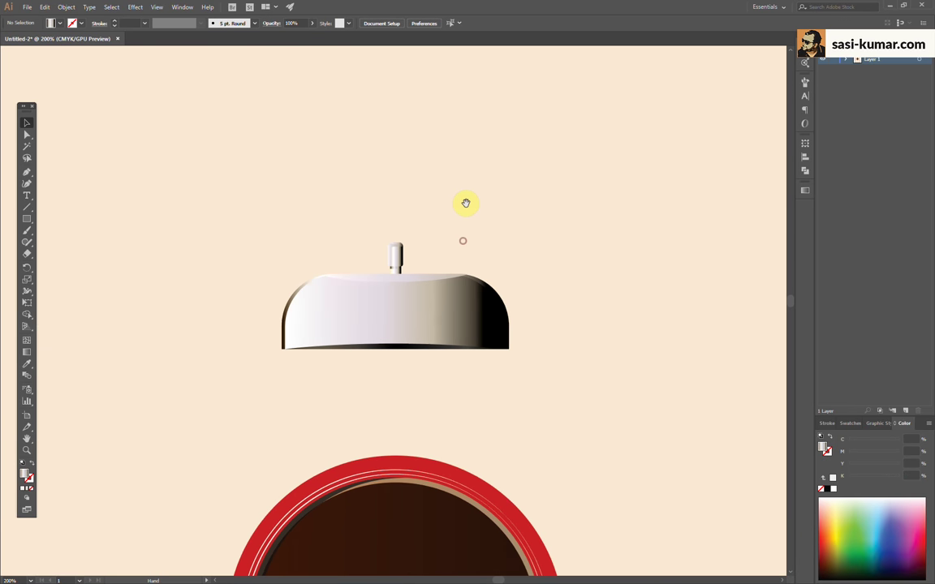
key("ctrl+plus")
key("ctrl+plus")
left_click(405, 213)
left_click(437, 99)
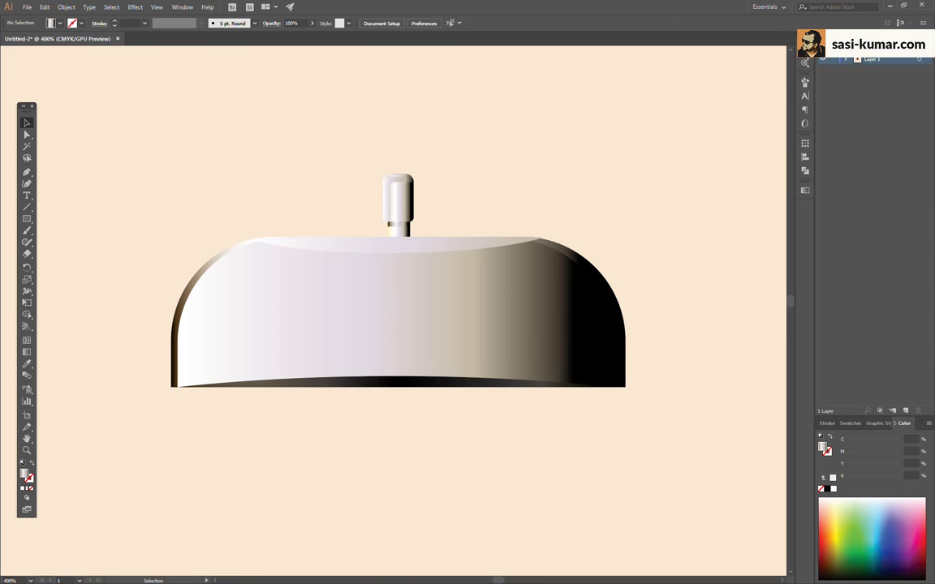
key("a")
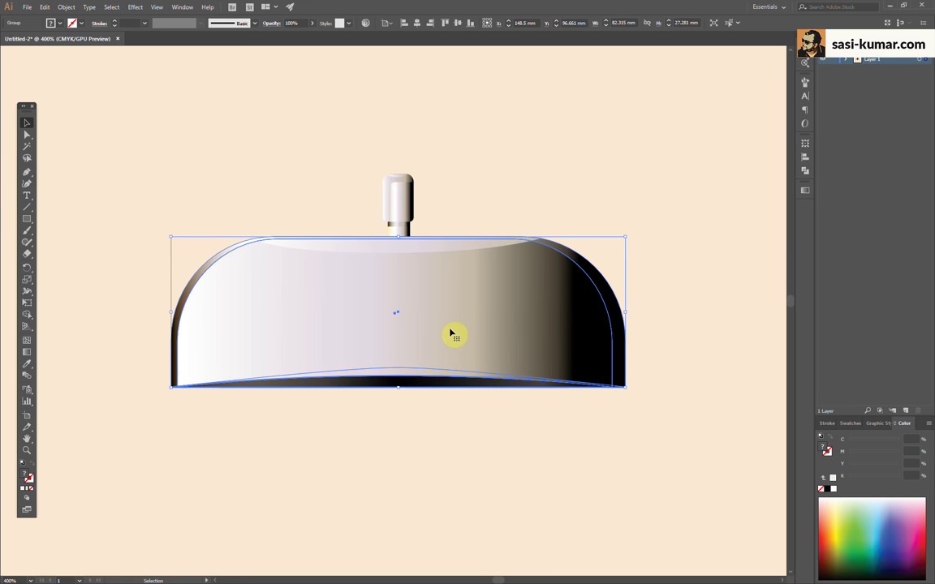
left_click(396, 316)
key("v")
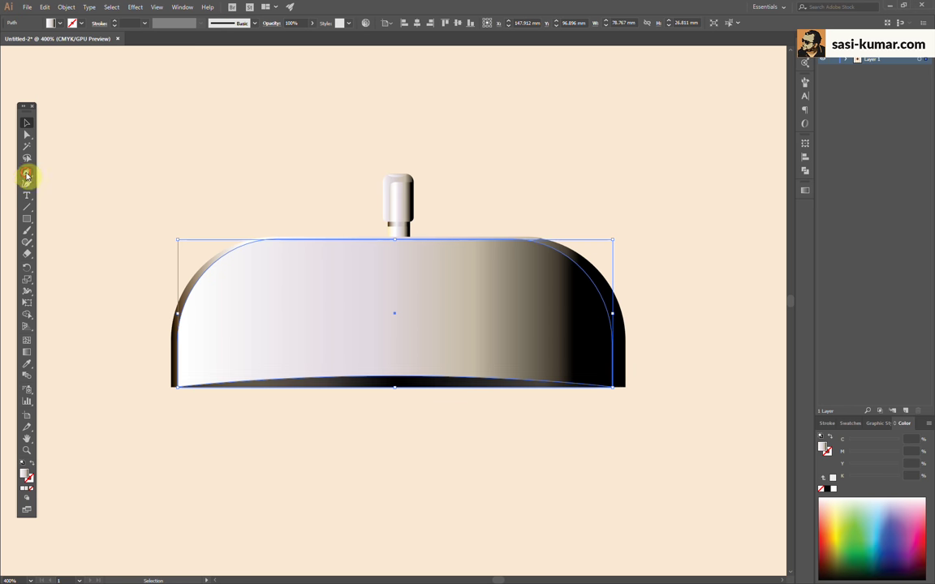
Draw a wavy Pen path across the dome's left and middle, with no fill
left_click(27, 174)
left_click(216, 233)
left_click_drag(340, 258, 423, 257)
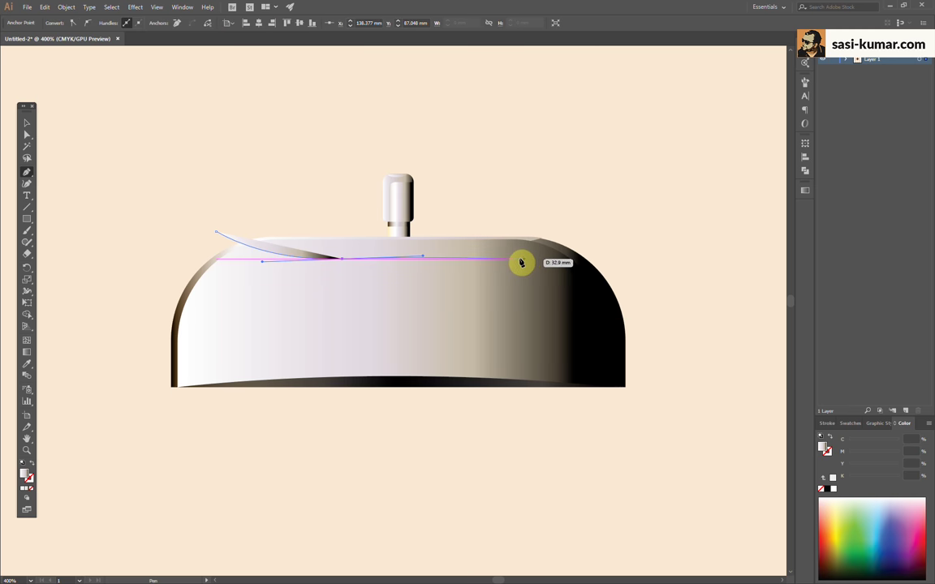
left_click_drag(522, 259, 554, 289)
mouse_move(503, 336)
left_mouse_down()
mouse_move(487, 438)
mouse_move(277, 474)
left_mouse_up()
key("Escape")
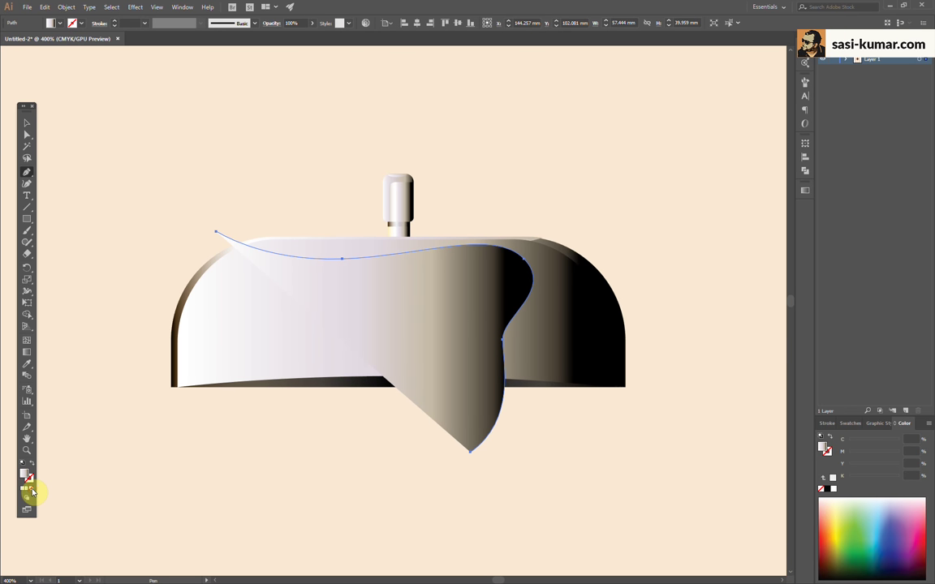
left_click(31, 490)
left_click(28, 136)
left_click_drag(503, 341, 499, 380)
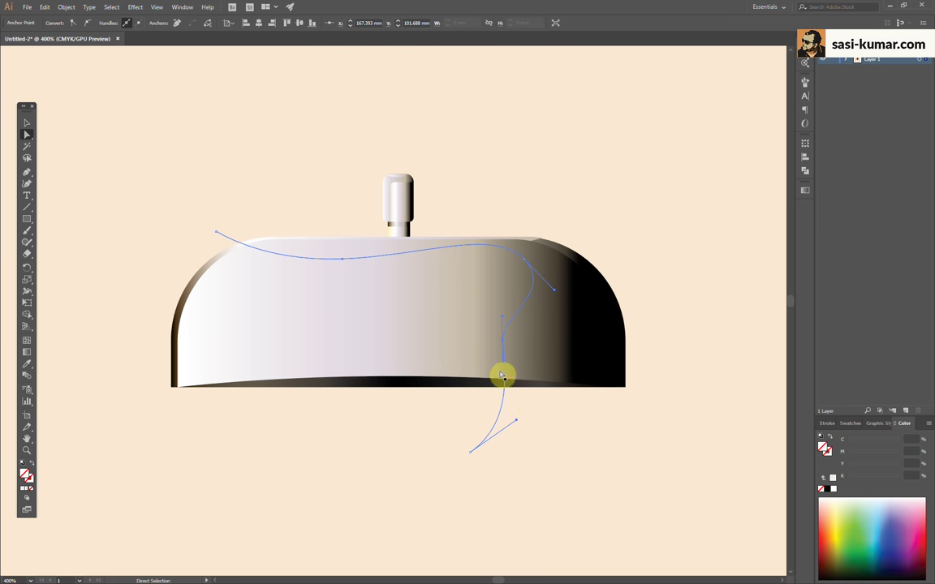
Pathfinder Divide the dome along the wavy path and select the highlight piece
left_click(27, 122)
left_click(374, 315, "shift")
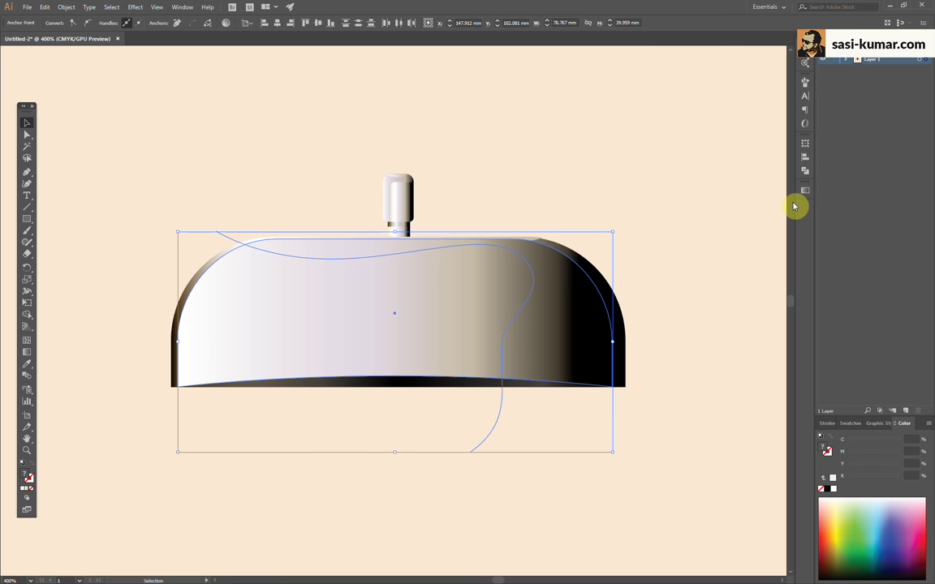
left_click(805, 170)
left_click(693, 187)
key("ctrl+shift+a")
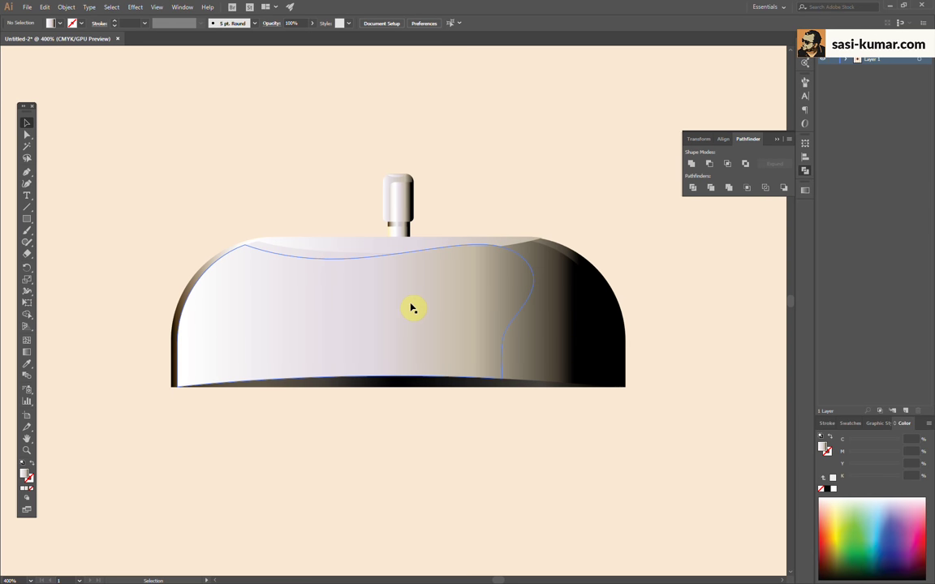
left_click(411, 307)
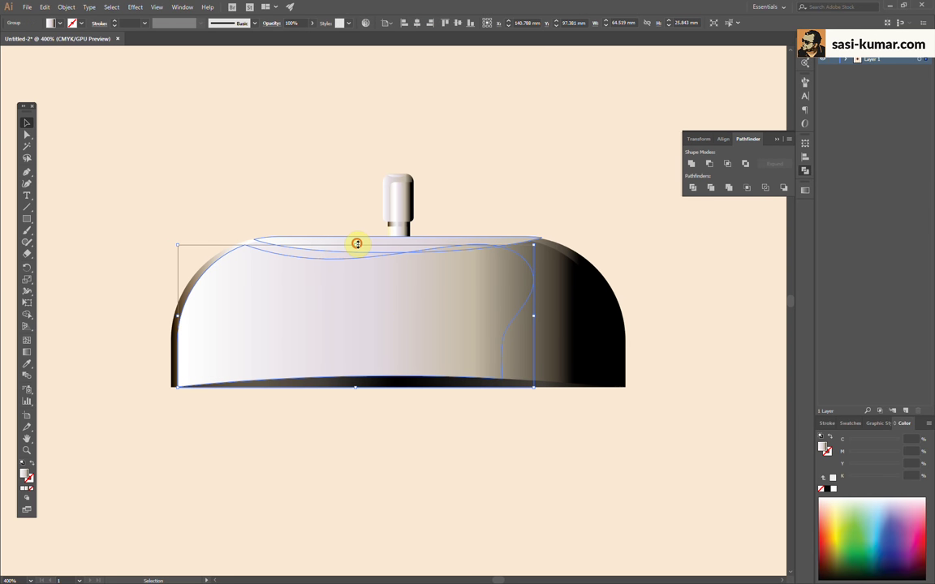
Fill the highlight piece white and set its opacity to 50%
left_click(22, 466)
left_click(254, 176)
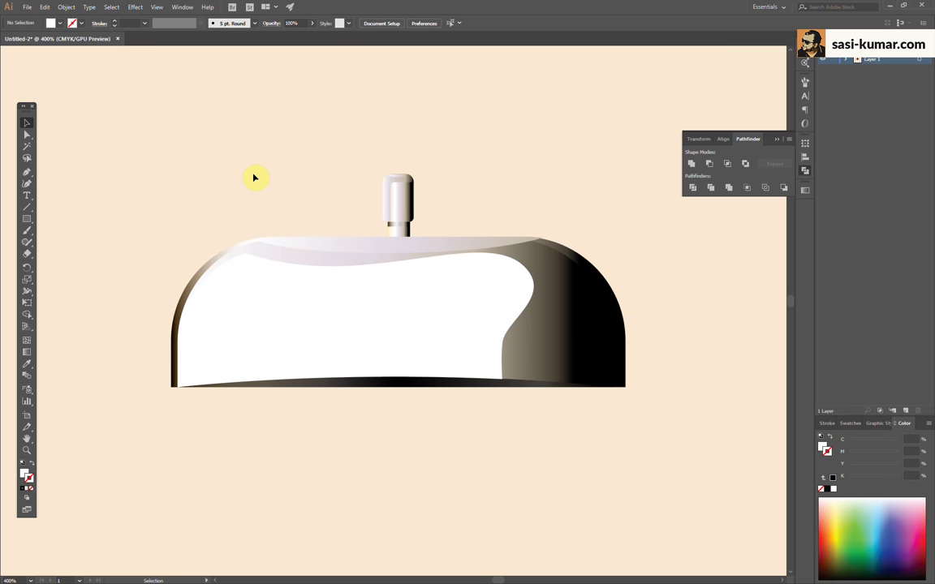
left_click(480, 320)
left_click(301, 23)
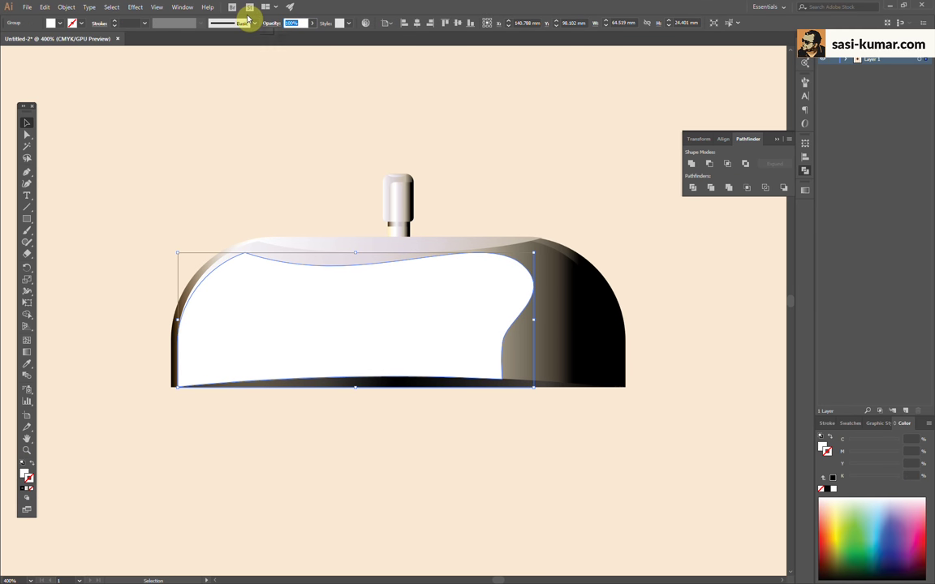
type("50")
key("Return")
left_click(560, 166)
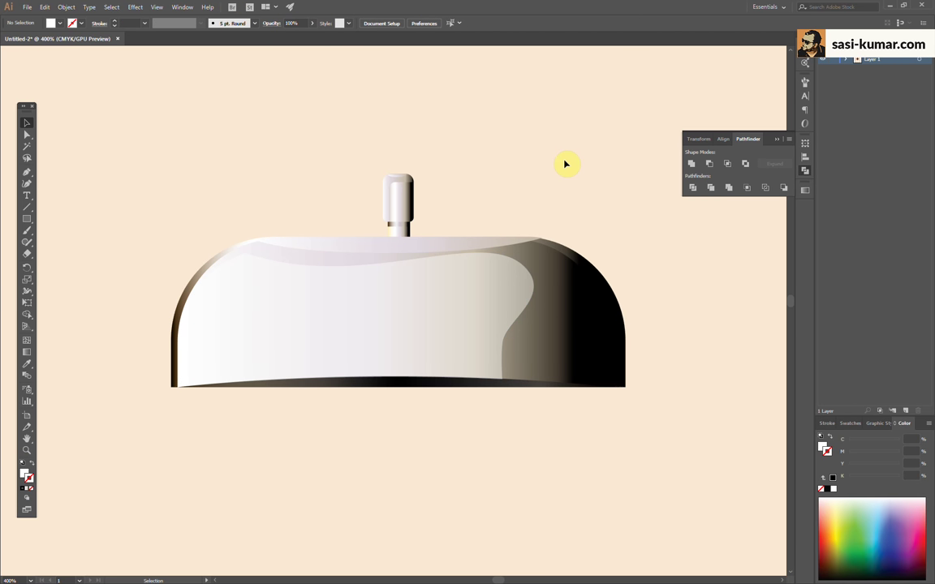
Raise the highlight's top anchors toward the dome top and round its upper-left corner
left_click(313, 292)
left_click(27, 136)
mouse_move(246, 255)
left_mouse_down()
mouse_move(276, 252)
mouse_move(299, 267)
left_mouse_up()
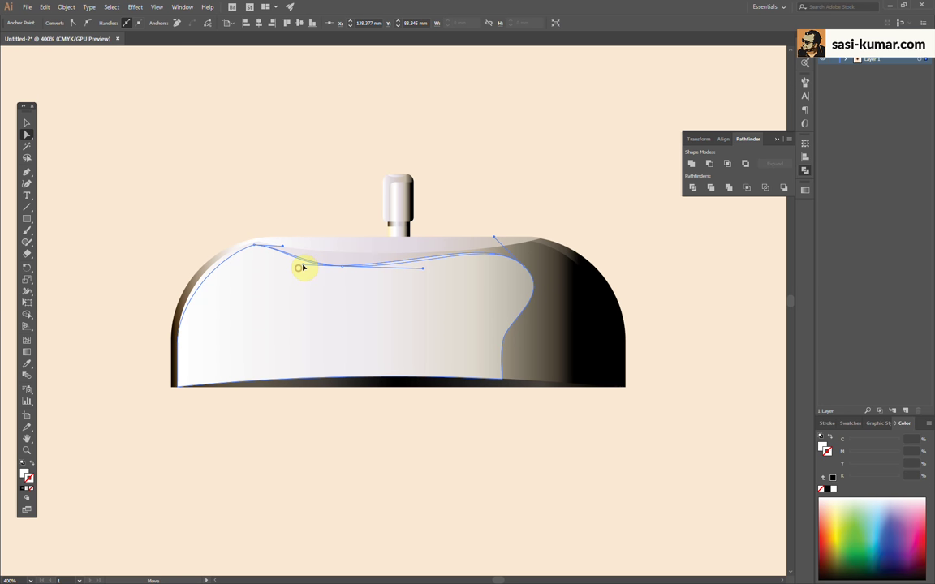
key("Up")
key("Up")
key("Up")
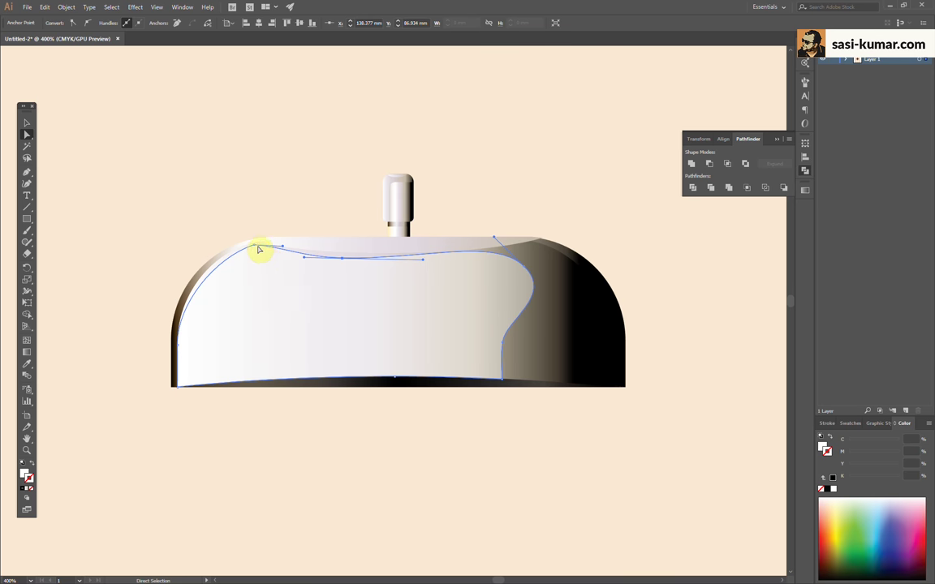
left_click(255, 246)
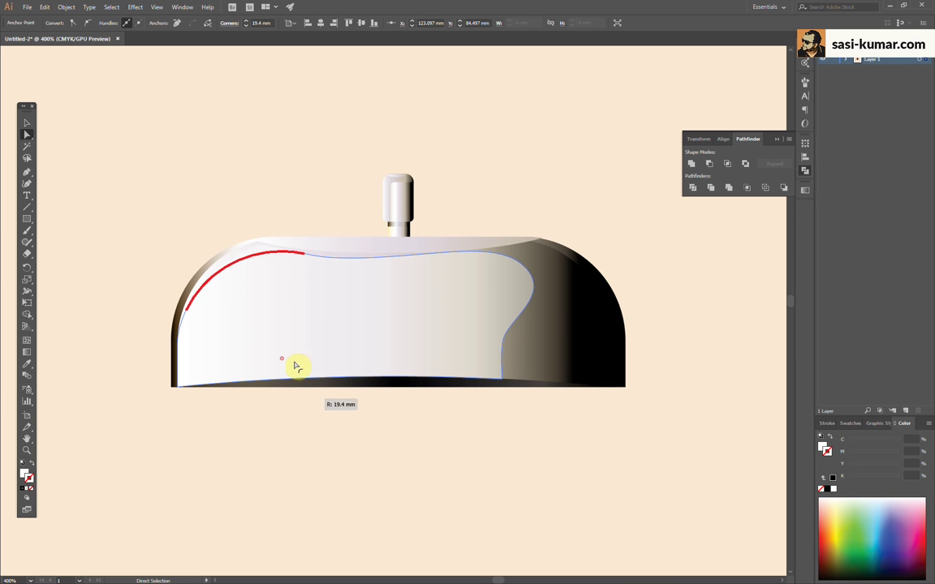
left_click_drag(261, 256, 274, 334)
left_click(27, 123)
left_click(240, 131)
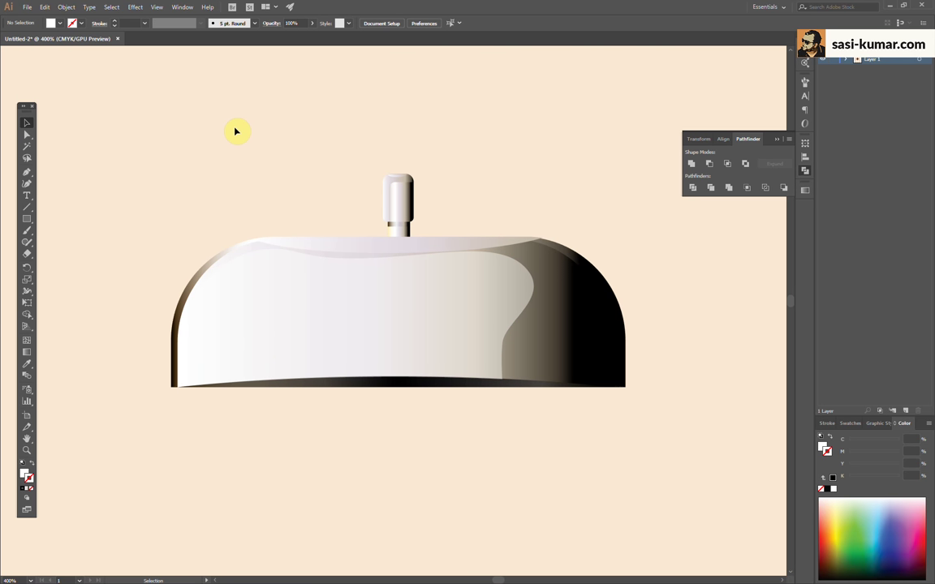
Add a white stop to the dome's gradient so pure white extends to 23.33%
left_click(256, 252)
left_click(27, 125)
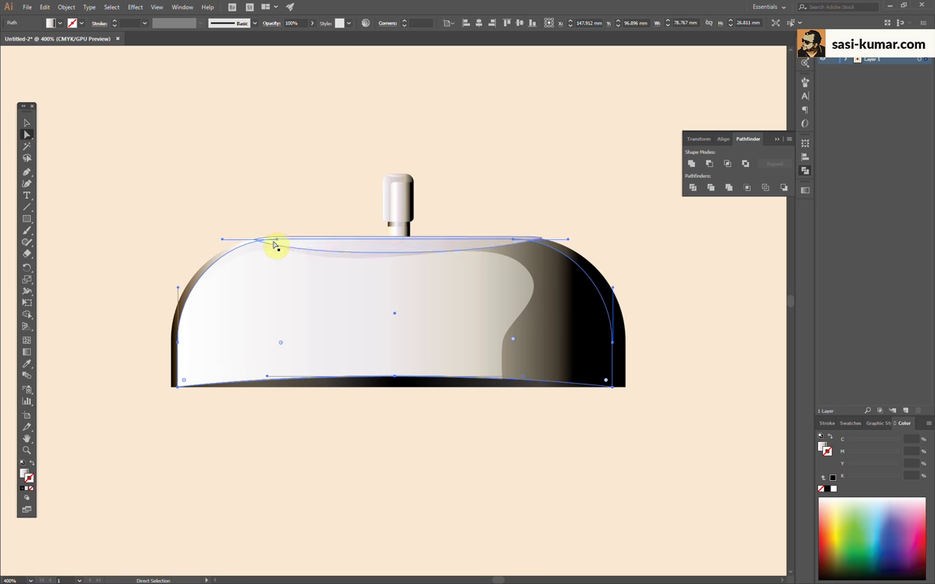
key("ctrl+shift+a")
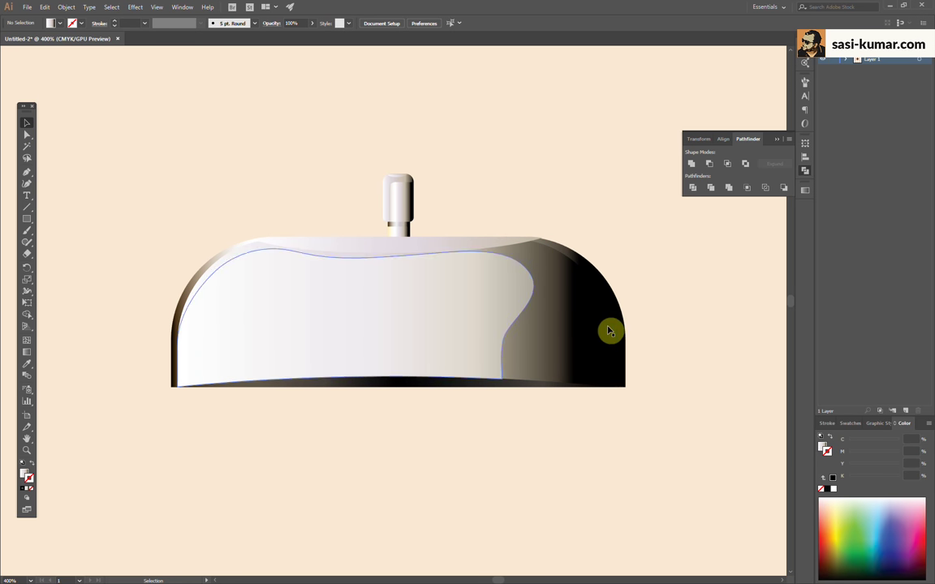
left_click(576, 323)
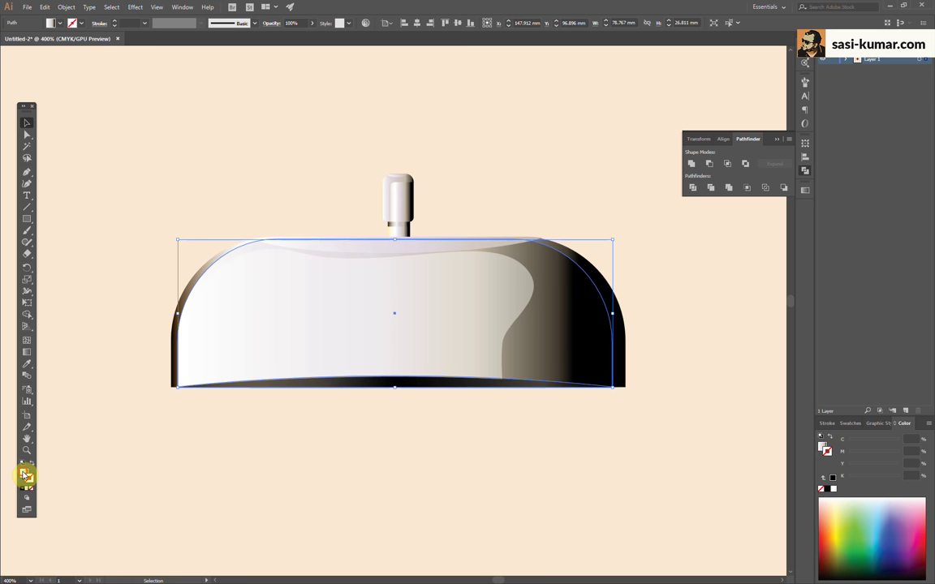
left_click(806, 189)
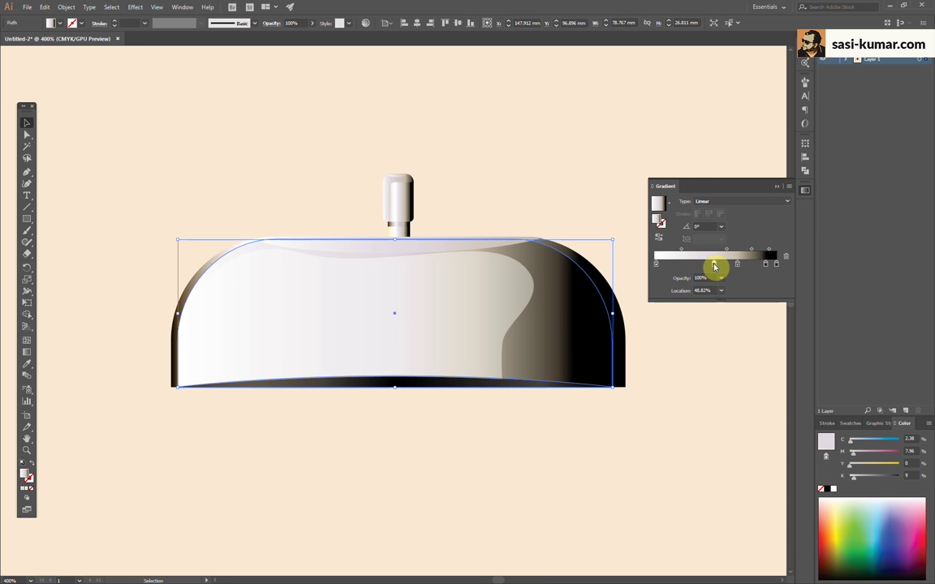
left_click(668, 265)
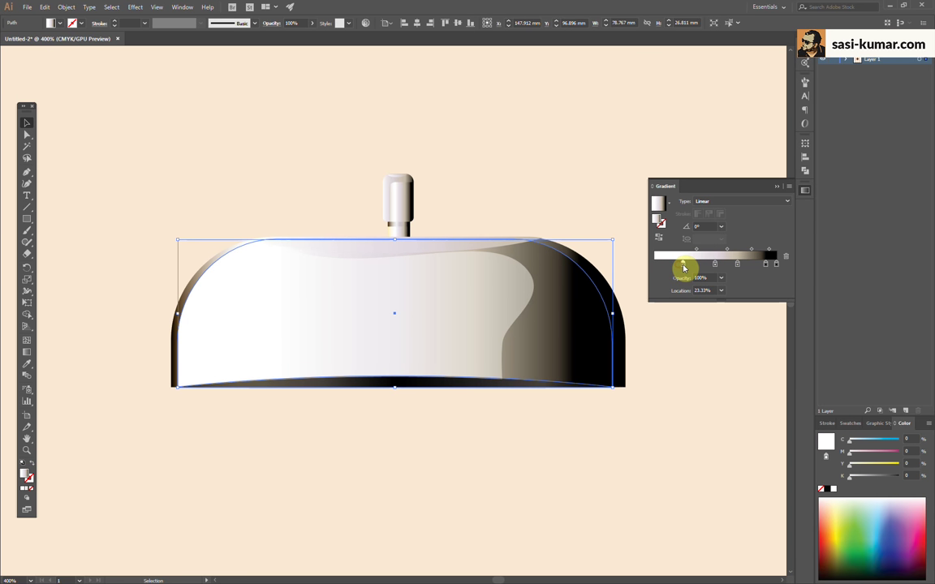
left_click(617, 187)
Draw a small stem rectangle with the knob's metallic gradient and move it under the rim
key("ctrl+0")
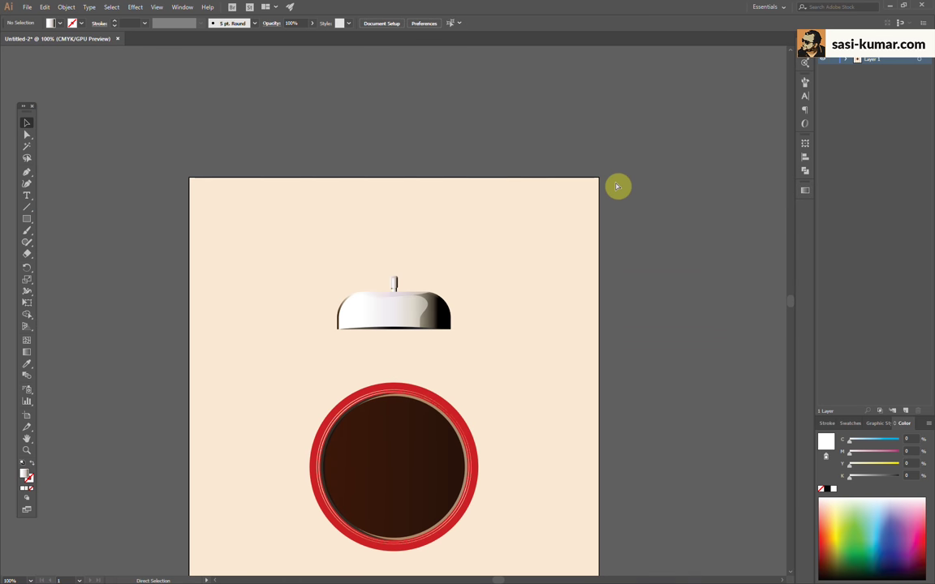
key("ctrl+plus")
key("ctrl+plus")
key("ctrl+plus")
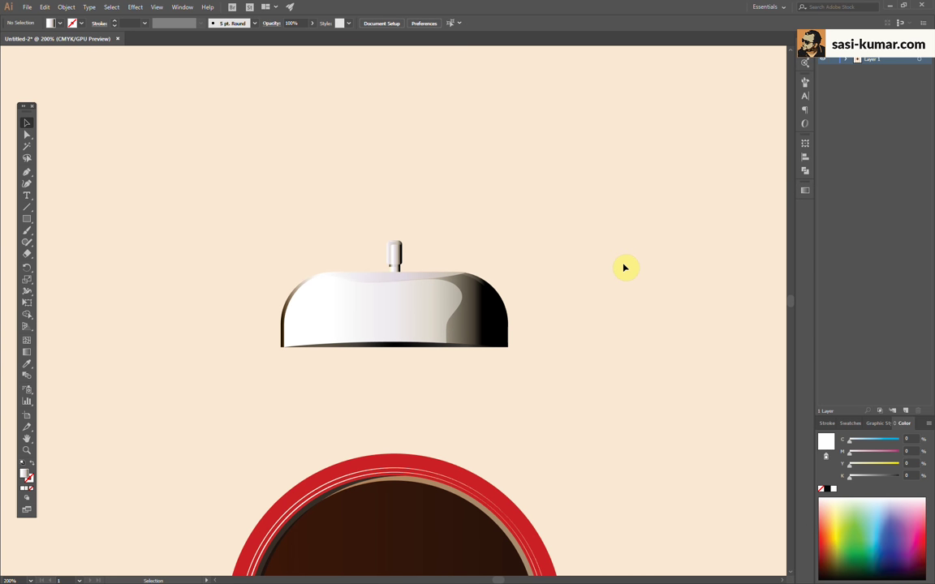
left_click_drag(406, 333, 417, 357)
key("i")
left_click(411, 245)
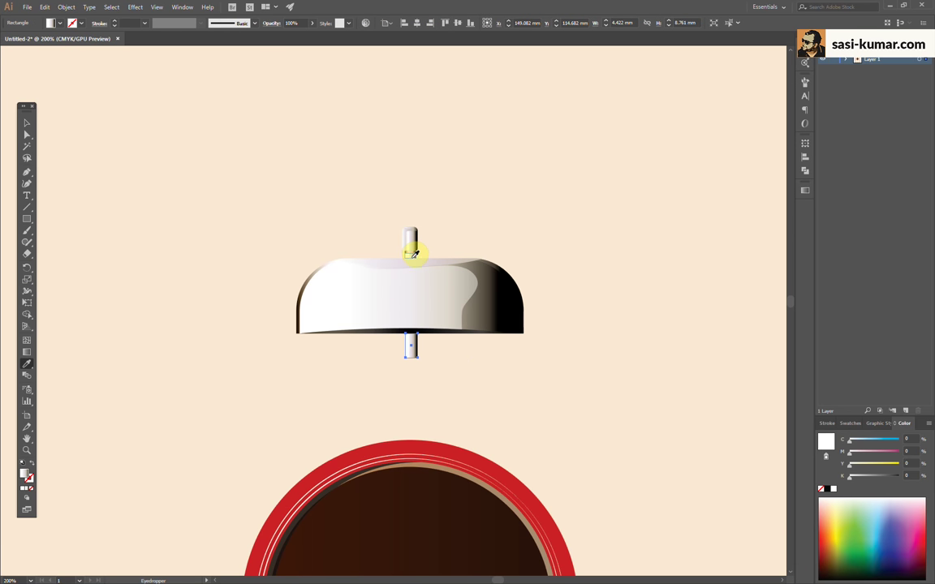
key("v")
key("ctrl+plus")
key("ctrl+plus")
key("ctrl+plus")
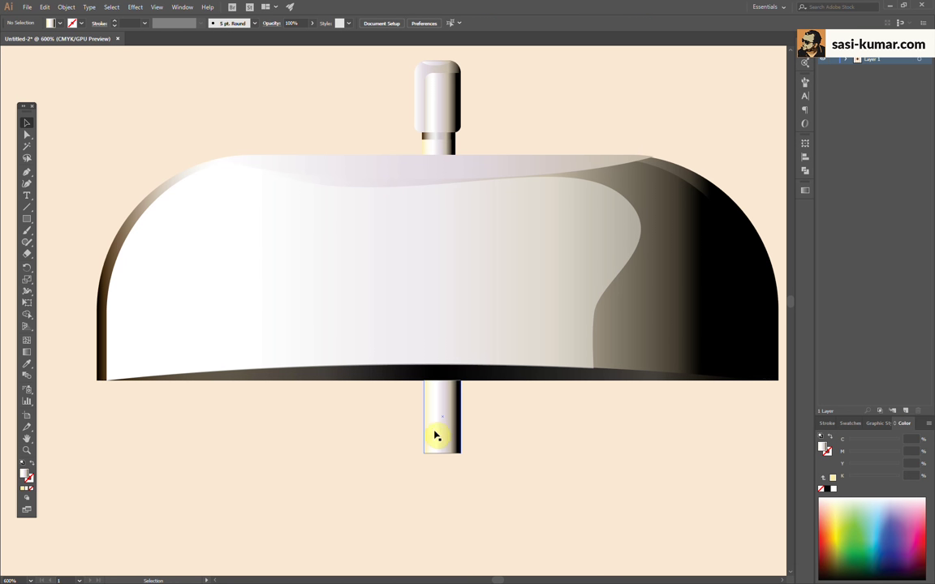
left_click_drag(437, 434, 438, 418)
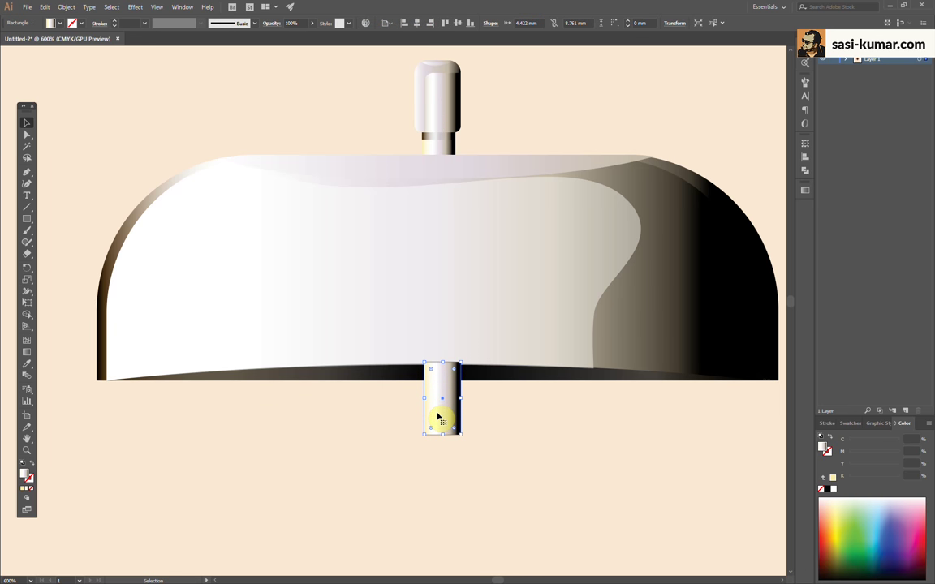
Ungroup the dome's pieces, undoing an accidental rim band move
double_click(442, 382)
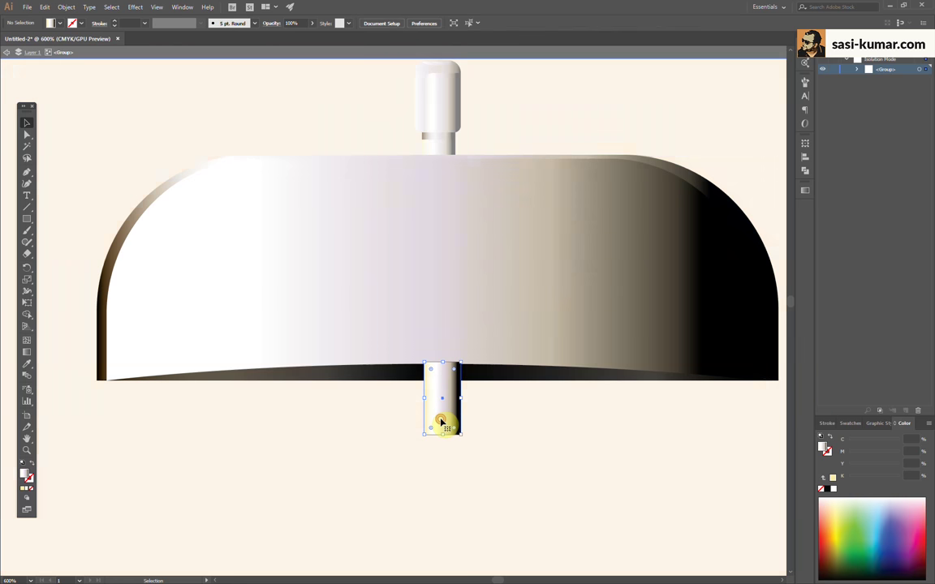
double_click(421, 445)
left_click(434, 377)
right_click(434, 376)
left_click(483, 445)
left_click_drag(442, 378, 444, 432)
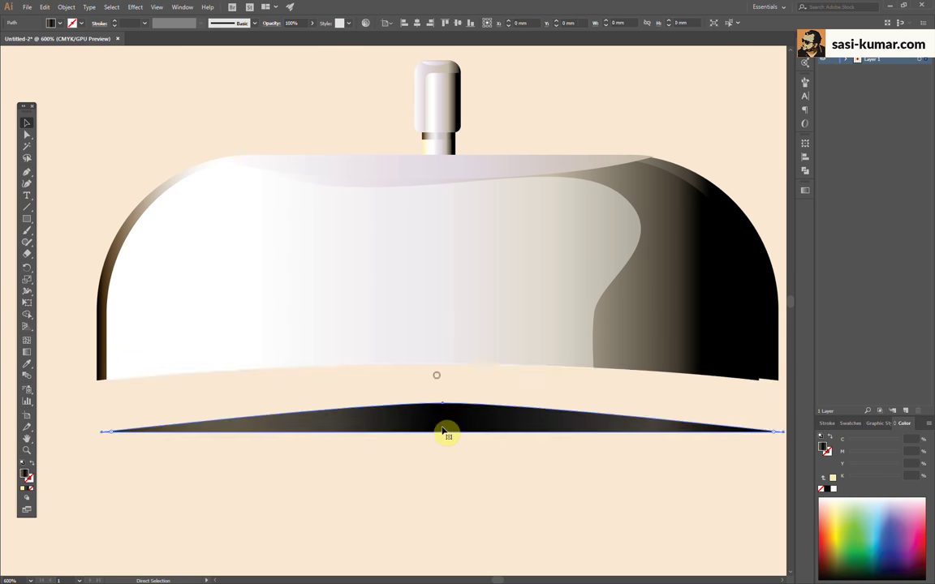
key("ctrl+z")
key("ctrl+f")
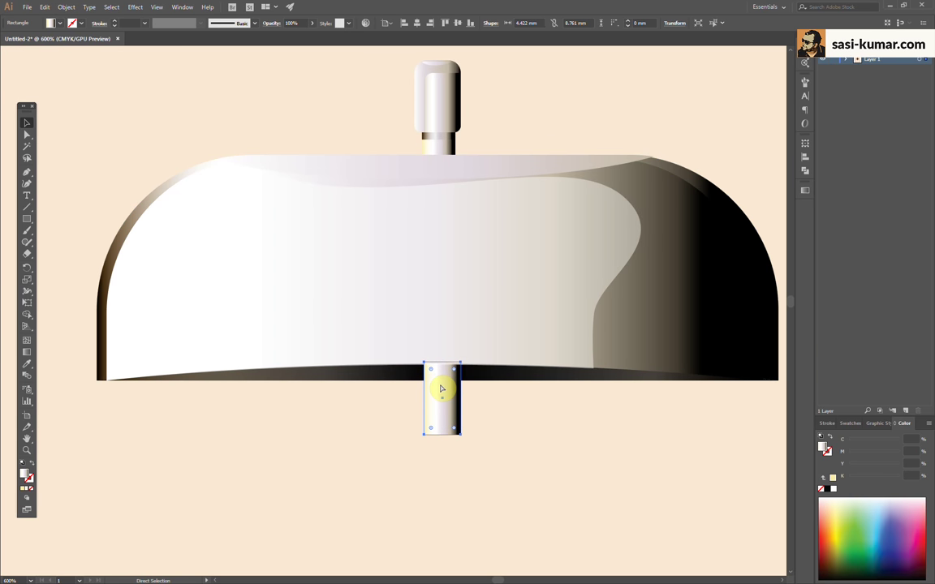
Shorten the stem slightly below the rim and zoom in close on it
left_click(477, 480)
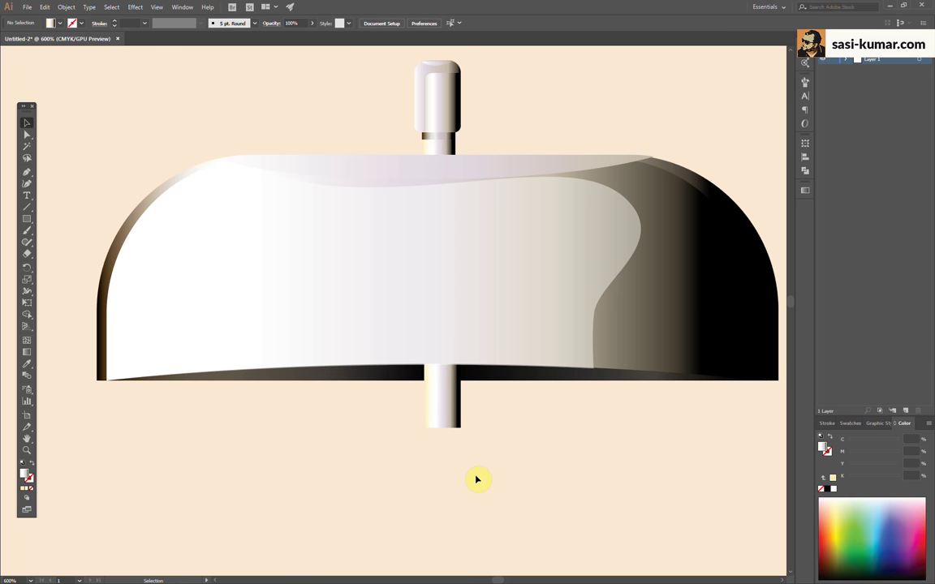
left_click(447, 418)
left_click_drag(443, 428, 441, 419)
left_click(508, 438)
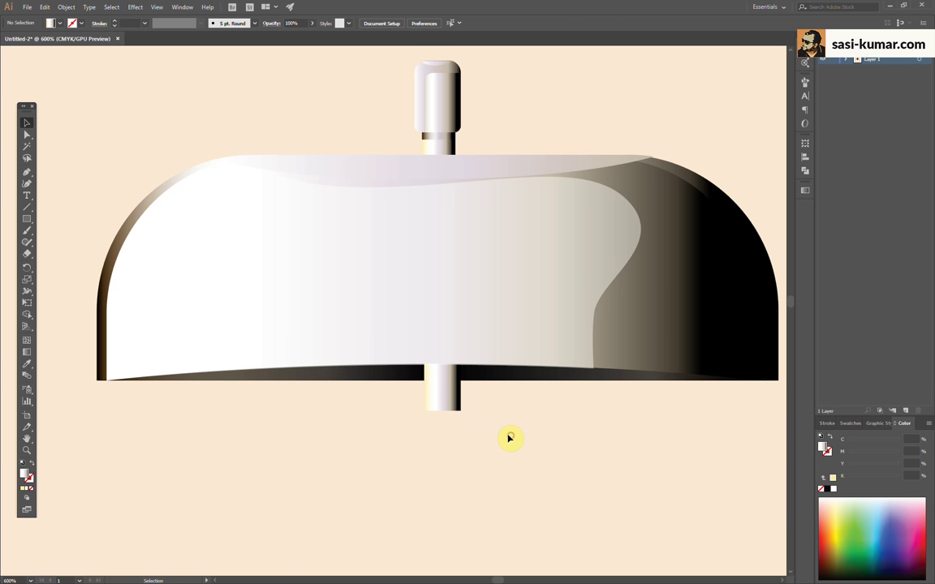
key("ctrl+plus")
key("ctrl+plus")
key("ctrl+plus")
left_click_drag(493, 466, 376, 293)
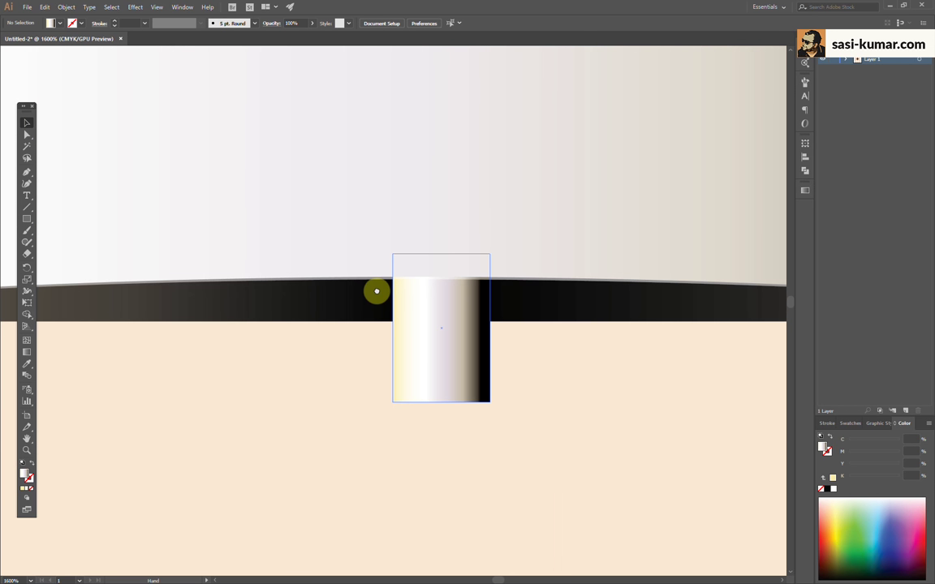
Draw two horizontal lines across the stem and Pathfinder Divide it into bands
left_click(449, 397)
left_click(29, 209)
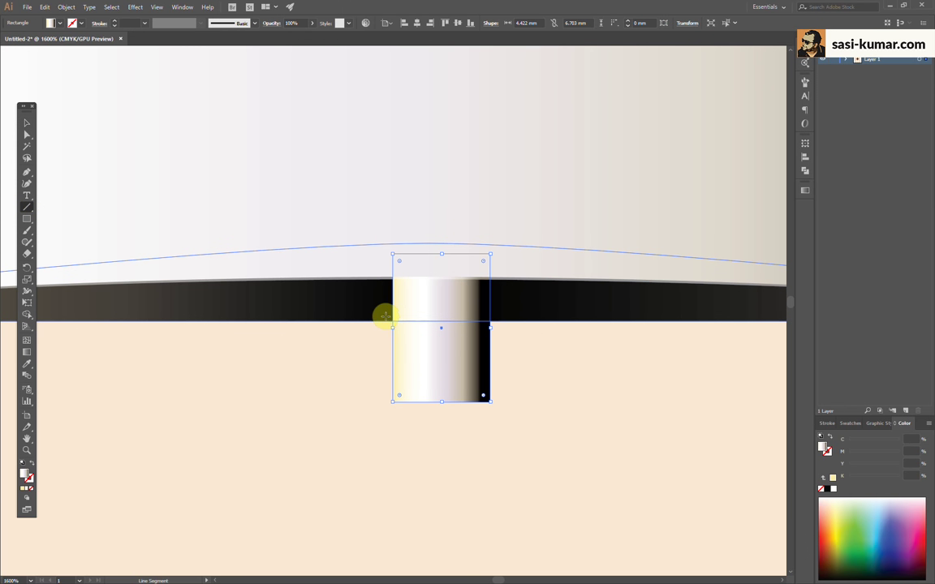
left_click_drag(383, 316, 504, 316)
left_click_drag(382, 356, 510, 356)
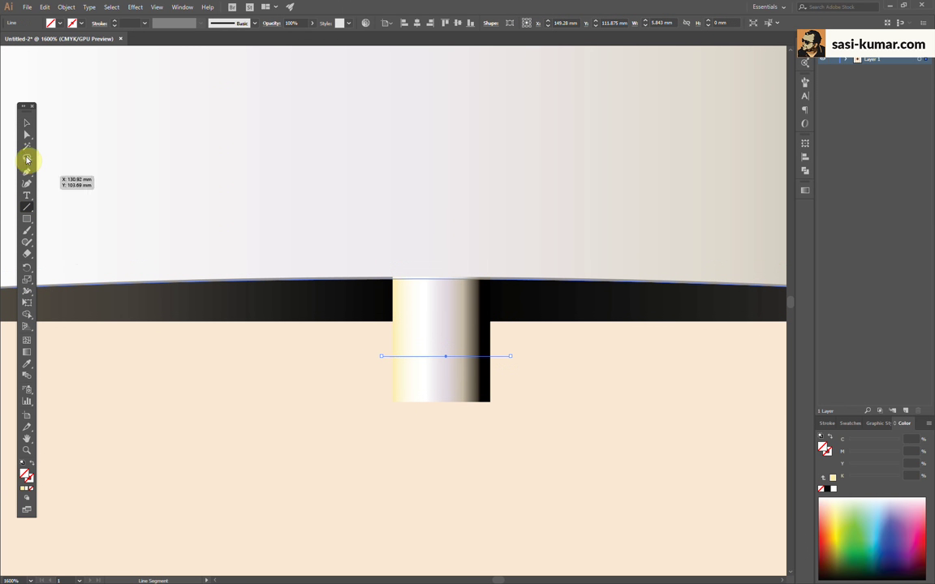
left_click(27, 122)
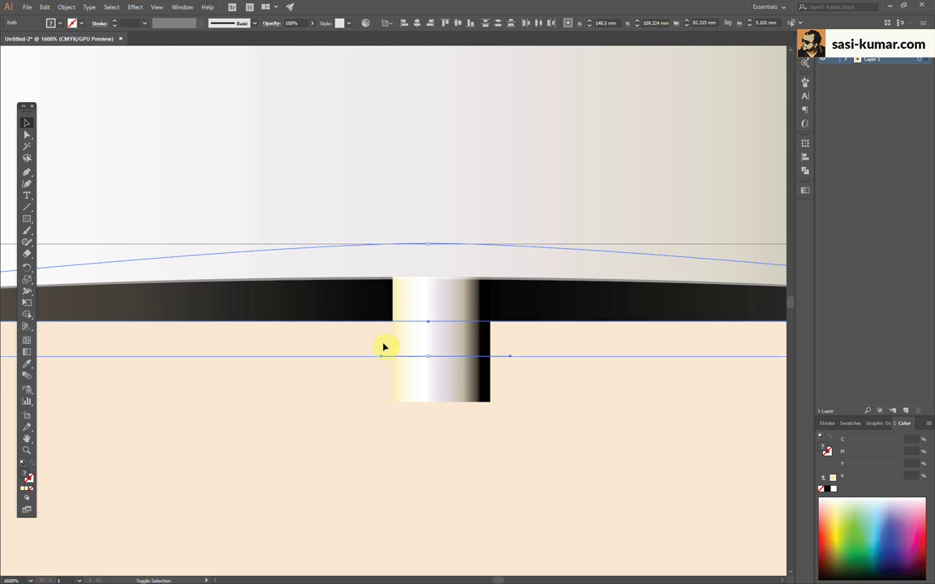
left_click(440, 382)
left_click(448, 477)
left_click_drag(389, 453, 563, 306)
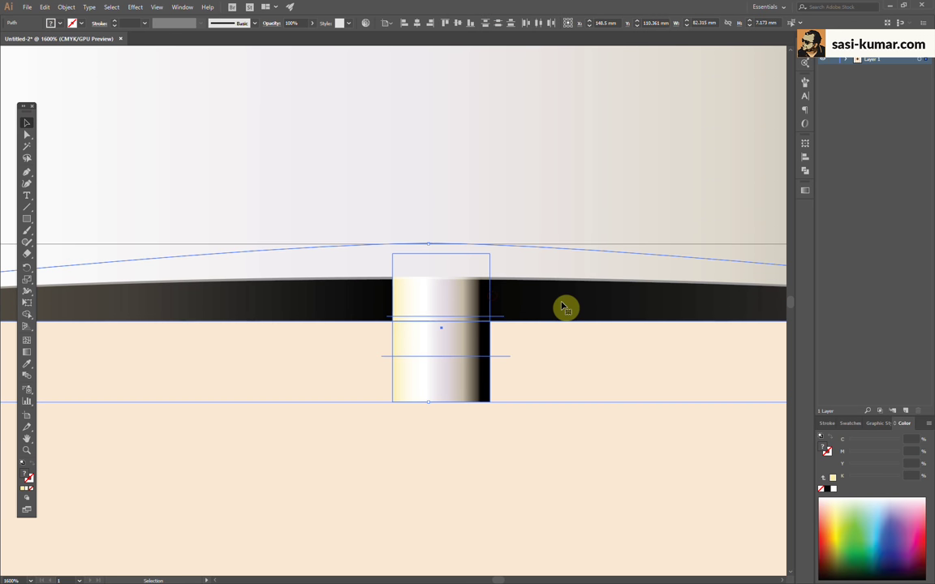
left_click(805, 170)
left_click(693, 187)
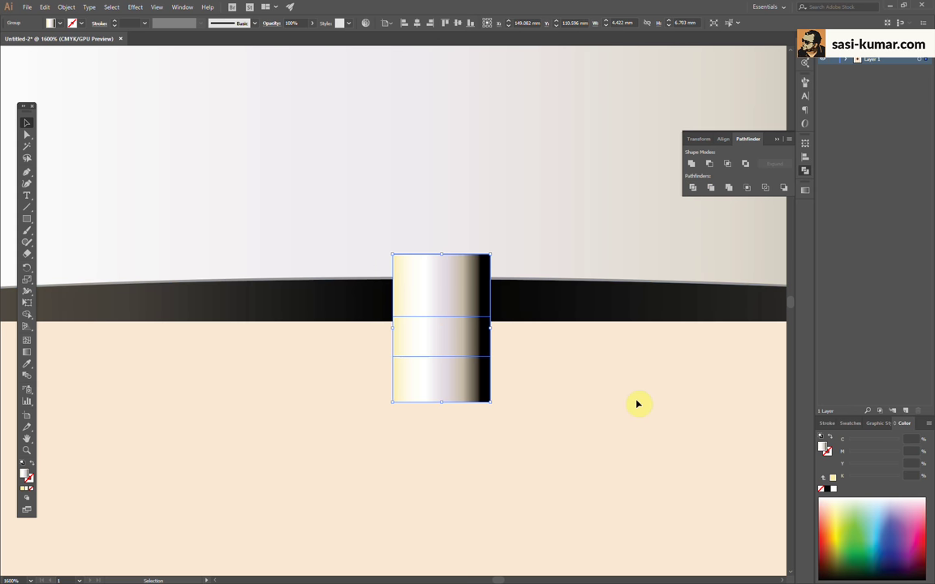
Darken the stem piece's left gradient stop to 48% black and set the second stop light grey
key("a")
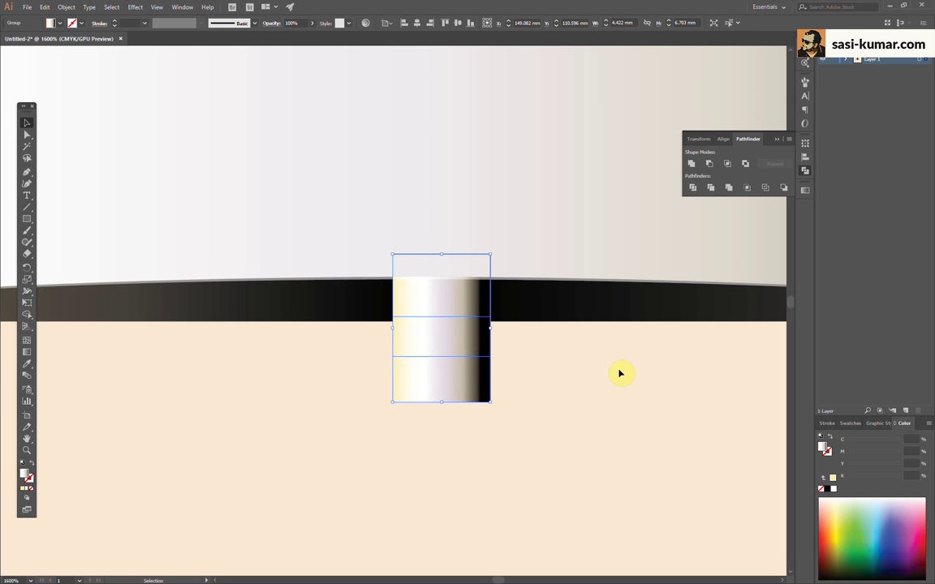
left_click(620, 374)
key("v")
left_click(463, 384)
left_click(805, 189)
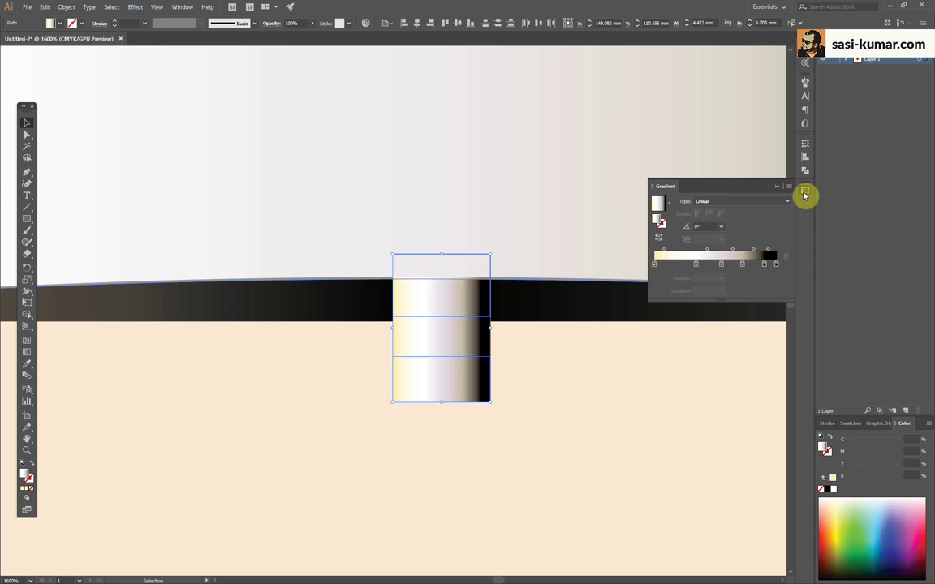
double_click(656, 264)
mouse_move(701, 338)
left_mouse_down()
mouse_move(717, 338)
mouse_move(705, 344)
left_mouse_up()
left_click(697, 265)
left_click(776, 187)
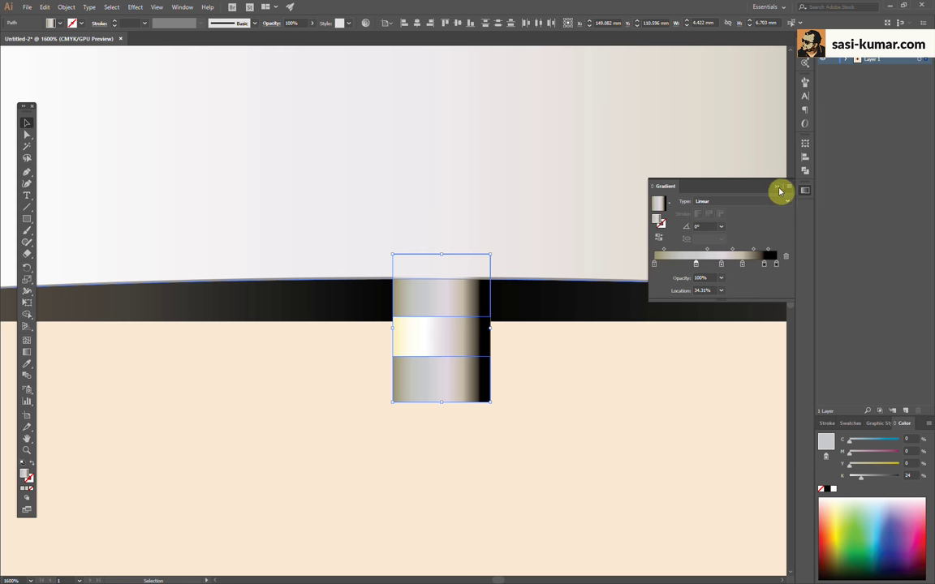
left_click(625, 396)
Darken the other stem piece's first gradient stop to 65% black, then select the whole bell
scroll(597, 420, "up", 6)
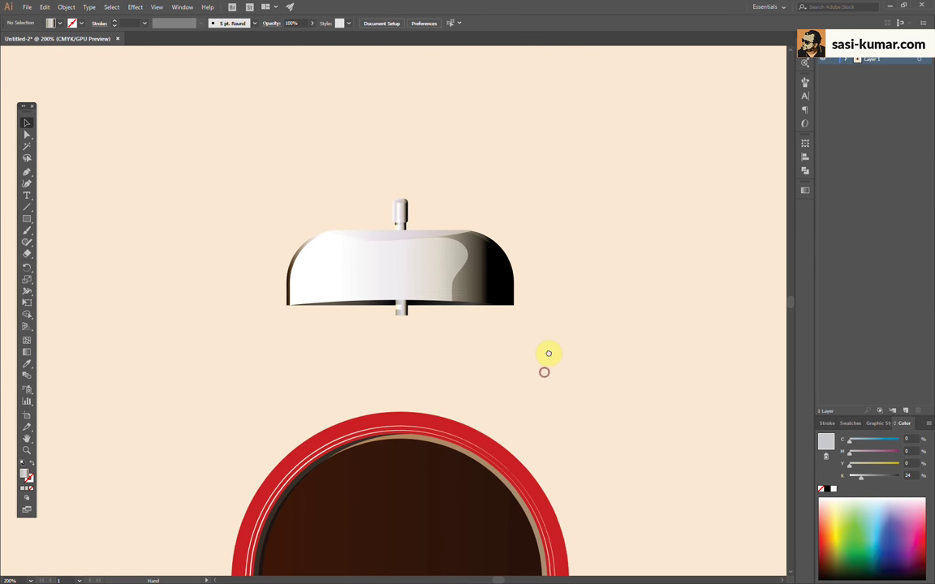
left_click_drag(548, 354, 549, 355)
left_click(404, 294)
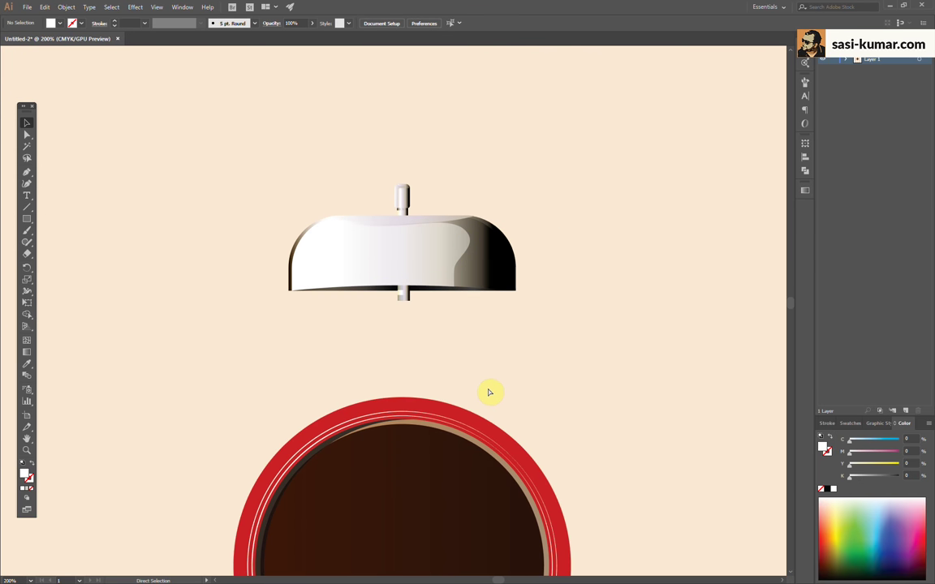
key("ctrl+plus")
key("ctrl+plus")
key("ctrl+plus")
left_click(803, 192)
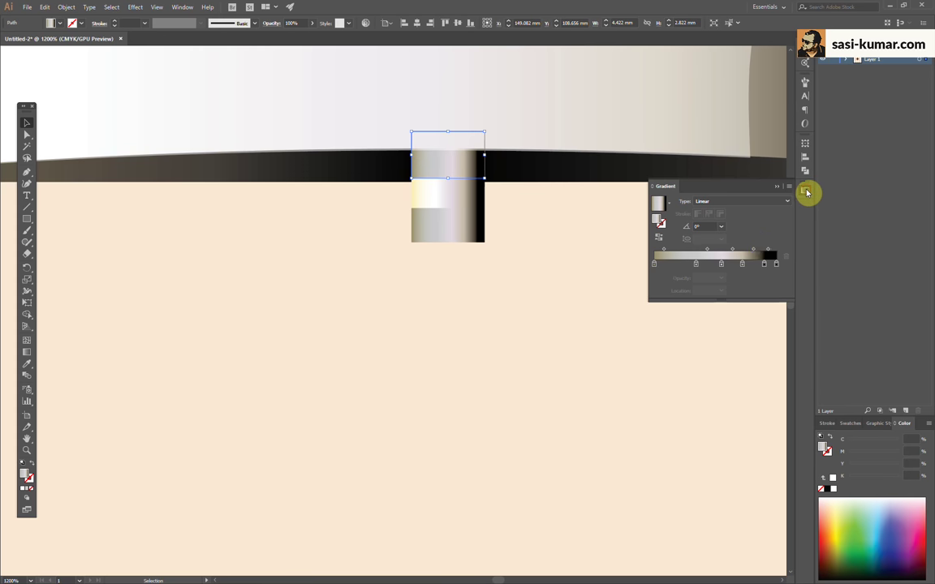
left_click(665, 264)
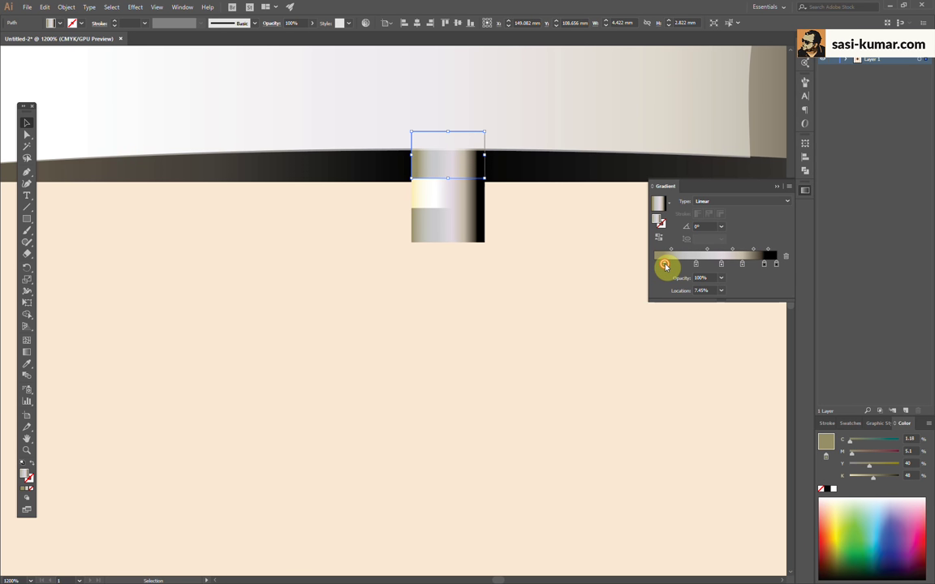
double_click(665, 265)
left_click_drag(718, 340, 725, 340)
left_click(777, 194)
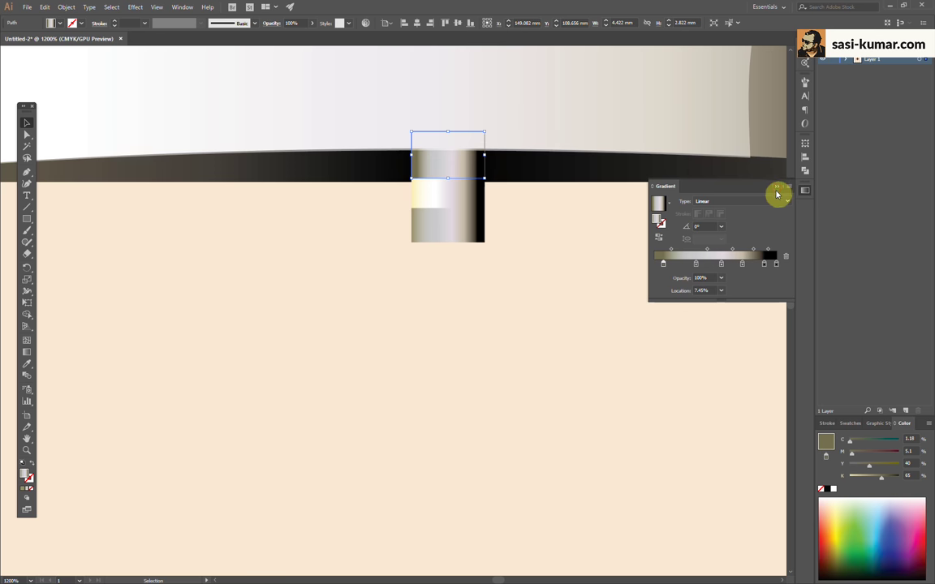
left_click(434, 308)
scroll(428, 360, "down", 5)
left_click_drag(428, 359, 449, 329)
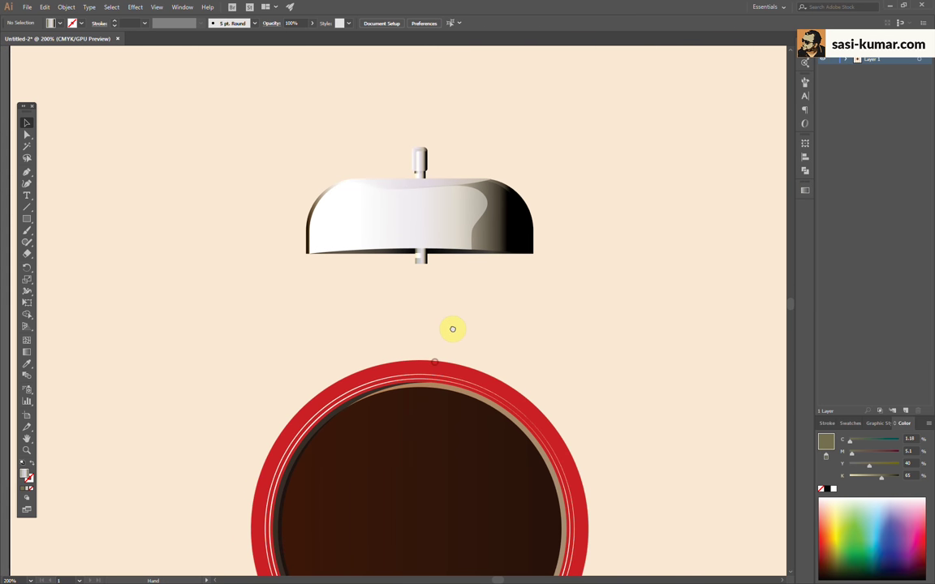
left_click_drag(573, 317, 176, 138)
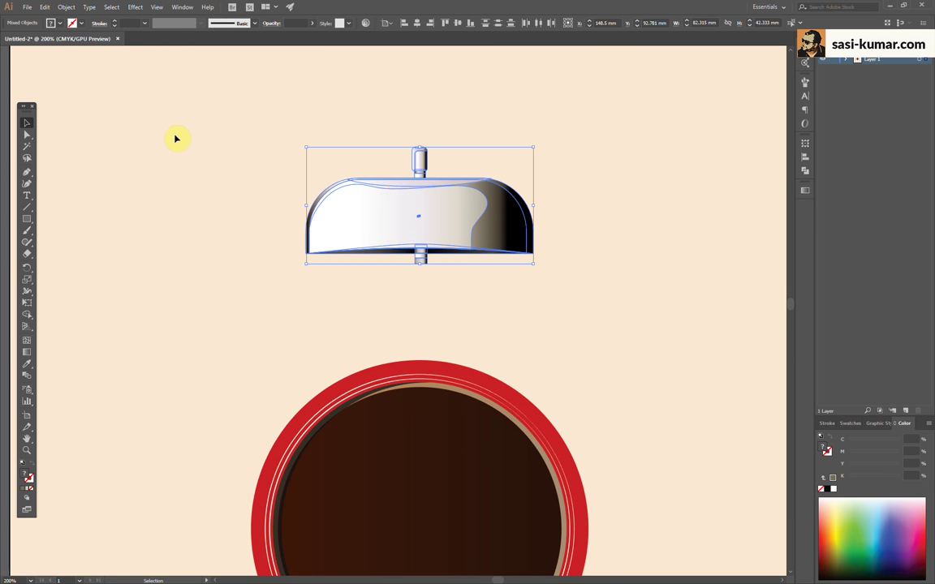
Rotate the bell group by 45°
left_click(207, 192)
key("ctrl+1")
left_click(397, 266)
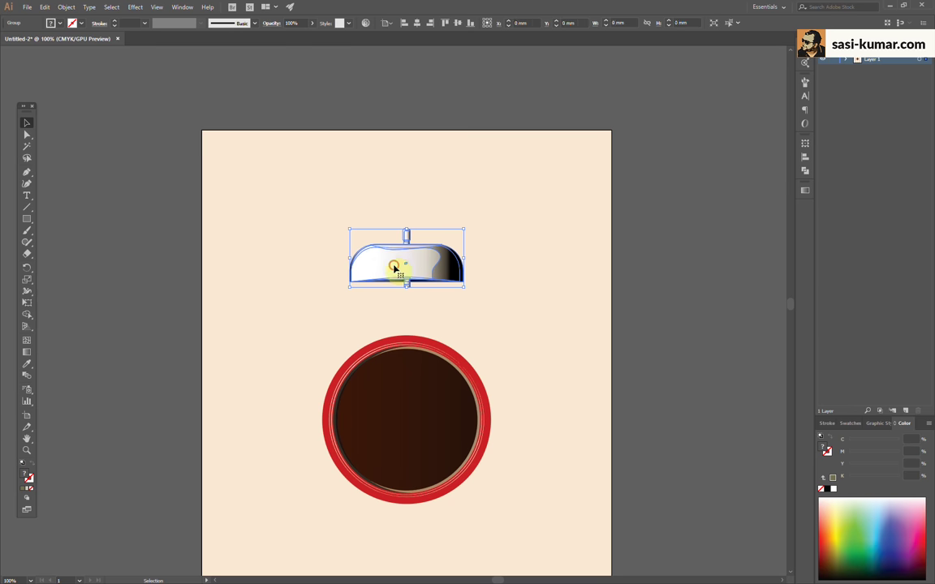
double_click(27, 266)
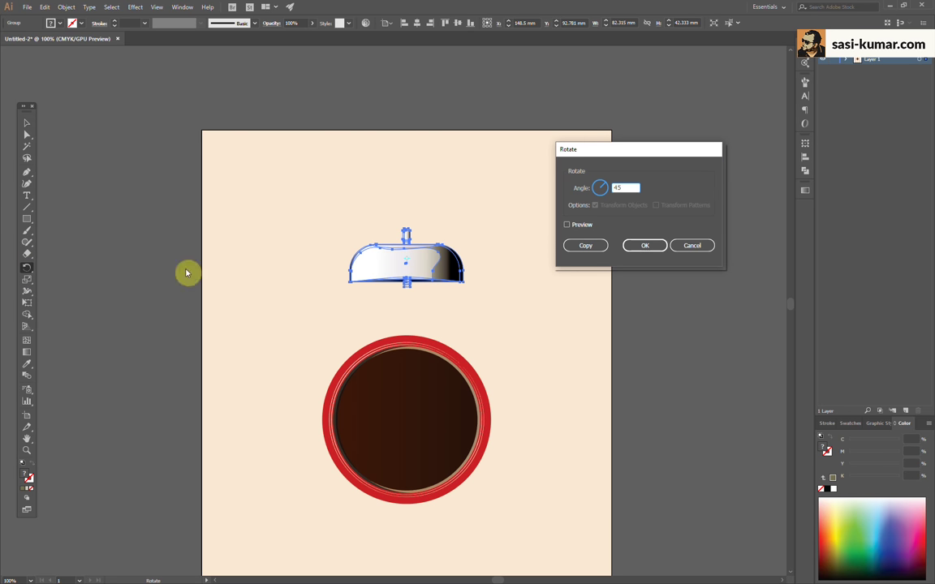
left_click(644, 246)
left_click(26, 123)
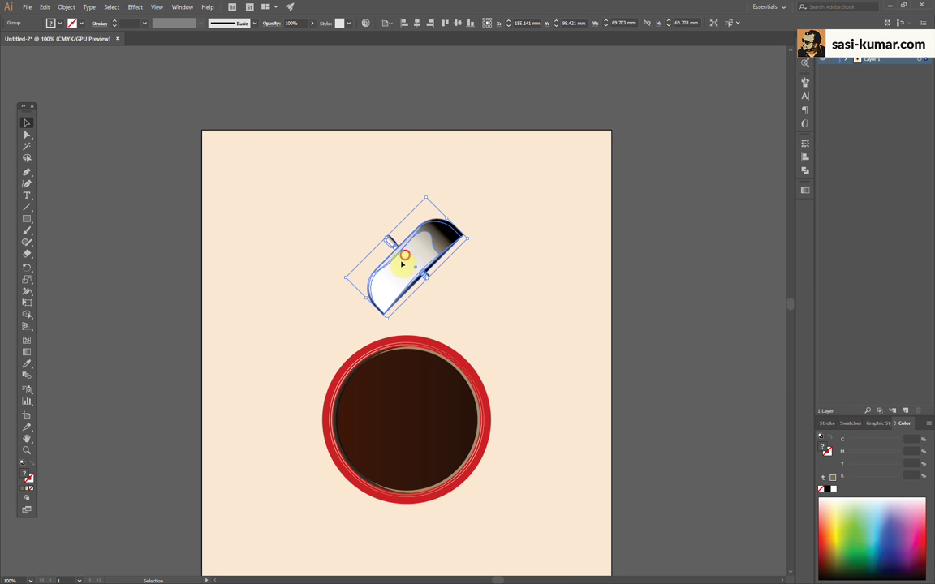
Move the bell onto the cup's upper-left rim and tilt it slightly further
left_click_drag(401, 263, 331, 337)
left_click(469, 226)
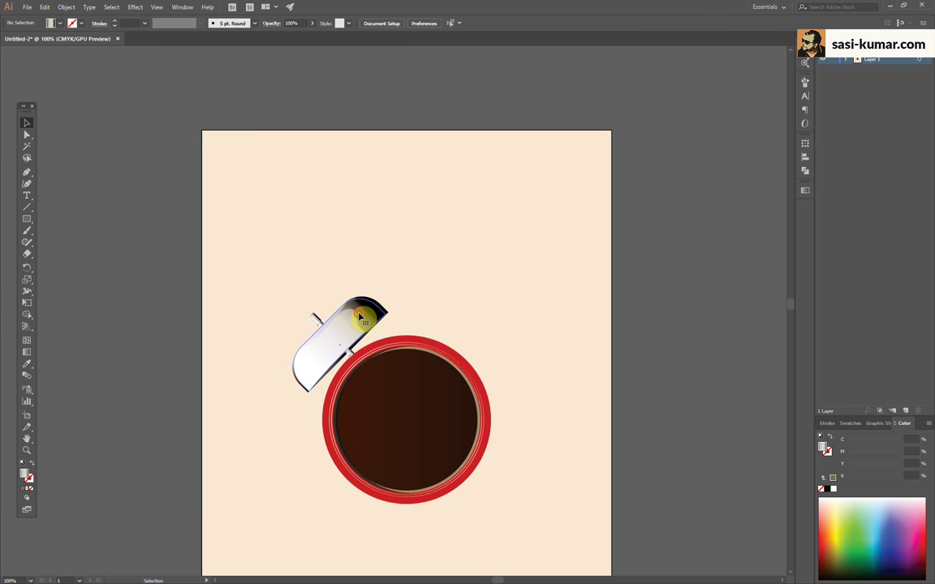
left_click(361, 318)
left_click_drag(340, 274, 351, 278)
left_click(350, 278)
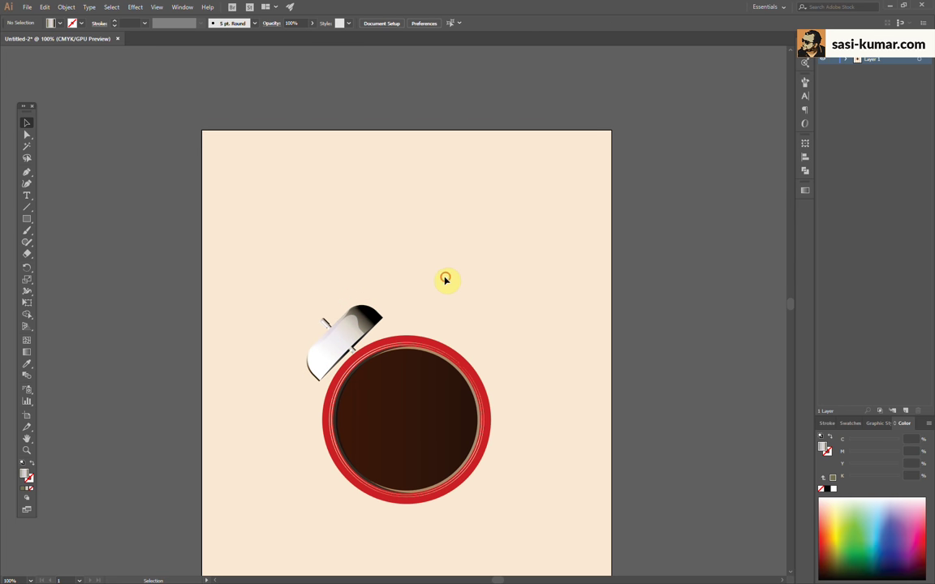
Nudge the bell slightly right and down to rest on the rim, then view the whole artboard
key("ctrl+equal")
key("ctrl+equal")
key("ctrl+equal")
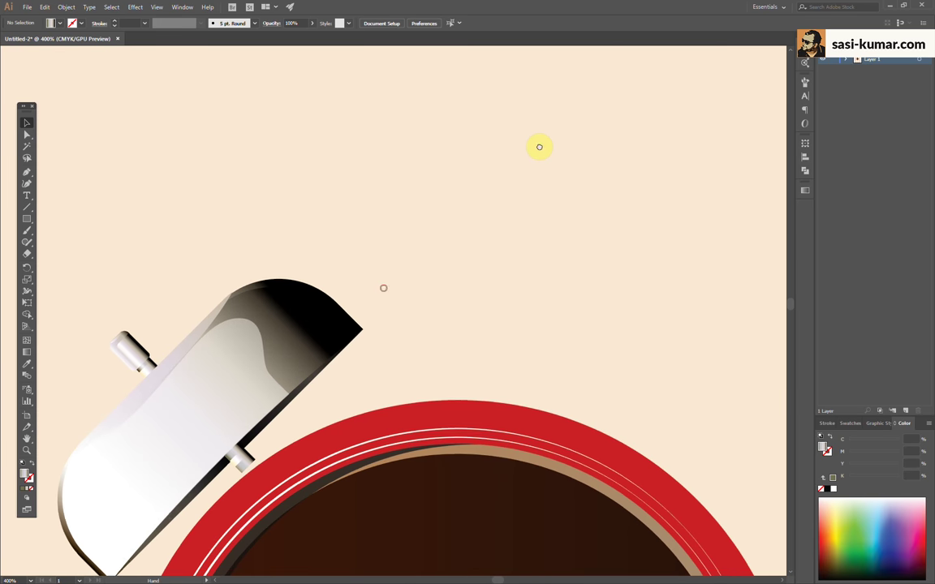
scroll(487, 202, "down", 3)
scroll(487, 203, "left", 3)
left_click_drag(438, 211, 442, 213)
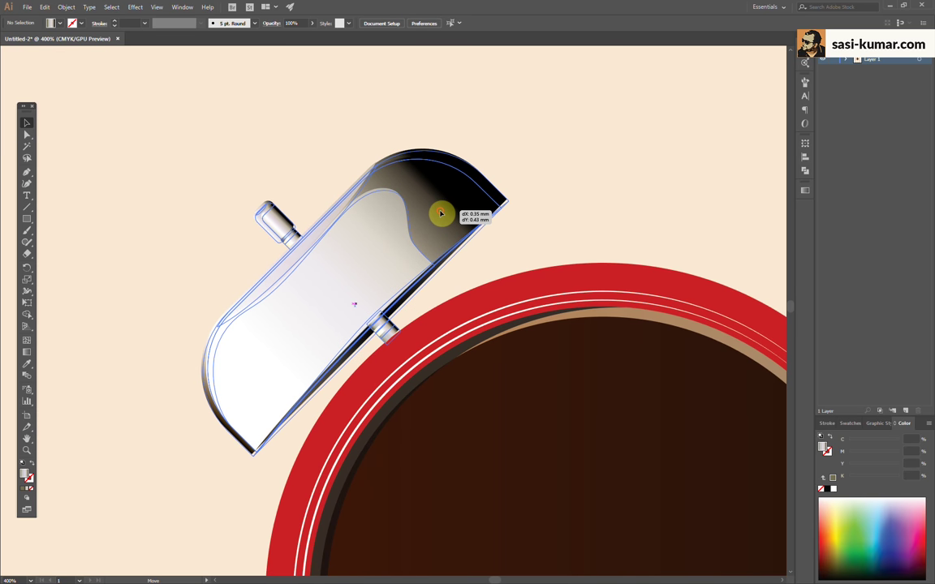
left_click(691, 187)
key("ctrl+minus")
key("ctrl+minus")
key("ctrl+minus")
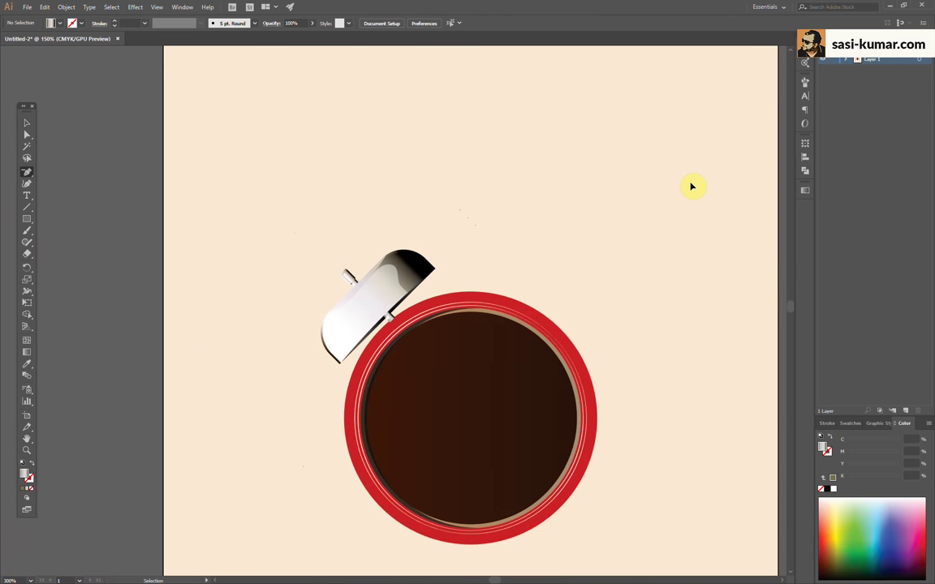
key("ctrl+minus")
key("minus")
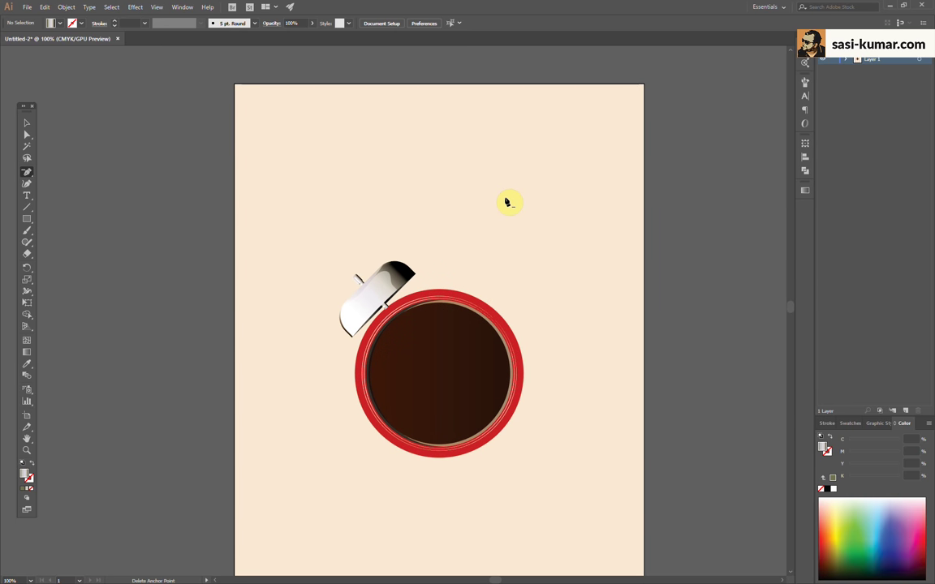
left_click(400, 287)
Make a vertically reflected copy of the bell and try moving it right, undoing an accidental move
left_click(547, 308)
left_click(349, 308)
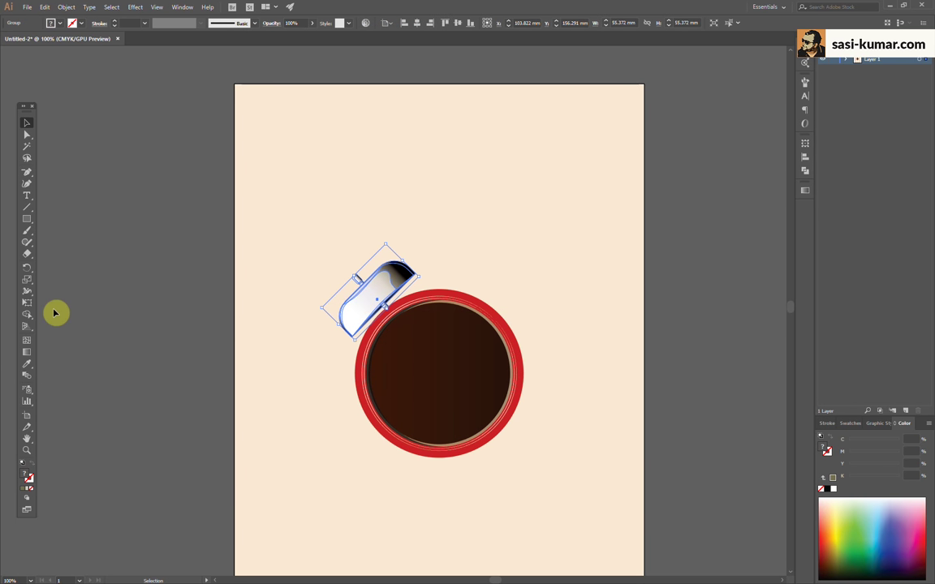
double_click(26, 270)
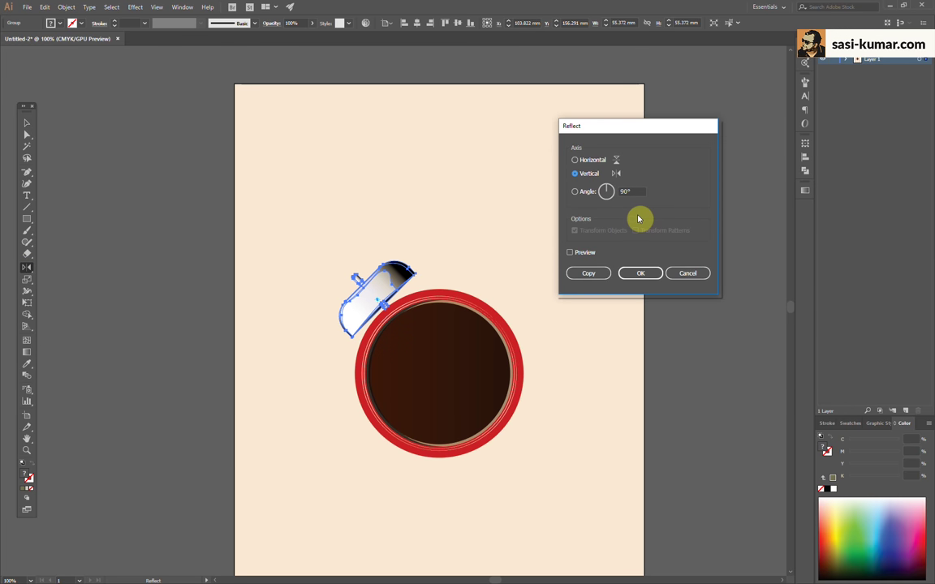
left_click(640, 273)
key("ctrl+z")
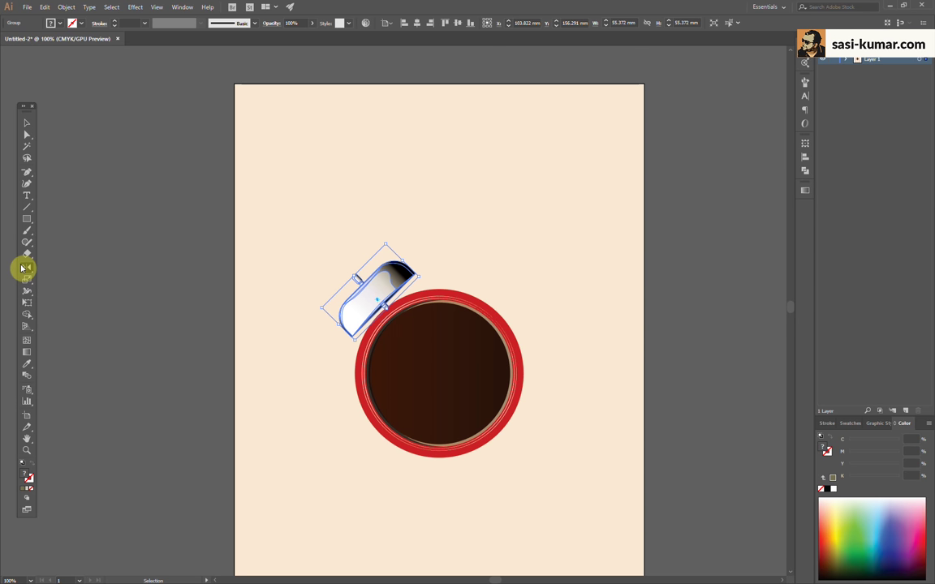
double_click(24, 269)
left_click(593, 276)
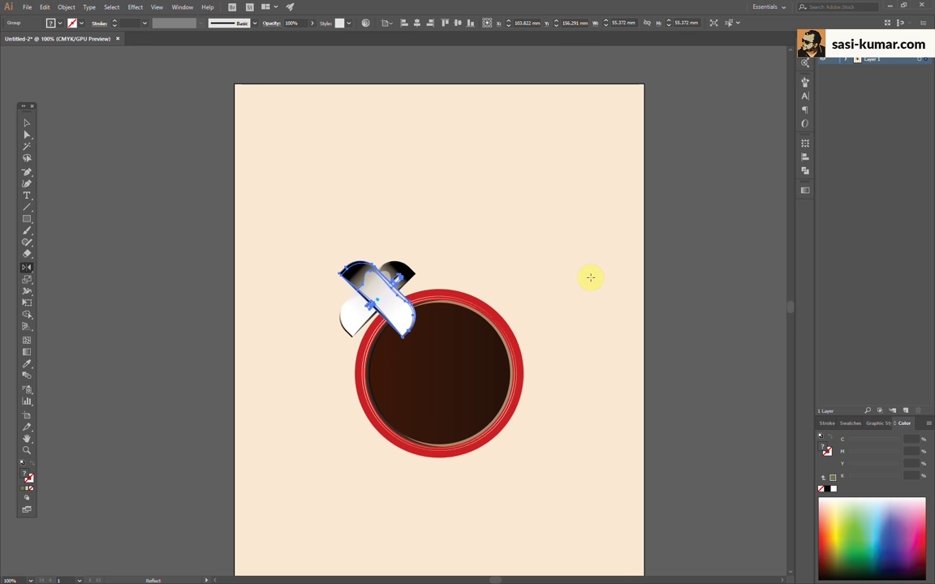
key("v")
mouse_move(392, 306)
left_mouse_down()
mouse_move(591, 271)
mouse_move(509, 308)
mouse_move(590, 301)
left_mouse_up()
left_click(378, 300, "shift")
left_click(445, 26)
key("ctrl+z")
Duplicate the bell to the upper right and reflect the copy vertically
key("v")
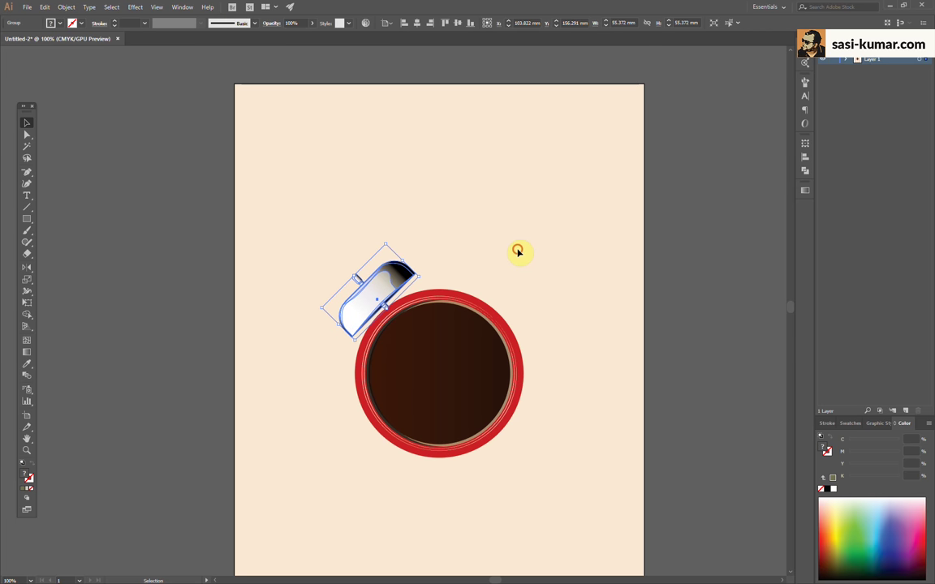
left_click_drag(380, 318, 526, 204)
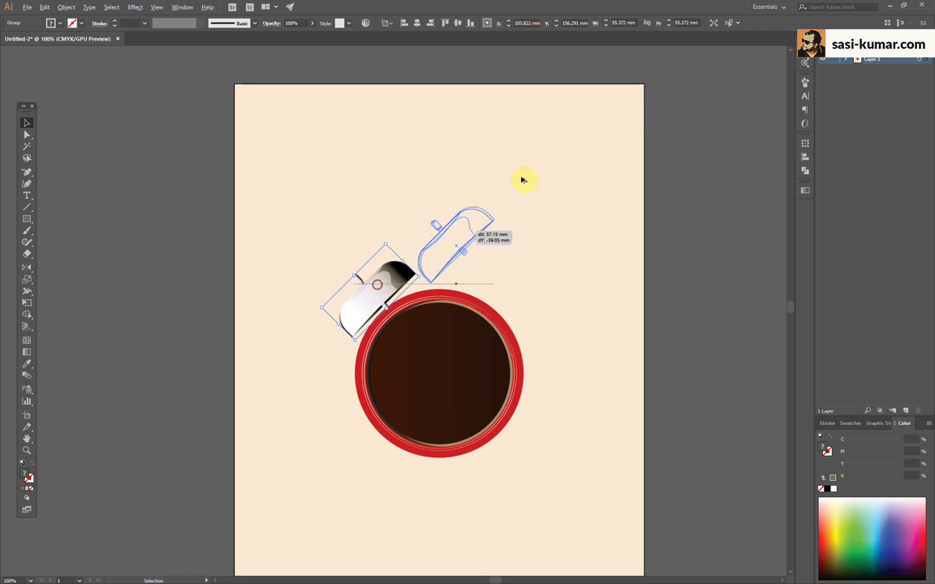
double_click(26, 271)
left_click(634, 280)
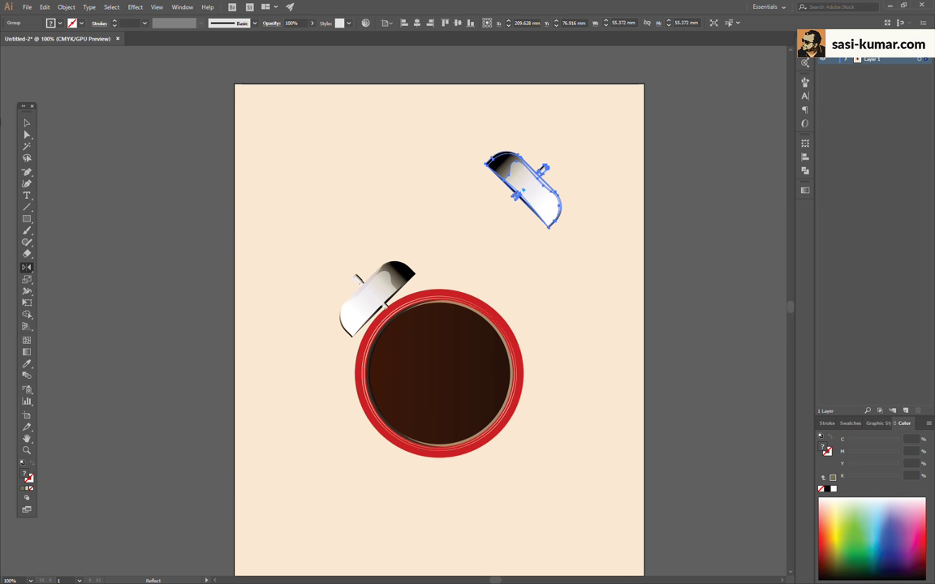
Rotate the copied bell upright and reflect it across its vertical axis
double_click(28, 271)
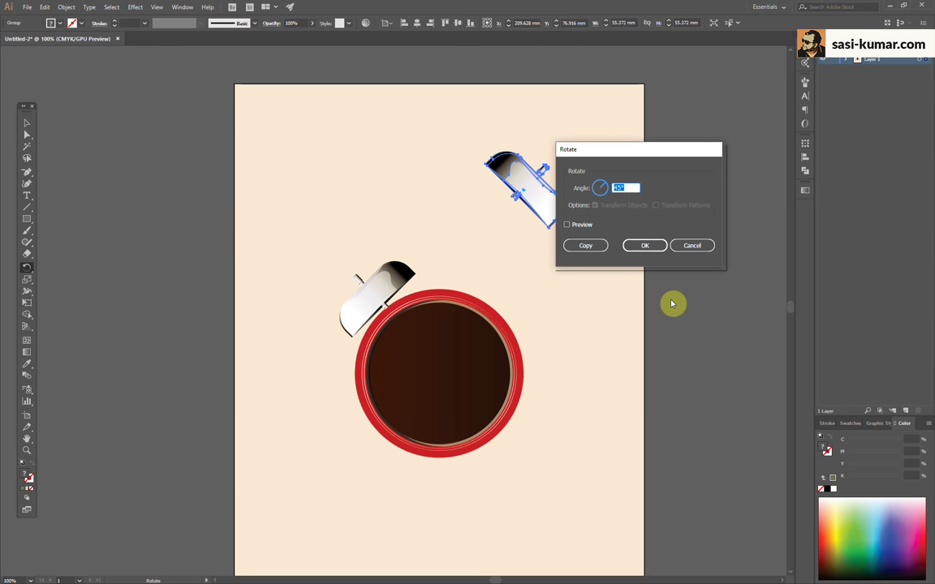
key("Escape")
double_click(29, 272)
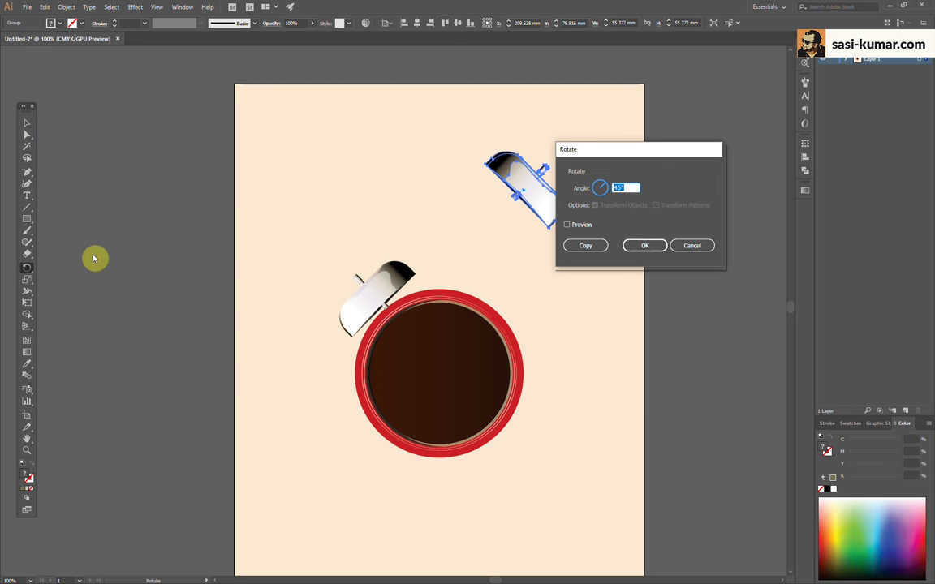
type("-45")
key("Return")
double_click(28, 268)
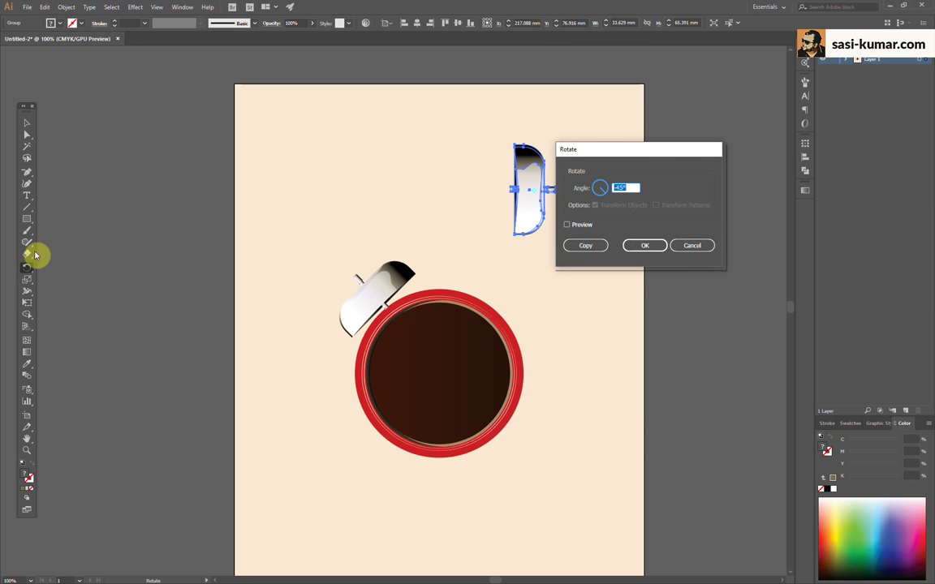
left_click(643, 246)
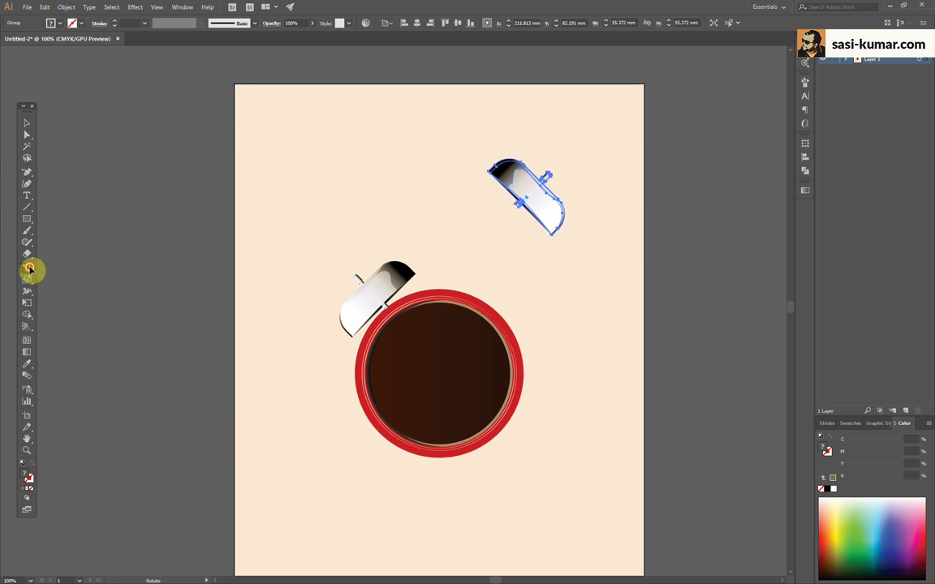
double_click(29, 268)
left_click(643, 245)
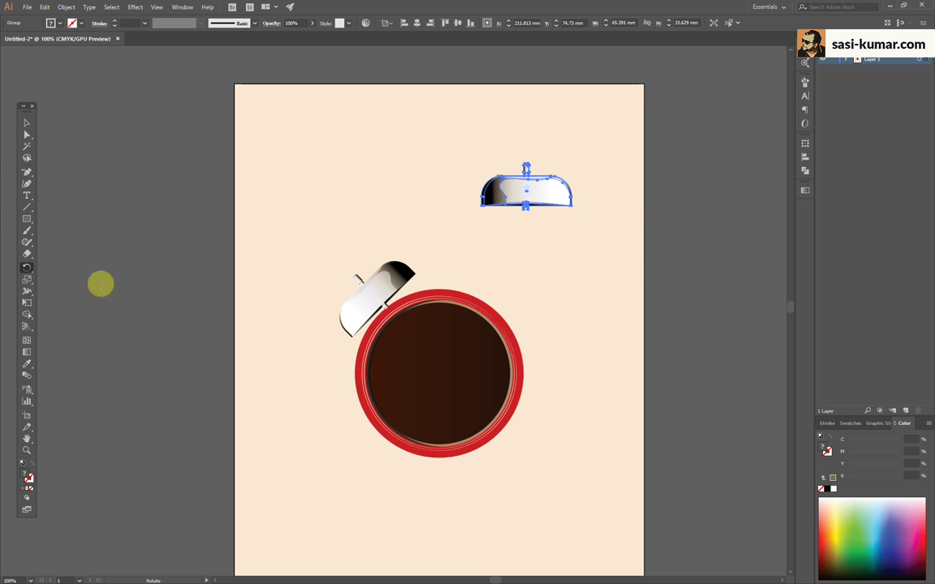
left_click_drag(28, 273, 51, 279)
double_click(28, 270)
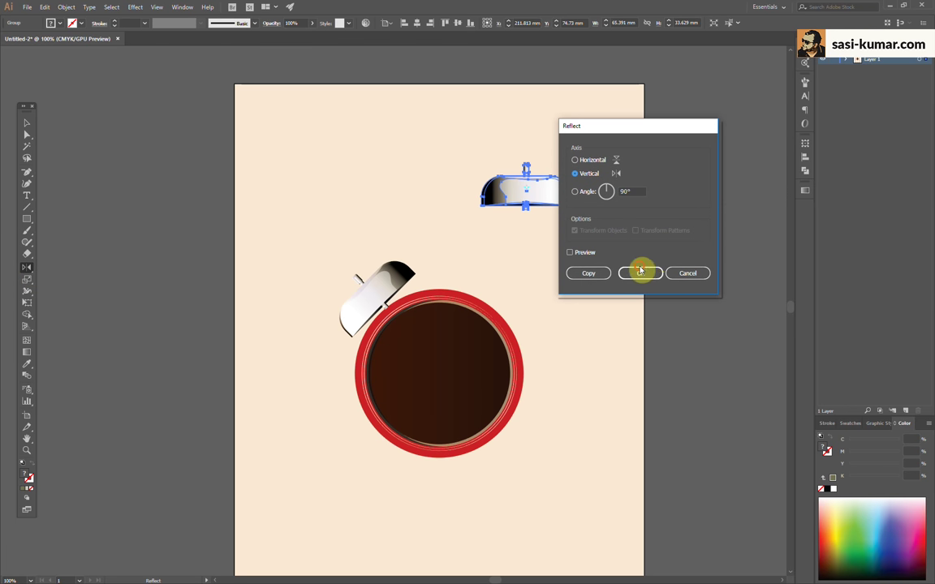
left_click(640, 272)
Tilt the mirrored bell by -45° and move it beside the clock's right rim
left_click(27, 123)
left_click(122, 131)
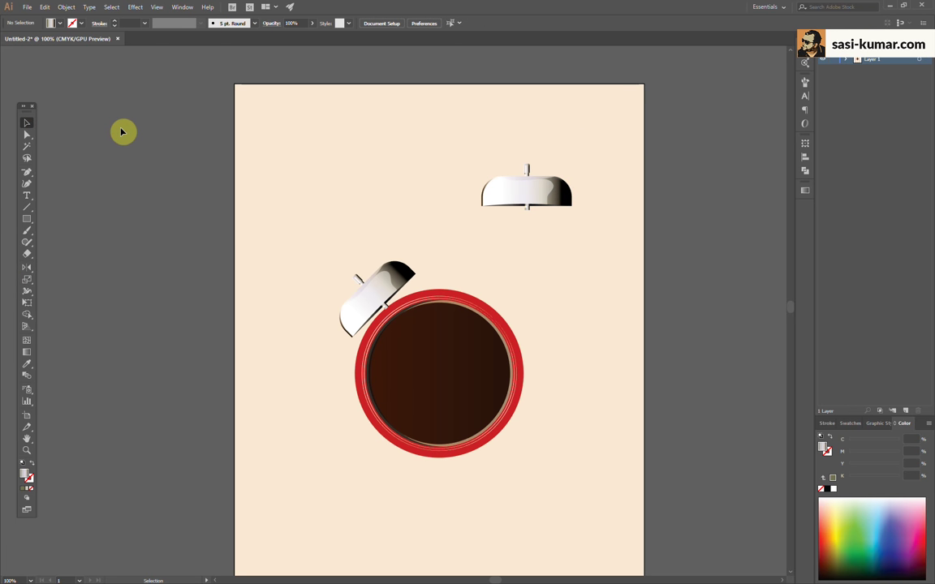
left_click(519, 198)
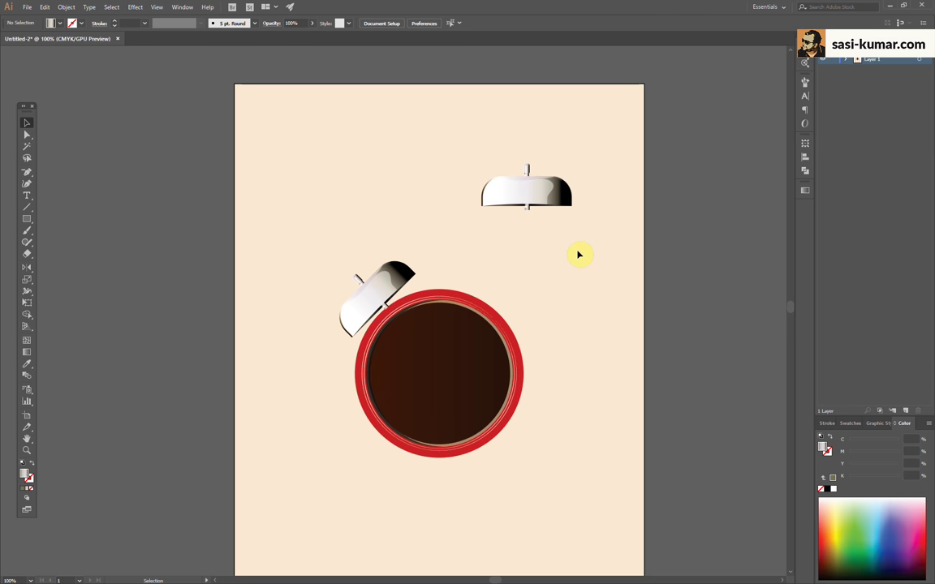
double_click(29, 271)
left_click(645, 245)
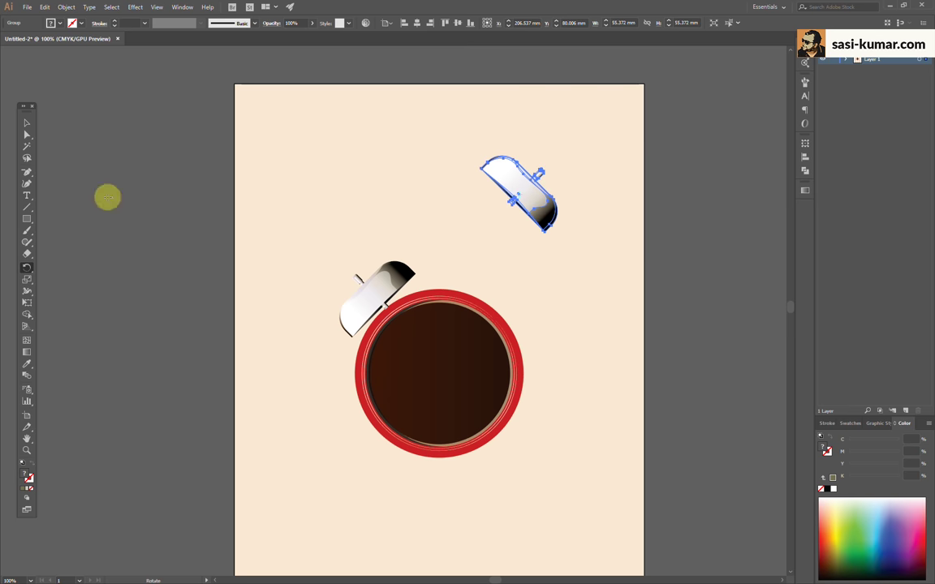
left_click(27, 123)
left_click(60, 123)
left_click_drag(527, 188, 503, 289)
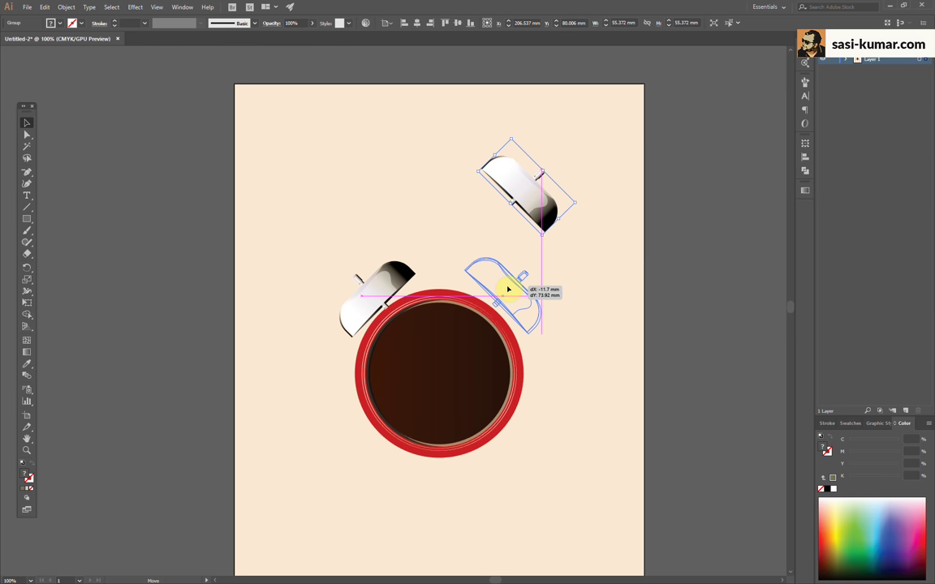
Align the top edges of the left and right bells
left_click(378, 292, "shift")
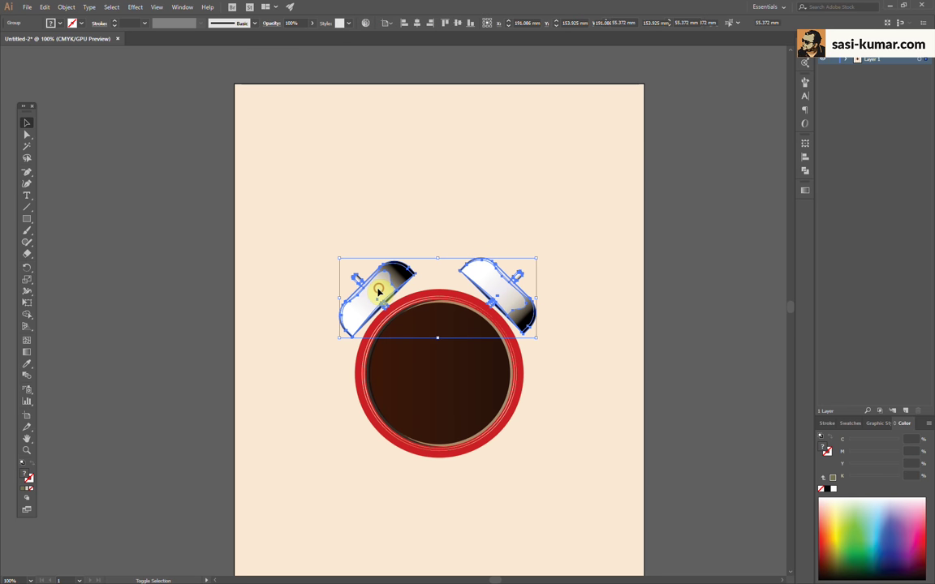
left_click(445, 26)
key("ctrl+z")
left_click(444, 23)
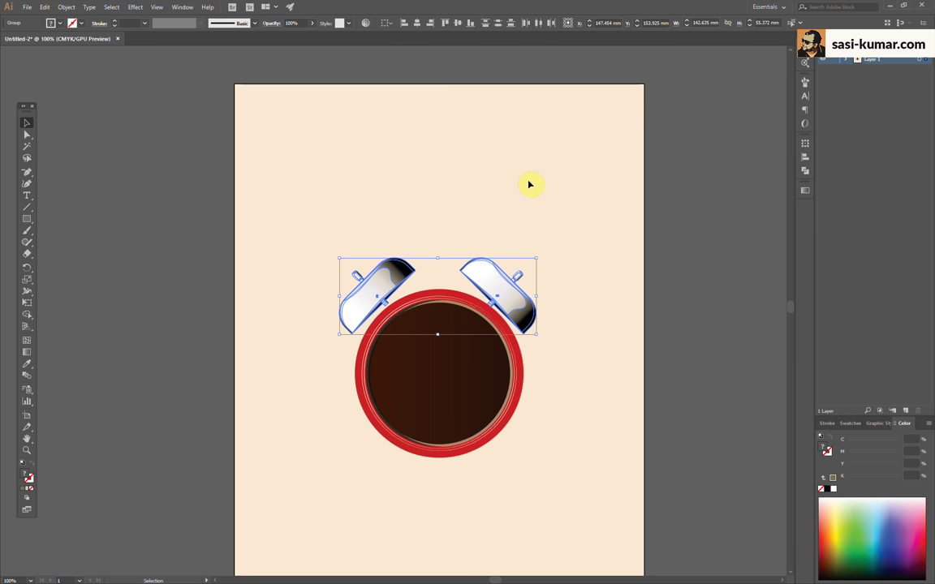
key("ctrl+plus")
key("ctrl+plus")
key("ctrl+plus")
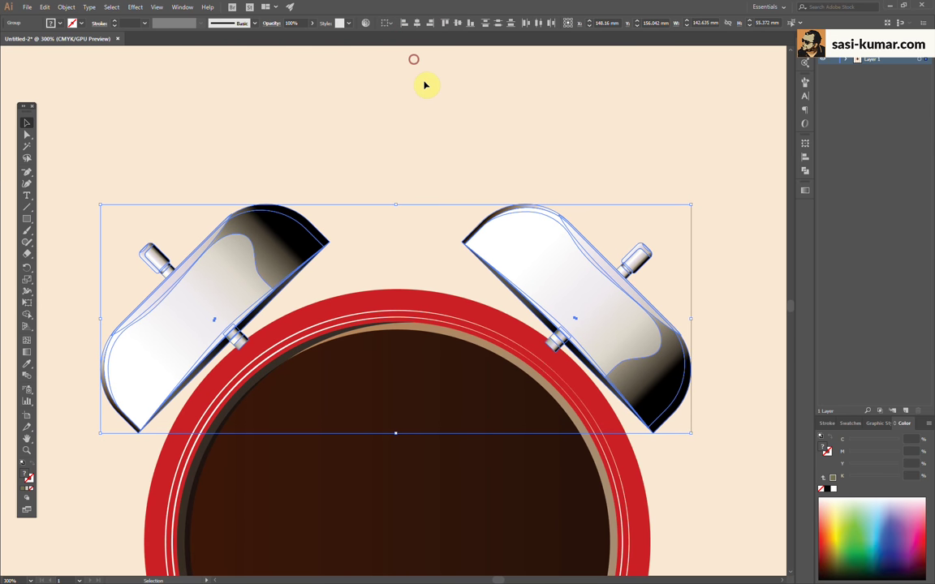
Draw a Pen curve across the right bell's white highlight
left_click(426, 85)
key("ctrl+minus")
scroll(505, 256, "up", 1)
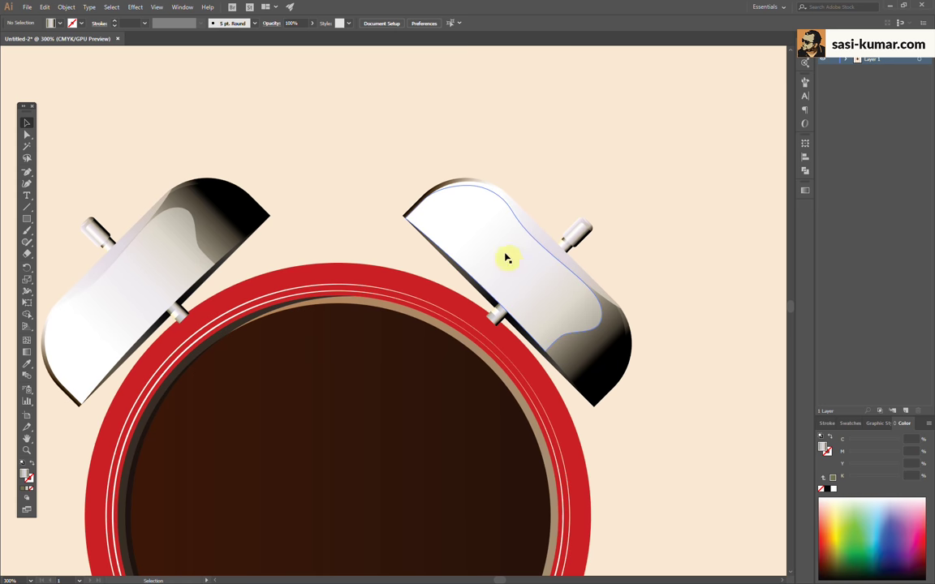
double_click(476, 234)
double_click(473, 233)
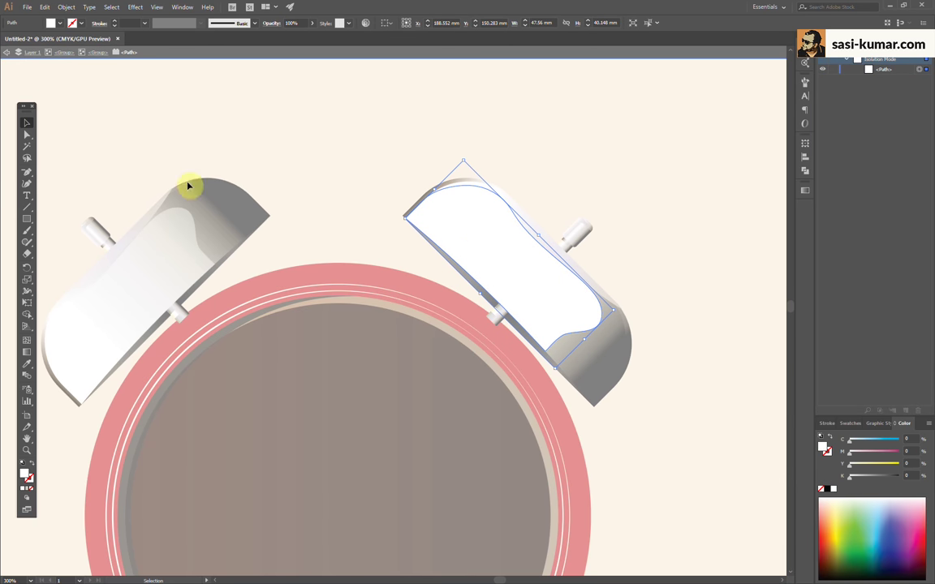
left_click(27, 172)
left_click(426, 180)
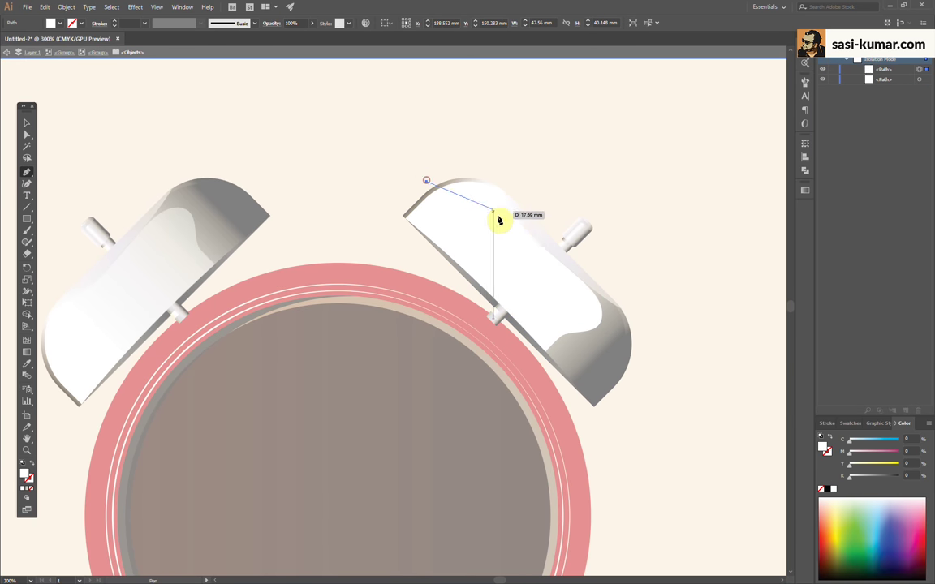
left_click_drag(504, 220, 534, 266)
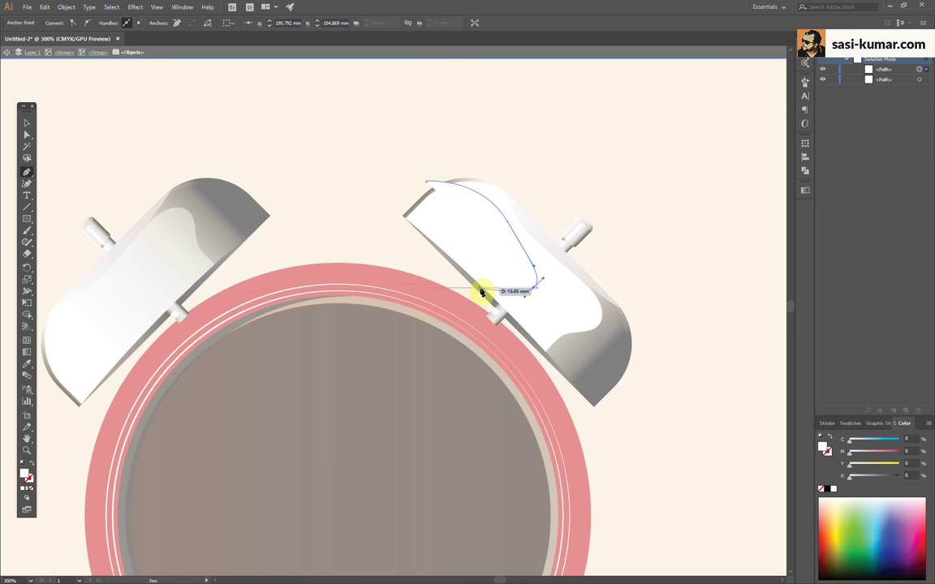
mouse_move(486, 288)
left_mouse_down()
mouse_move(413, 292)
mouse_move(354, 251)
left_mouse_up()
key("Escape")
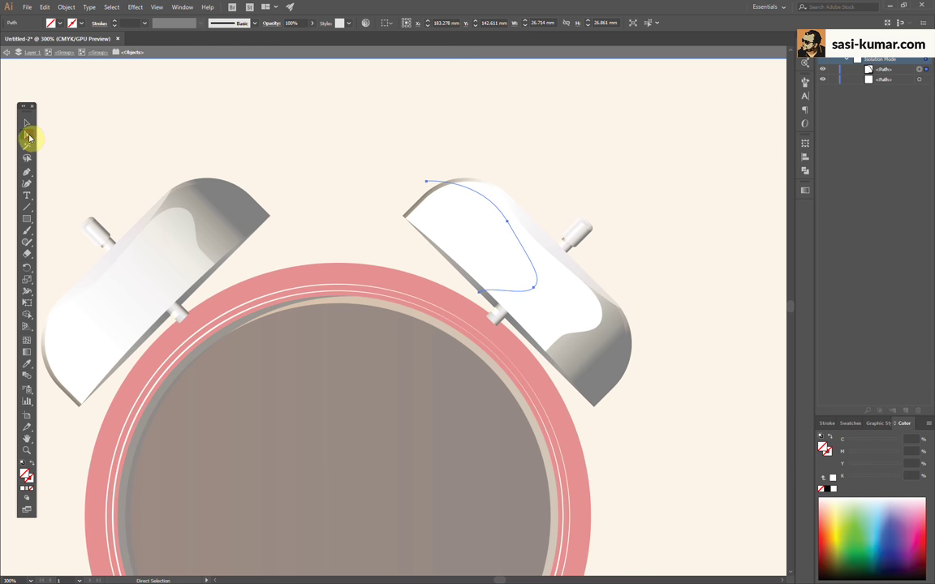
Adjust the new curve's points and select it inside the right bell group
left_click(428, 182)
key("Escape")
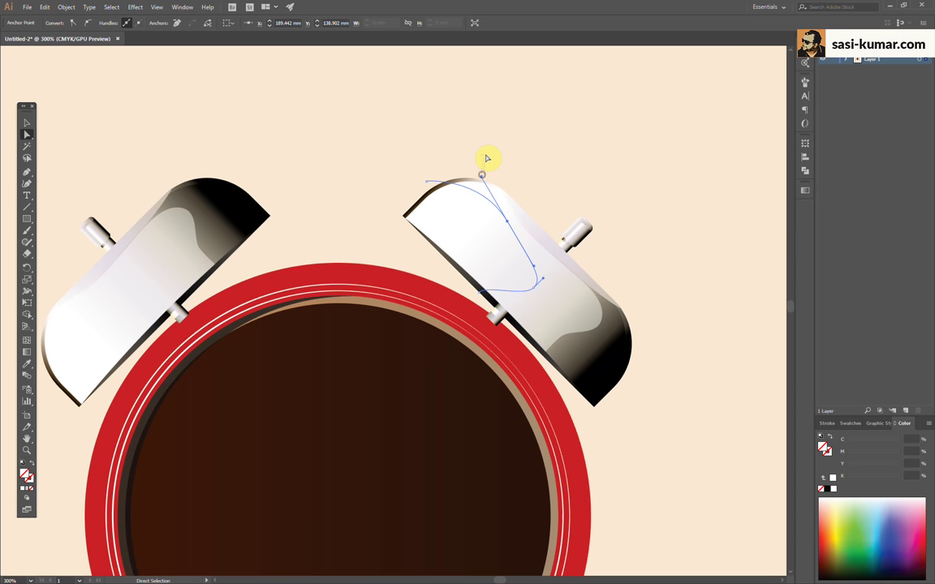
left_click(482, 177)
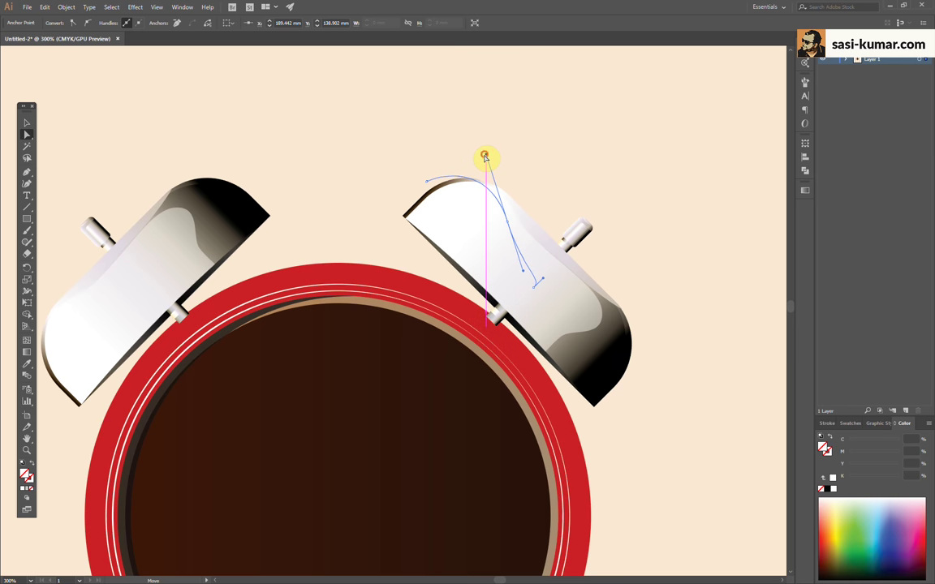
key("v")
left_click(612, 319)
left_click(697, 229)
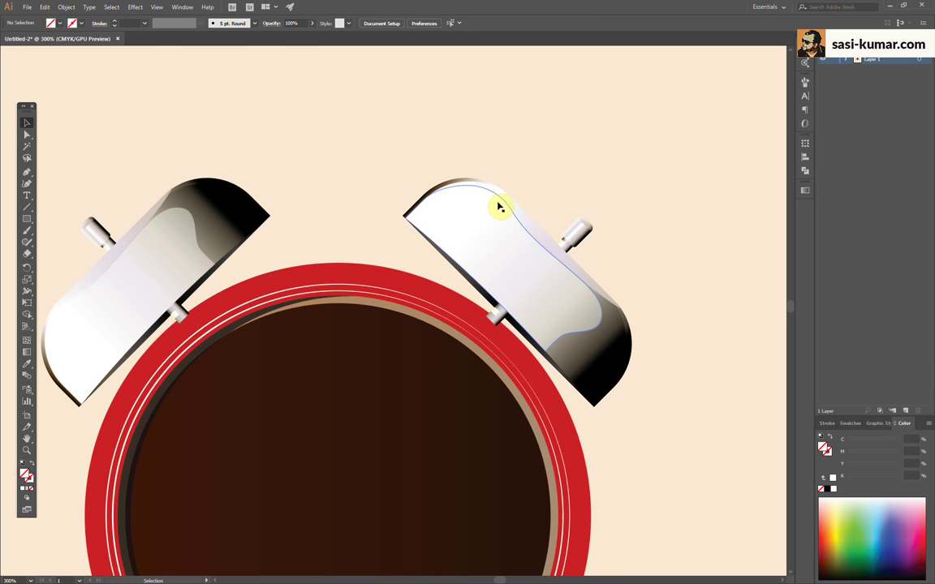
left_click(498, 205)
double_click(445, 180)
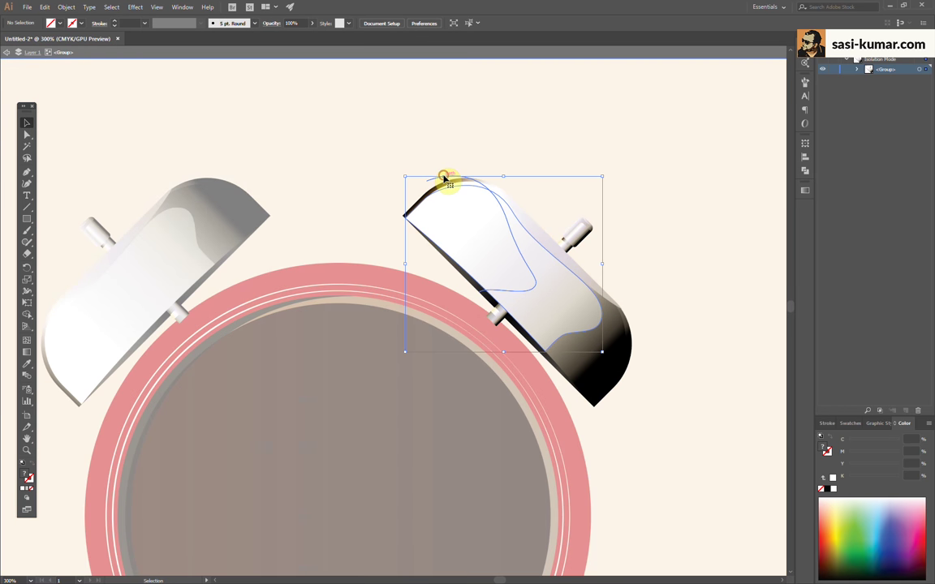
left_click(469, 177)
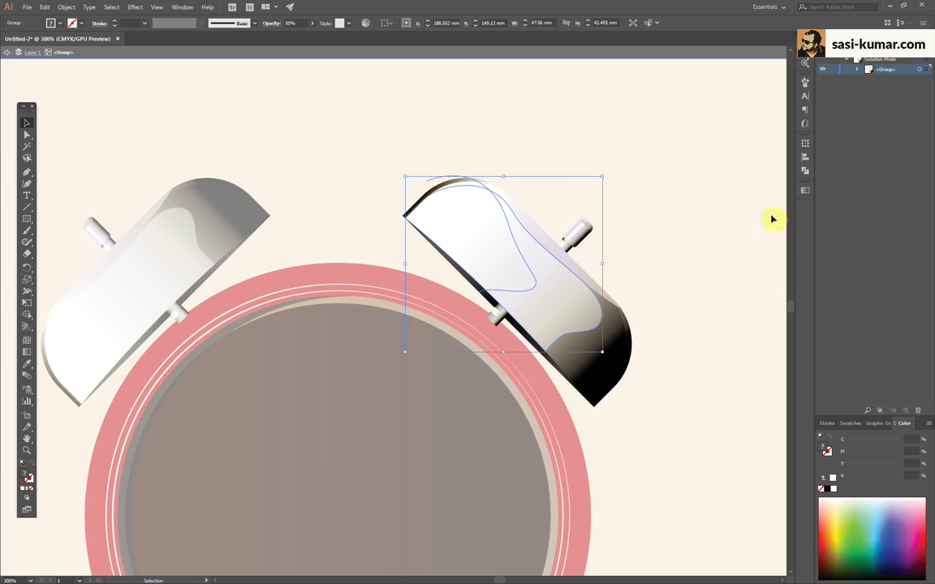
Divide the right bell's white highlight along the curve with Pathfinder
double_click(568, 155)
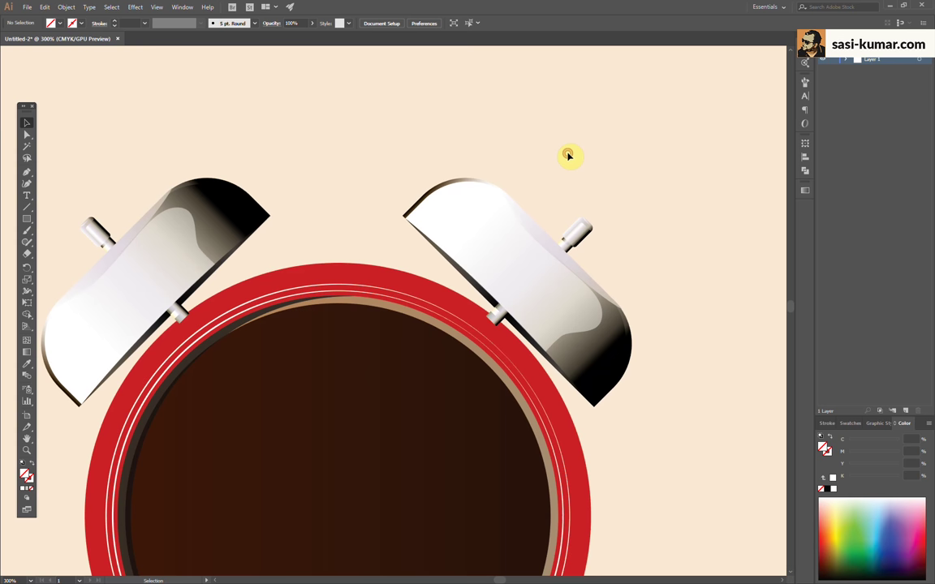
double_click(484, 227)
left_click(396, 240)
double_click(474, 219)
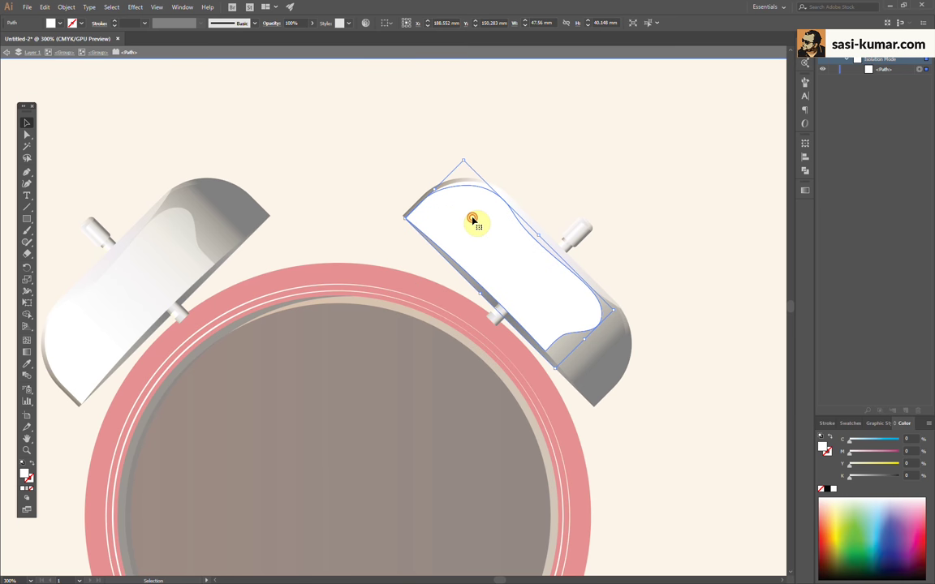
left_click_drag(426, 173, 539, 293)
left_click(805, 170)
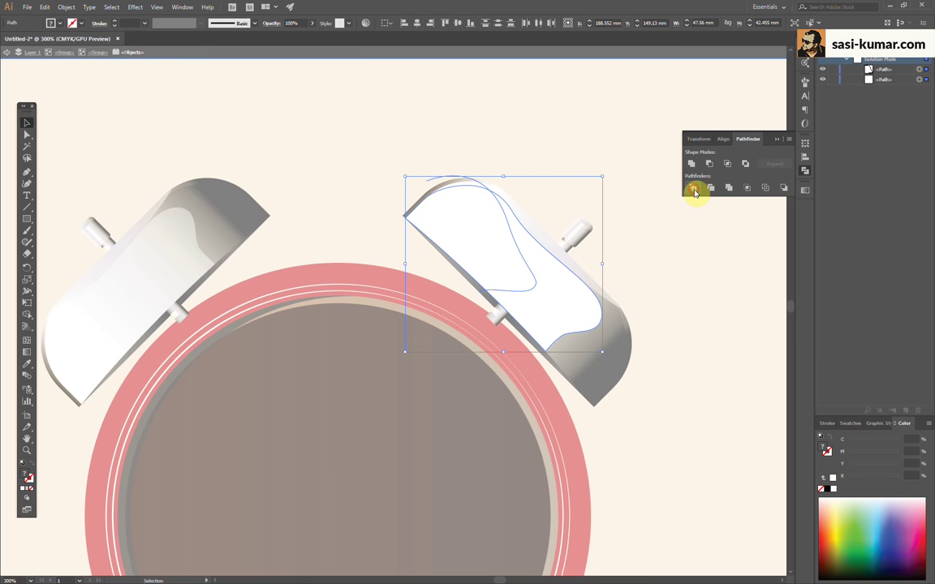
left_click(574, 303)
double_click(617, 168)
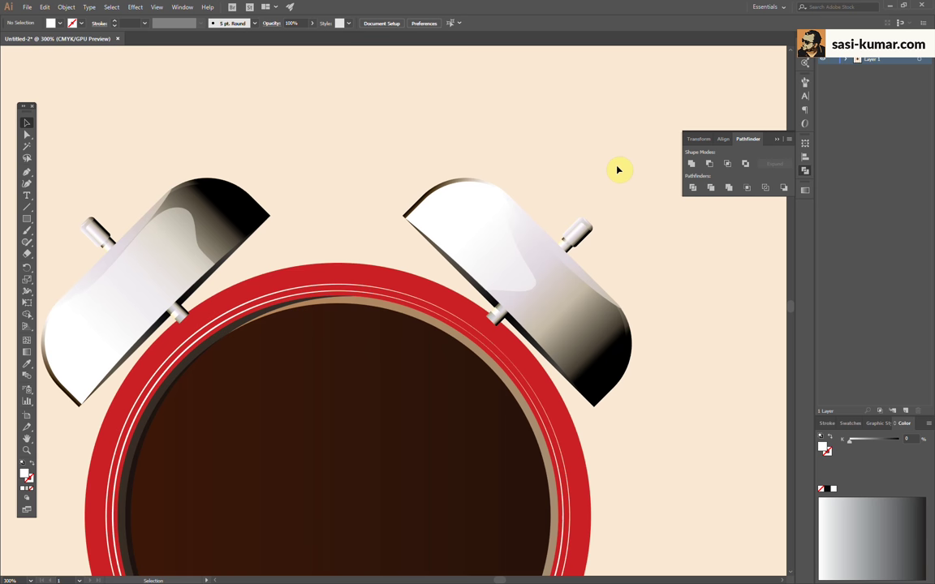
Rearrange the split bell piece's gradient stops to widen the black band
left_click(566, 311)
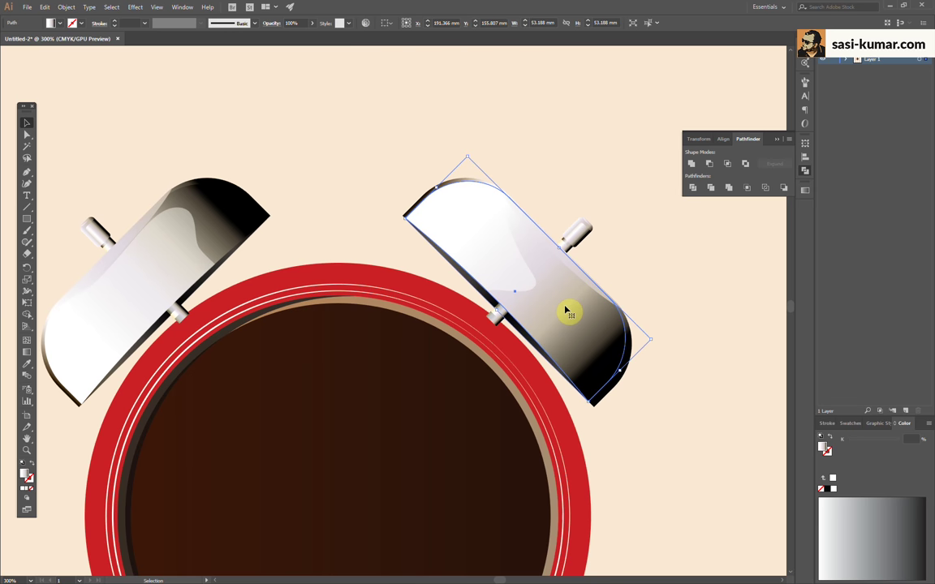
left_click(805, 189)
left_click(670, 265)
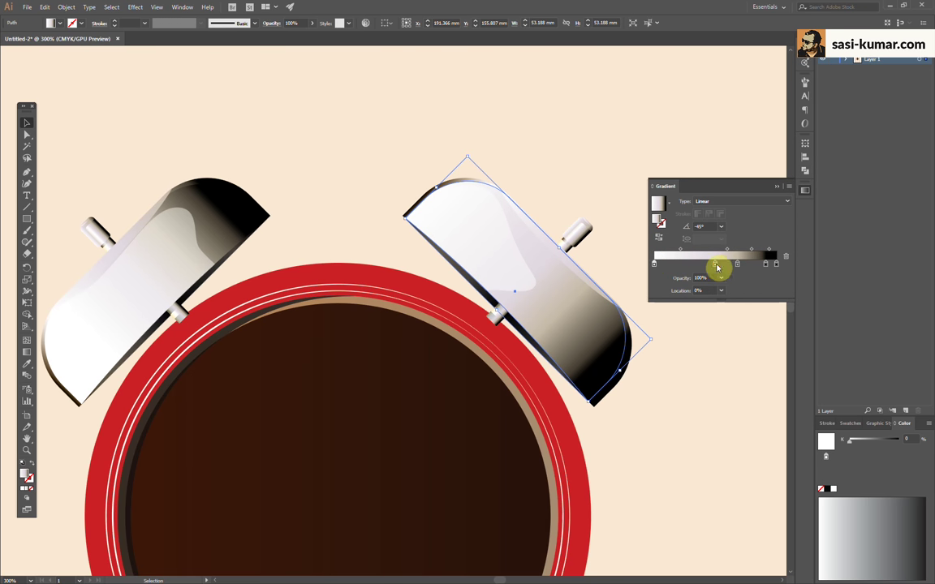
mouse_move(718, 268)
left_mouse_down()
mouse_move(681, 265)
mouse_move(703, 264)
left_mouse_up()
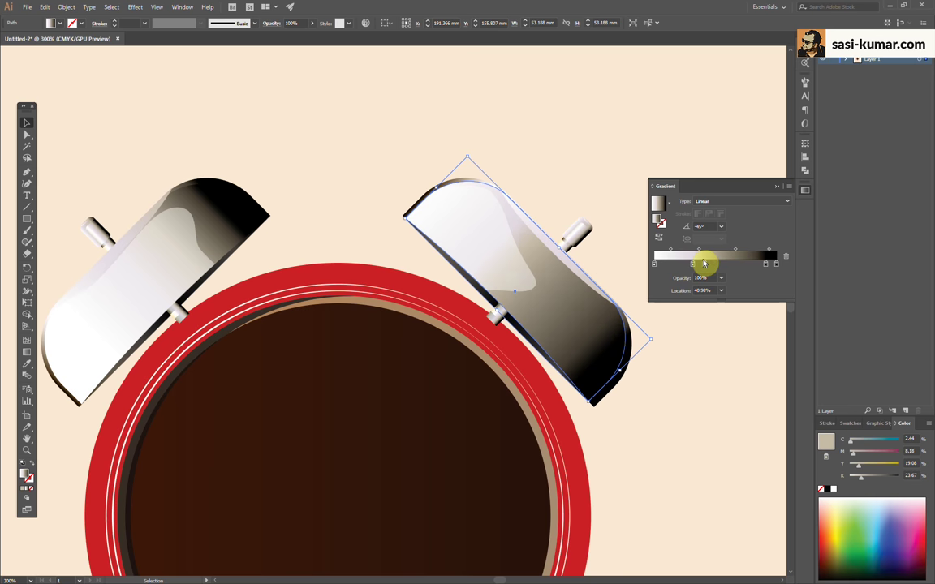
mouse_move(766, 265)
left_mouse_down()
mouse_move(722, 264)
mouse_move(776, 265)
left_mouse_up()
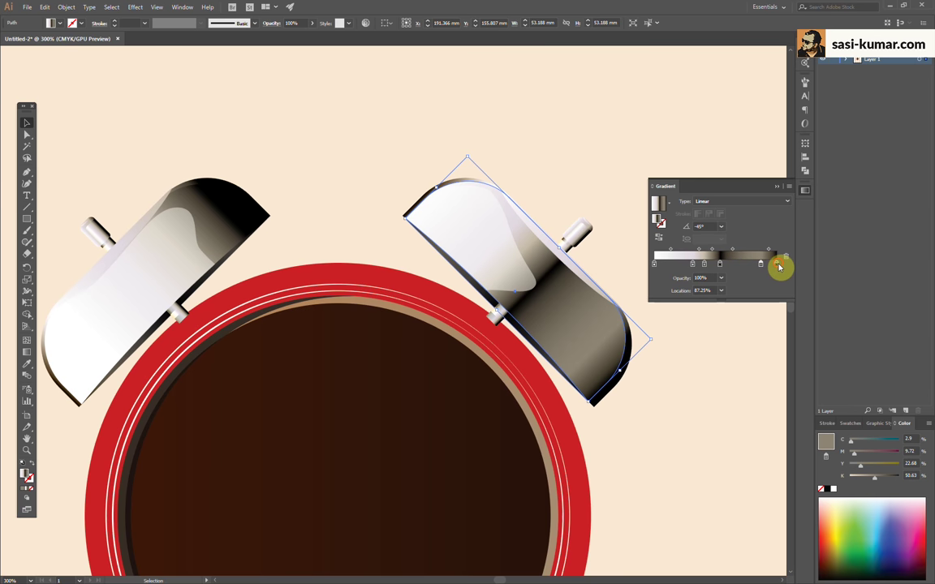
left_click_drag(692, 265, 680, 266)
left_click(706, 265)
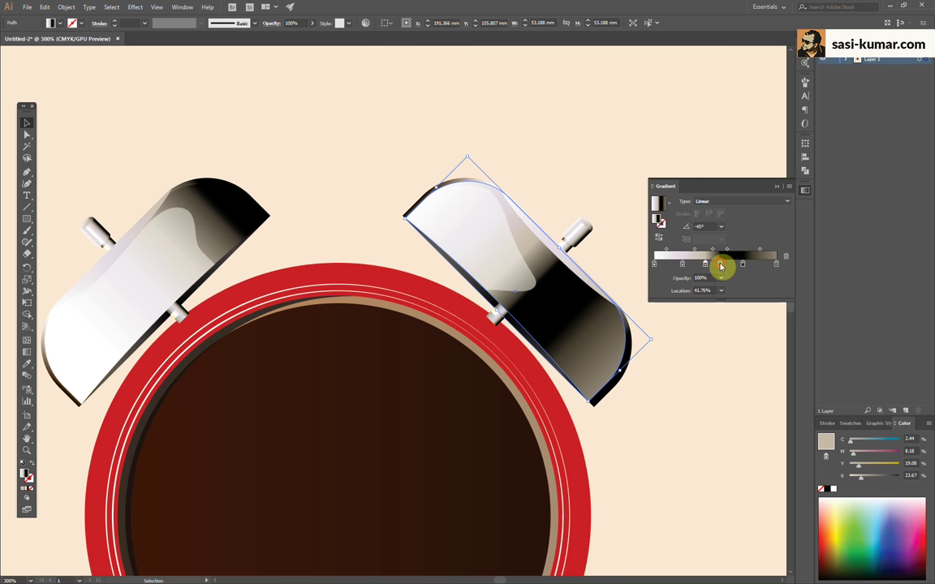
left_click(719, 265)
mouse_move(722, 265)
left_mouse_down()
mouse_move(691, 265)
mouse_move(750, 266)
left_mouse_up()
left_click(680, 265)
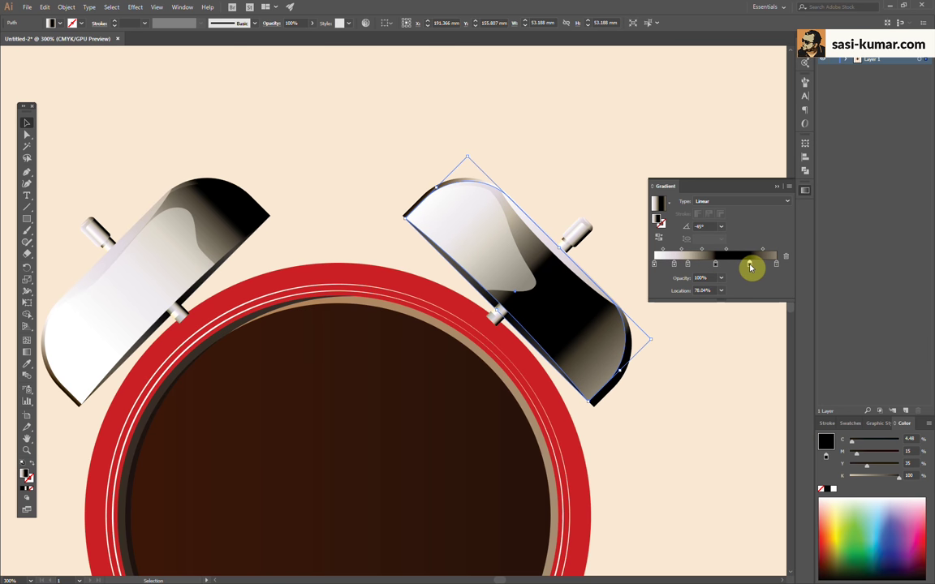
Move a dark gradient stop on the right bell shape to about 79%
left_click(781, 190)
left_click(662, 271)
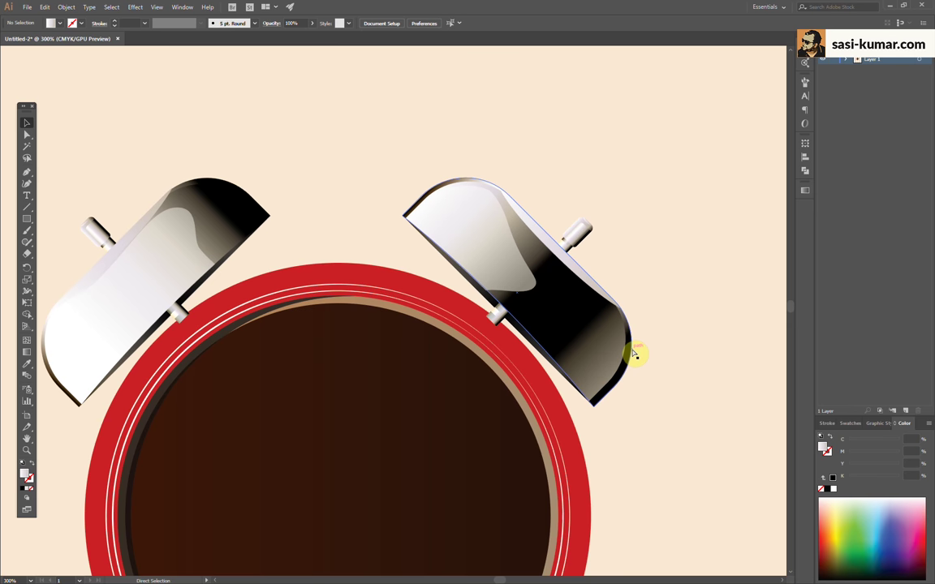
left_click(634, 354)
left_click(805, 190)
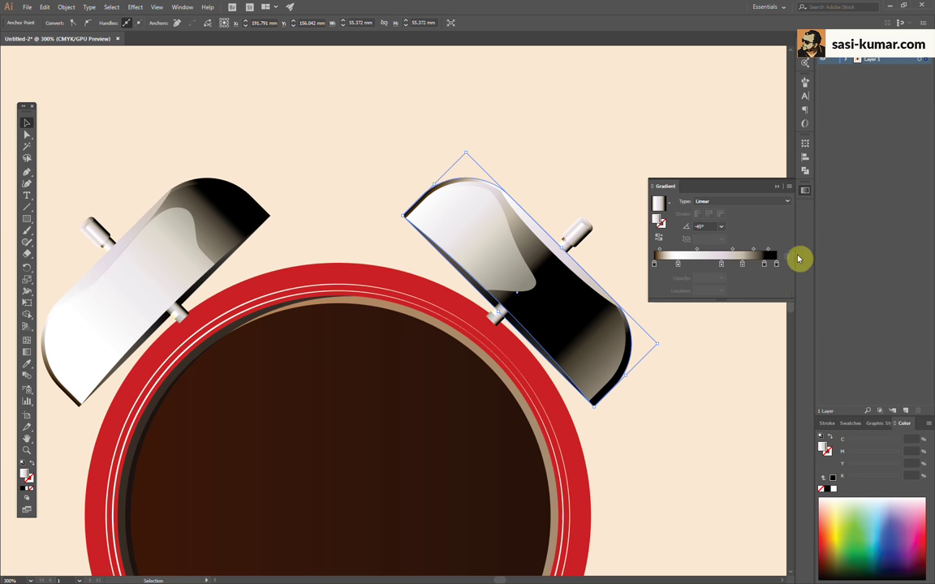
left_click_drag(765, 266, 753, 266)
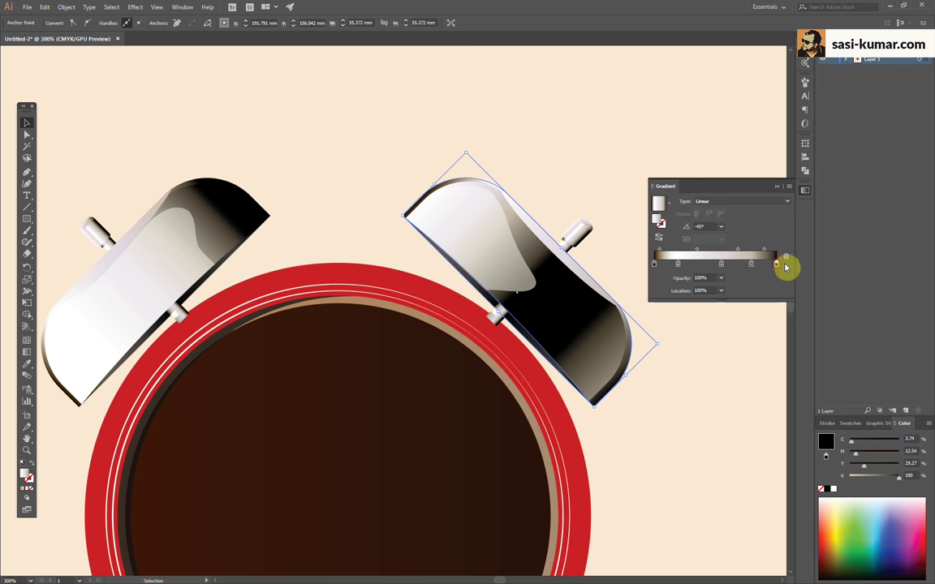
left_click(778, 188)
left_click(680, 258)
Draw a curved highlight path on the right bell and remove its fill
key("ctrl+1")
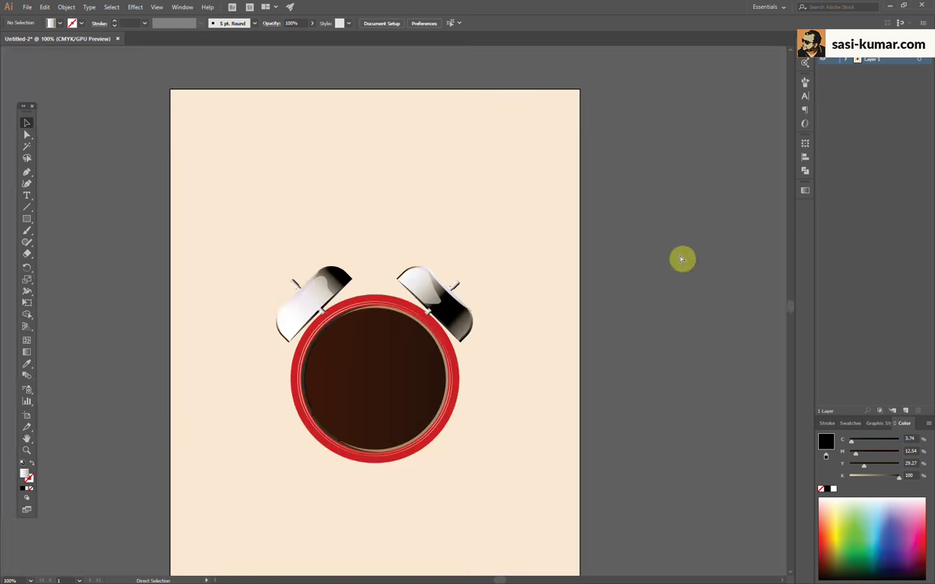
key("ctrl+plus")
key("ctrl+plus")
key("ctrl+plus")
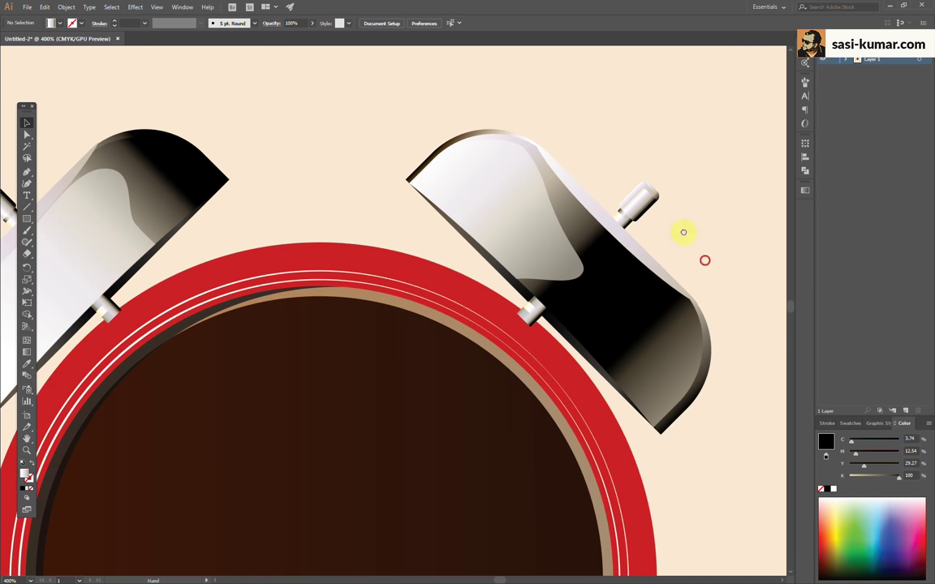
double_click(599, 267)
left_click(27, 171)
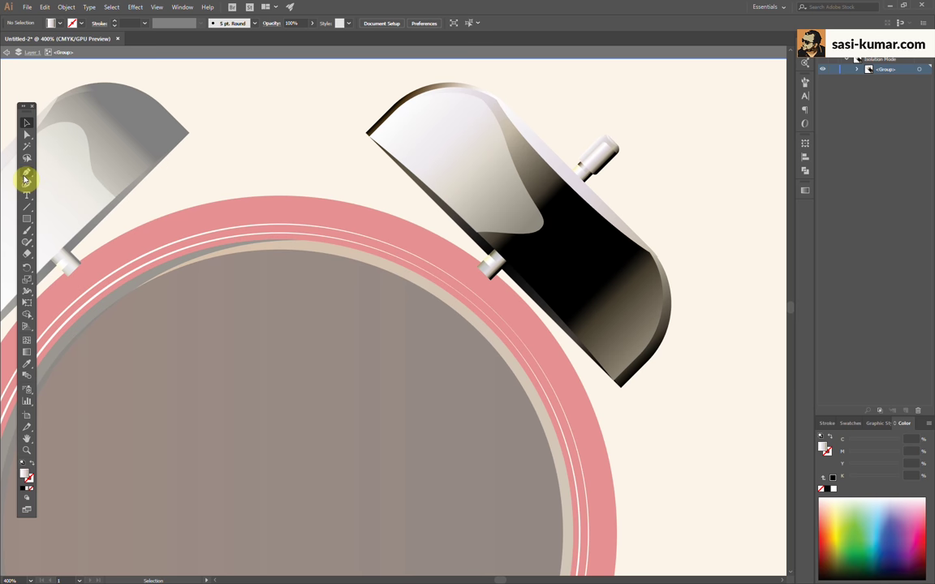
left_click(597, 278)
left_click_drag(605, 366, 603, 377)
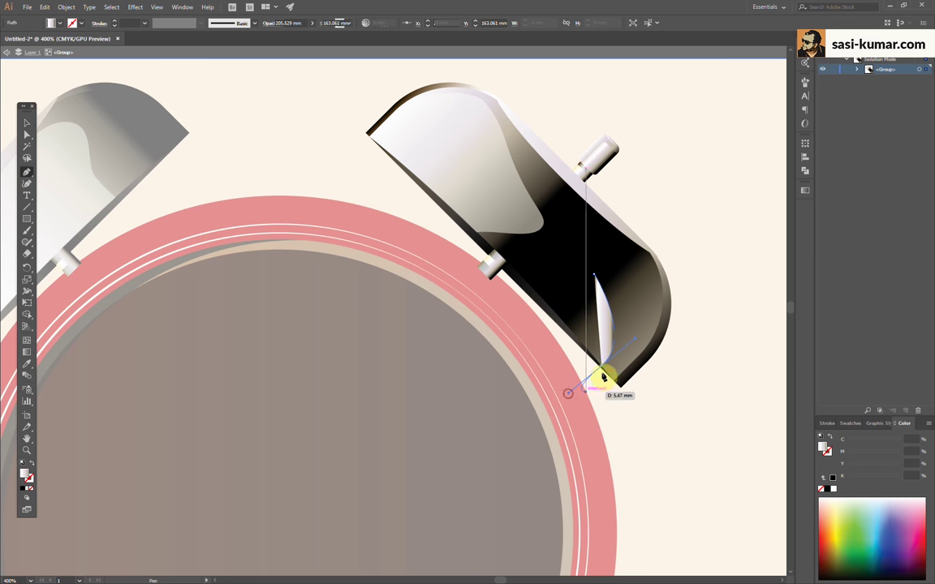
mouse_move(533, 287)
left_mouse_down()
mouse_move(590, 266)
mouse_move(618, 313)
left_mouse_up()
key("i")
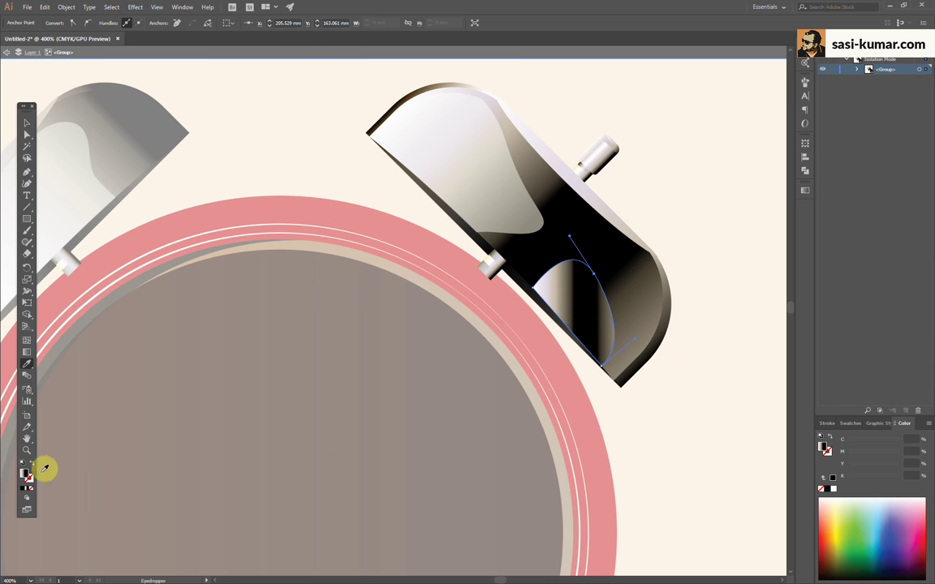
left_click(24, 473)
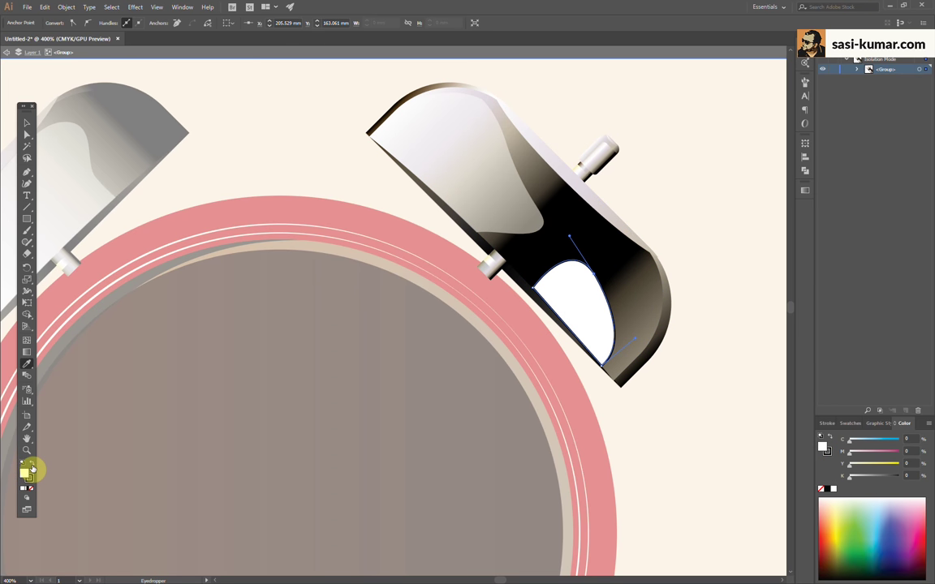
left_click(31, 487)
left_click(27, 122)
left_click(622, 173)
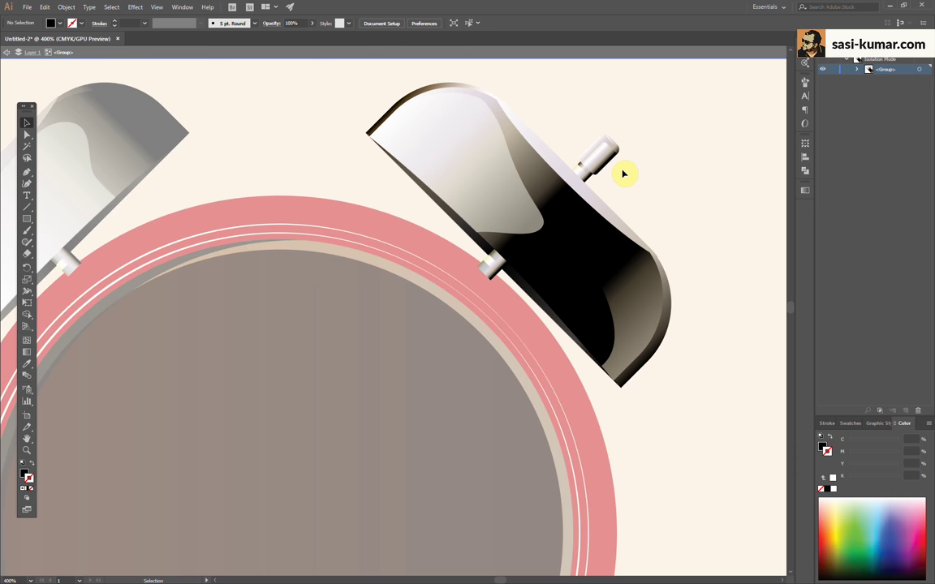
left_click(591, 317)
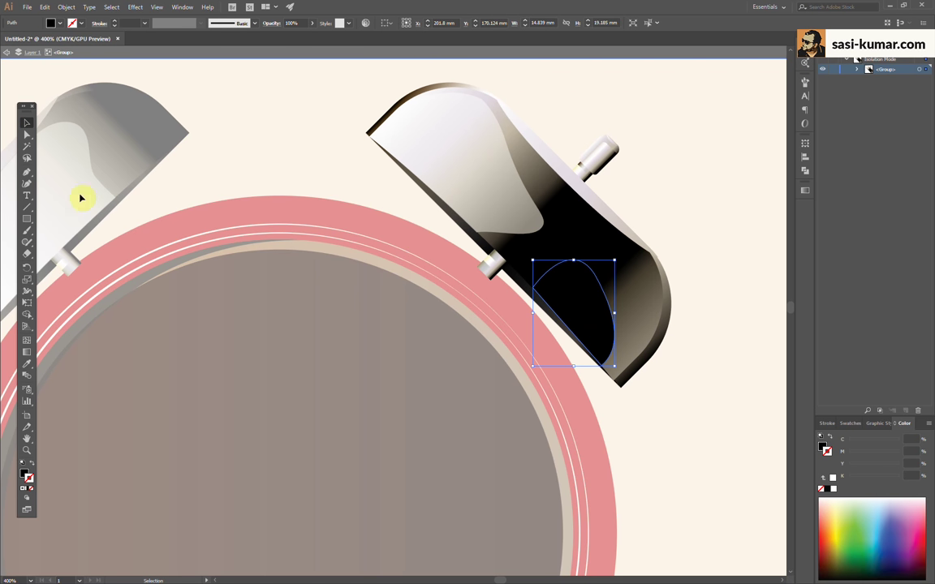
left_click(675, 191)
Draw a closed curved shape over the right bell's black inner area
double_click(581, 286)
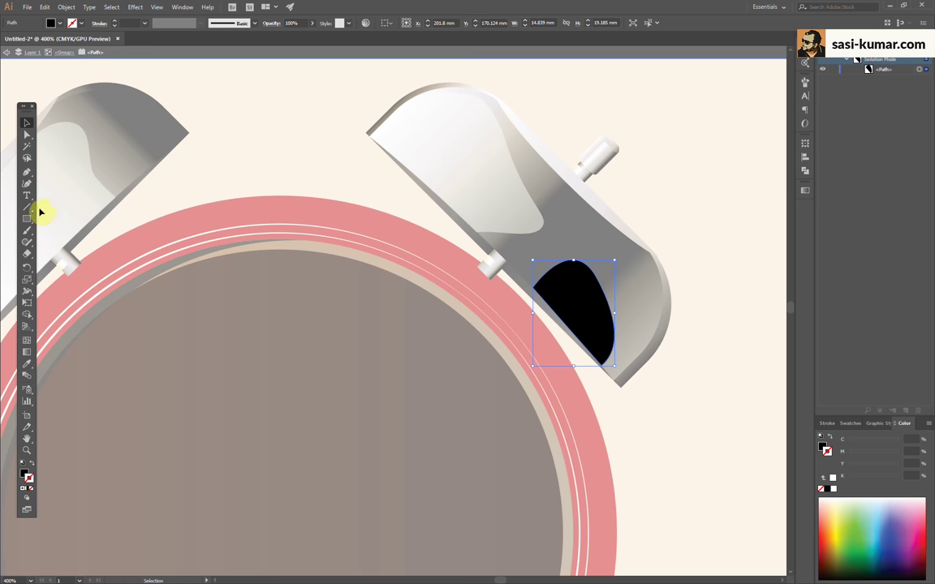
key("p")
left_click_drag(628, 245, 618, 223)
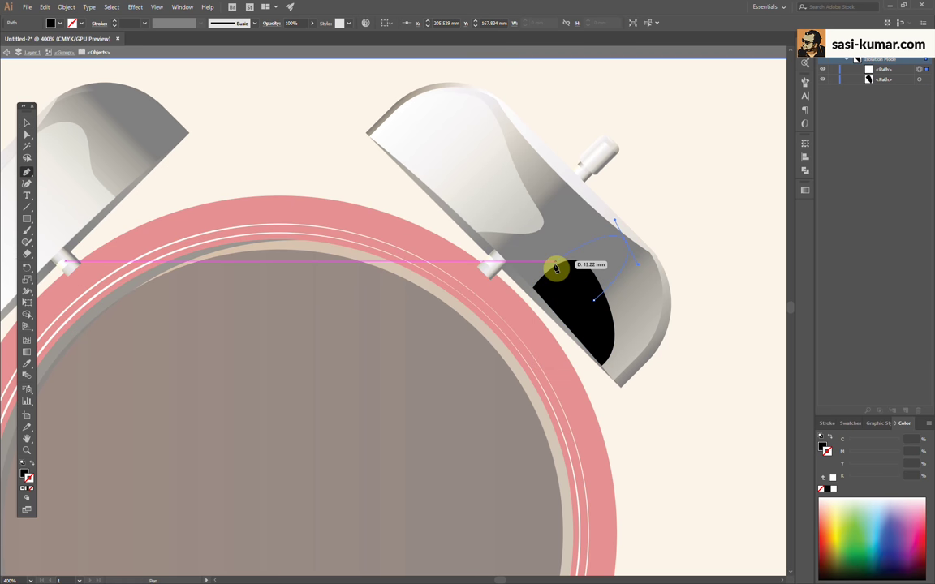
left_click_drag(556, 288, 584, 303)
left_click(596, 305)
left_click(27, 121)
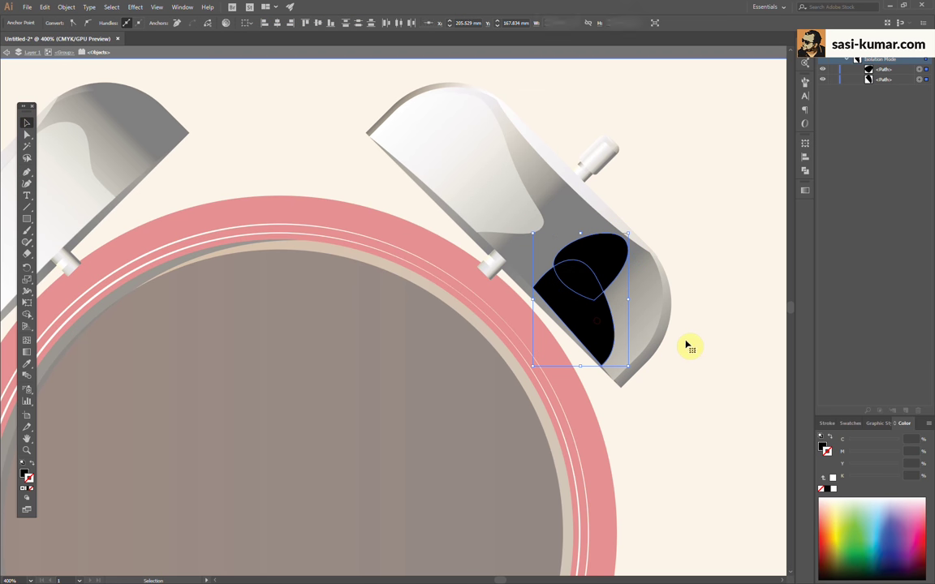
left_click(804, 173)
double_click(663, 145)
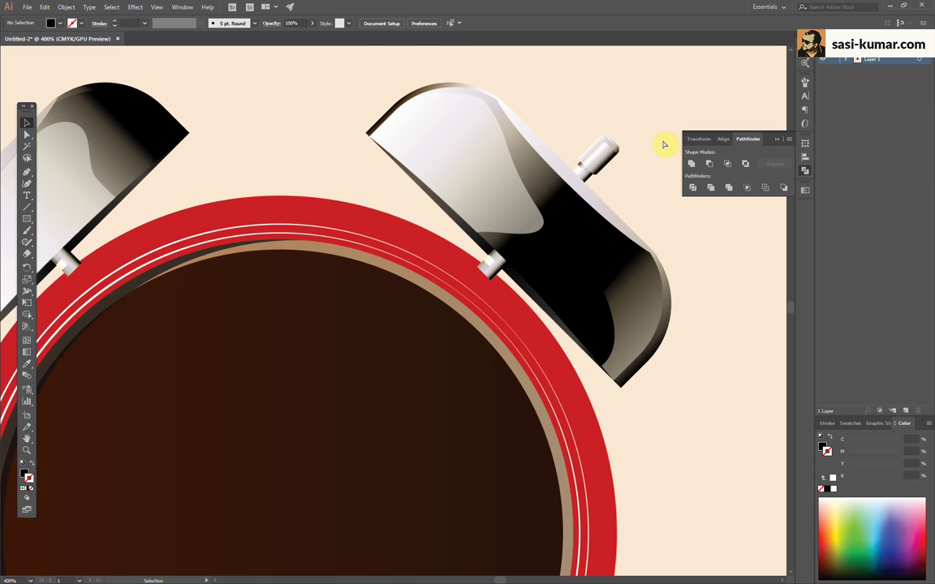
key("ctrl+1")
left_click_drag(484, 185, 542, 167)
Draw a closed curved path along the left bell's dark side
left_click(776, 139)
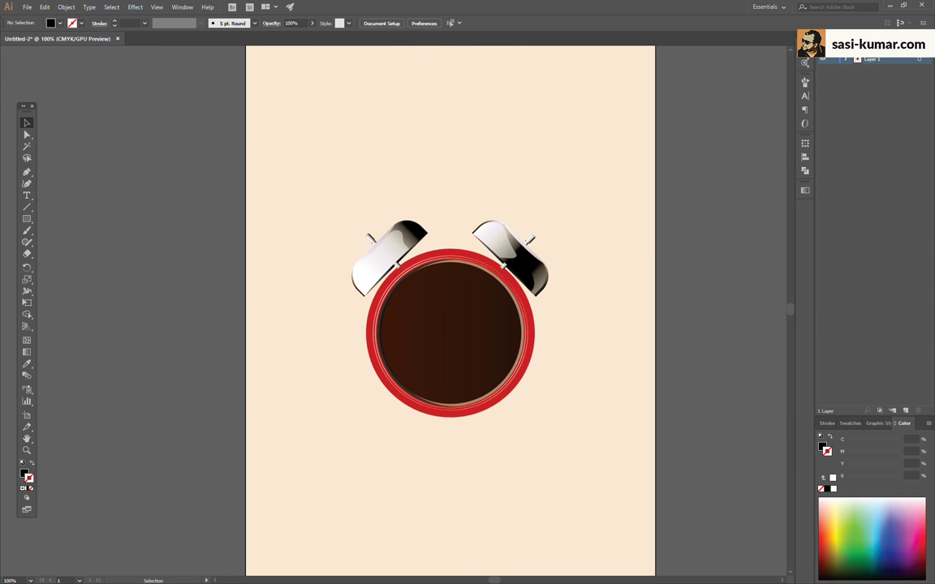
key("ctrl+plus")
key("ctrl+plus")
key("ctrl+plus")
key("ctrl+plus")
double_click(369, 293)
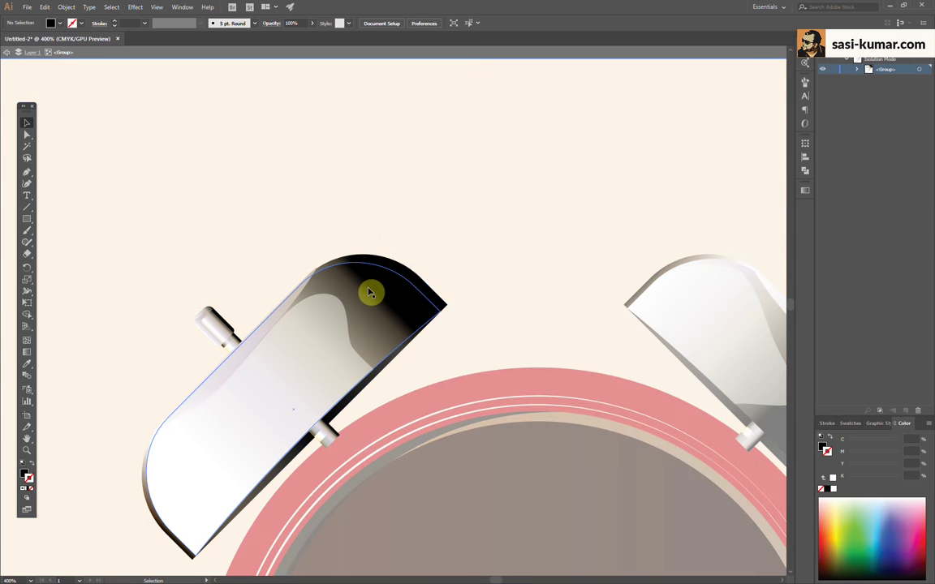
key("p")
left_click(417, 282)
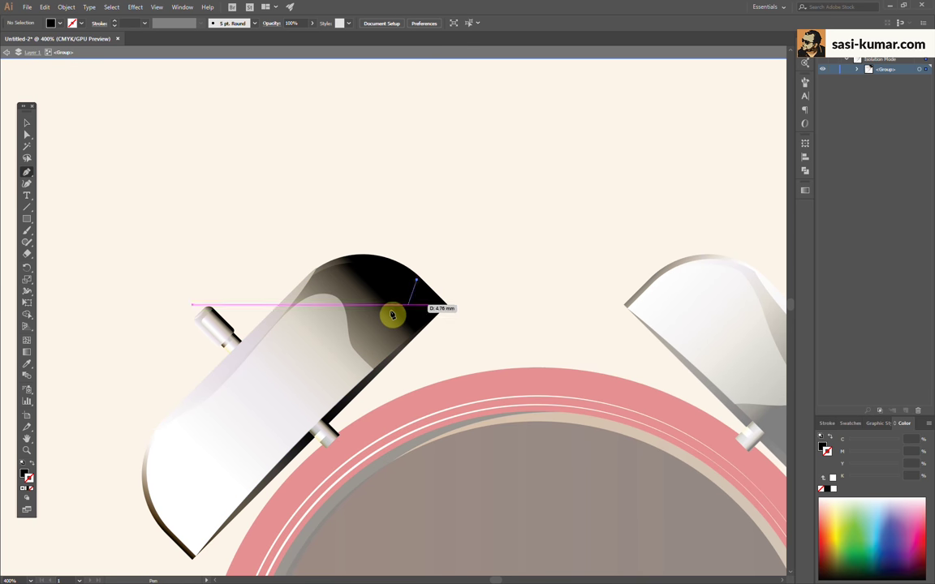
left_click_drag(389, 315, 412, 355)
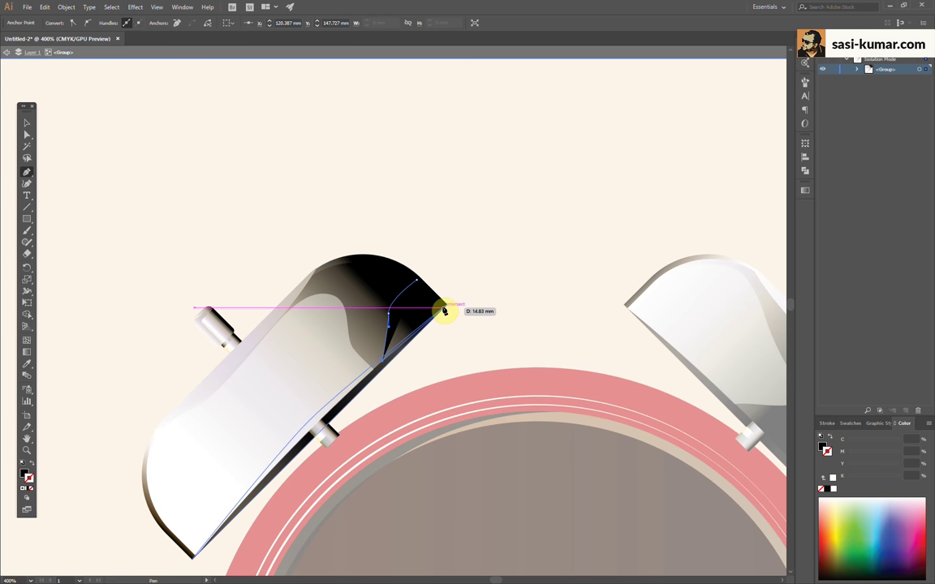
left_click(445, 307)
left_click(418, 281)
Reshape the new path's anchors to curve the black fill's left edge
left_click(27, 135)
key("ctrl+plus")
key("ctrl+plus")
key("ctrl+plus")
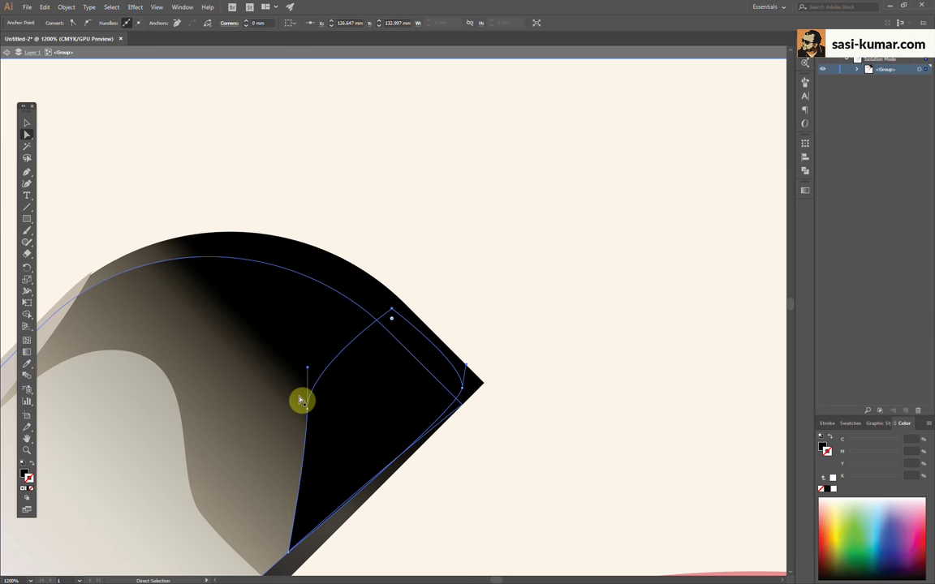
left_click_drag(300, 398, 300, 311)
left_click_drag(313, 455, 326, 449)
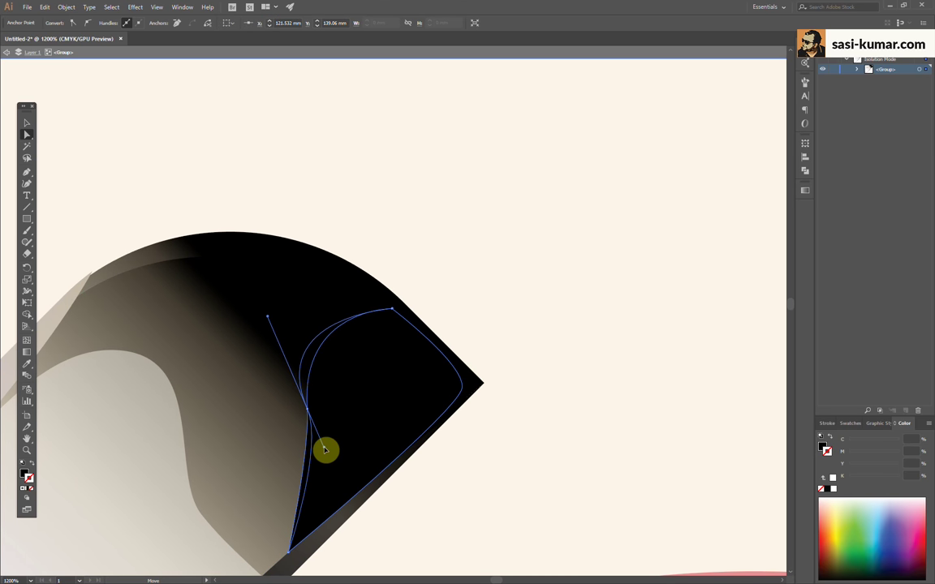
left_click(400, 206)
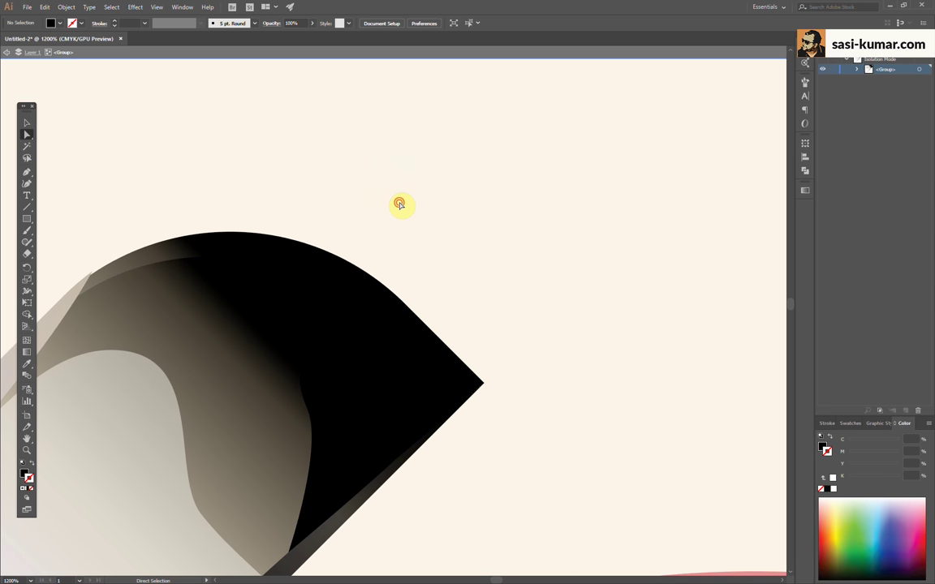
double_click(400, 204)
key("ctrl+minus")
key("ctrl+minus")
key("ctrl+minus")
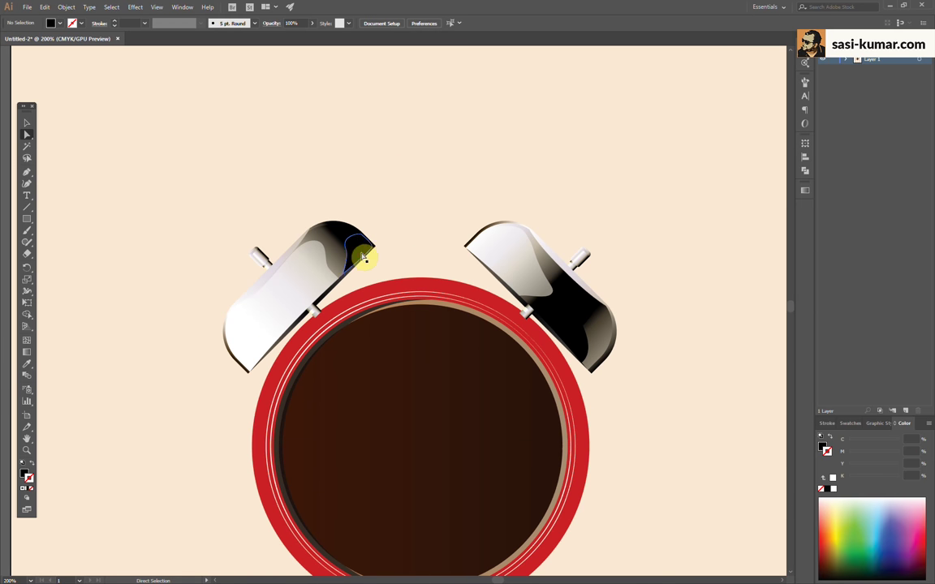
Smooth the curve of the left bell's black highlight path
left_click(365, 258)
key("ctrl+plus")
key("ctrl+plus")
key("ctrl+plus")
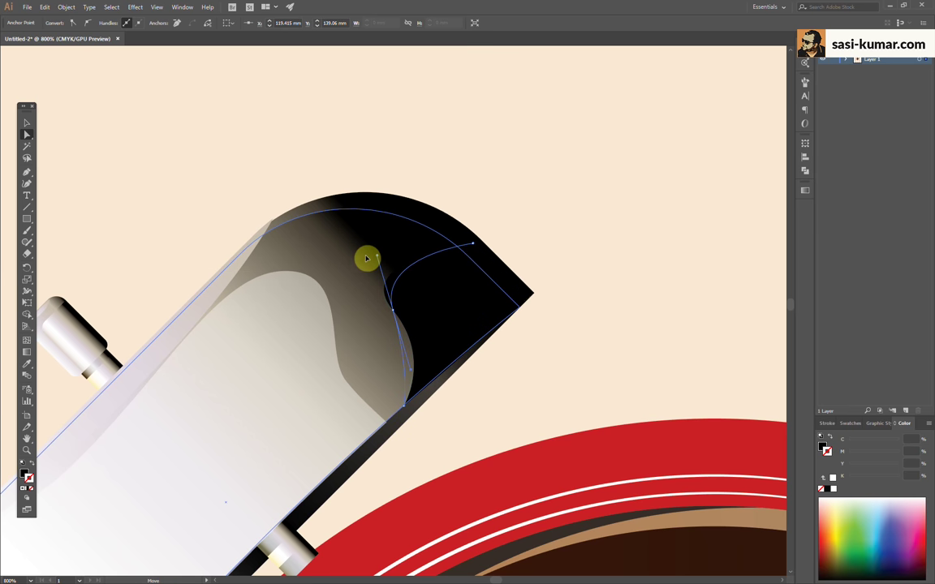
left_click_drag(365, 272, 372, 278)
left_click(573, 208)
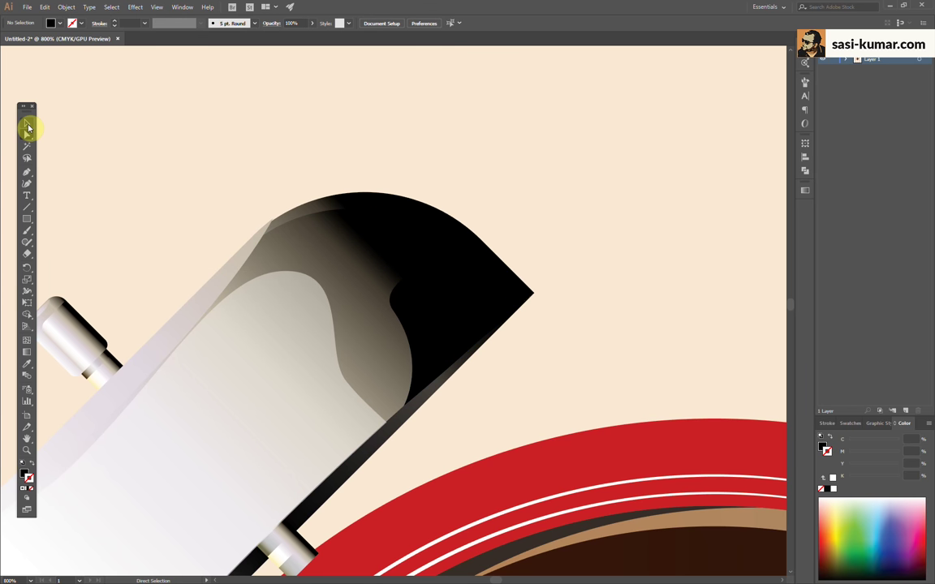
key("ctrl+1")
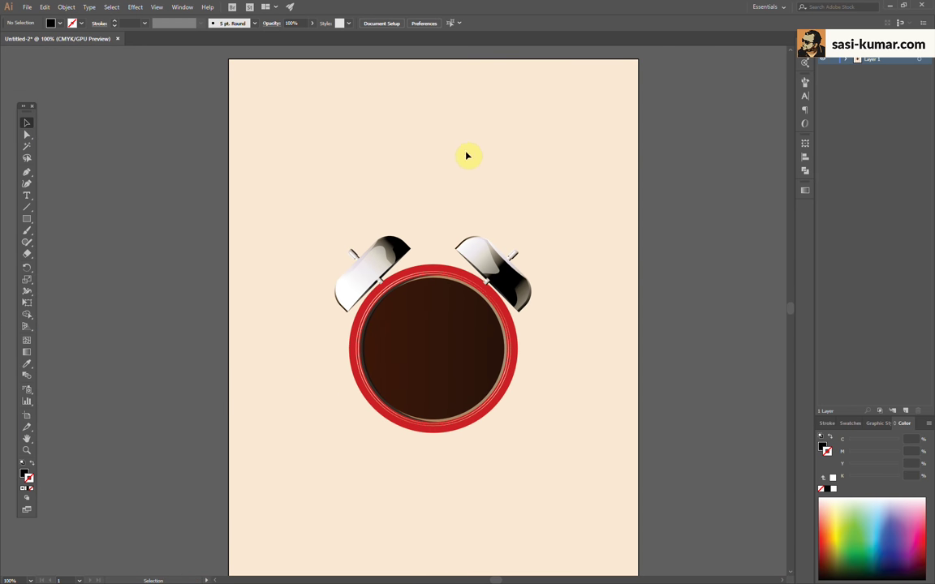
Draw a closed shadow sliver below the left bell along the inner rim
key("ctrl+plus")
key("ctrl+plus")
key("ctrl+plus")
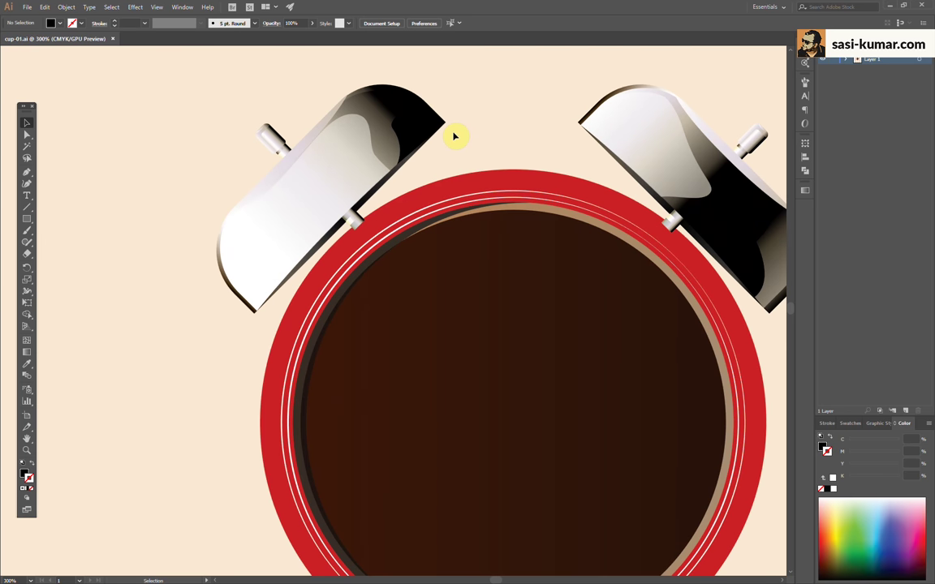
left_click(270, 319)
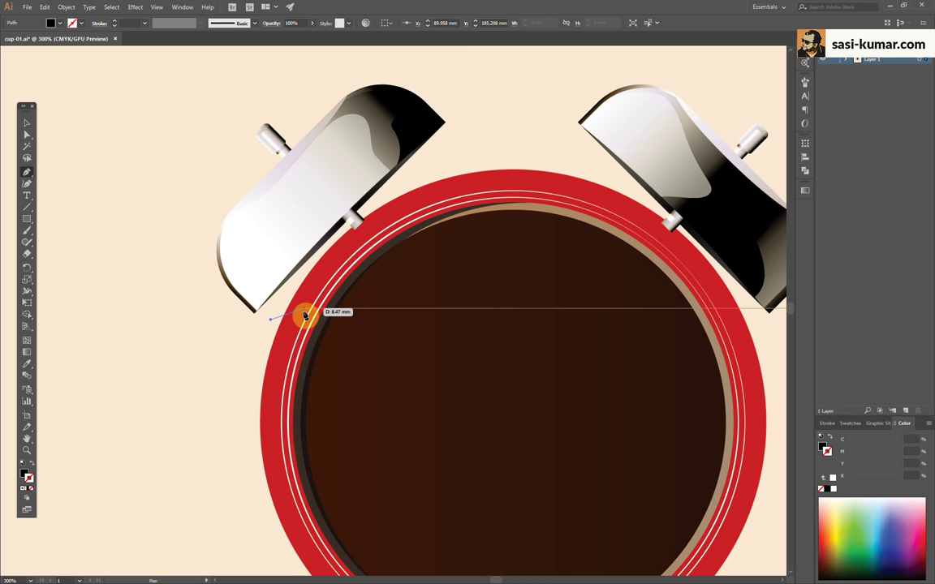
left_click(305, 320)
left_click(371, 235)
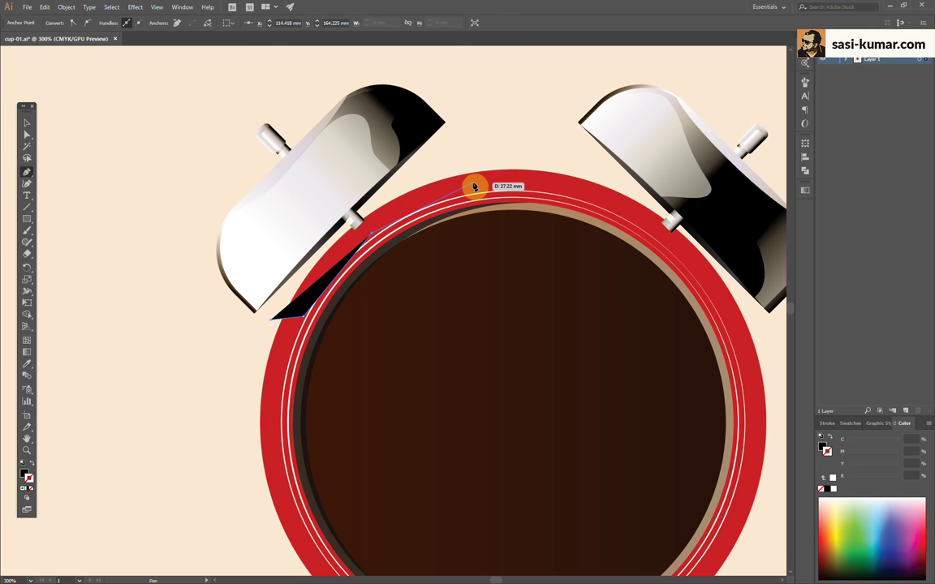
left_click(479, 185)
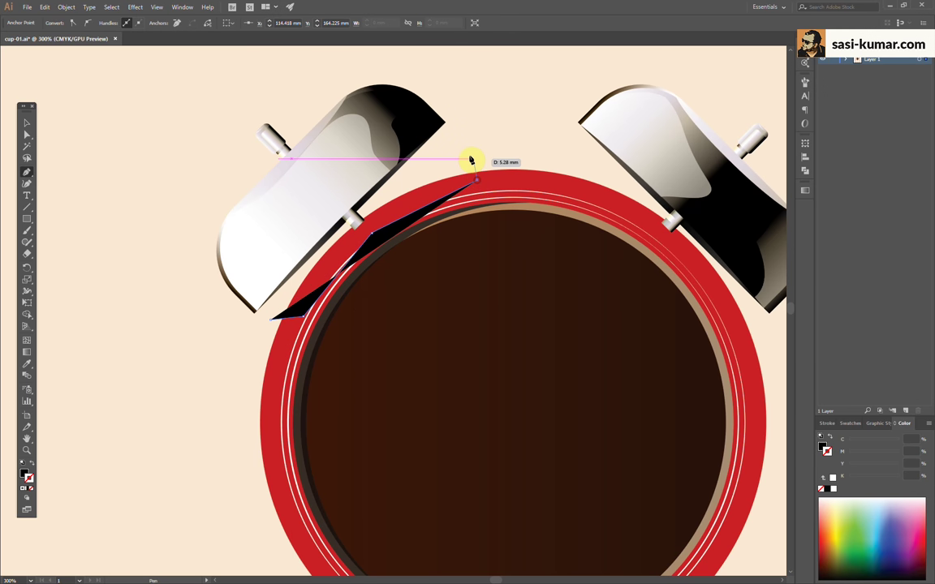
left_click(472, 154)
mouse_move(344, 234)
left_mouse_down()
mouse_move(353, 225)
mouse_move(345, 232)
left_mouse_up()
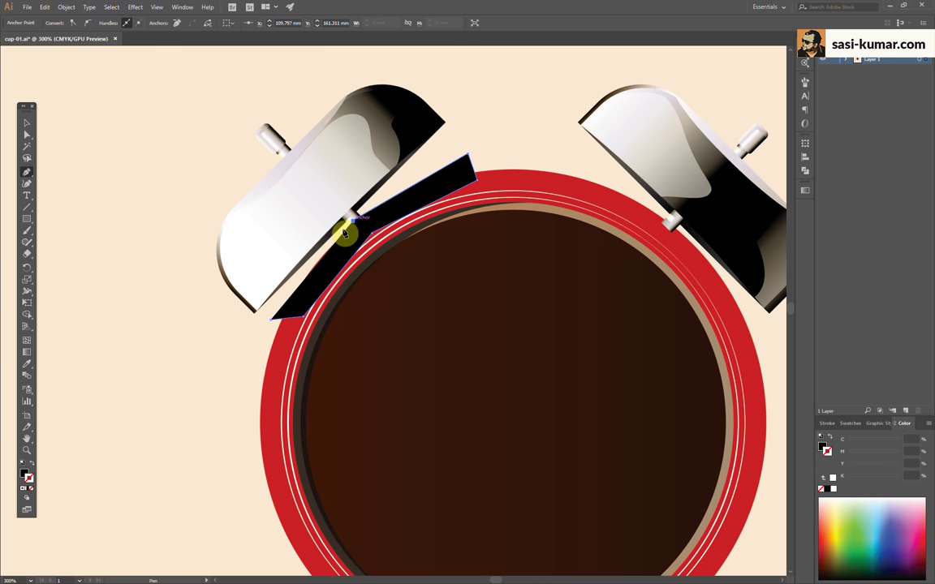
Adjust the shadow's anchors and round its corners to follow the ring
key("a")
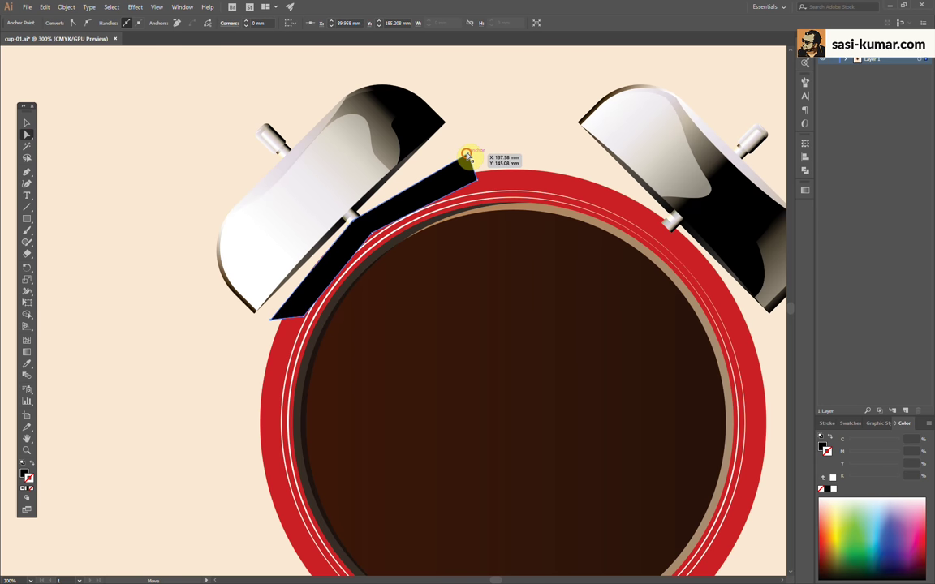
left_click_drag(466, 154, 466, 151)
left_click_drag(271, 321, 294, 299)
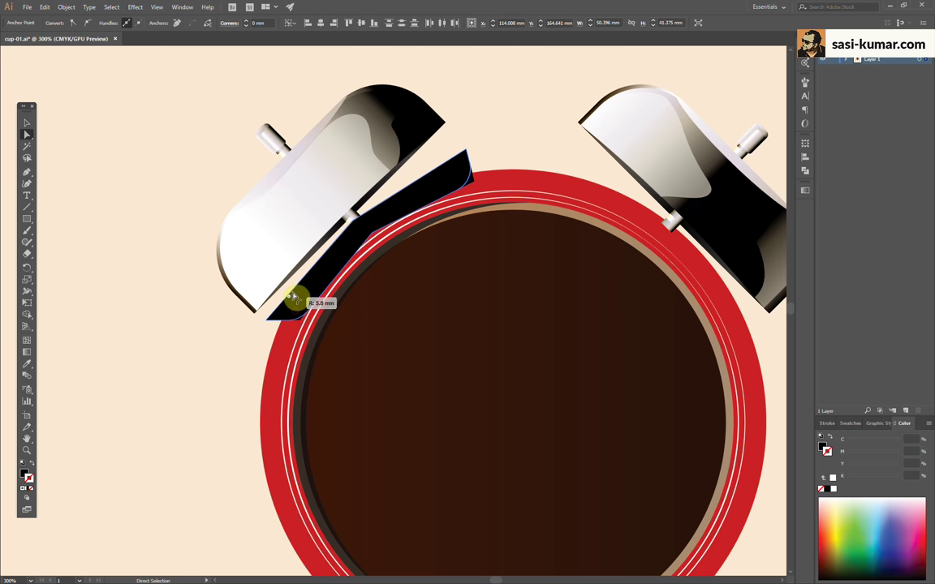
left_click_drag(365, 227, 372, 246)
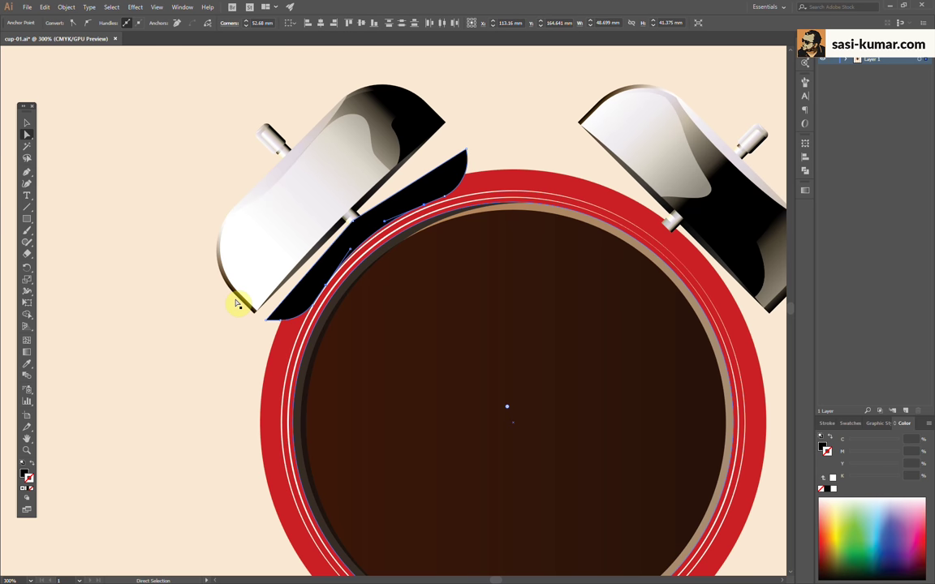
left_click(26, 122)
left_click(547, 130)
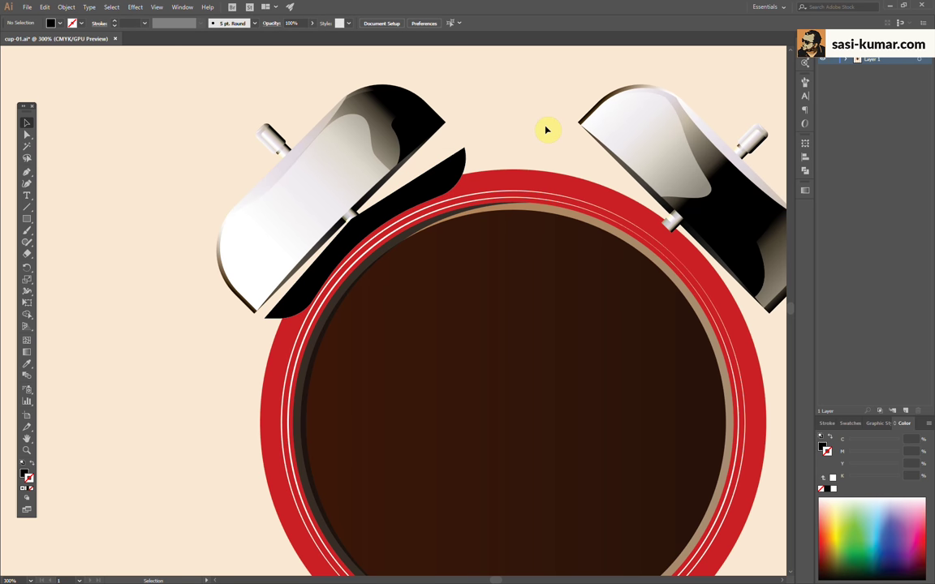
left_click_drag(540, 119, 466, 118)
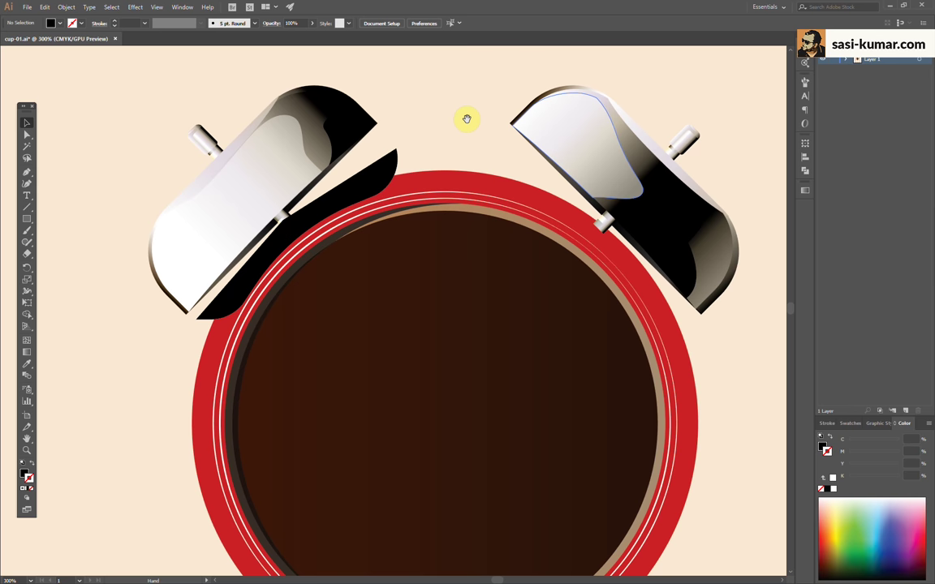
Draw a closed shadow under the right bell along the rim and reshape its top
mouse_move(537, 206)
left_mouse_down()
mouse_move(509, 203)
mouse_move(642, 321)
mouse_move(662, 326)
left_mouse_up()
key("p")
left_click(521, 185)
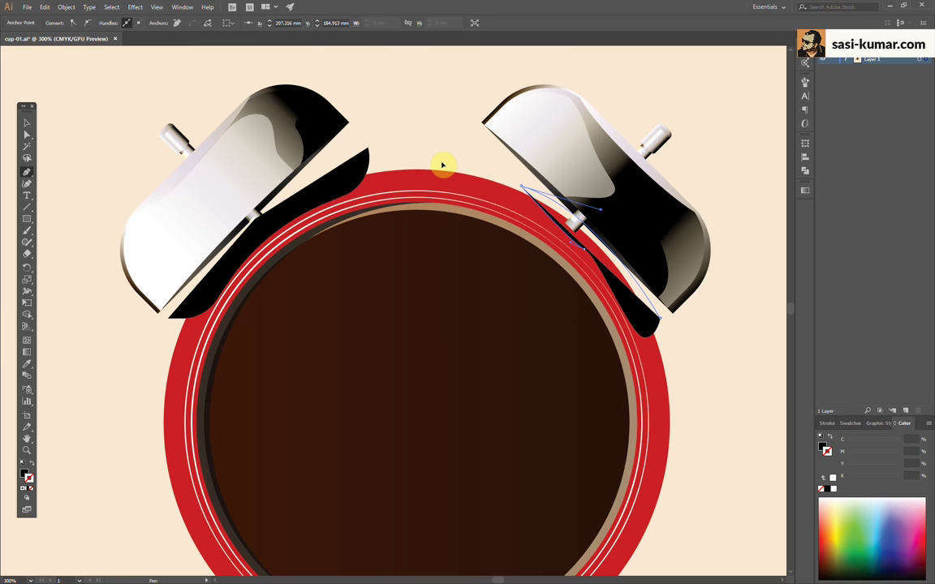
left_click(27, 140)
left_click_drag(528, 194, 600, 270)
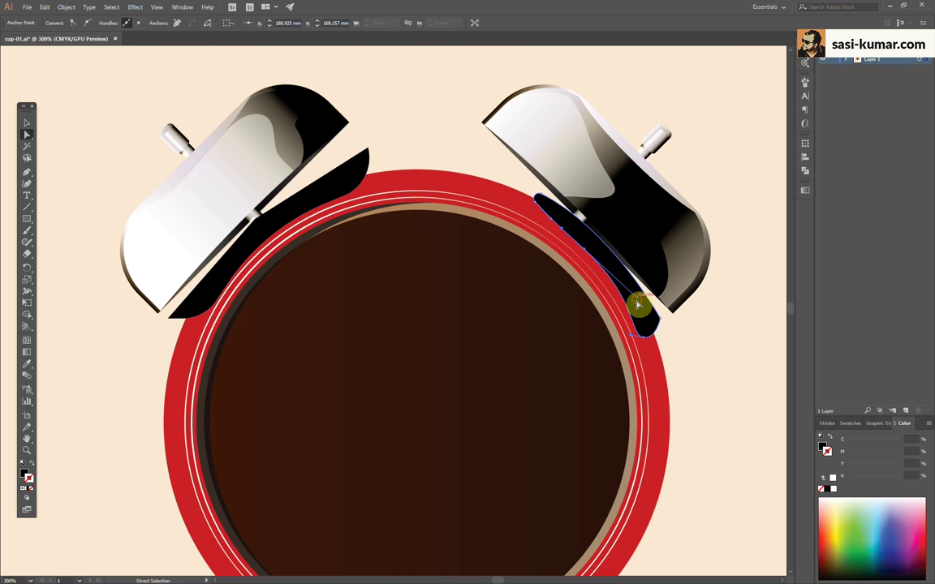
left_click(26, 121)
left_click(396, 126)
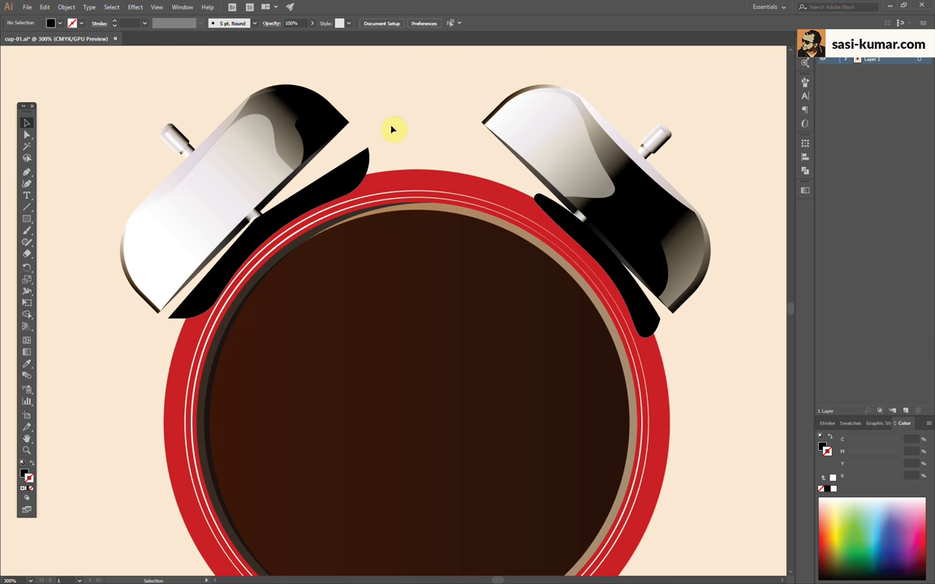
left_click(349, 178)
Fill the left bell shadow with the face's dark brown as a radial gradient
left_click(27, 490)
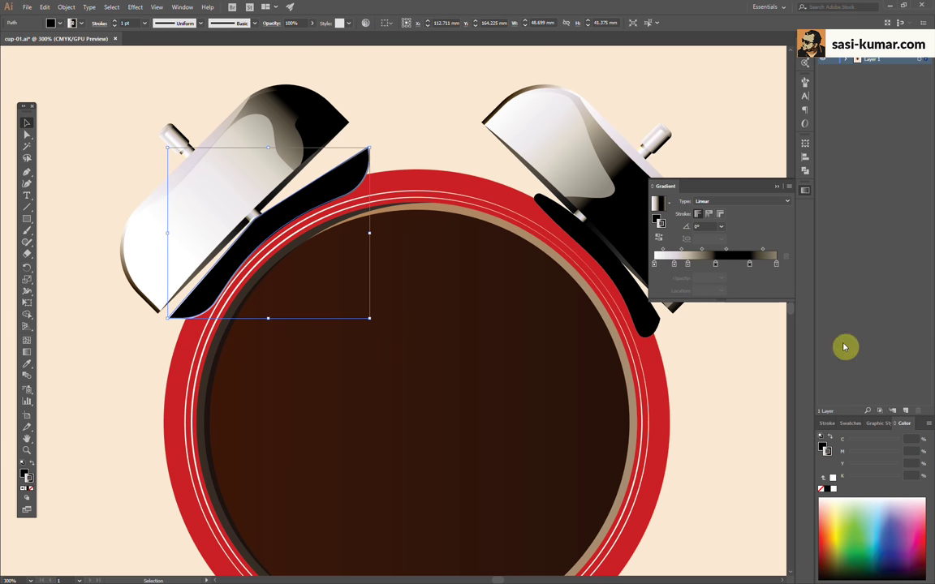
key("i")
left_click(518, 373)
left_click(26, 122)
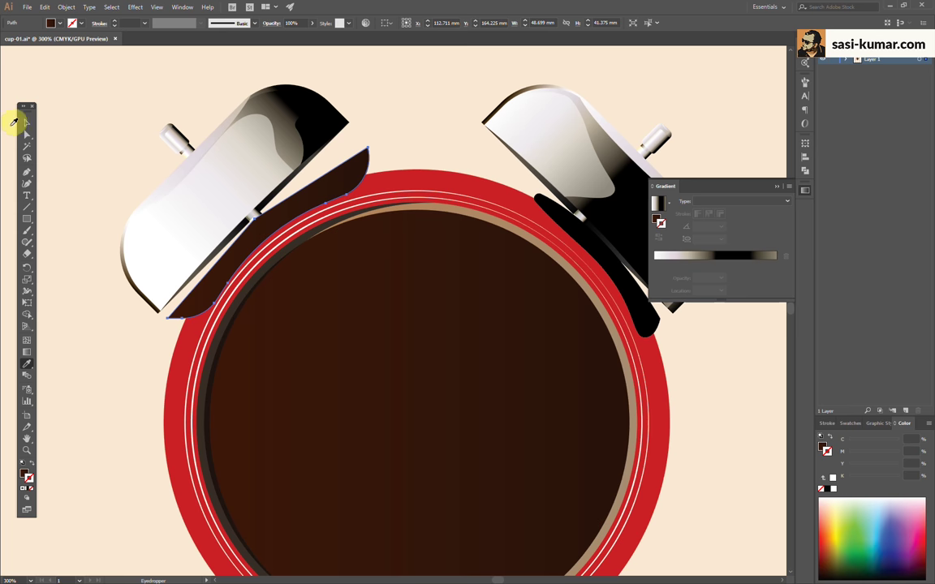
left_click(27, 489)
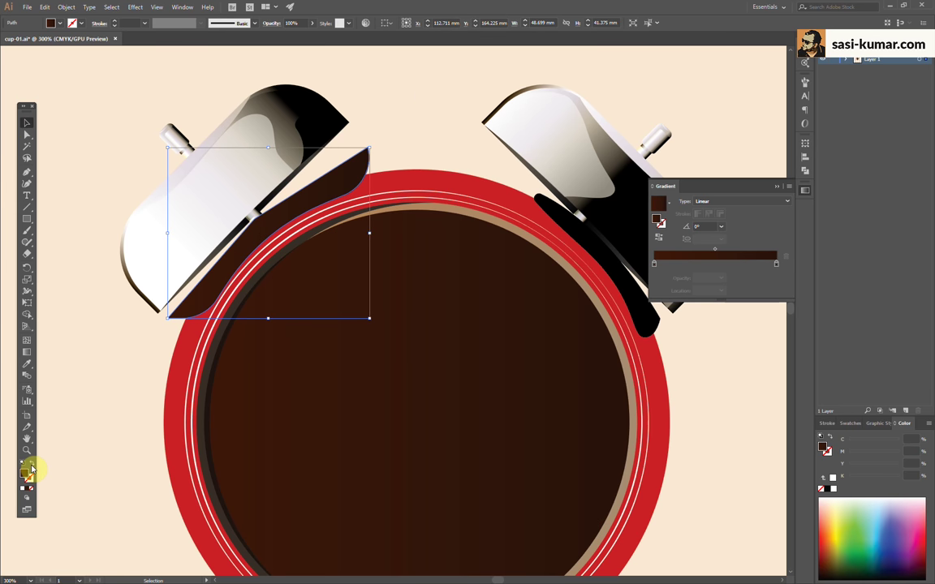
left_click(26, 352)
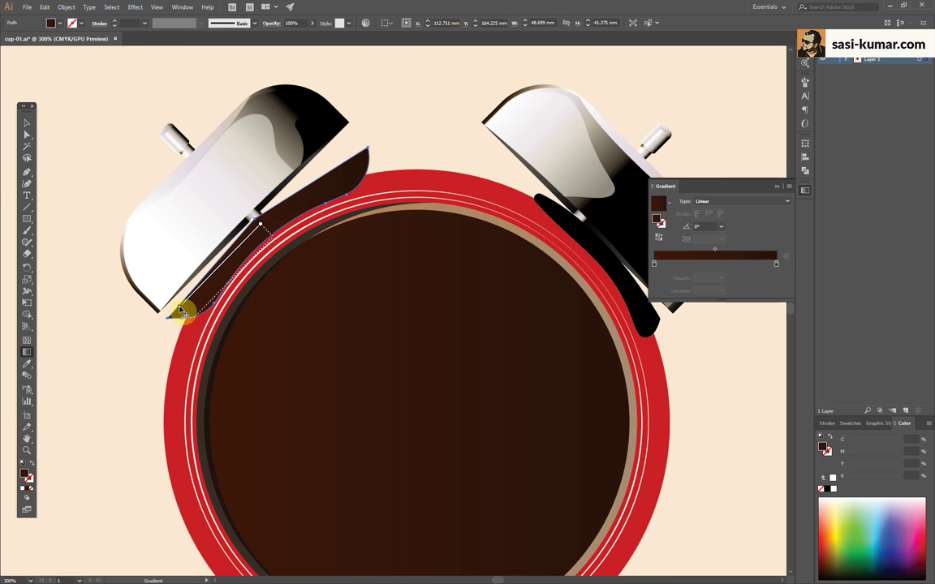
left_click(781, 202)
left_click(764, 220)
left_click_drag(256, 220, 355, 329)
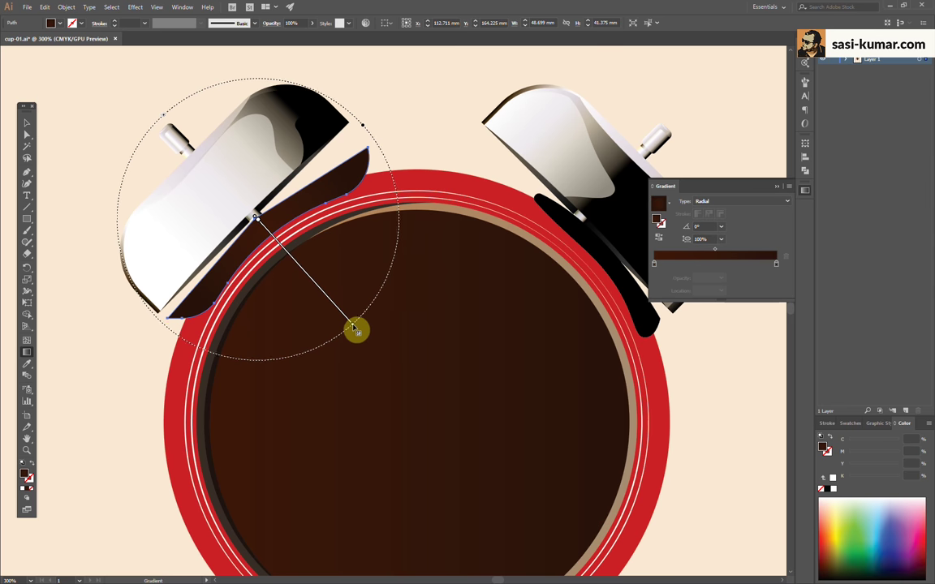
Copy the brown radial gradient onto the right bell shadow and reposition it there
left_click(27, 122)
left_click(575, 223)
key("i")
left_click(338, 173)
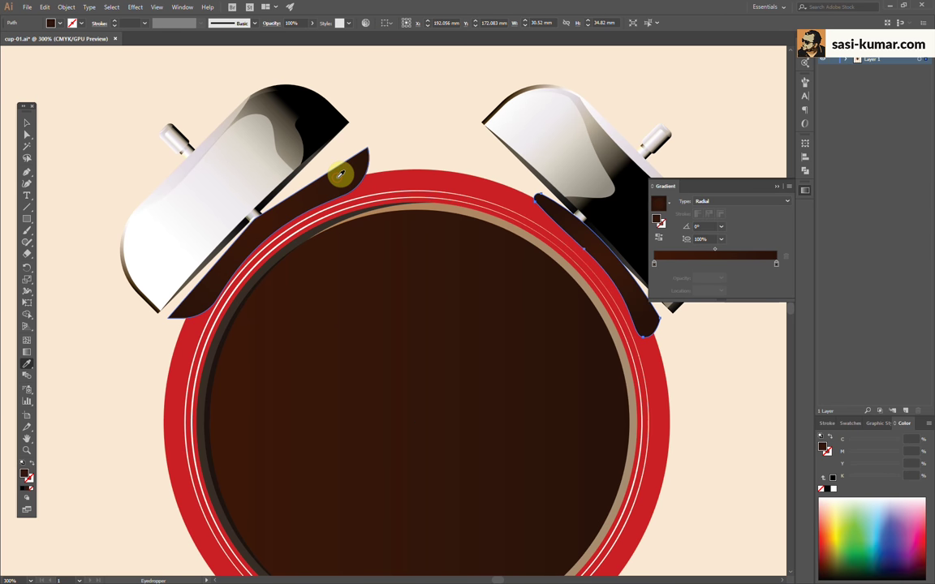
left_click(424, 109)
left_click(536, 277)
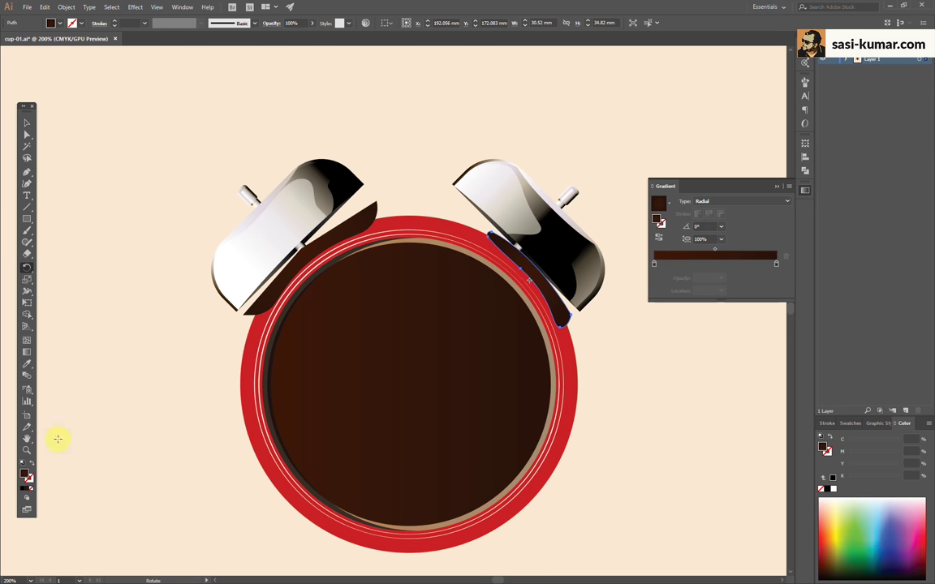
key("g")
left_click_drag(533, 257, 520, 341)
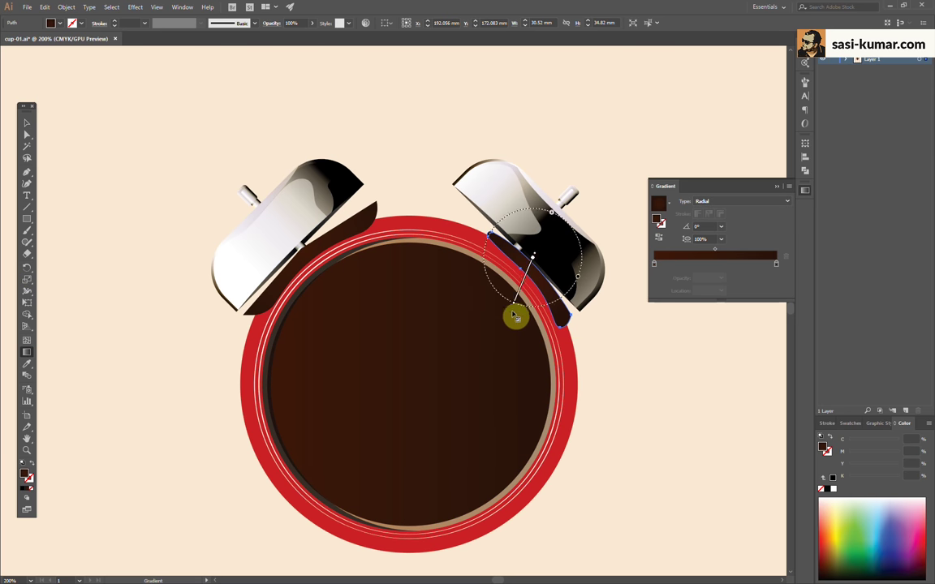
Set the left shadow's gradient stops to black and a dark red-brown
key("v")
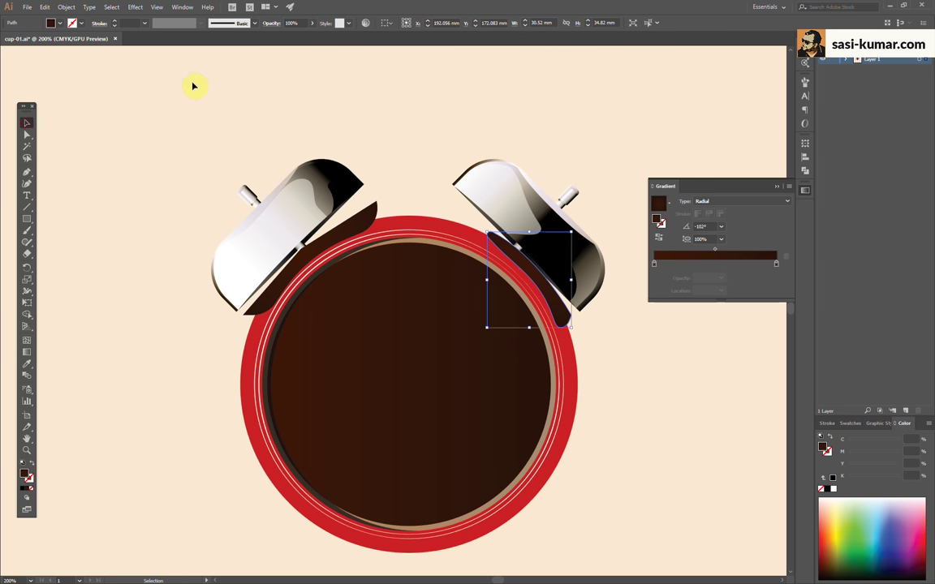
left_click(194, 86)
left_click(369, 226)
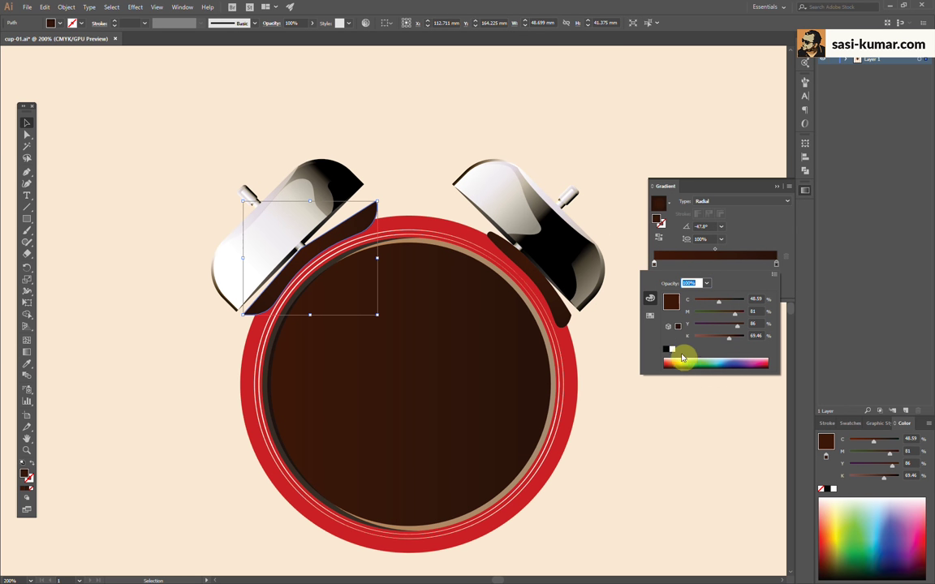
left_click(664, 353)
left_click(777, 266)
double_click(777, 266)
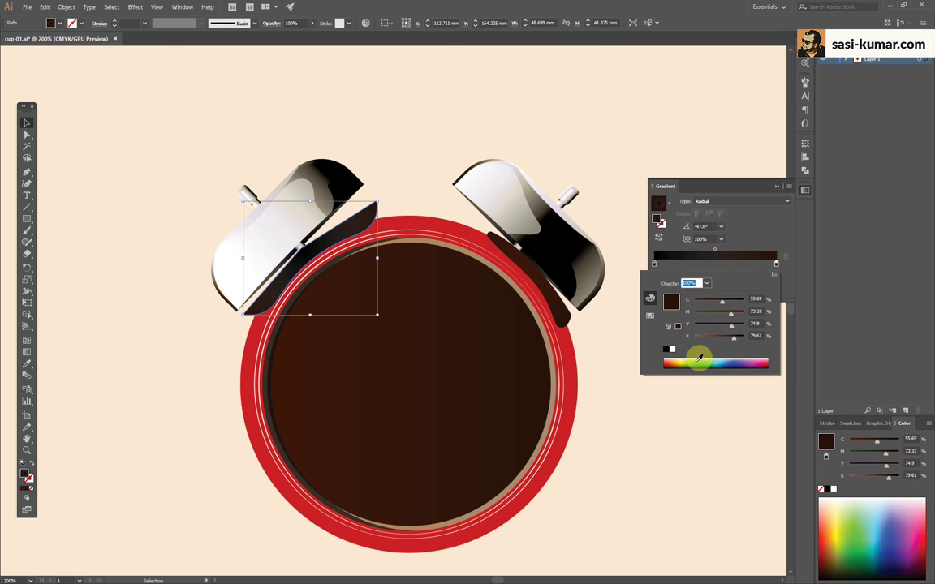
left_click(666, 362)
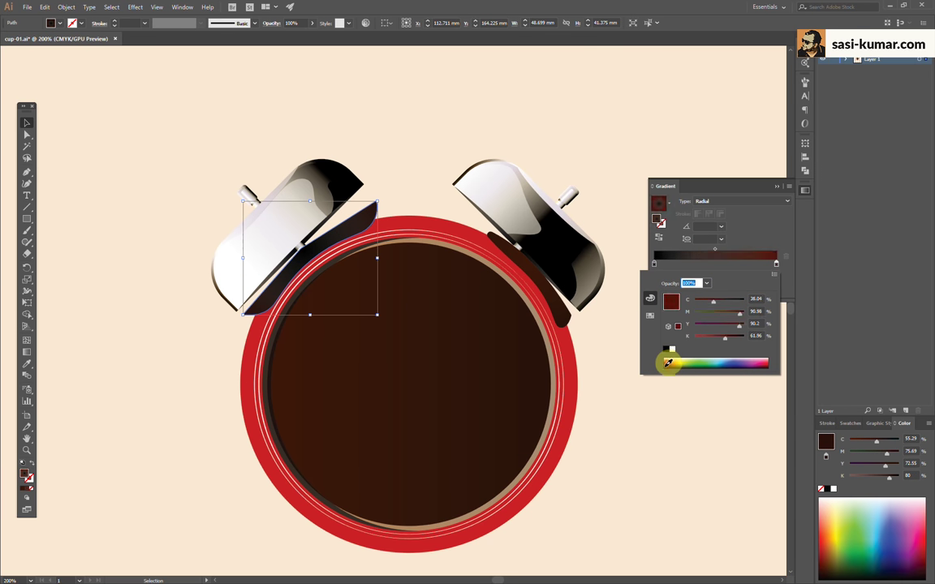
left_click(666, 362)
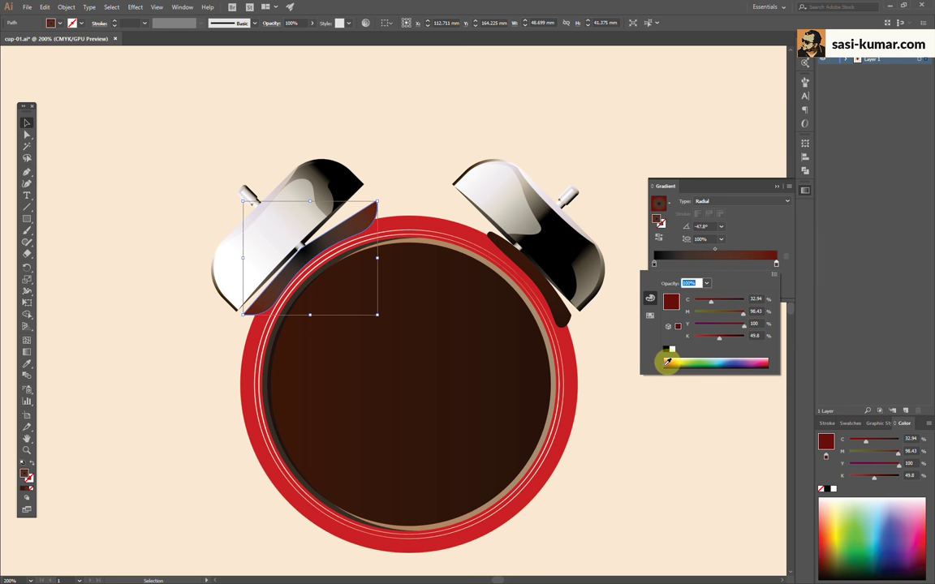
left_click(664, 362)
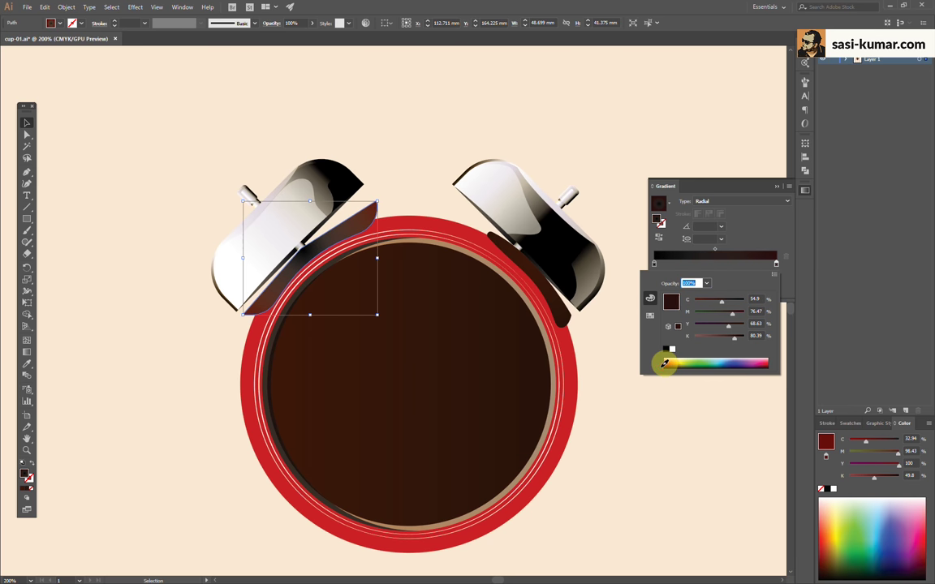
Turn the right shadow's right gradient stop dark red
left_click(499, 246)
double_click(654, 263)
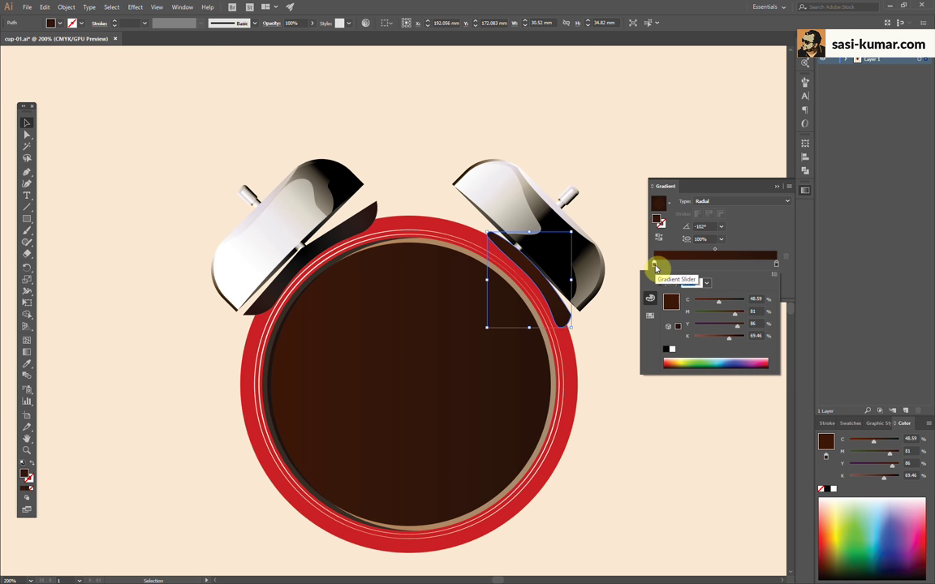
key("Escape")
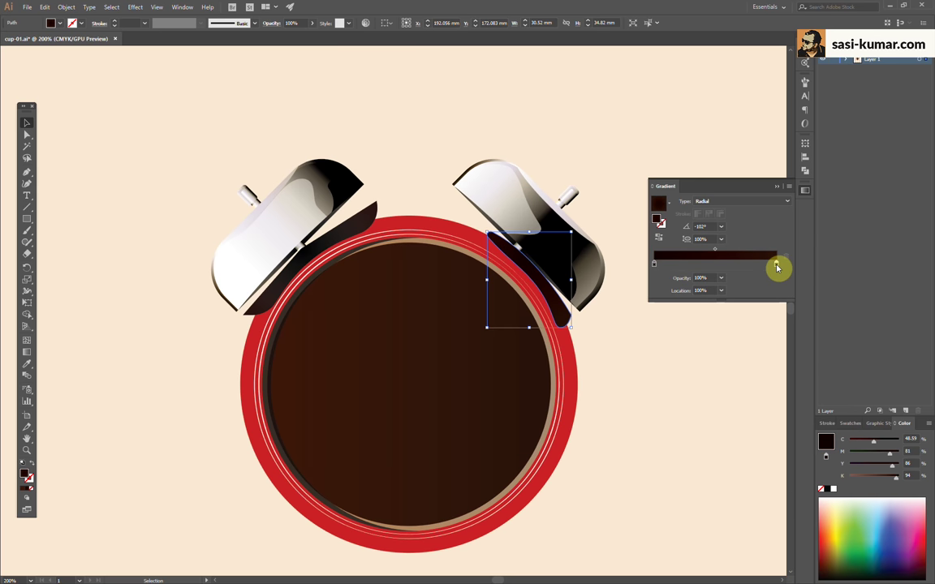
double_click(777, 266)
left_click(763, 364)
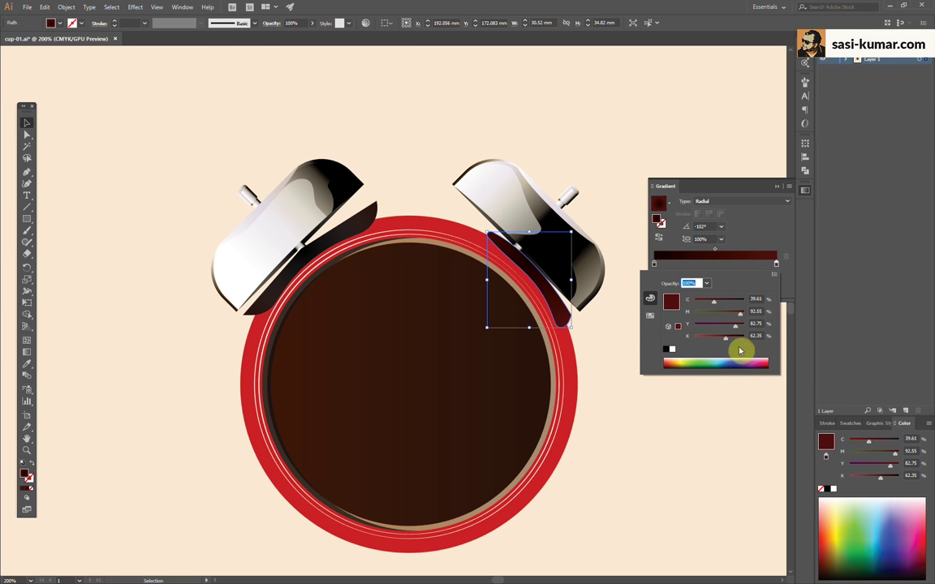
key("Escape")
Eyedrop the right shadow's brown-to-dark-red gradient onto the left shadow piece, then select the rim circle
left_click(439, 105)
left_click(359, 213)
key("i")
left_click(503, 238)
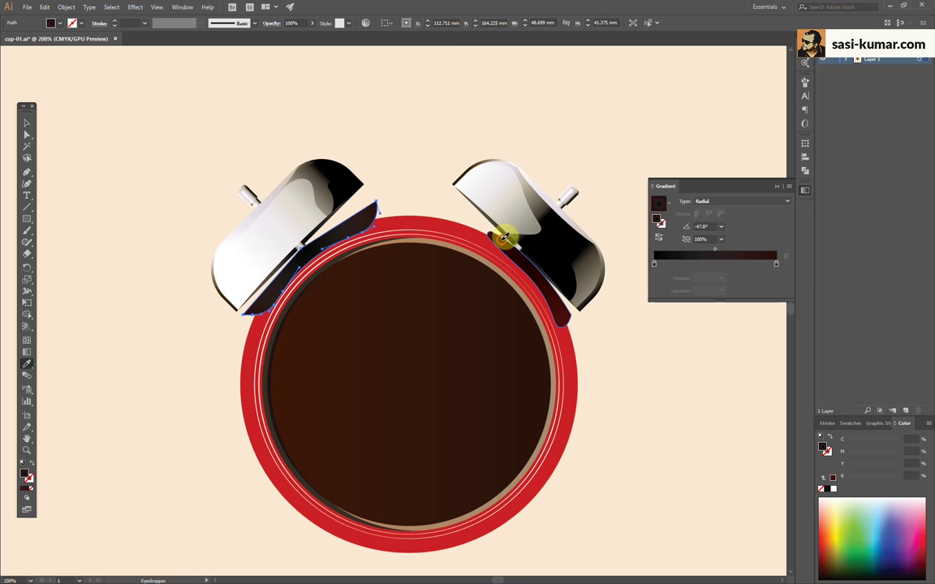
left_click(26, 123)
left_click(85, 108)
left_click(430, 230)
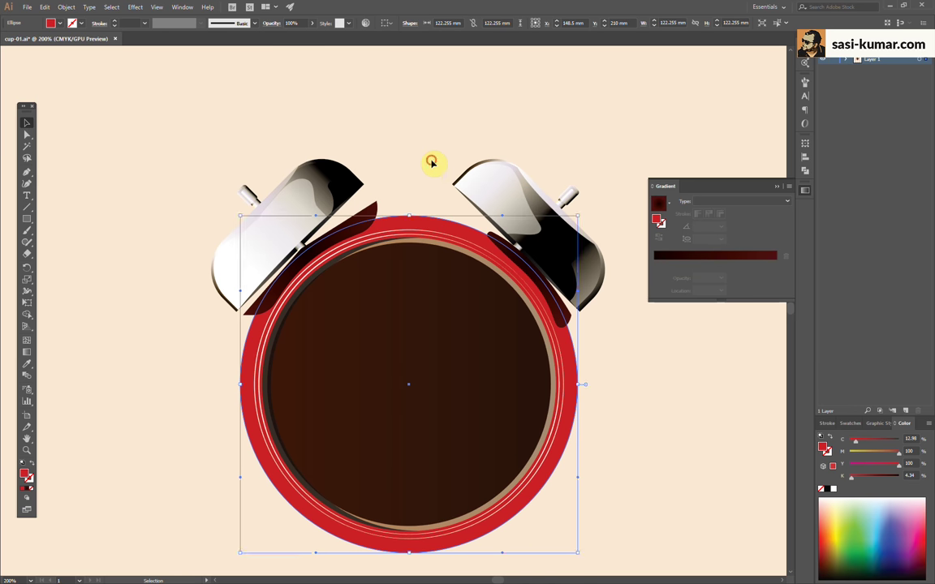
Crop the left bell shadow to a pasted-in-front copy of the rim circle
double_click(362, 216)
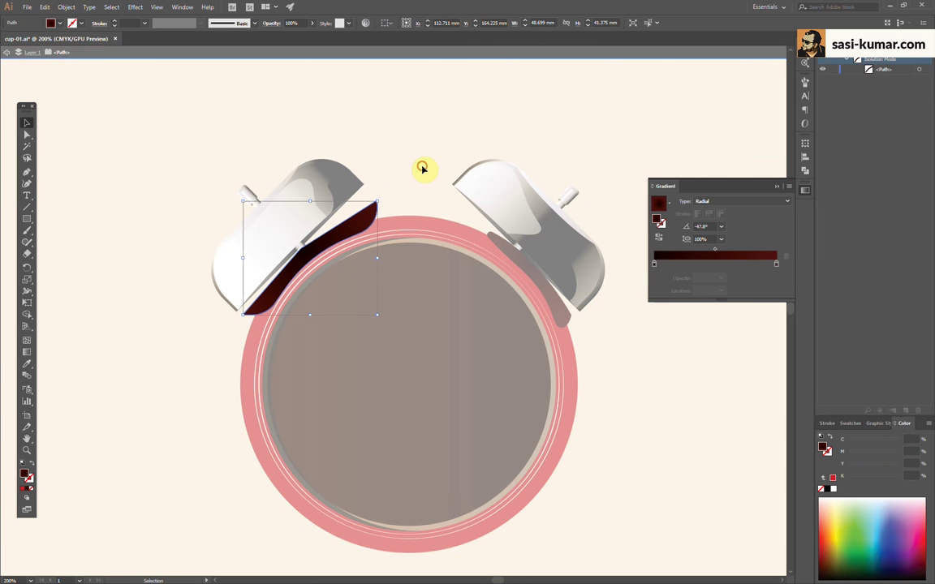
key("ctrl+f")
key("ctrl+a")
key("ctrl+shift+a")
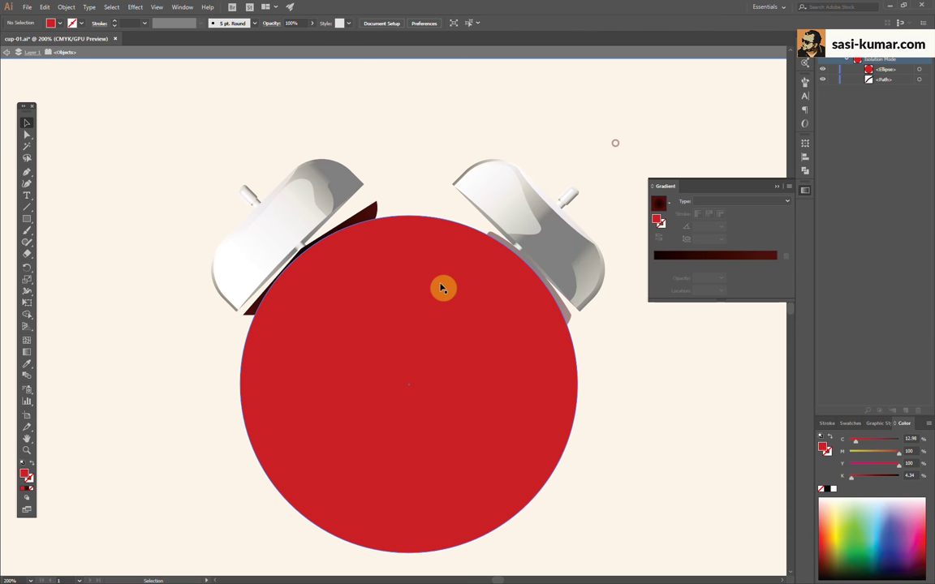
left_click(442, 288)
left_click(28, 482)
left_click(377, 211, "shift")
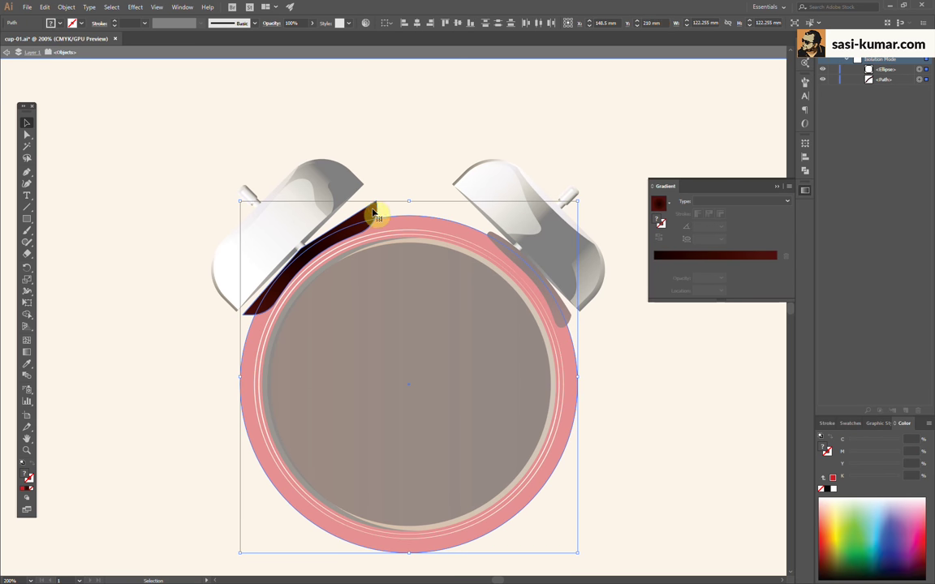
left_click(805, 174)
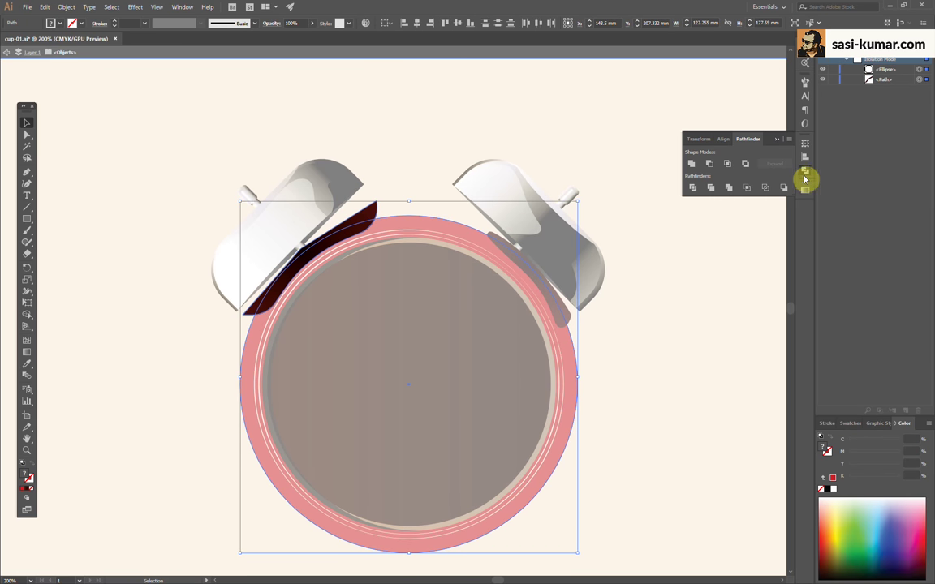
left_click(746, 189)
double_click(438, 163)
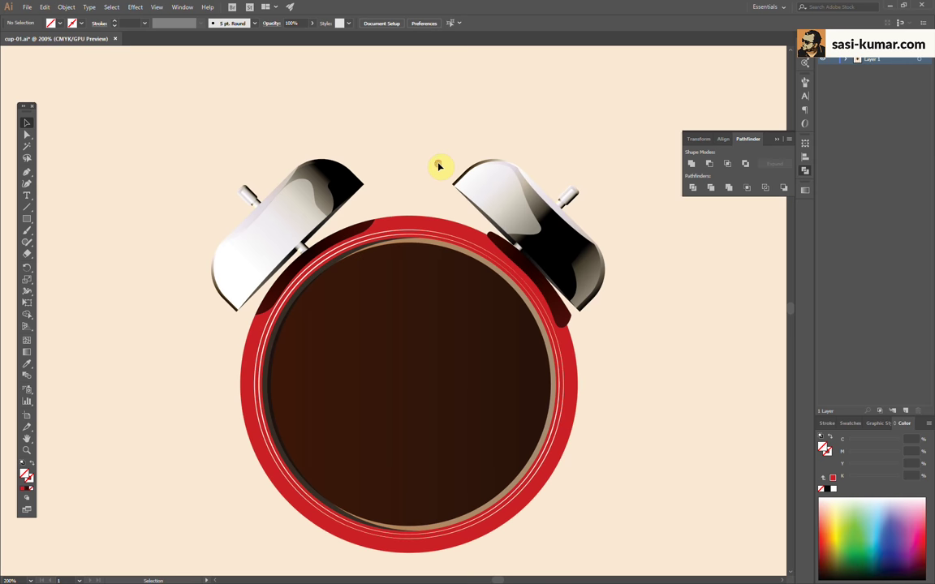
Crop the right bell shadow to the rim circle the same way
double_click(507, 246)
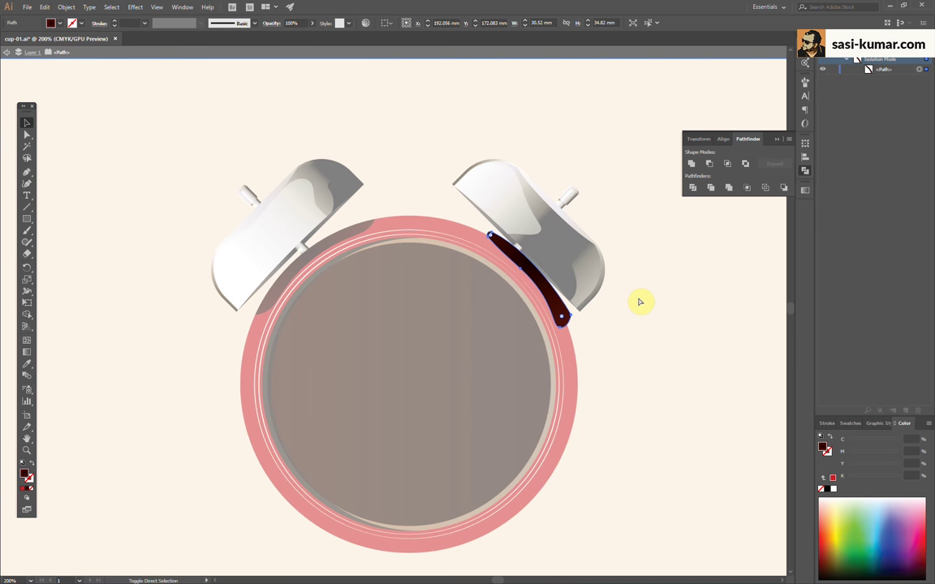
left_click(512, 273)
left_click(29, 493)
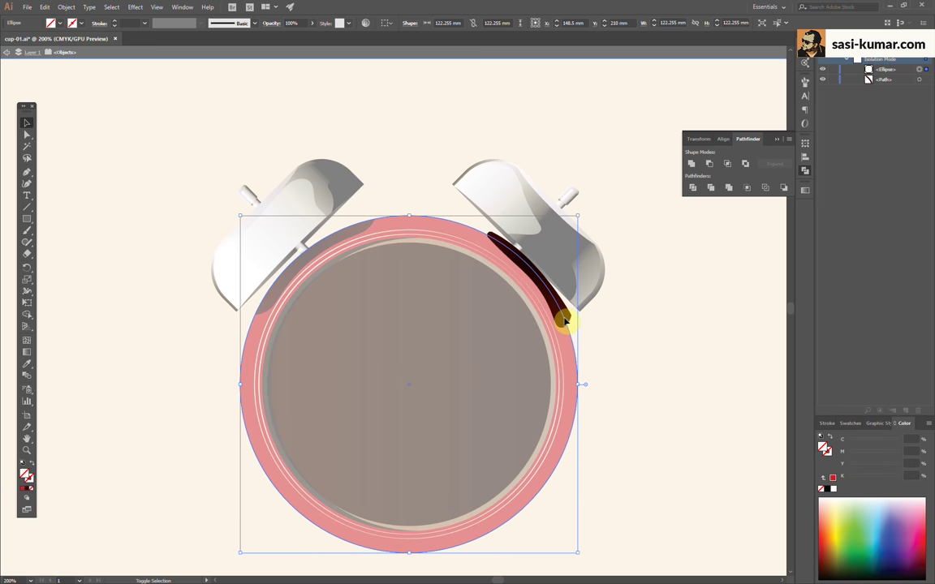
double_click(601, 264)
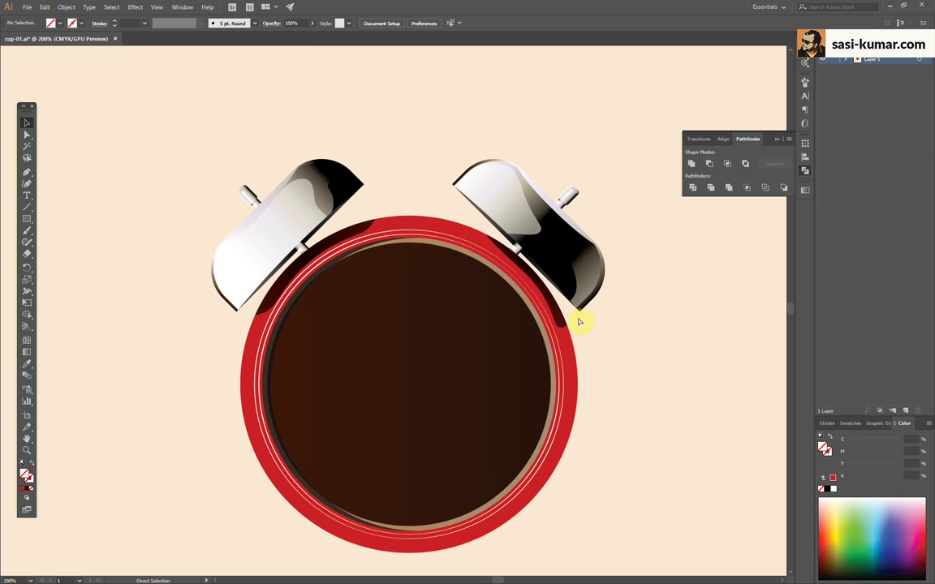
Lower both bell shadows to about 65% opacity
left_click(288, 282)
left_click(462, 99)
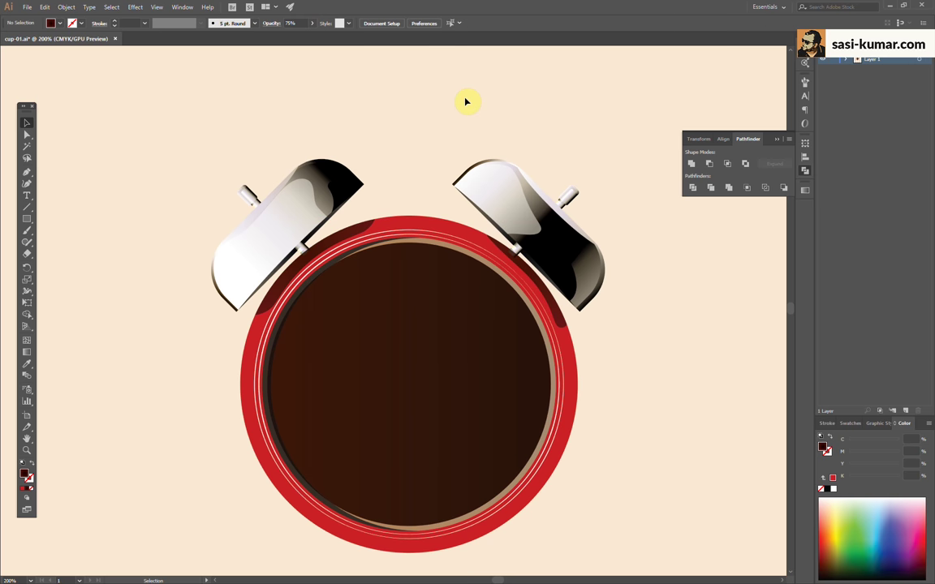
key("ctrl+0")
key("ctrl+plus")
key("ctrl+plus")
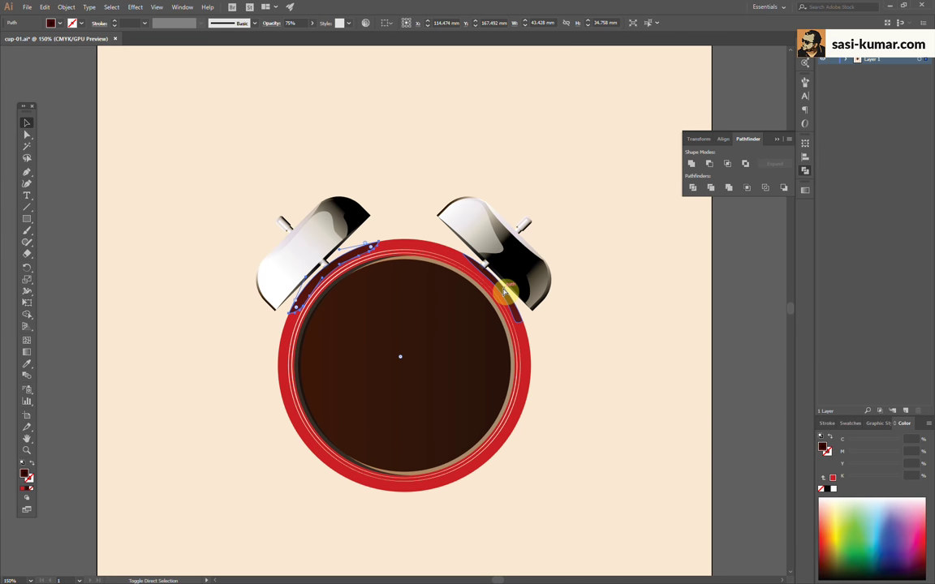
left_click(500, 292)
key("ctrl+shift+a")
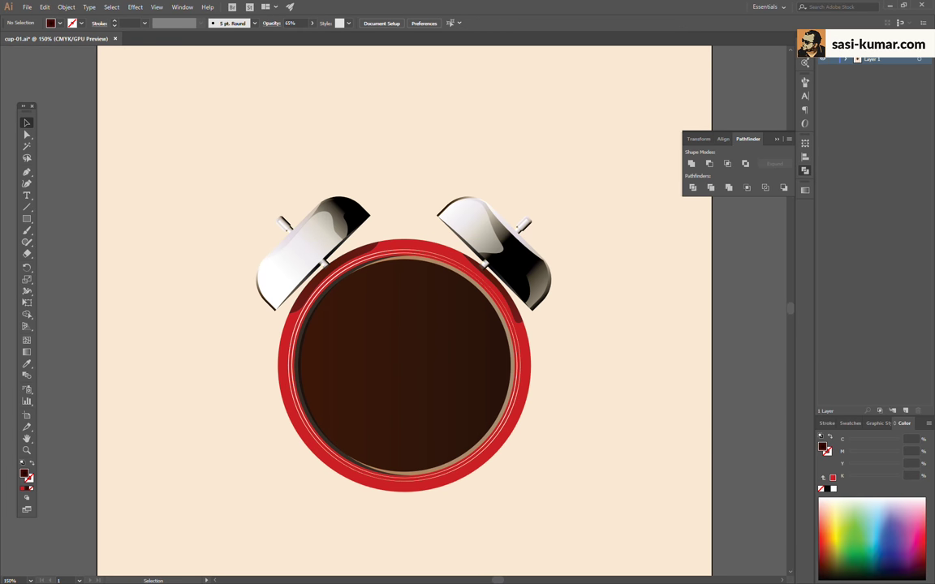
Draw a half-handle wire path rising from the left bell toward the upper right
left_click(30, 173)
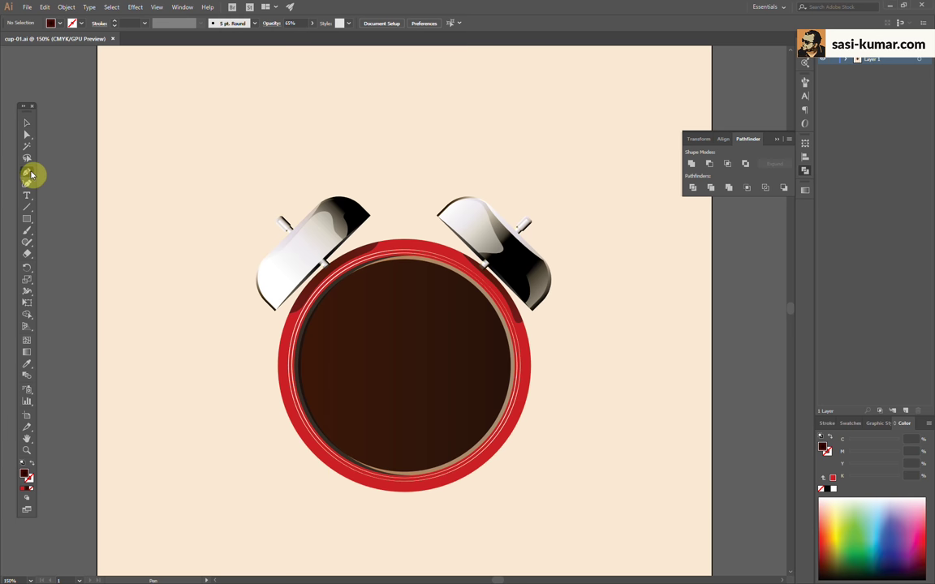
left_click(288, 237)
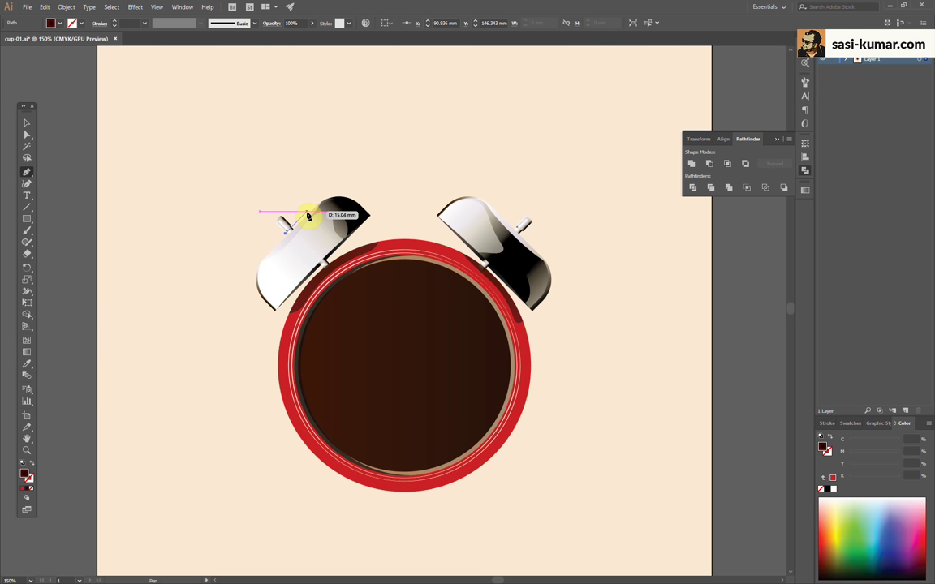
left_click_drag(307, 211, 299, 159)
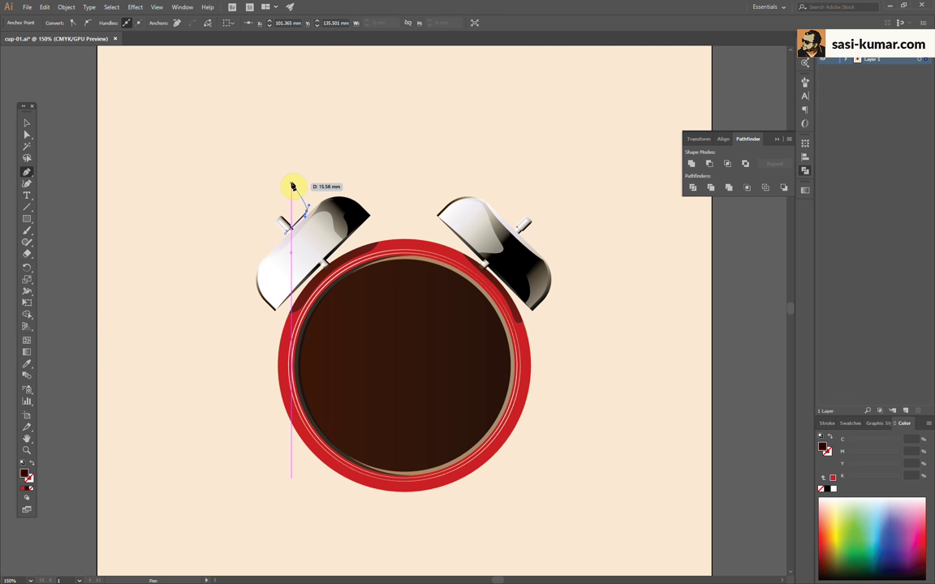
left_click(305, 139)
left_click(404, 101)
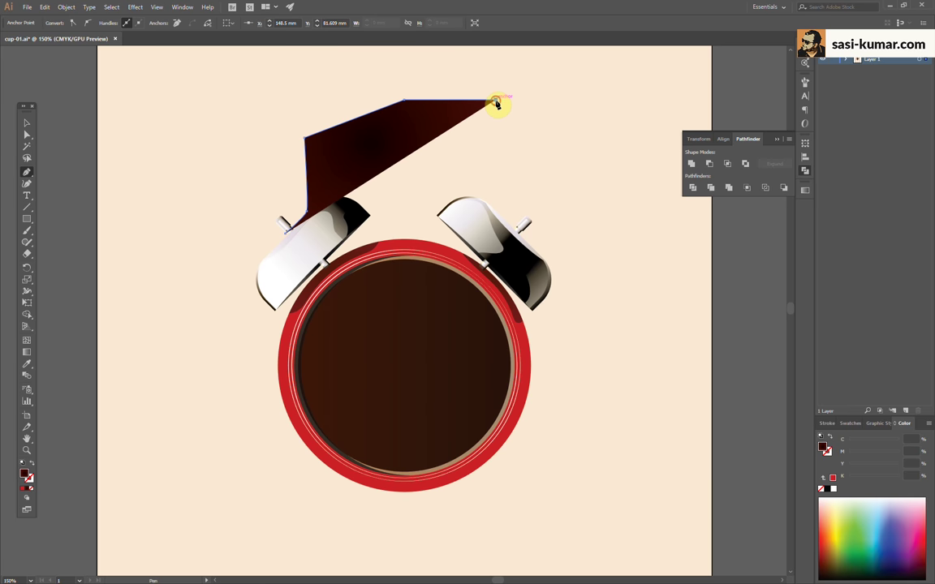
Apply the bell's gradient to the handle path as a thick stroke instead of a fill
key("i")
left_click(491, 213)
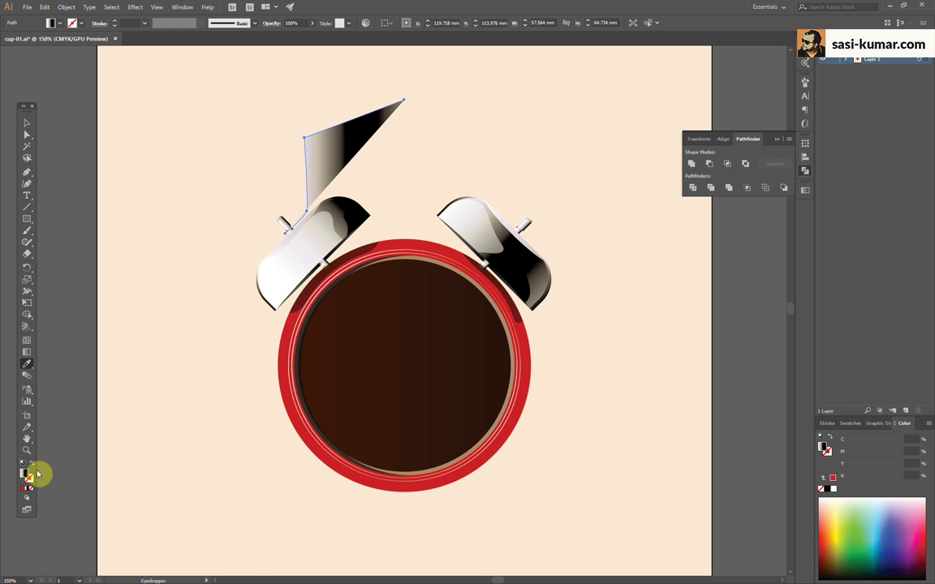
left_click(30, 488)
left_click(116, 23)
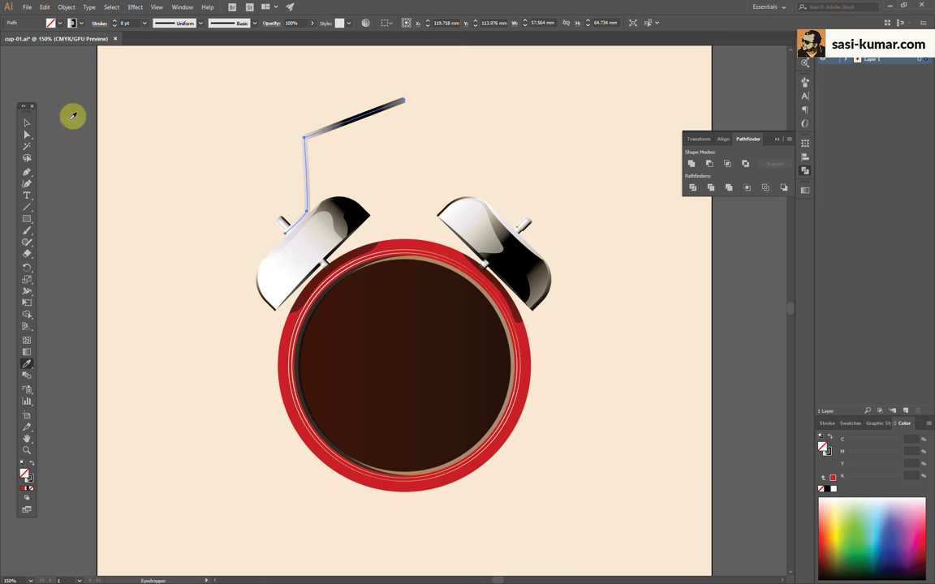
left_click(26, 122)
left_click(208, 121)
key("ctrl+plus")
key("ctrl+plus")
left_click_drag(403, 353, 426, 486)
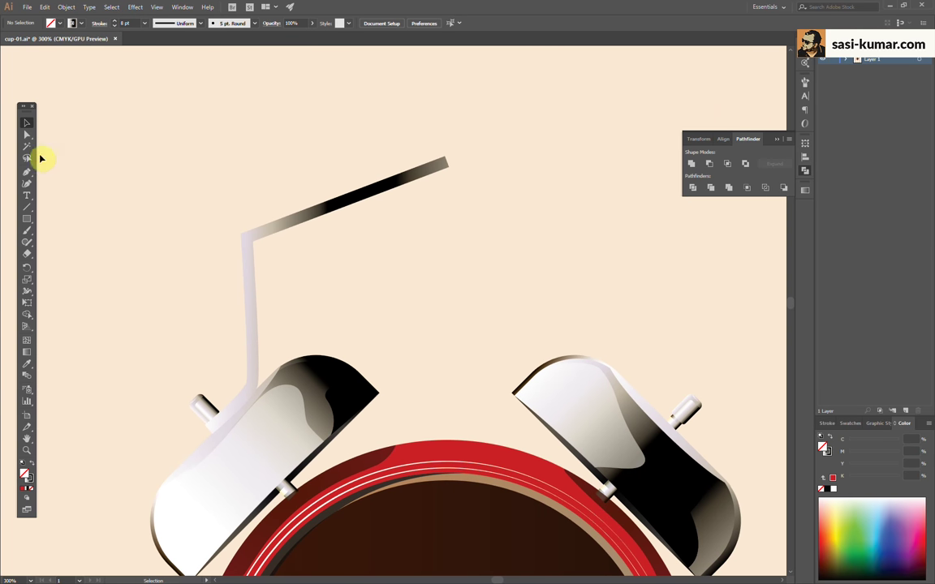
Round the handle's sharp bend into a curve and give it round end caps
left_click_drag(205, 202, 324, 298)
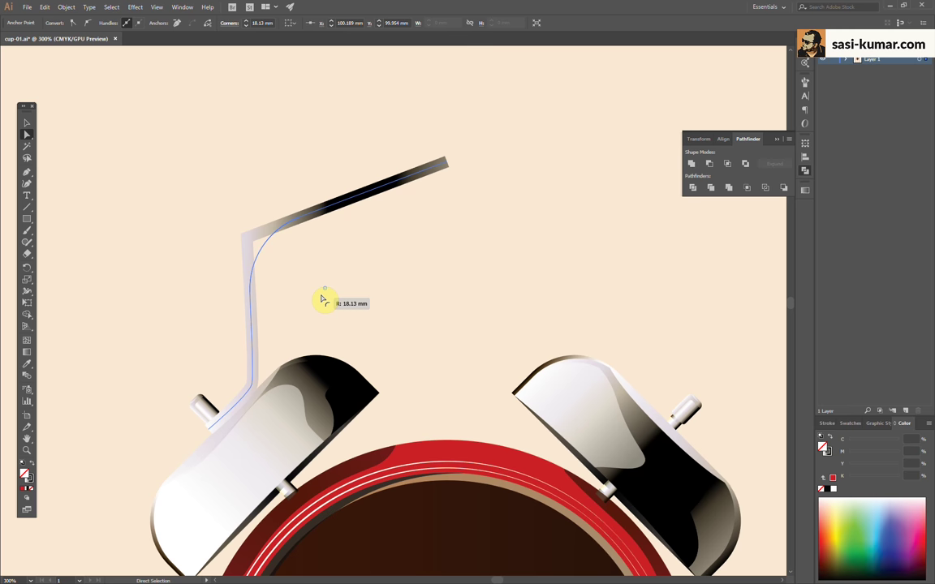
key("v")
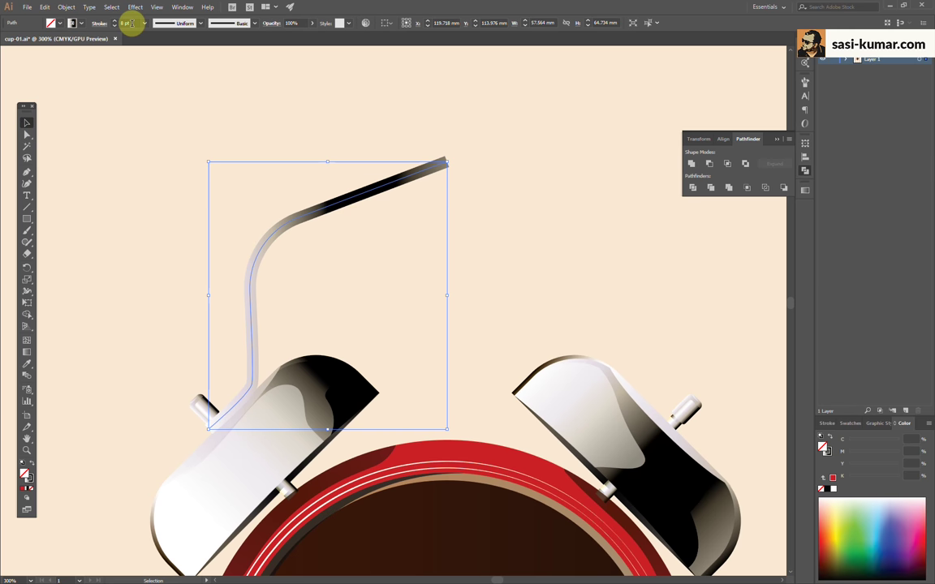
left_click(182, 225)
left_click_drag(182, 226, 268, 173)
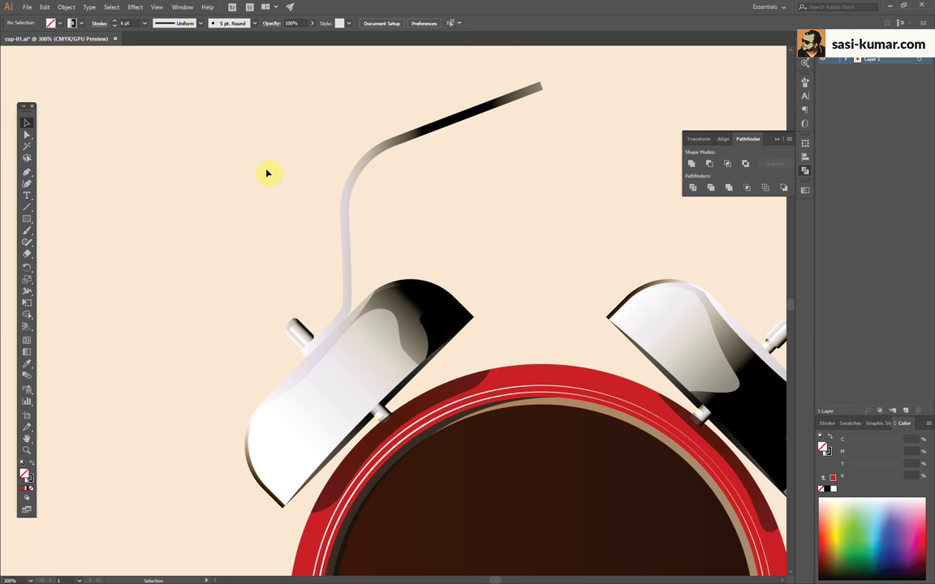
left_click(346, 200)
left_click(827, 423)
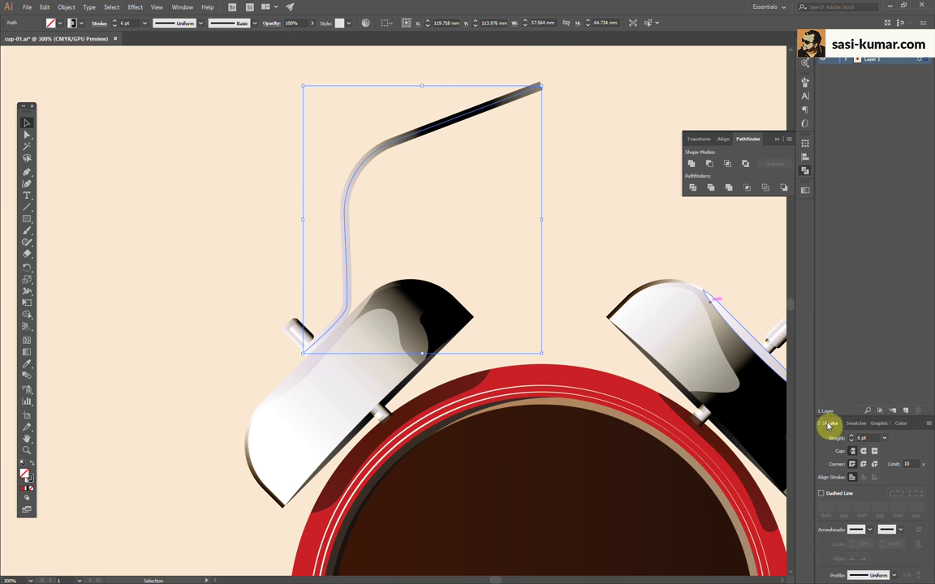
left_click(862, 450)
Apply the wire's gradient across the width of its stroke
left_click(198, 354)
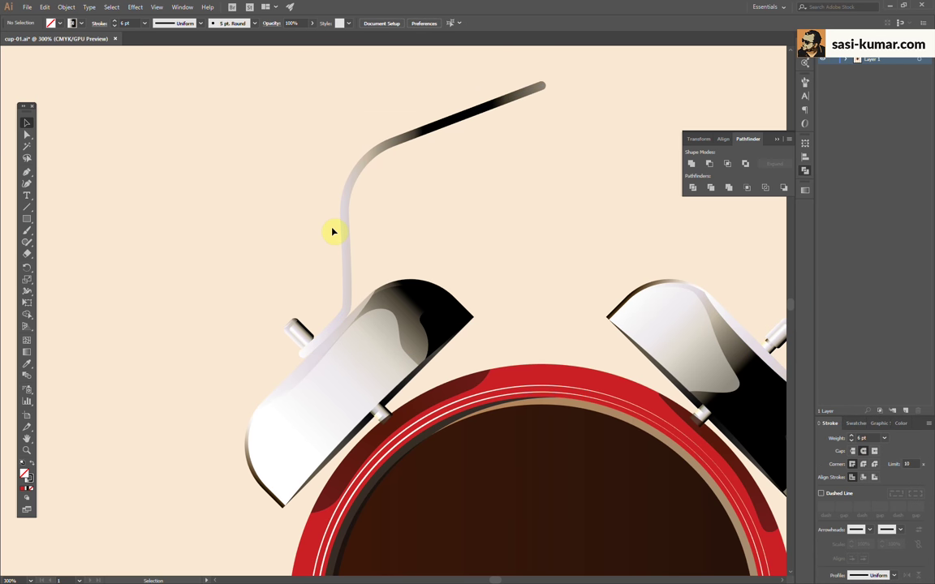
left_click(349, 202)
left_click(415, 203)
left_click(347, 210)
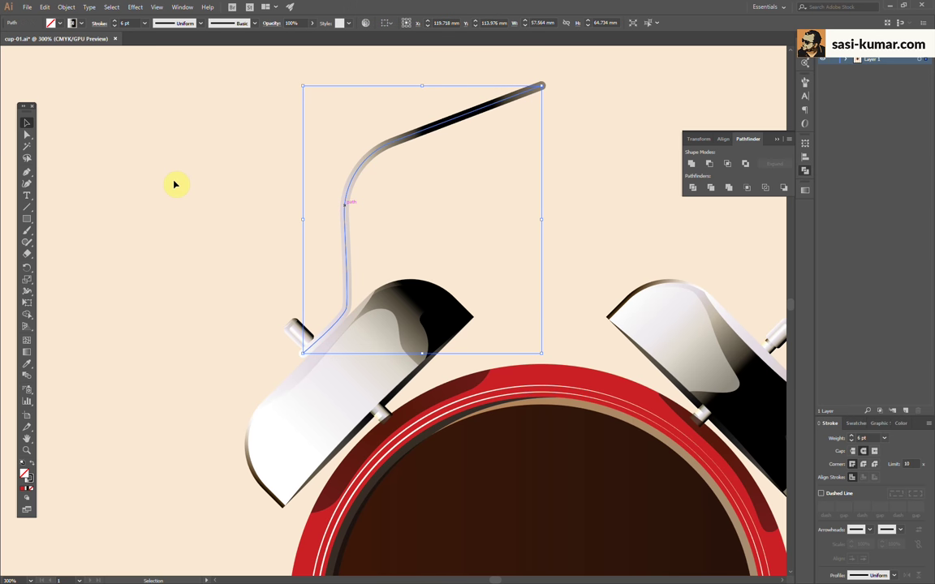
key("F6")
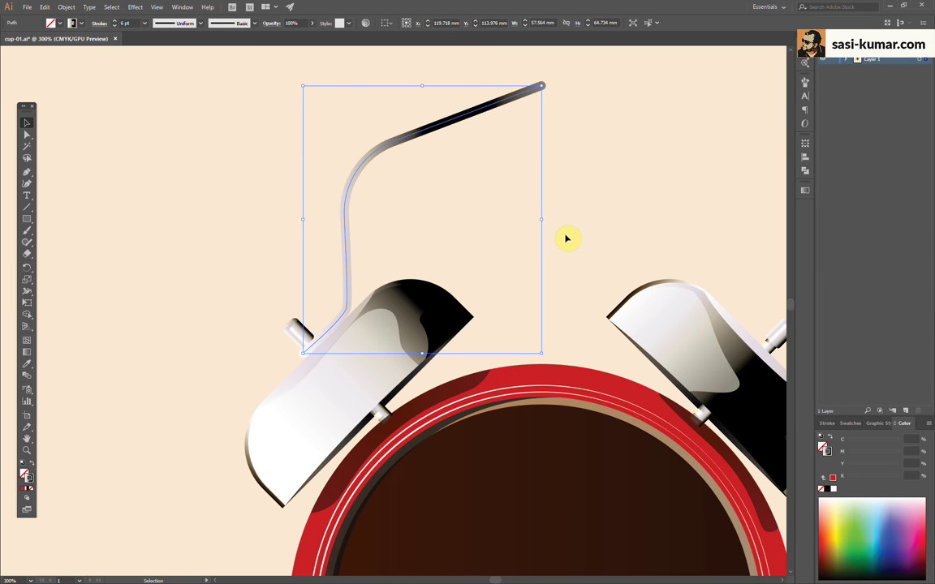
left_click(806, 192)
left_click(720, 213)
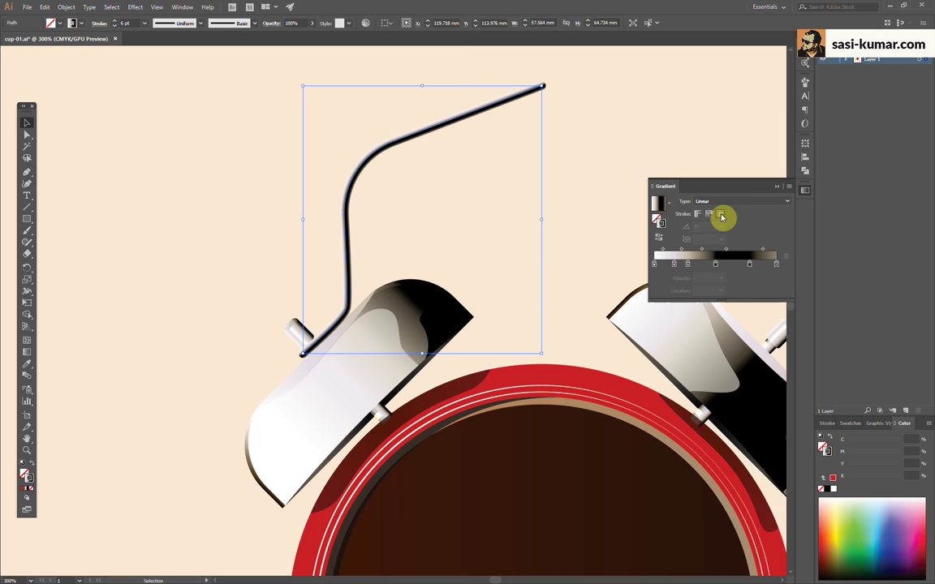
Slide one handle-wire gradient stop to the right to change the wire's shading
mouse_move(720, 267)
left_mouse_down()
mouse_move(735, 265)
mouse_move(689, 267)
mouse_move(750, 265)
left_mouse_up()
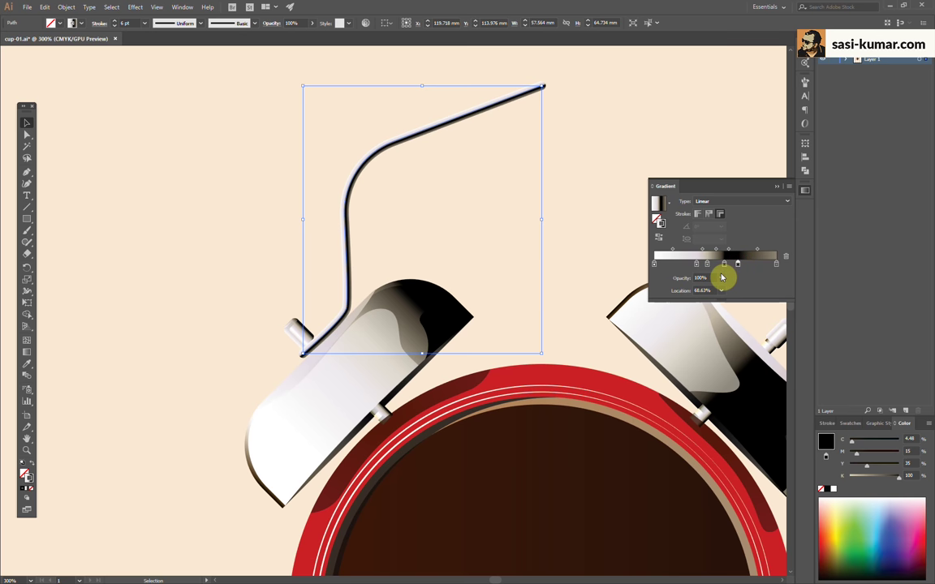
left_click(605, 171)
key("ctrl+minus")
key("ctrl+minus")
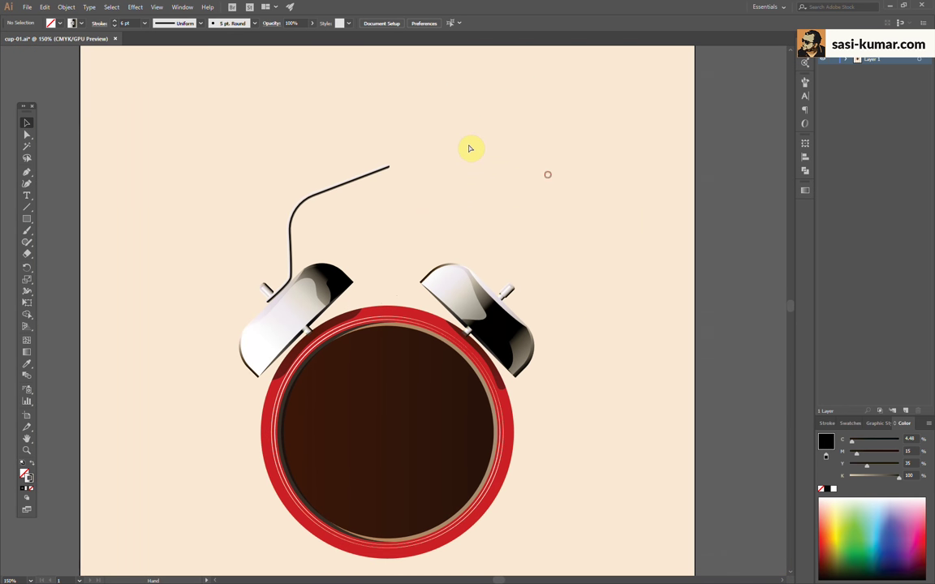
key("ctrl+plus")
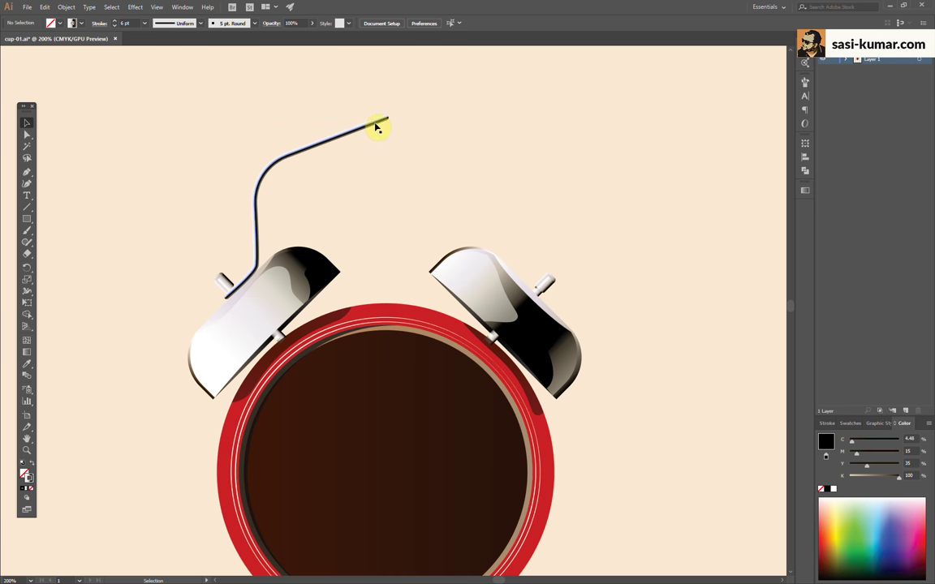
left_click(378, 125)
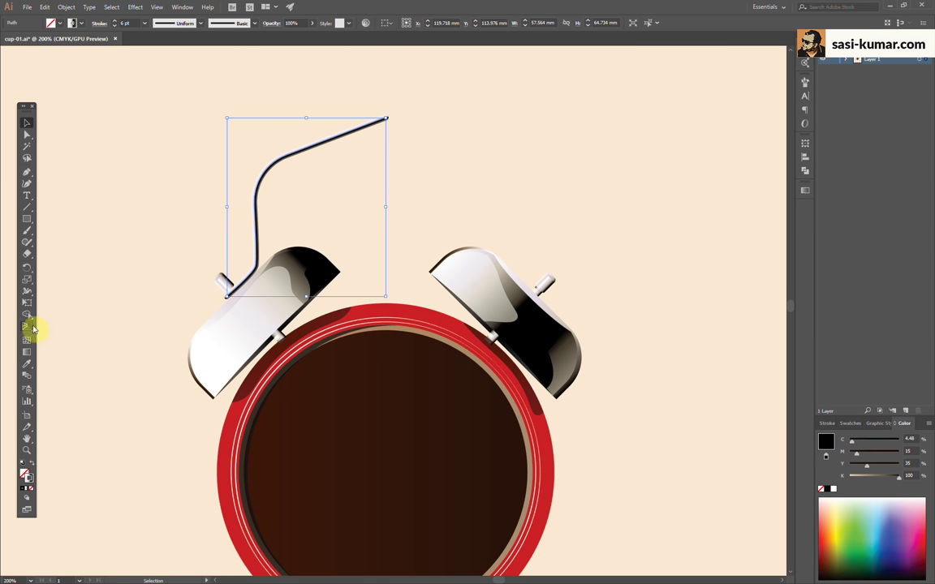
Make a reflected copy of the wire and move it over the right bell
left_click_drag(28, 273, 62, 274)
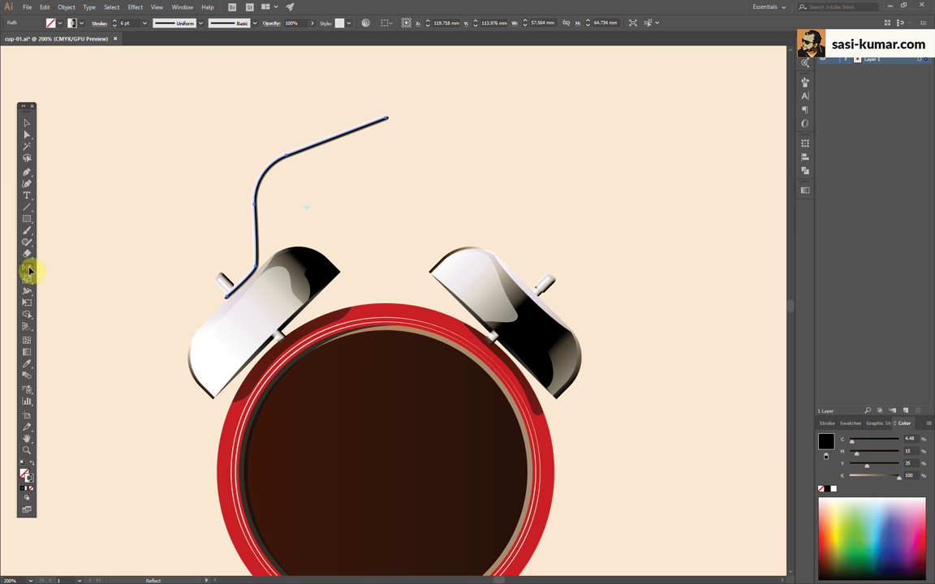
double_click(26, 268)
left_click(599, 276)
key("v")
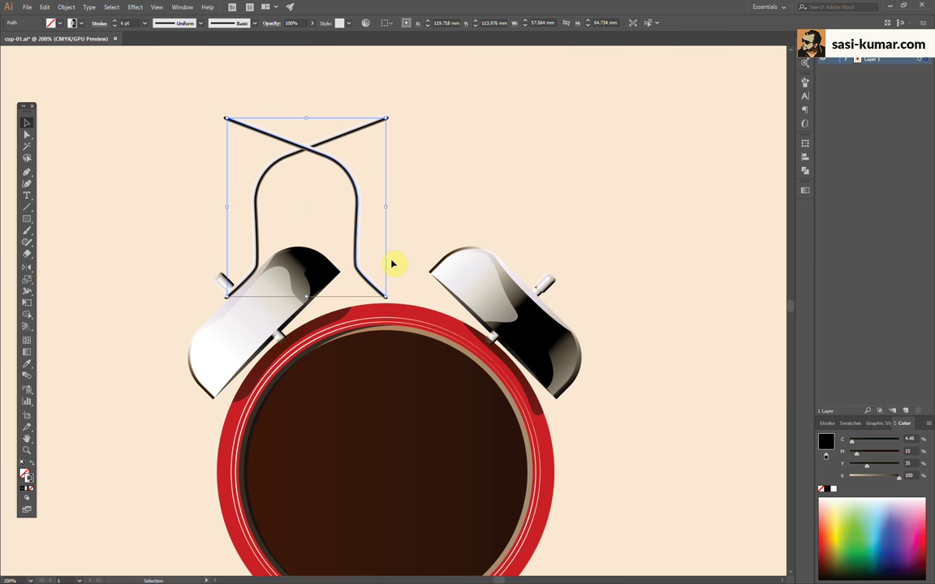
left_click_drag(359, 201, 518, 202)
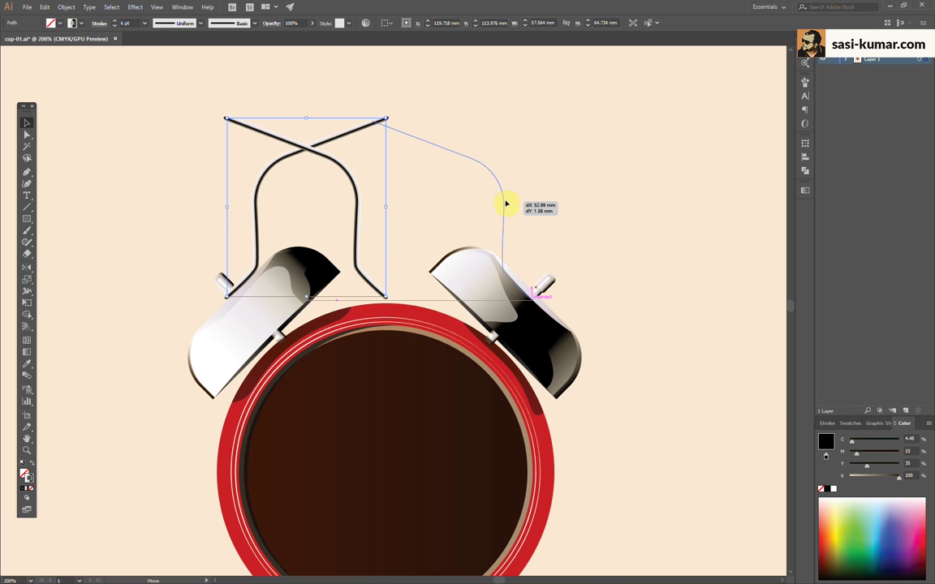
Join the two wire halves at the top, raise the peak, and remove an extra anchor
left_click(484, 111)
right_click(388, 119)
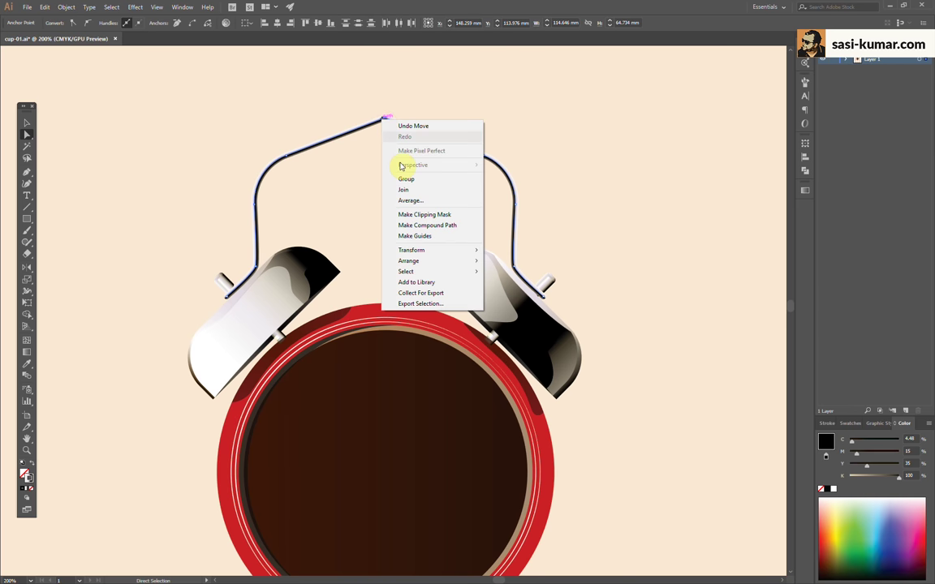
left_click(404, 187)
left_click_drag(386, 123, 375, 98)
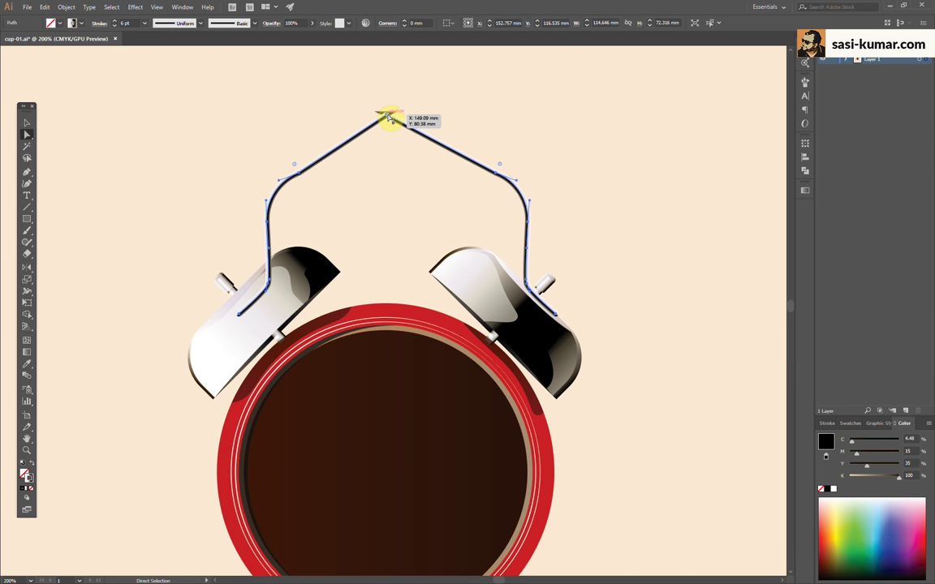
left_click(337, 114)
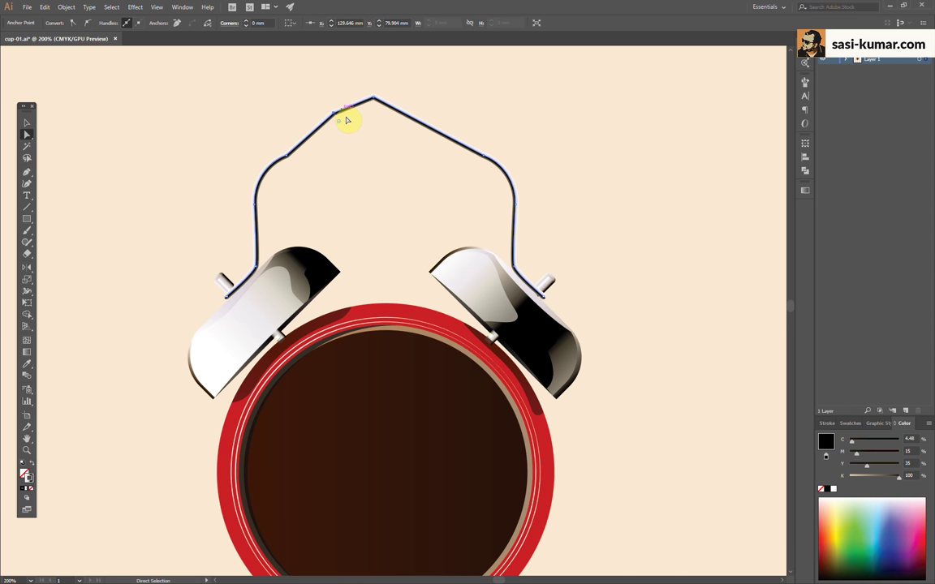
left_click(179, 27)
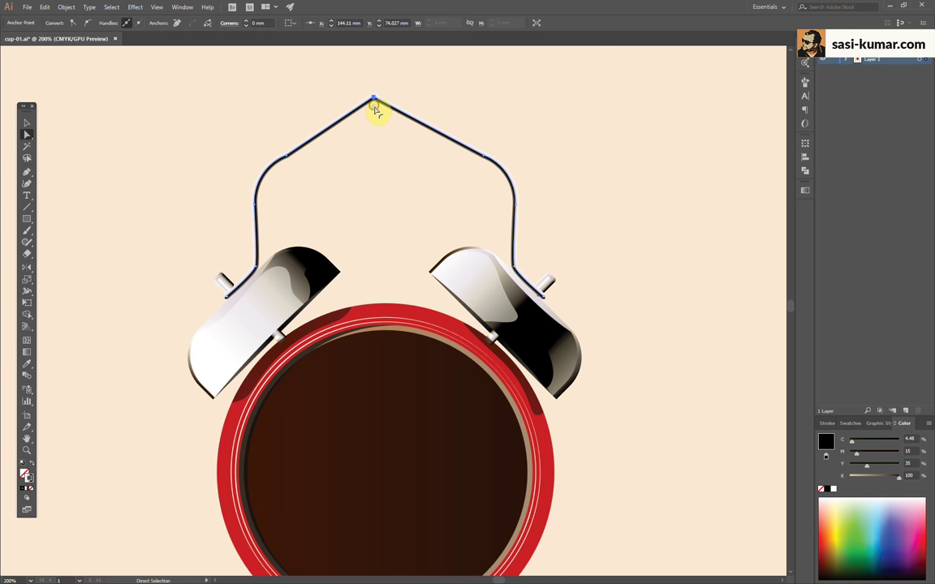
Round the handle's pointed peak into a smooth, slightly flattened arch
left_click_drag(374, 108, 365, 260)
left_click(184, 63)
left_click(477, 180)
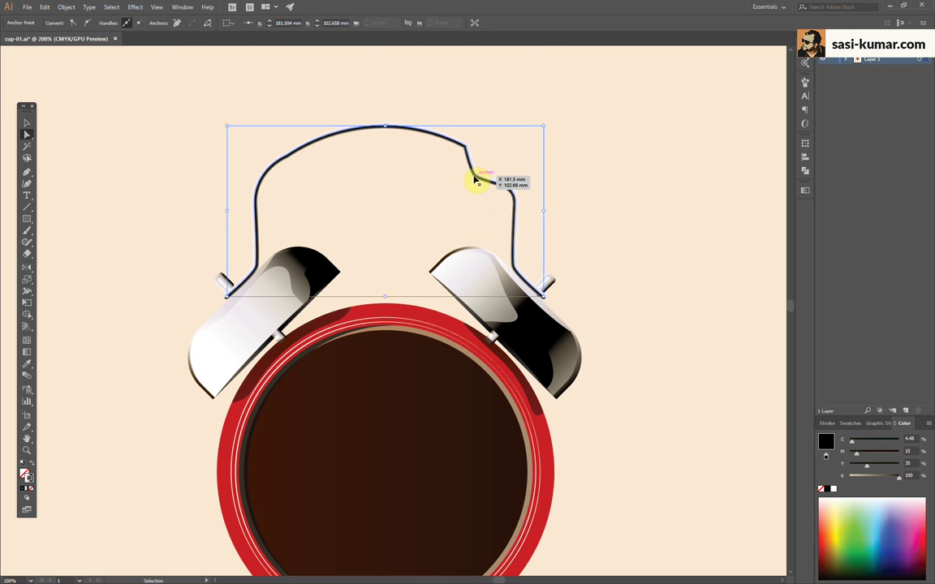
left_click(177, 23)
left_click(396, 213)
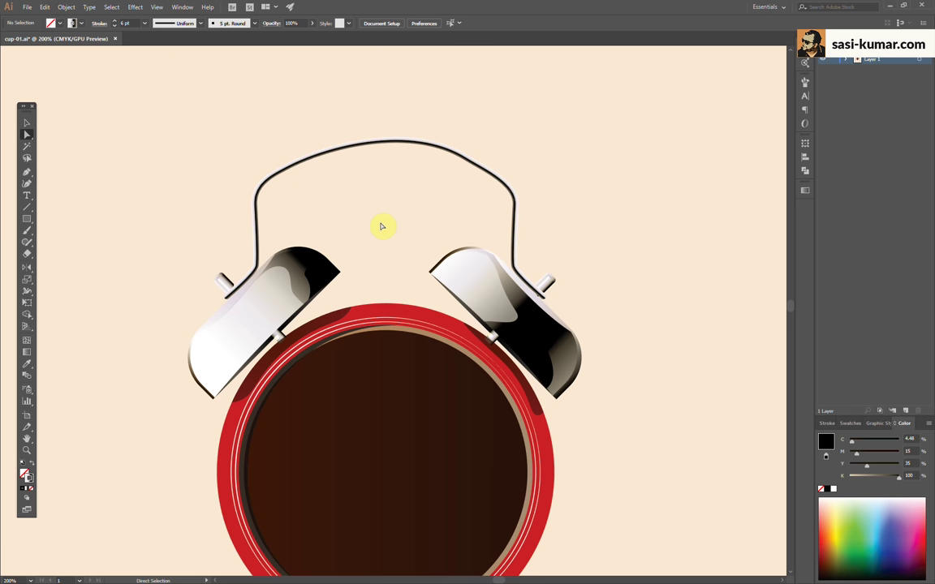
mouse_move(272, 122)
left_mouse_down()
mouse_move(480, 177)
mouse_move(542, 244)
mouse_move(263, 223)
left_mouse_up()
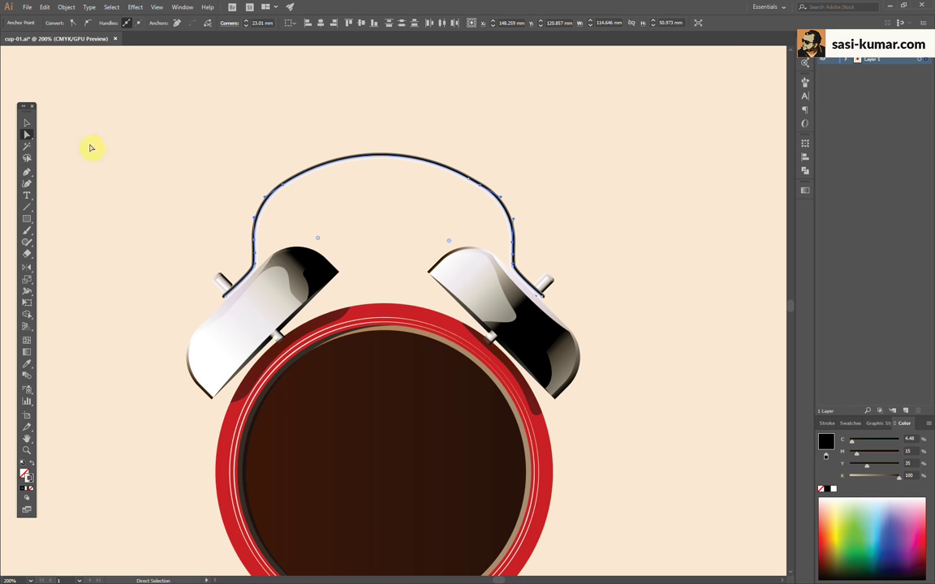
left_click(27, 122)
left_click(573, 160)
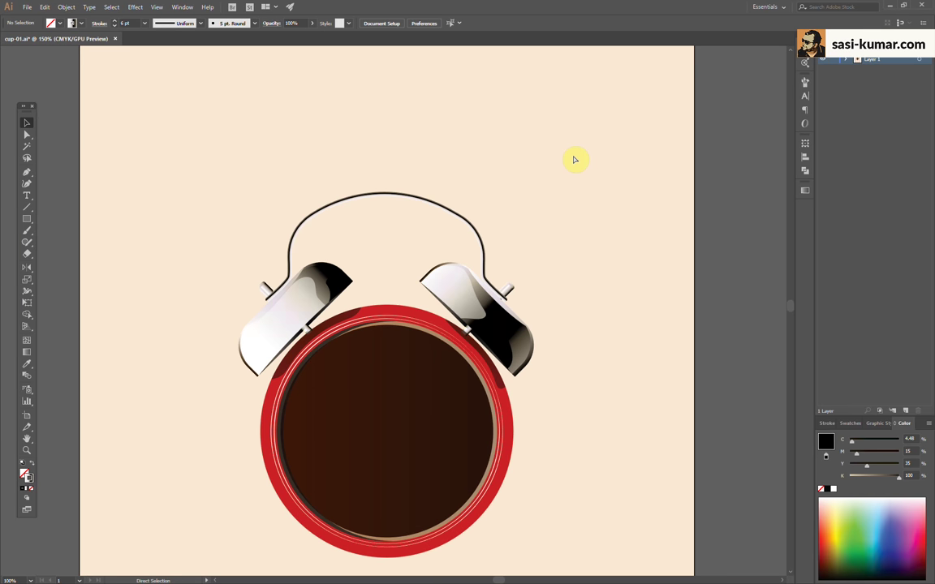
Set the handle's stroke weight to 8 pt
left_click(396, 158)
left_click(114, 19)
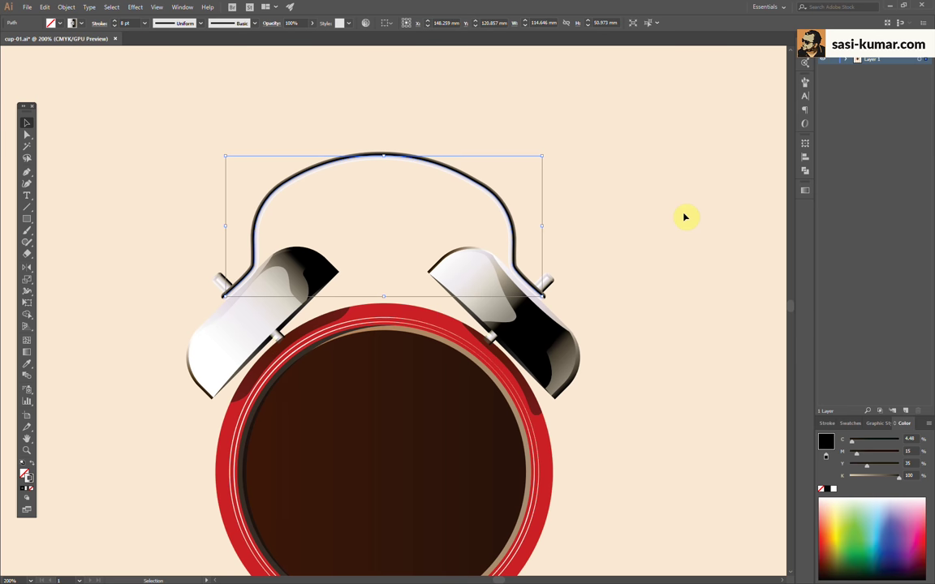
left_click(685, 216)
key("ctrl+equal")
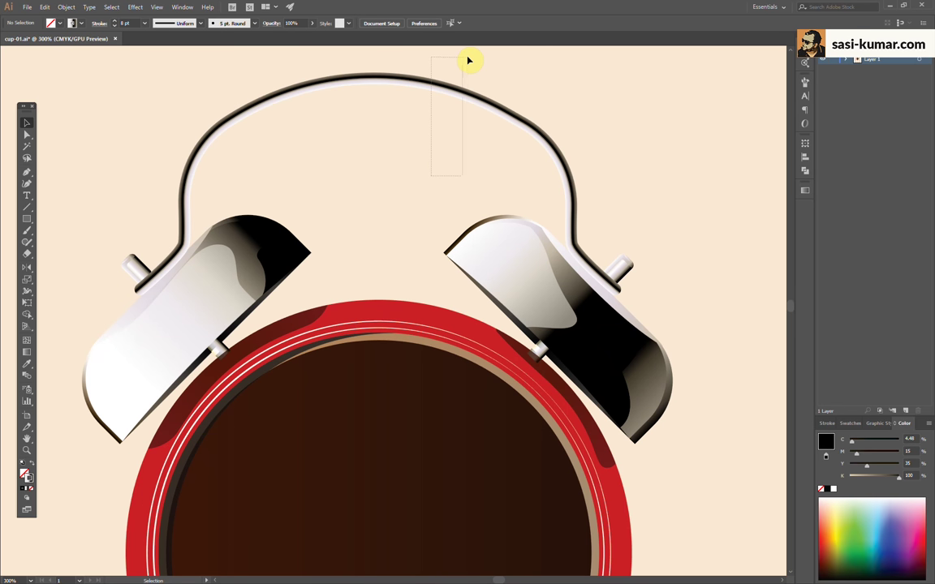
Reverse the handle's stroke gradient and zoom out to 200%
left_click_drag(468, 60, 470, 65)
left_click(806, 189)
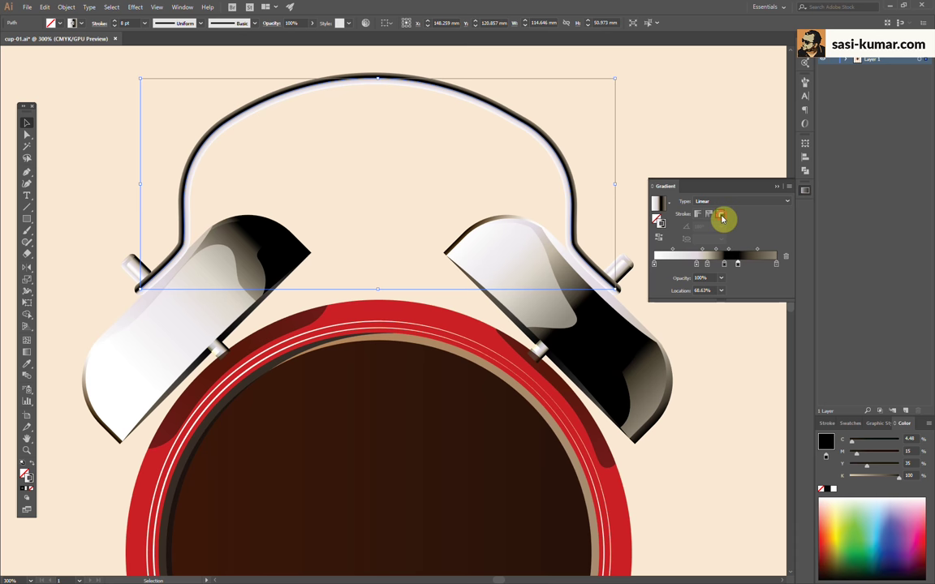
left_click(659, 238)
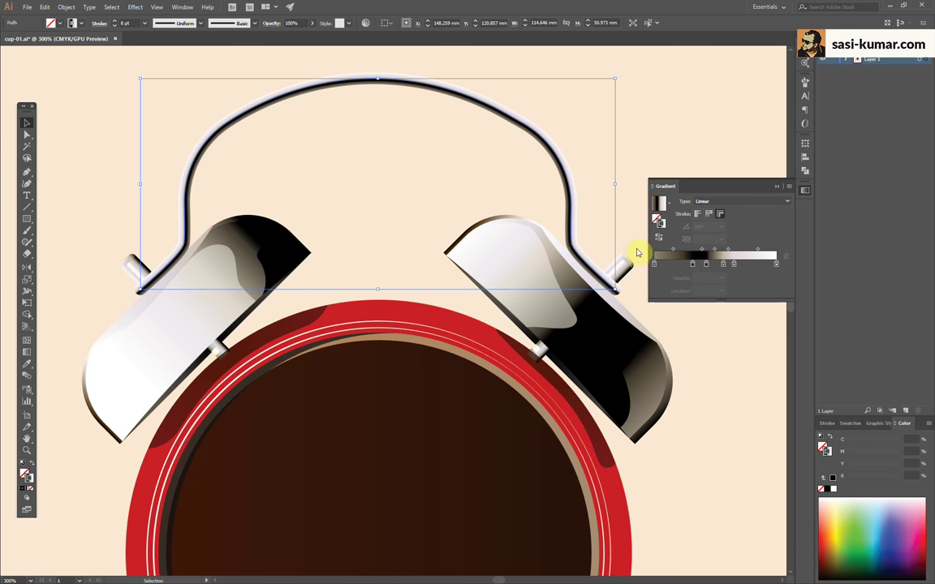
left_click(680, 104)
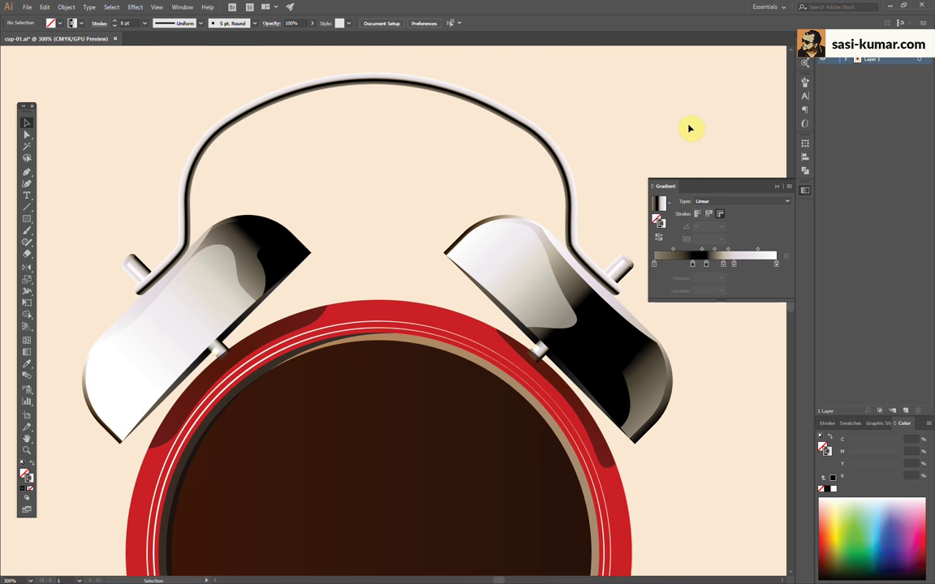
left_click(776, 186)
key("ctrl+minus")
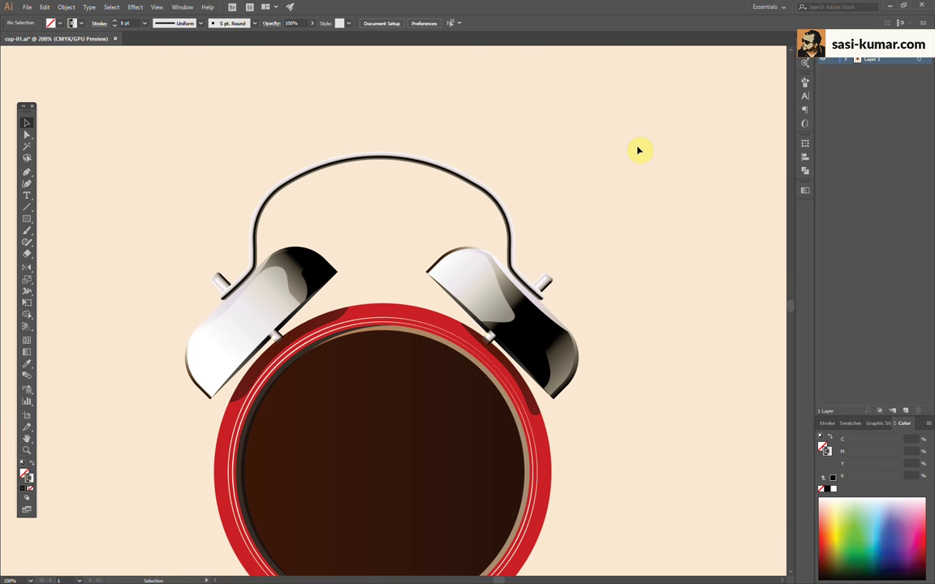
scroll(611, 165, "up", 1)
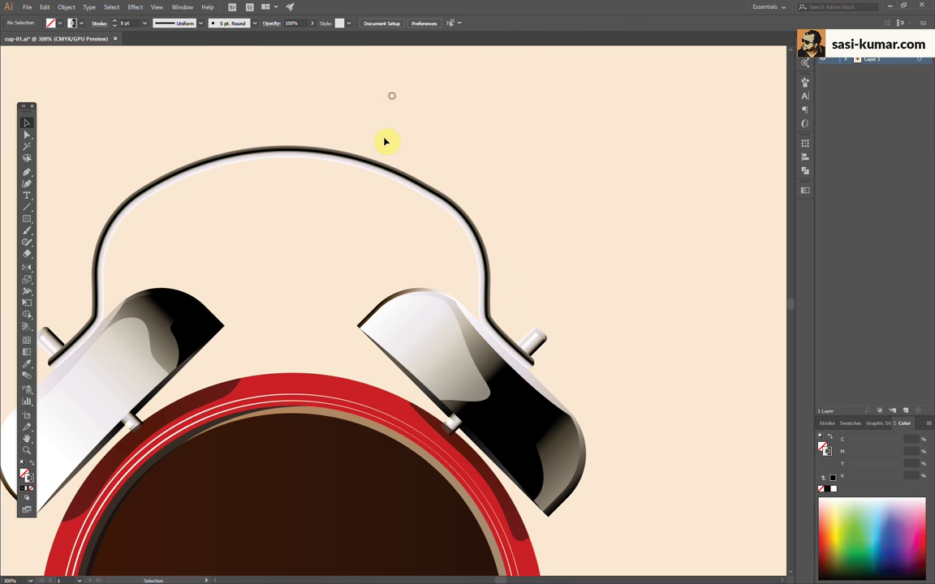
Reselect the handle and reverse its stroke gradient again
left_click(372, 168)
left_click(403, 126)
left_click(394, 174)
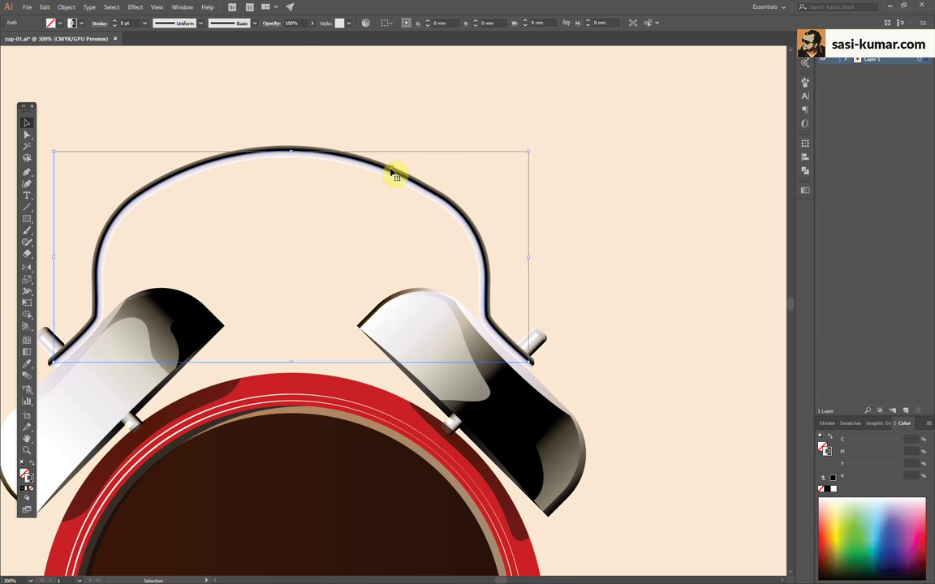
left_click(395, 104)
left_click(393, 166)
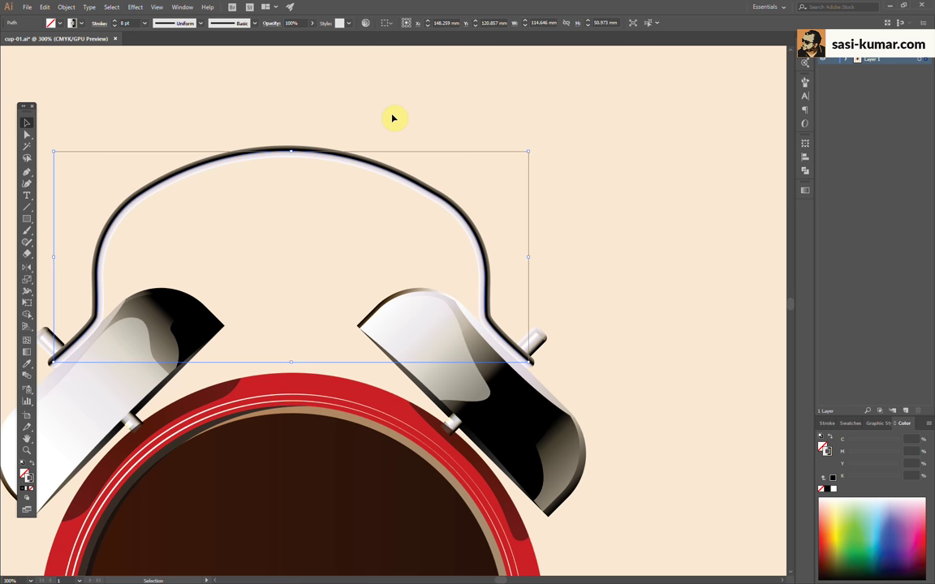
left_click(806, 193)
left_click(657, 238)
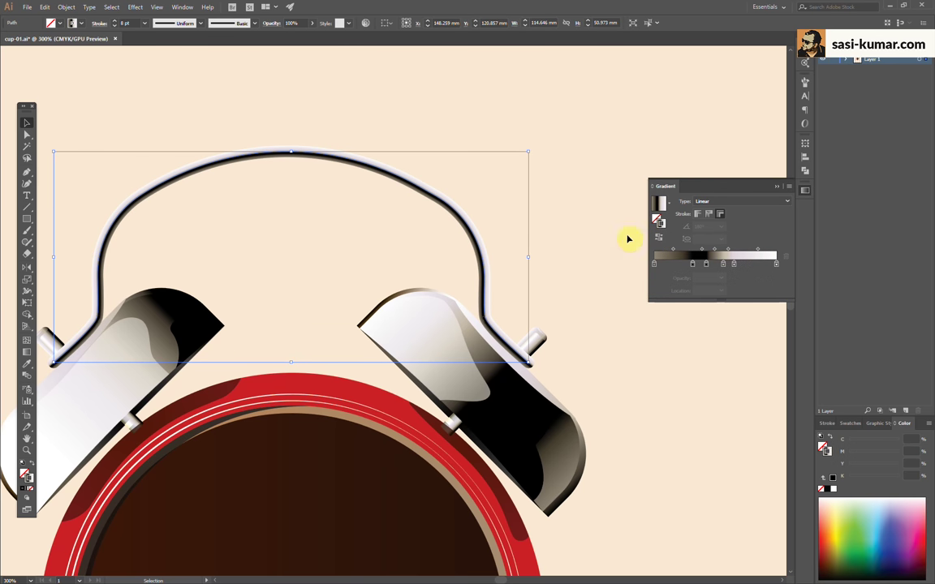
Cut the handle path at its upper-right anchor, separating the right-hand section
left_click(564, 202)
double_click(479, 256)
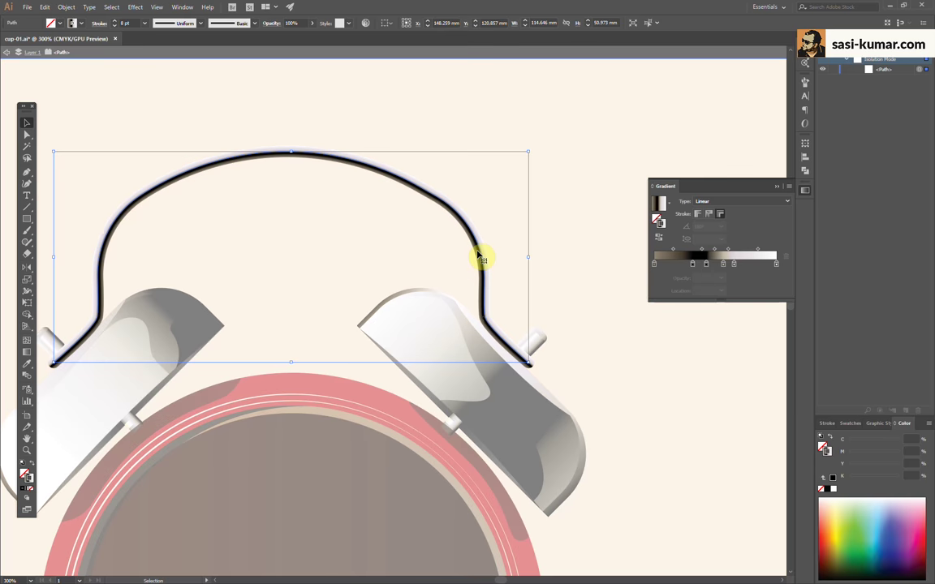
key("a")
scroll(112, 384, "left", 5)
left_click(369, 127)
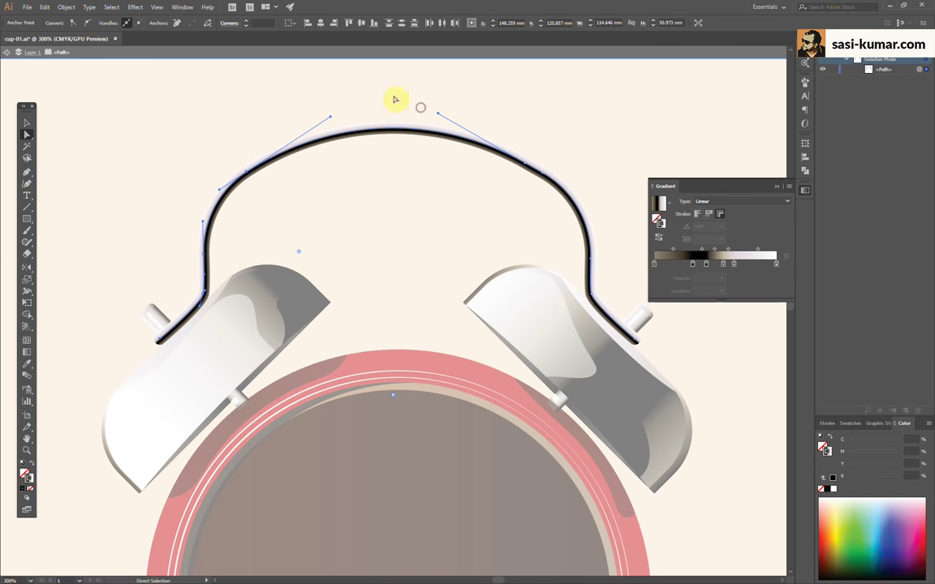
left_click(174, 25)
key("v")
double_click(278, 138)
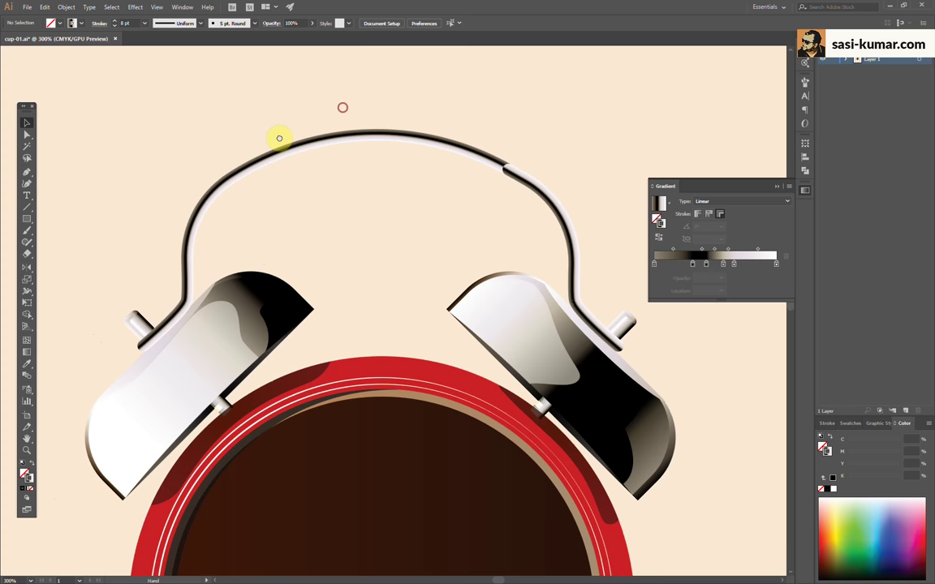
key("ctrl+plus")
Select the right-hand handle section as a whole object
left_click(510, 197)
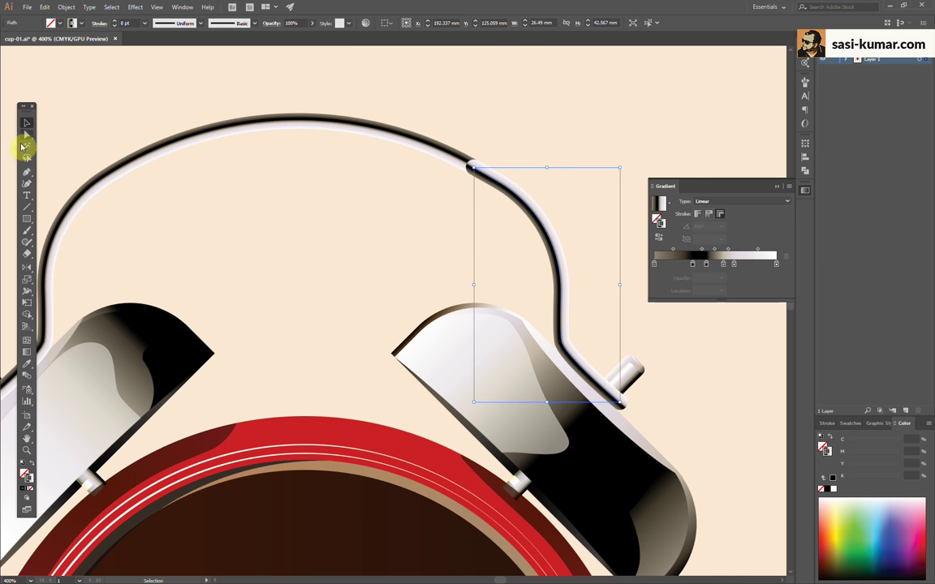
left_click(27, 135)
left_click(478, 168)
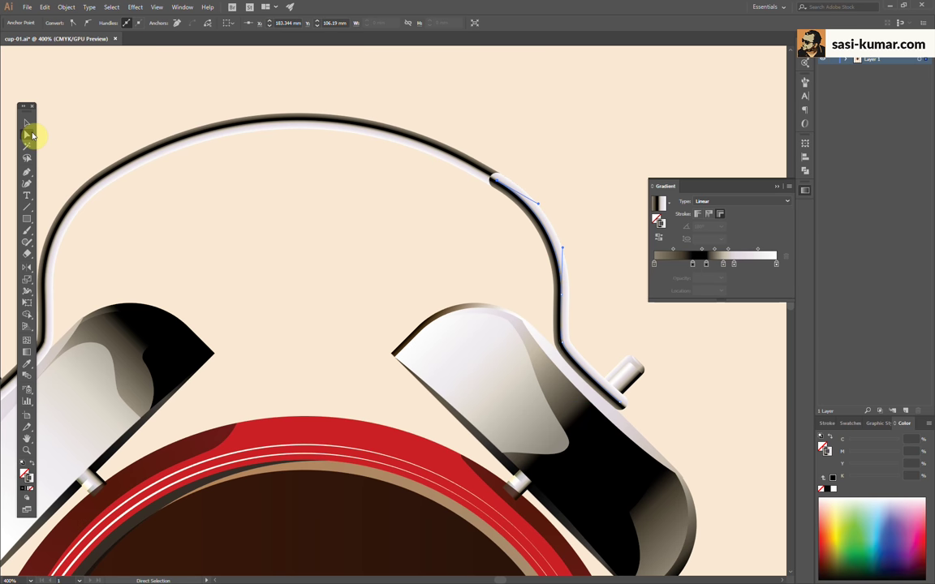
left_click(27, 123)
left_click(496, 183)
Give the right handle section a tapered width profile, flipped so its thick end is at the bottom
left_click(201, 23)
left_click(186, 60)
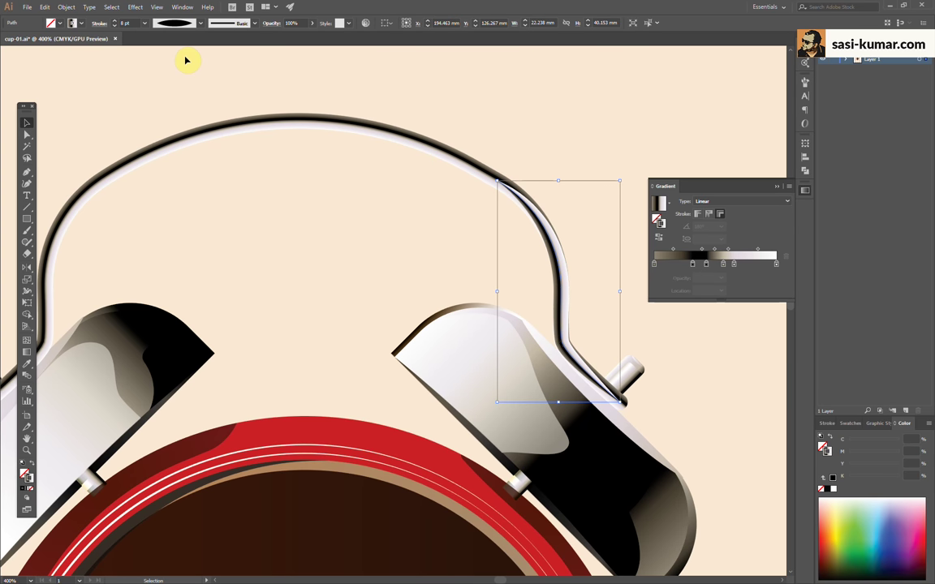
left_click(201, 23)
left_click(163, 101)
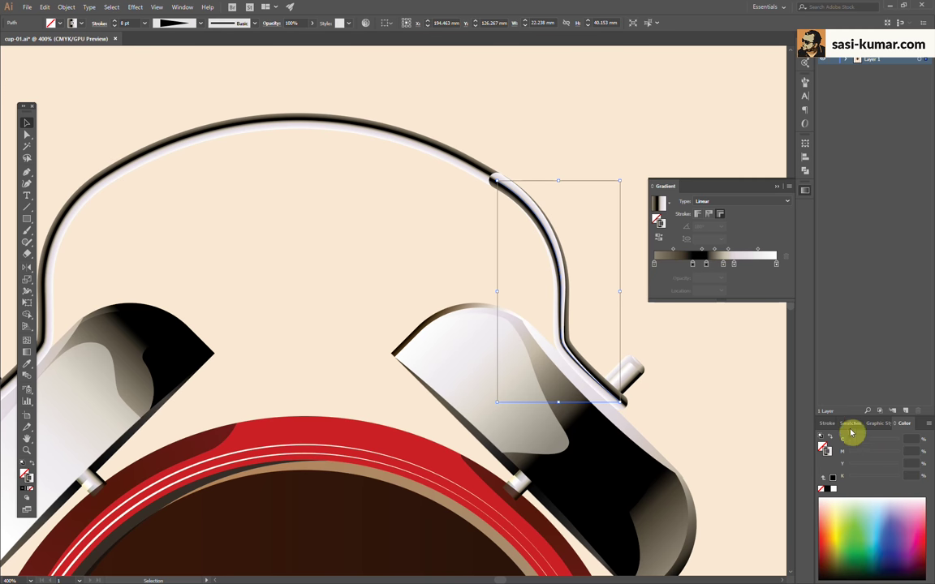
left_click(827, 424)
left_click(907, 576)
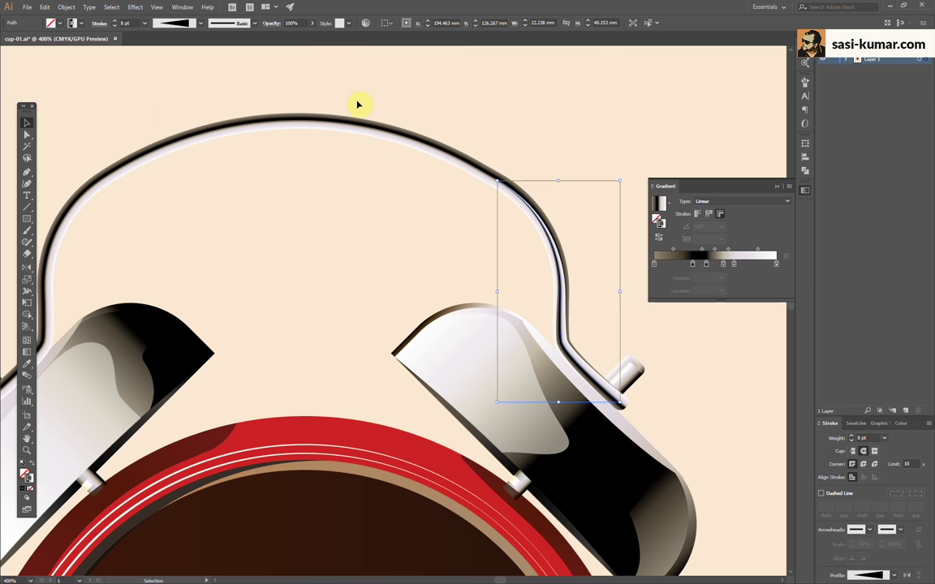
Close the Gradient panel and zoom out to check the finished handle
left_click(518, 124)
left_click(777, 188)
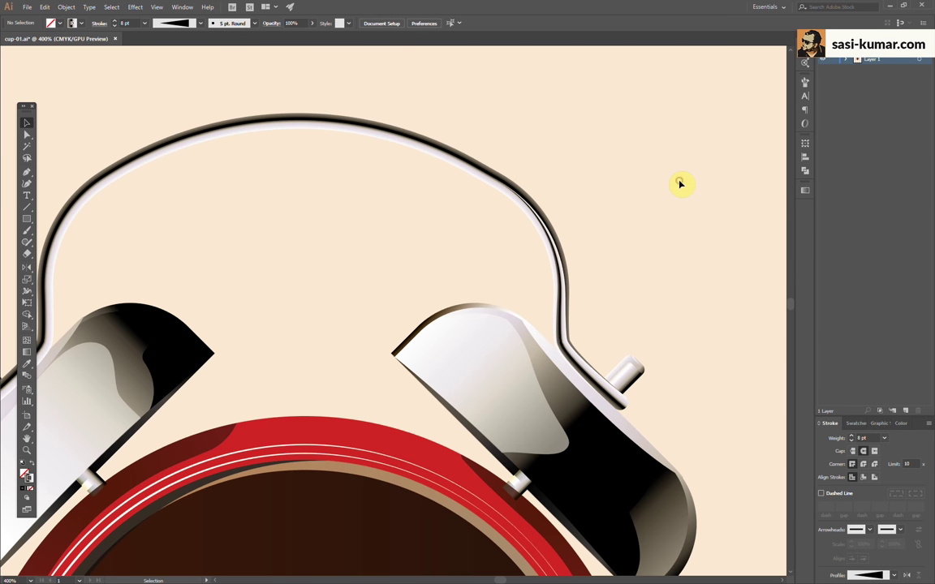
key("ctrl+minus")
key("ctrl+minus")
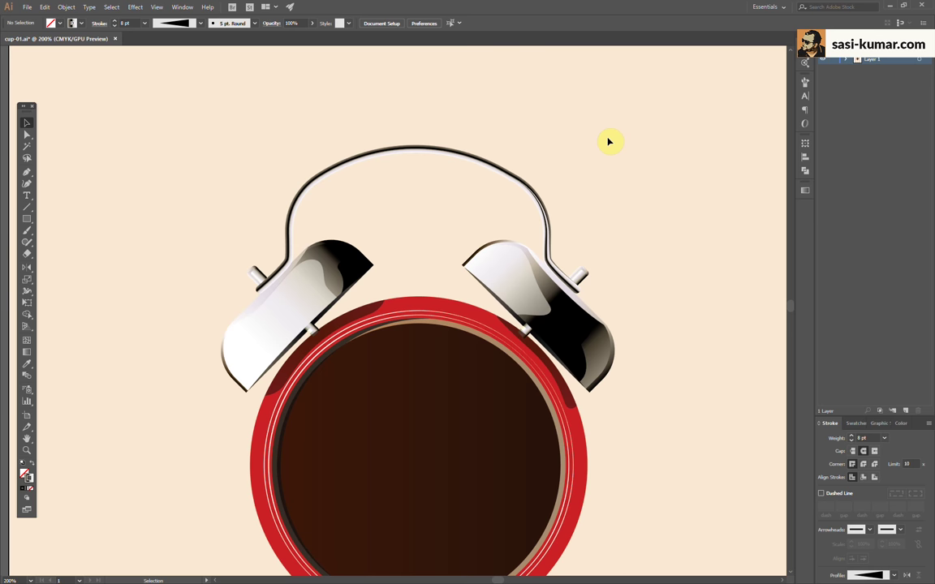
left_click(531, 199)
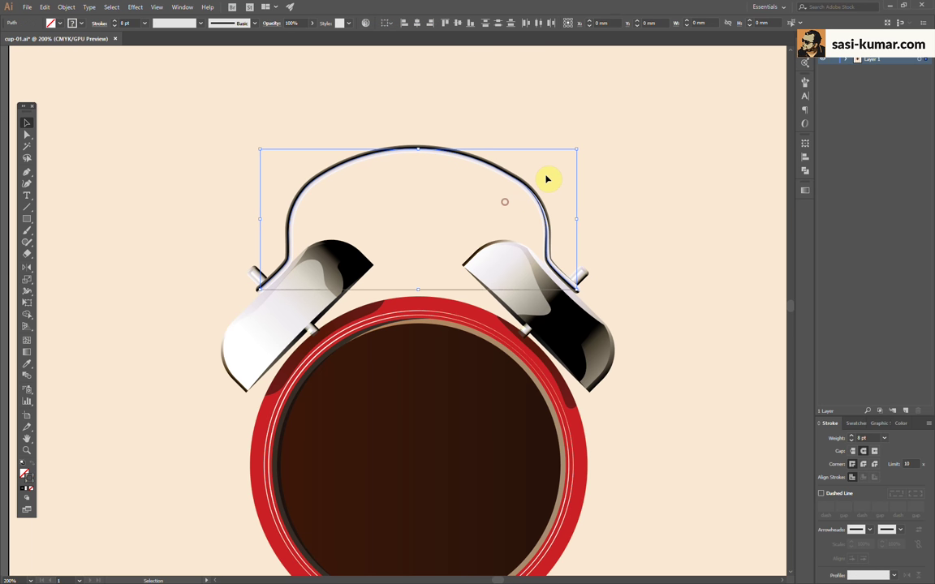
left_click(593, 189)
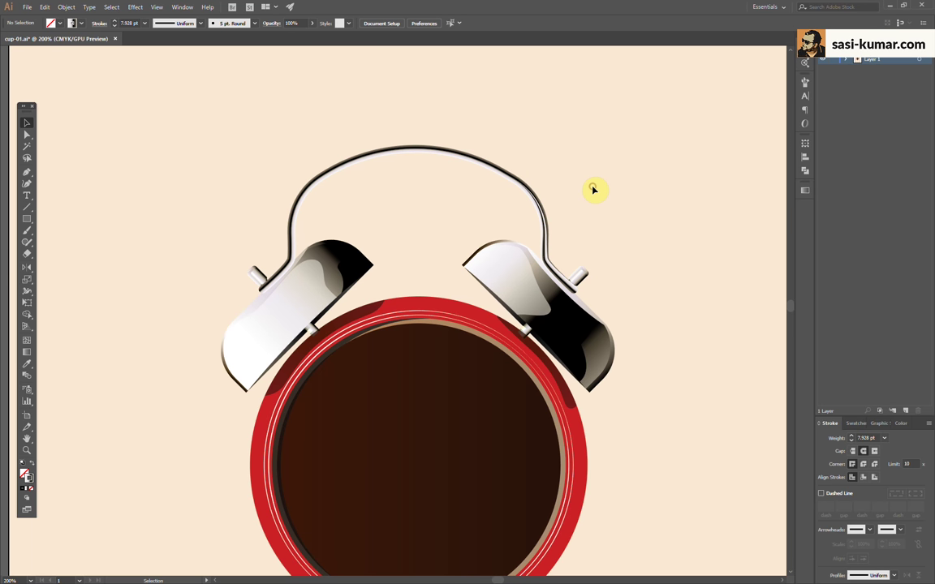
key("ctrl+plus")
key("ctrl+plus")
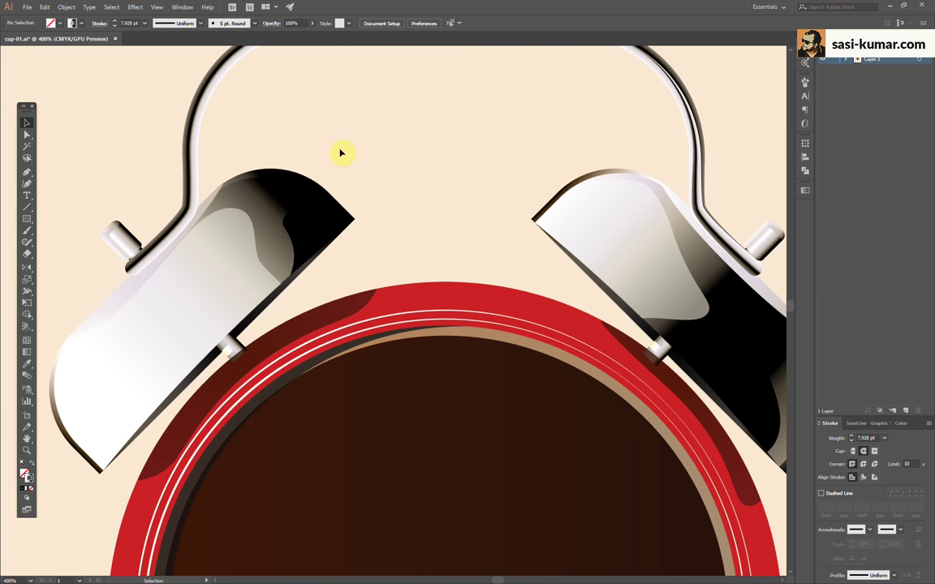
Inspect the left bell group's parts in isolation mode
left_click(286, 290)
double_click(285, 290)
key("a")
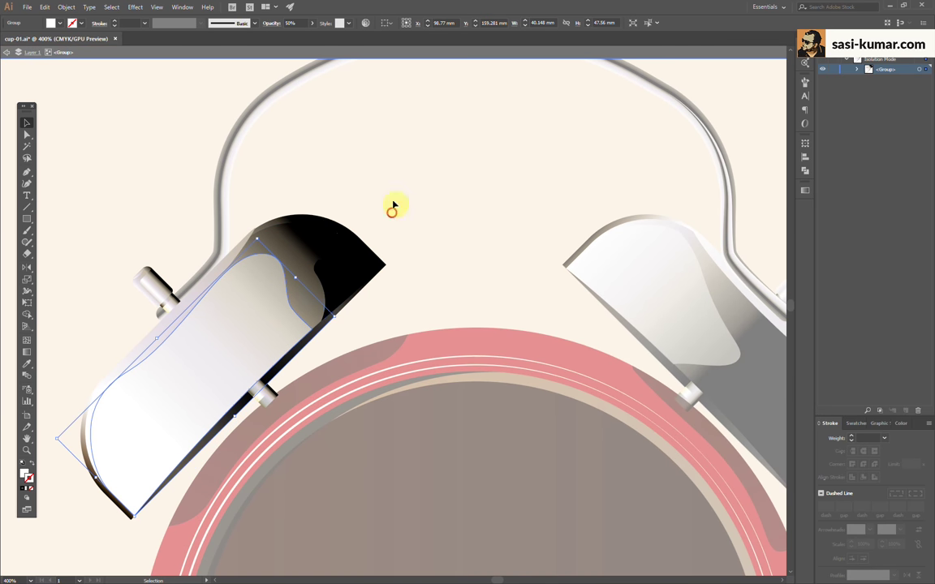
left_click(349, 250)
double_click(365, 201)
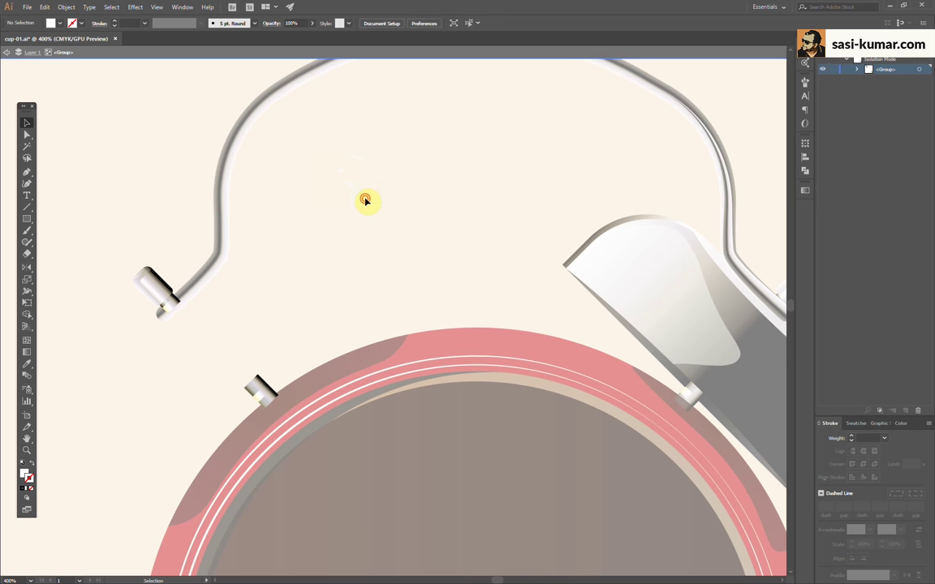
Isolate the right bell group, undoing an accidental move and deletion of its body
left_click_drag(767, 406, 445, 340)
double_click(445, 340)
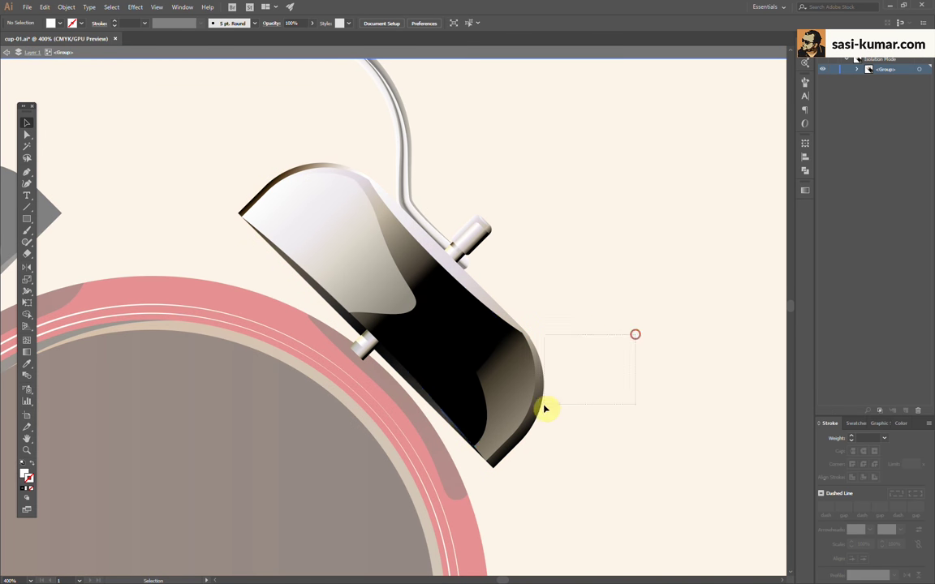
left_click(435, 441)
left_click(633, 376)
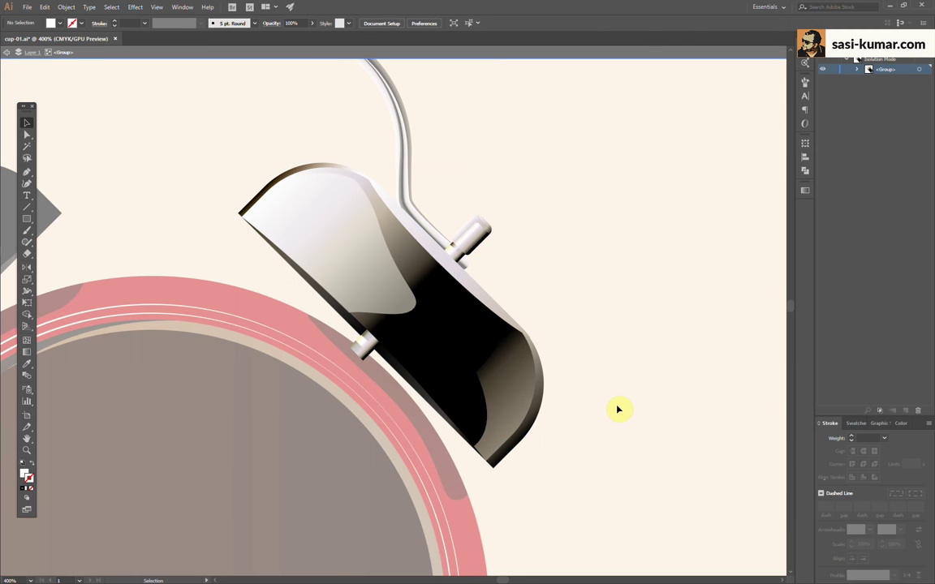
left_click(377, 307)
left_click_drag(377, 307, 605, 413)
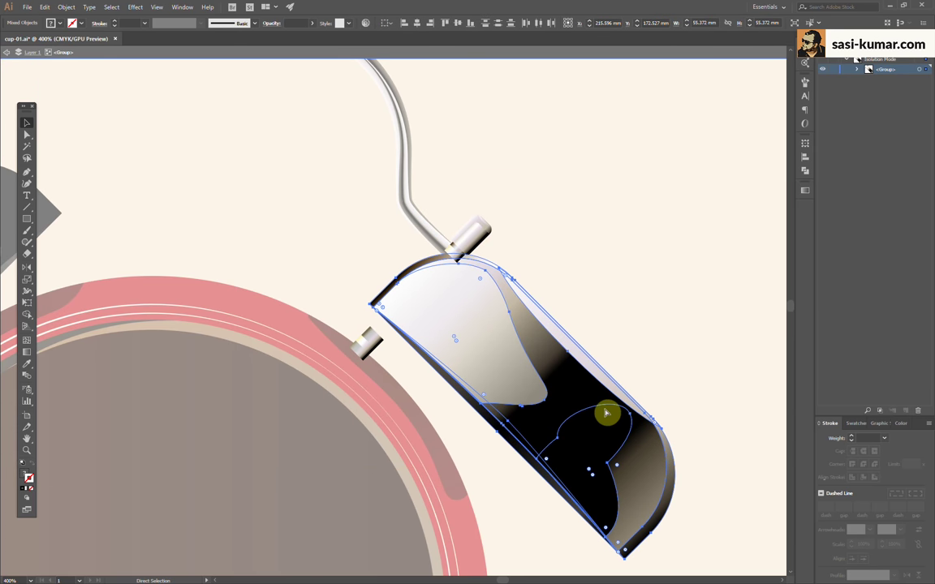
key("ctrl+z")
key("Delete")
double_click(619, 377)
key("ctrl+z")
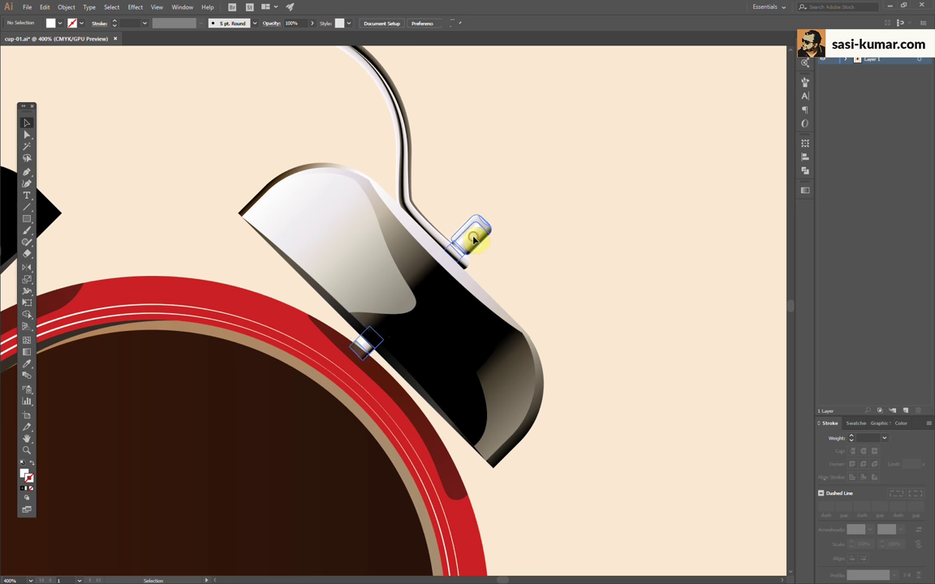
Move the first bell's peg up-left so it meets the handle end
double_click(475, 239)
left_click_drag(473, 241, 390, 311)
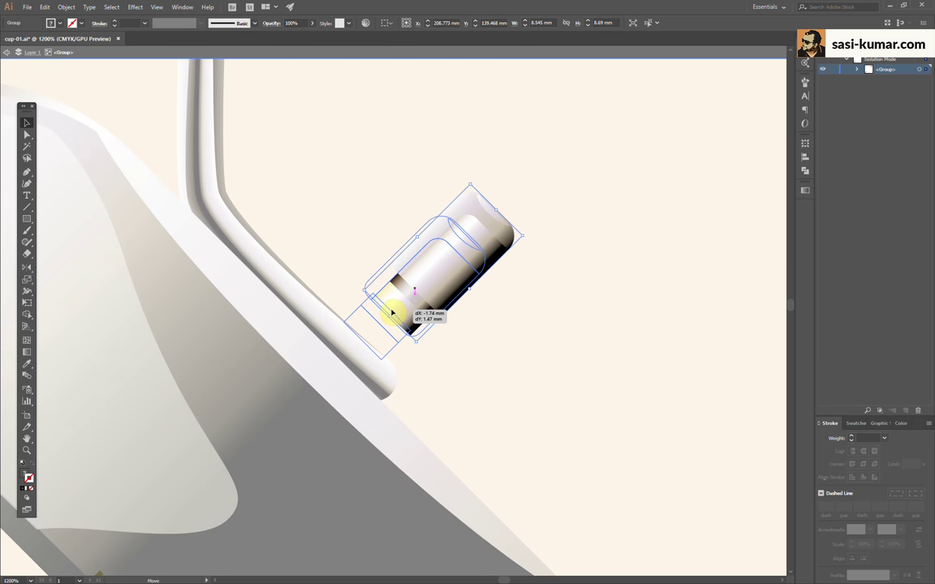
double_click(517, 324)
scroll(518, 324, "down", 5)
scroll(618, 319, "up", 3)
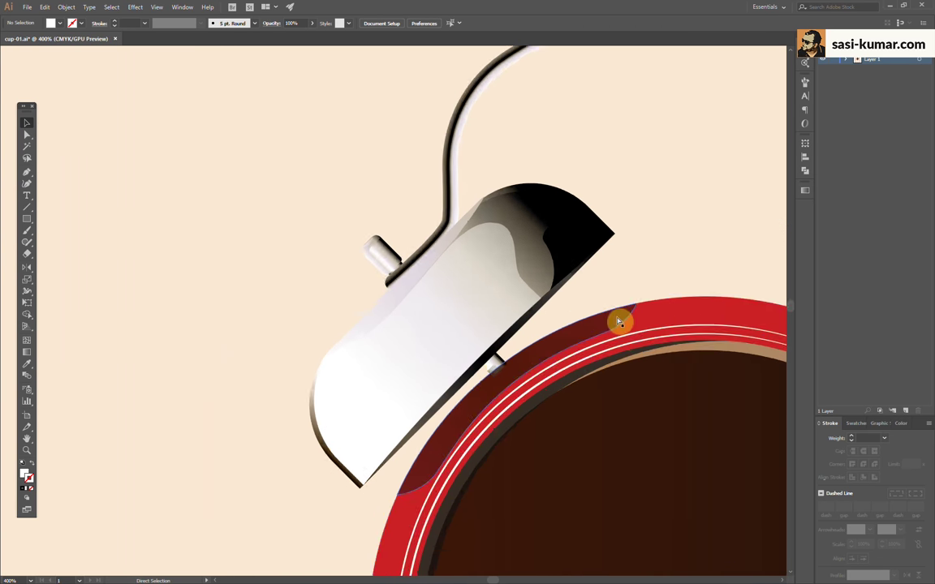
scroll(365, 188, "up", 3)
Nudge the other bell's peg slightly up-left toward the handle
double_click(367, 152)
scroll(300, 269, "up", 3)
left_click_drag(358, 239, 337, 219)
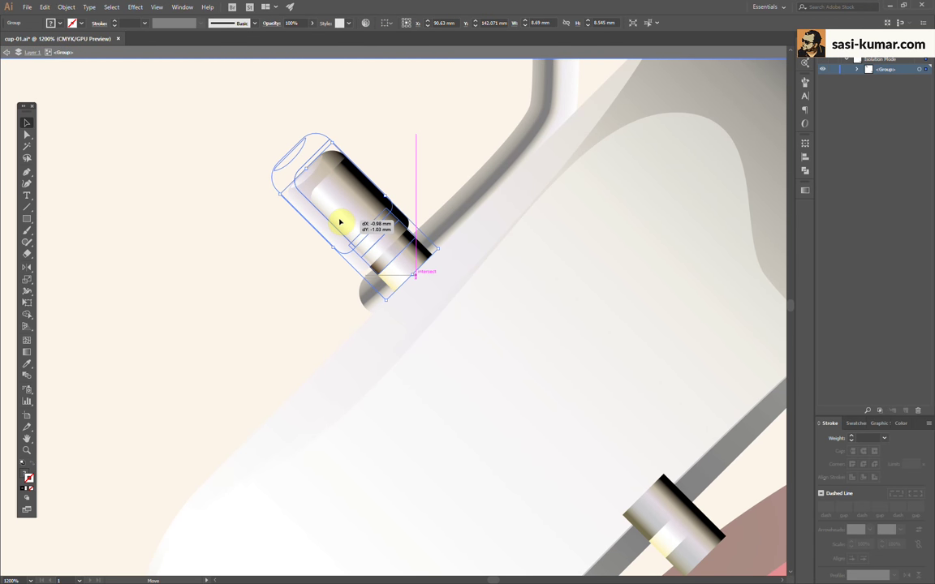
double_click(283, 254)
scroll(271, 246, "down", 3)
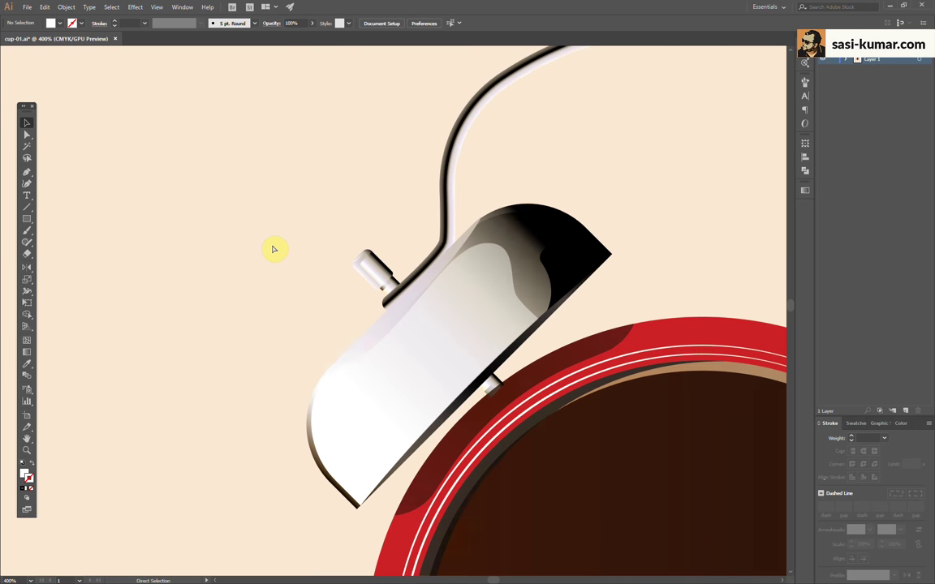
scroll(271, 246, "down", 3)
scroll(405, 222, "up", 2)
scroll(512, 209, "up", 1)
Lower the top of the handle arch slightly
scroll(571, 236, "up", 1)
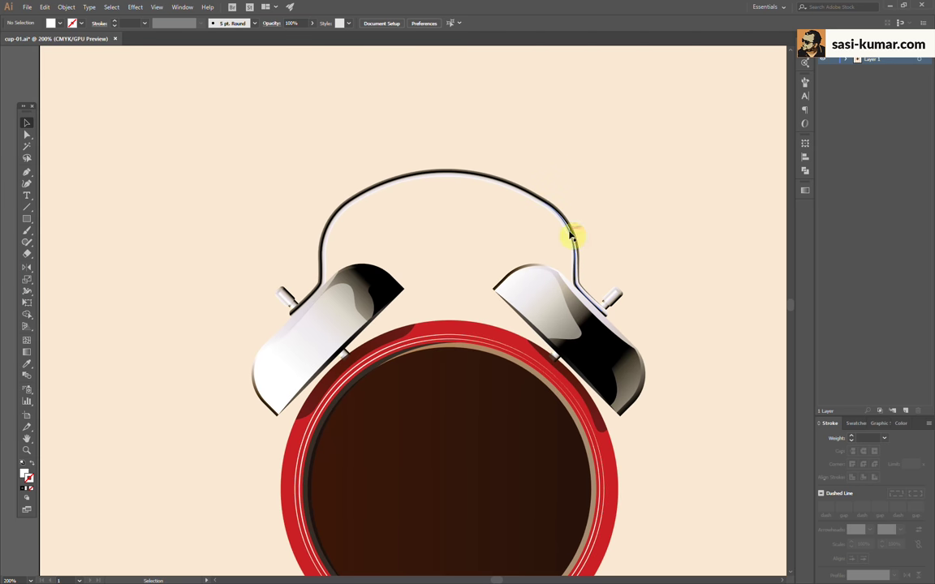
left_click(594, 140)
left_click(468, 179)
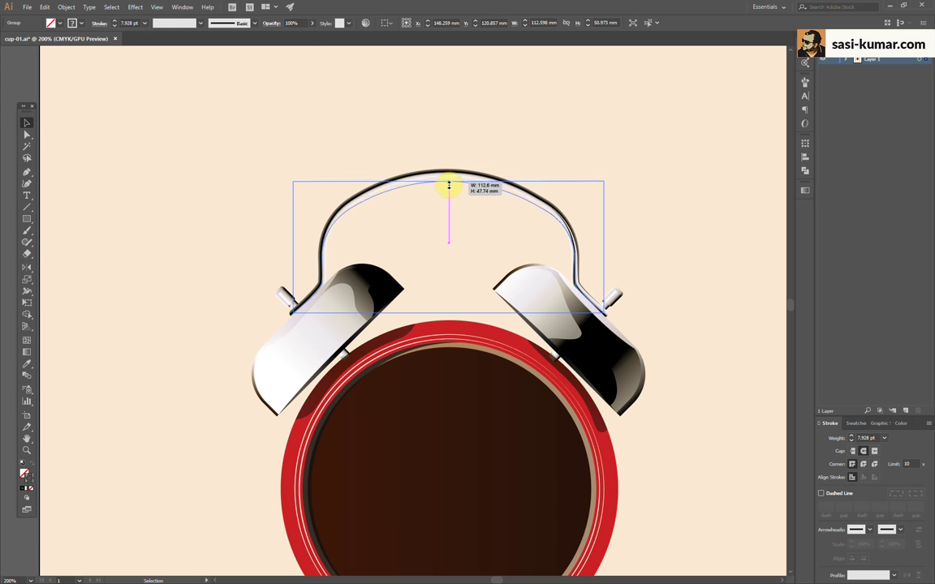
left_click(504, 139)
key("ctrl+1")
key("ctrl+plus")
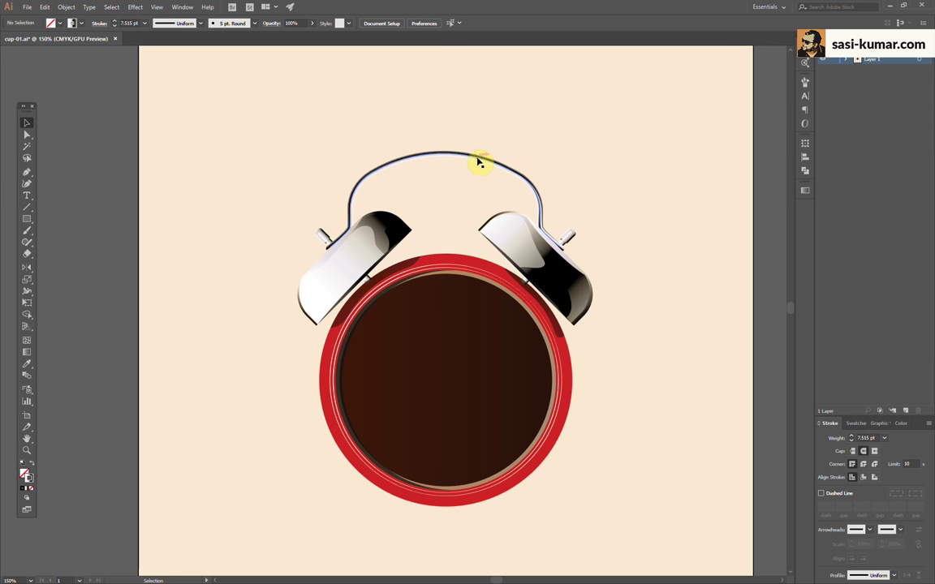
Add a gradient stop at about 84% on the handle's stroke and edit its colour
left_click(445, 153)
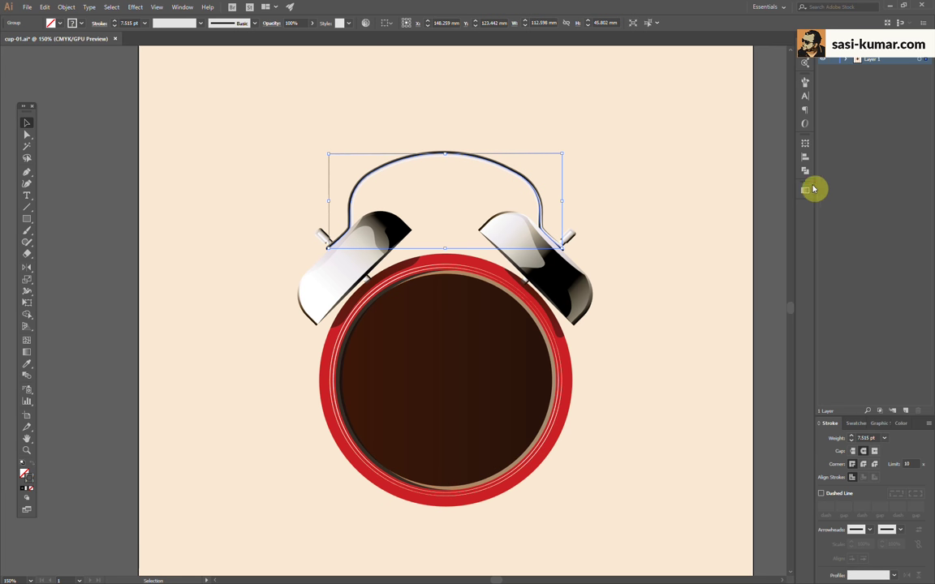
left_click(805, 189)
left_click(355, 197)
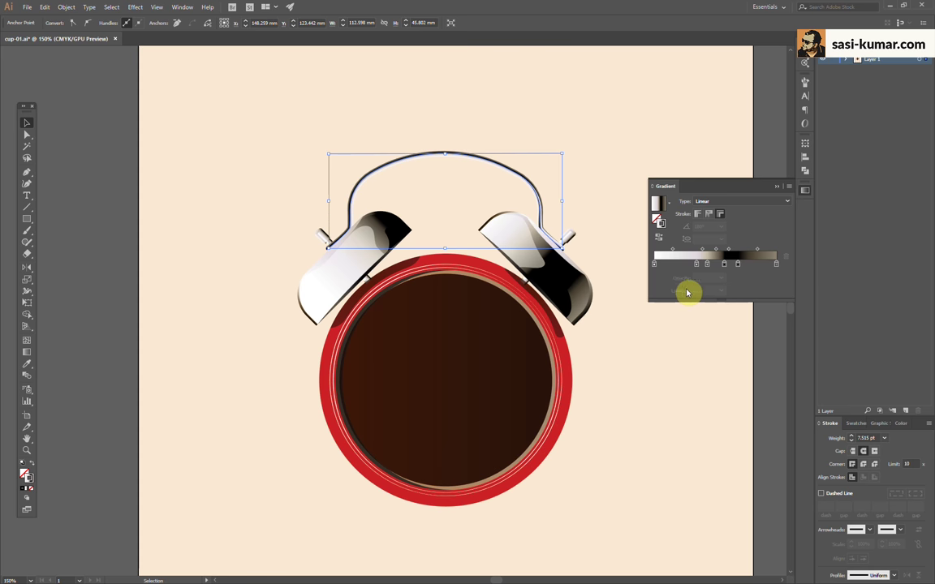
left_click(755, 263)
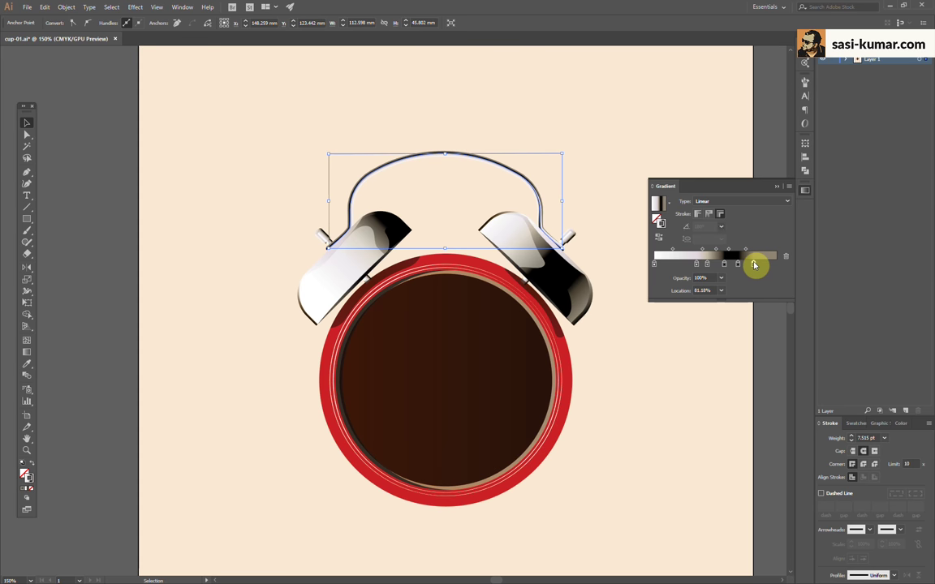
left_click_drag(776, 265, 756, 266)
double_click(776, 266)
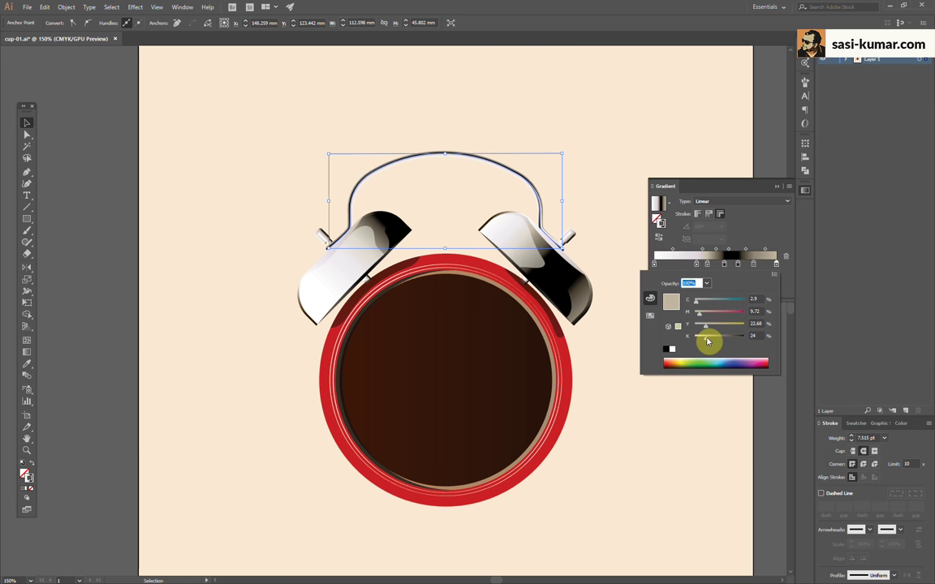